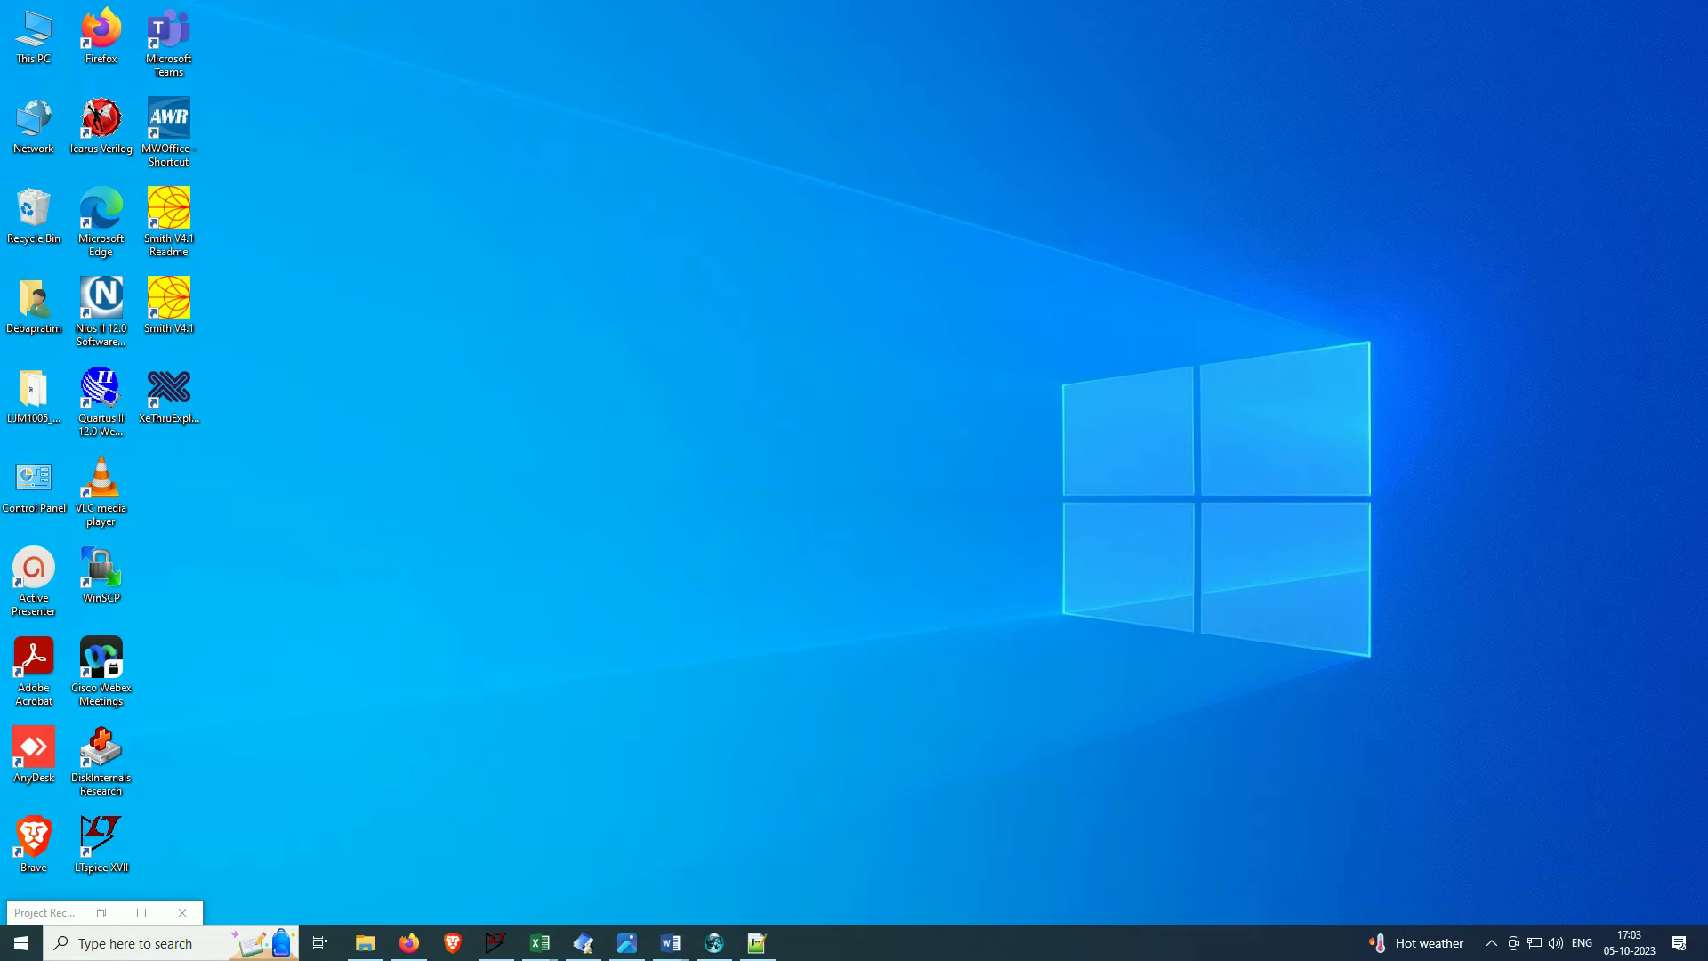
# Launch Qucs 0.0.19 from the installation's bin folder in File Explorer
pyautogui.click(381, 948)
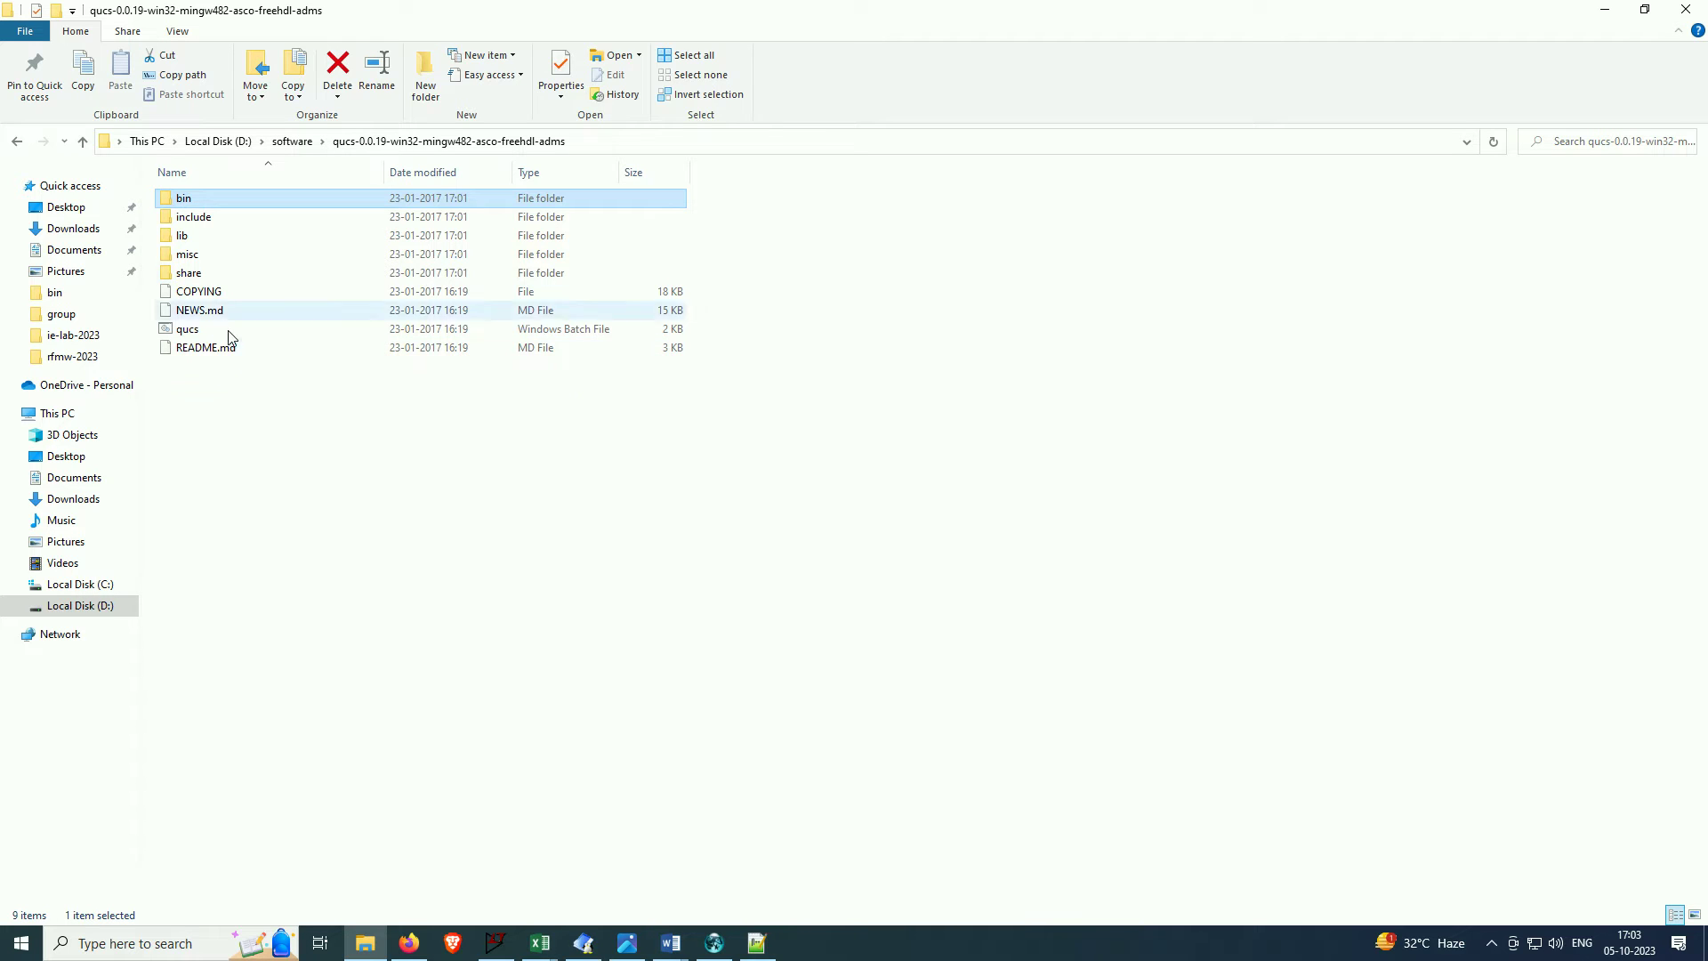
pyautogui.doubleClick(203, 205)
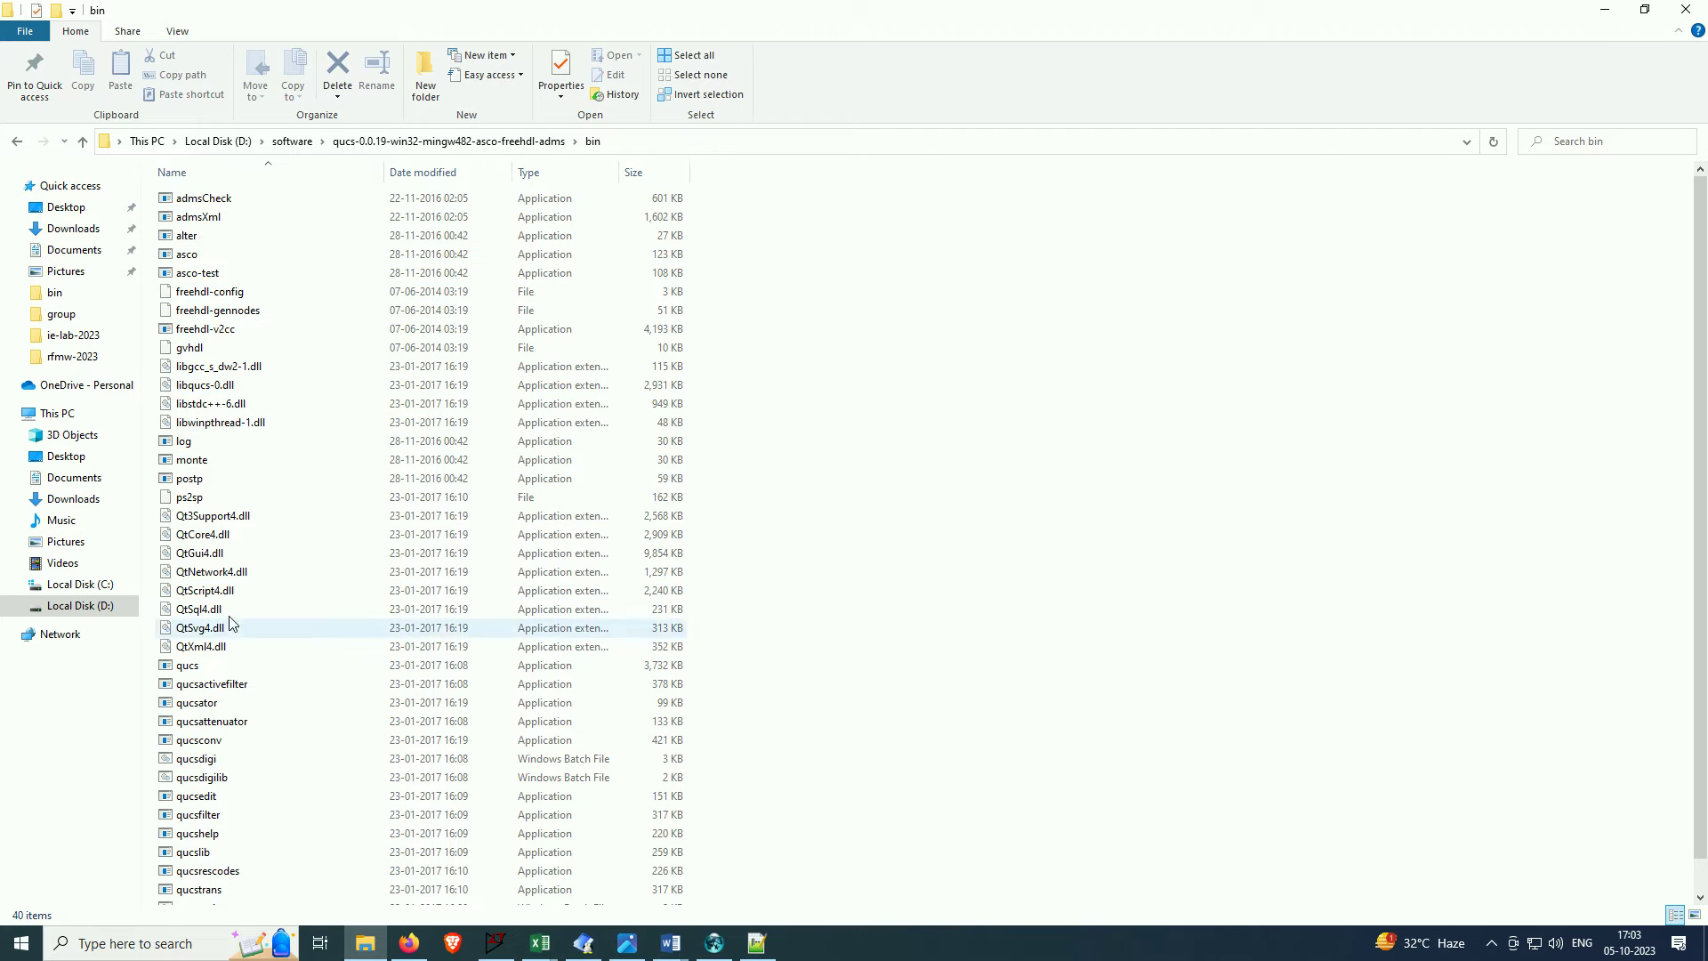
pyautogui.click(210, 667)
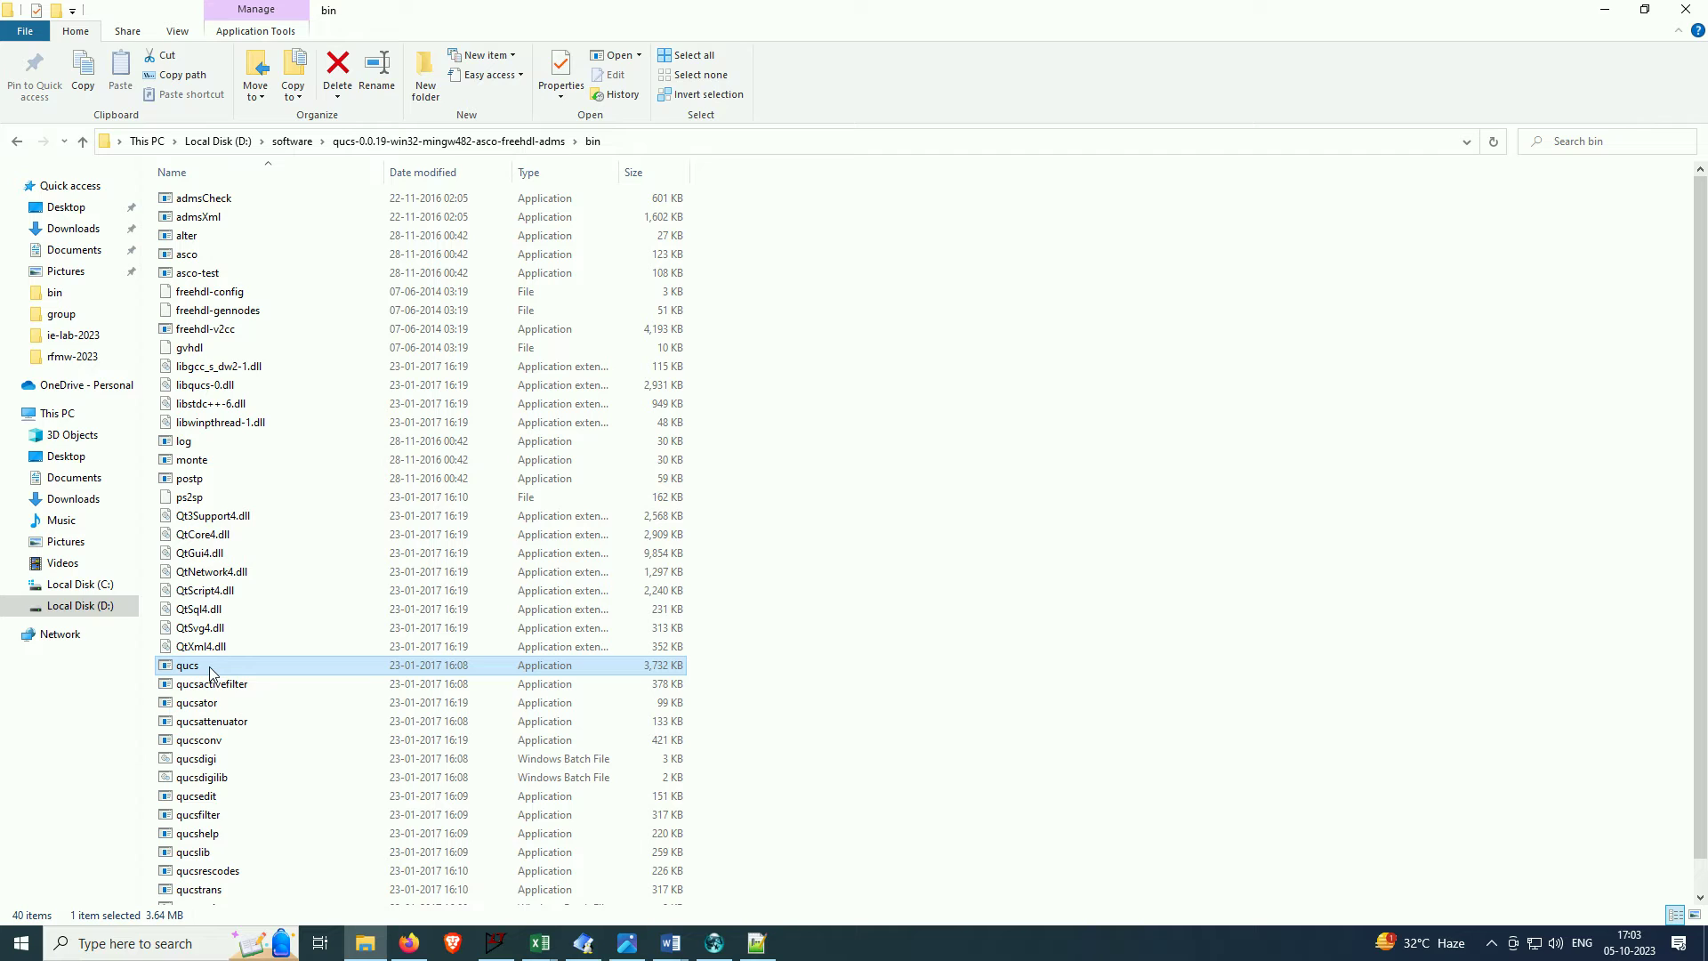
pyautogui.doubleClick(212, 669)
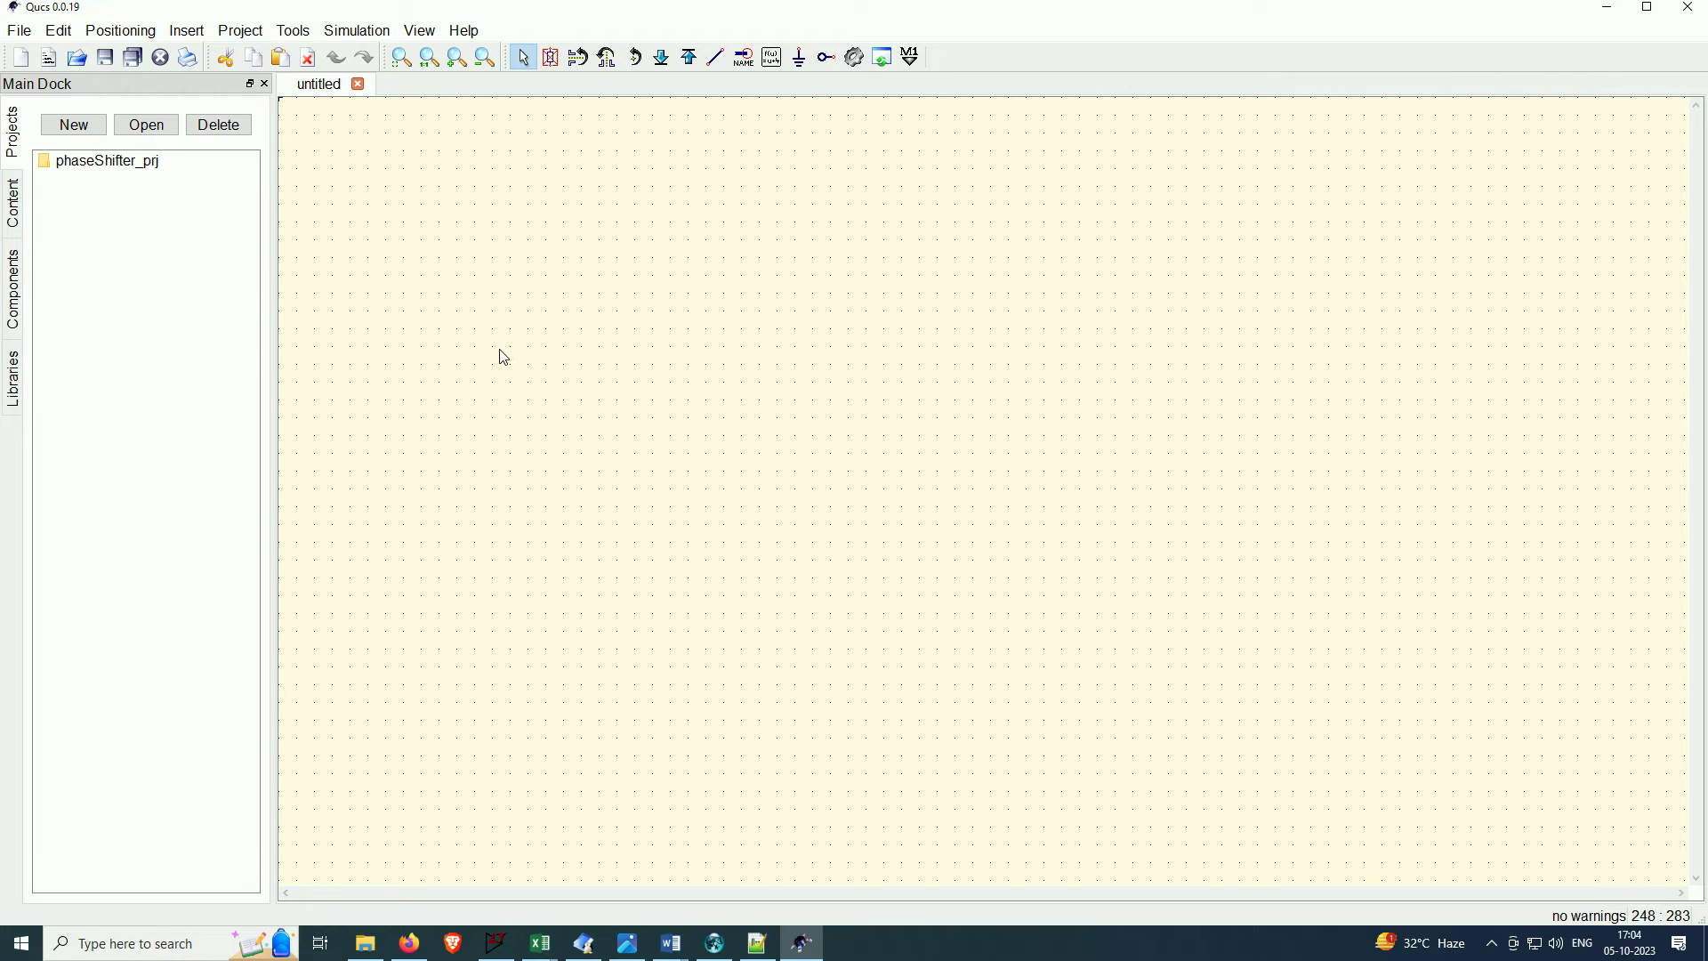
# Start a new Qucs project and enter qwt-2GHz as its name
pyautogui.click(240, 35)
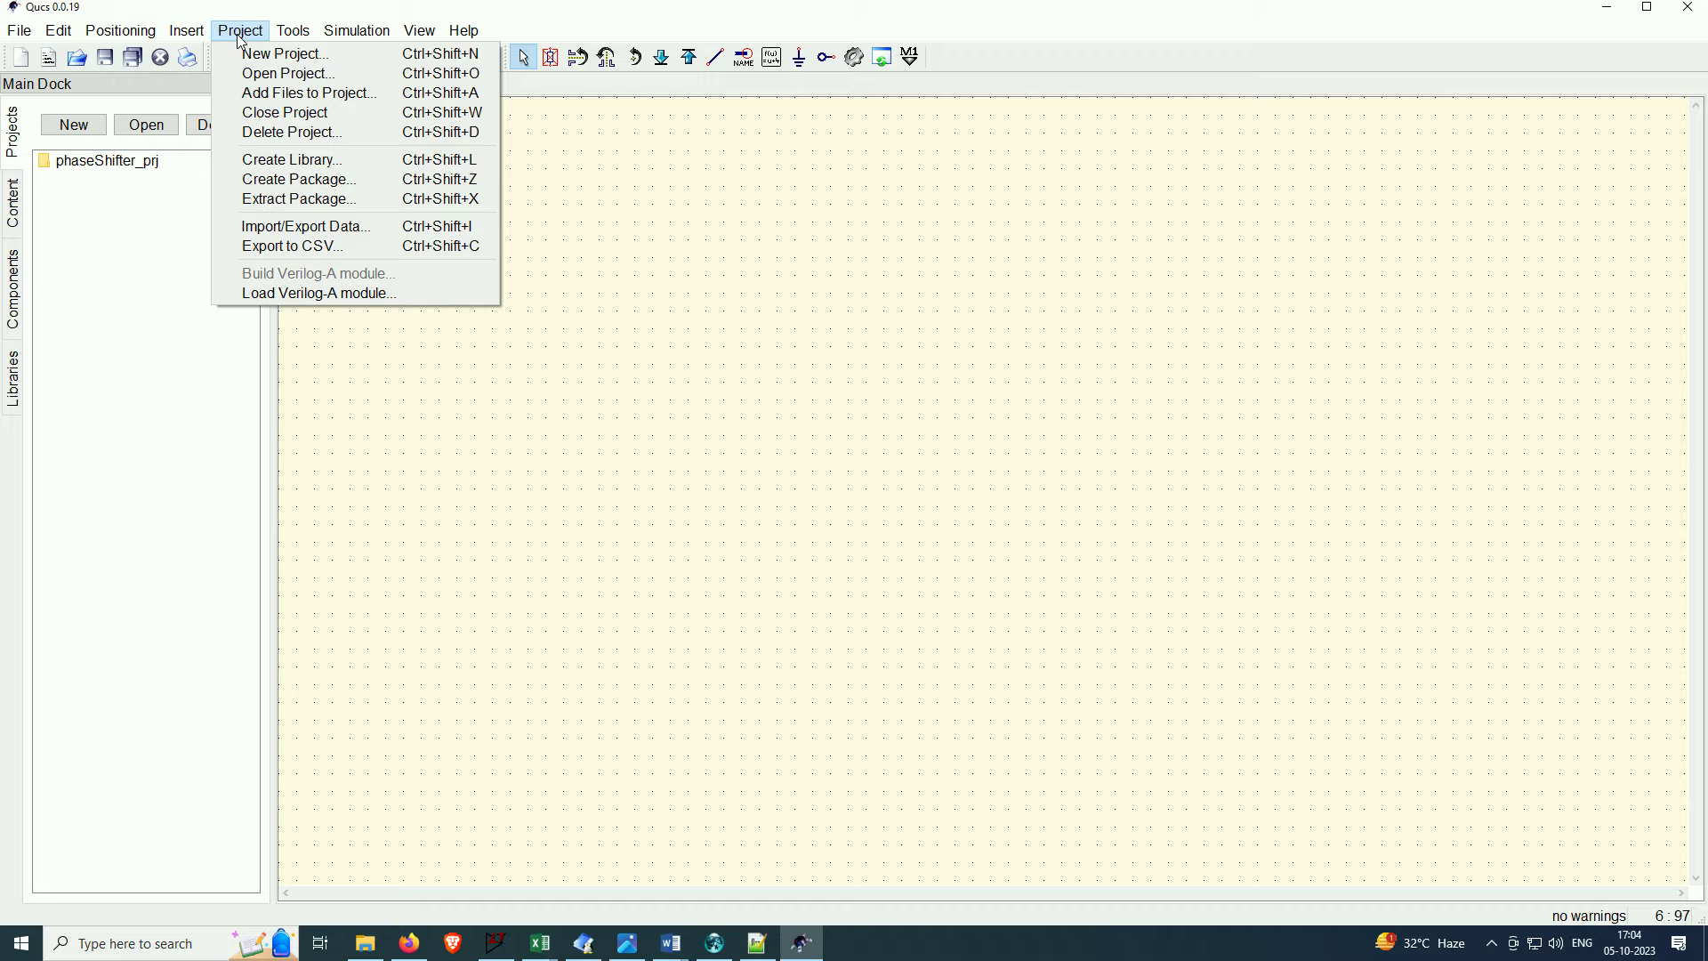
pyautogui.click(259, 55)
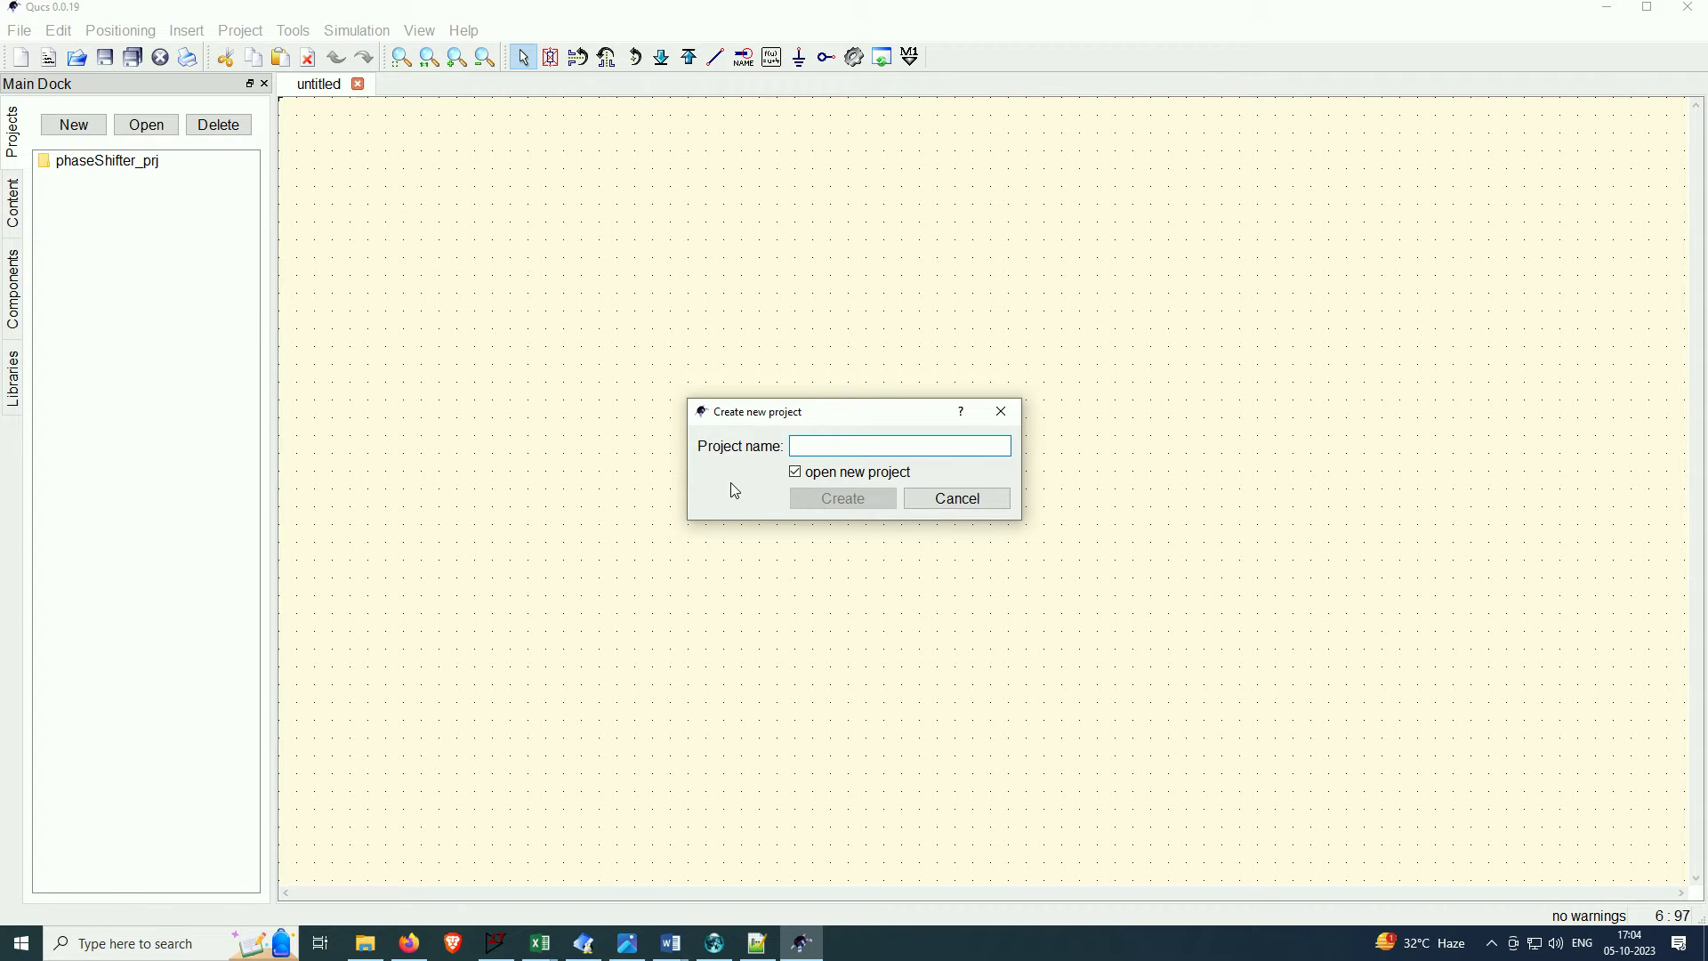
pyautogui.write('qwt')
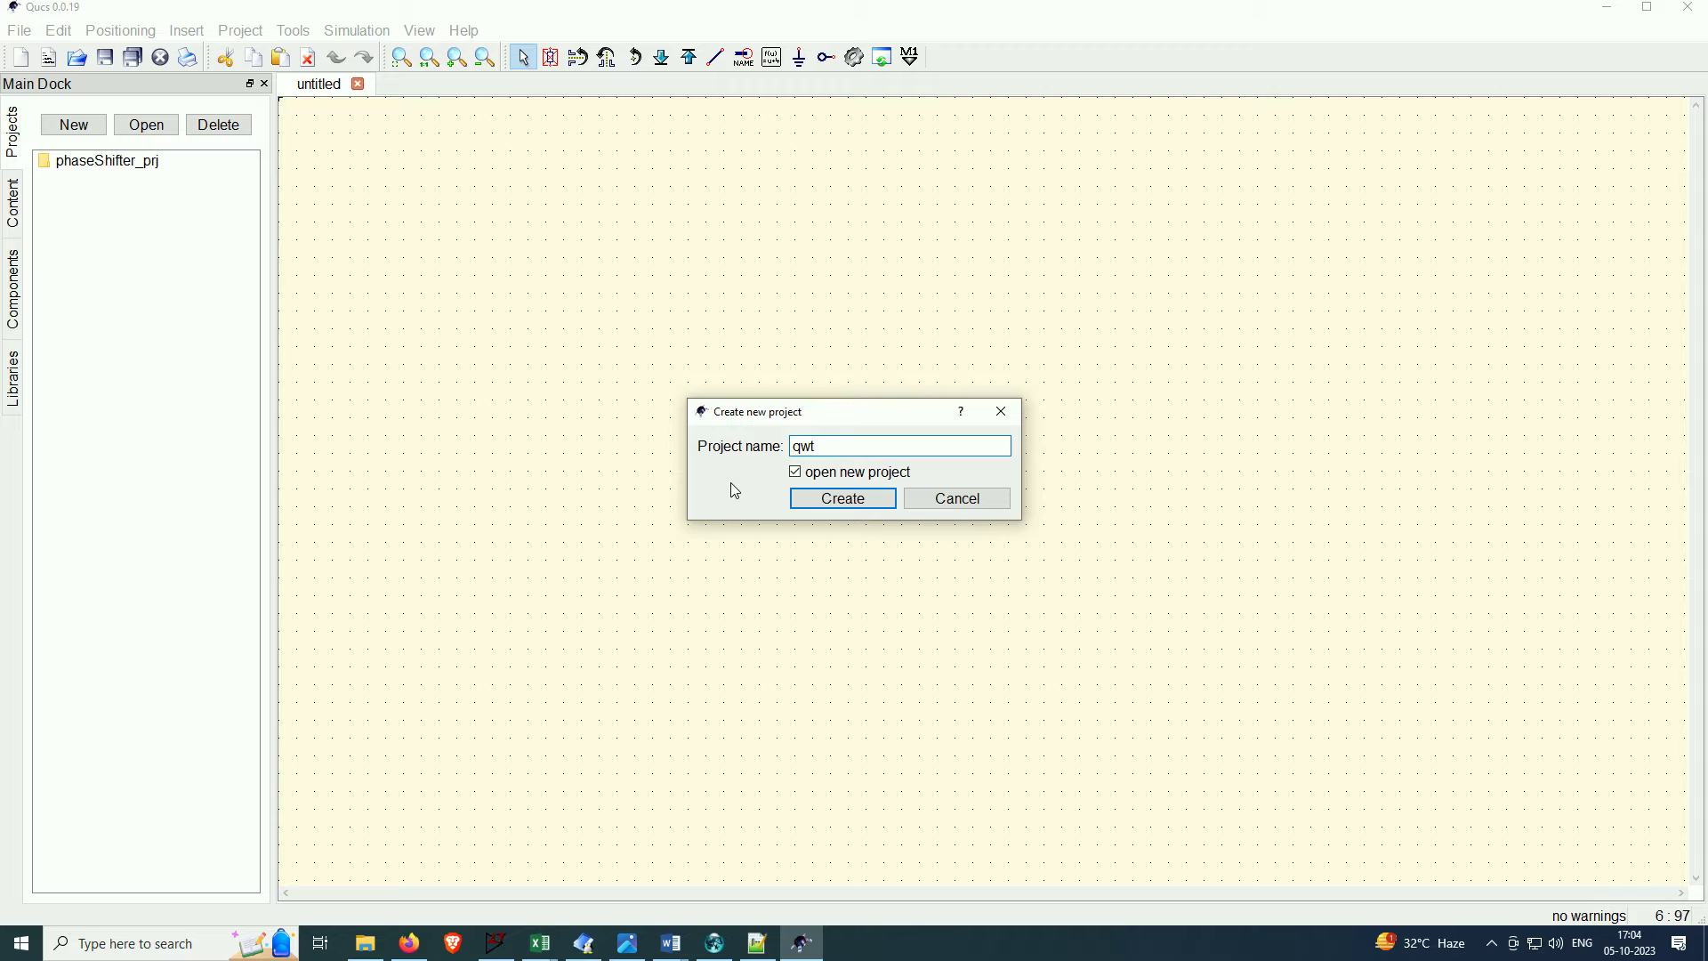
pyautogui.write('-2GHz')
# Create the qwt-2GHz project and show the component categories in the Components dock
pyautogui.click(849, 507)
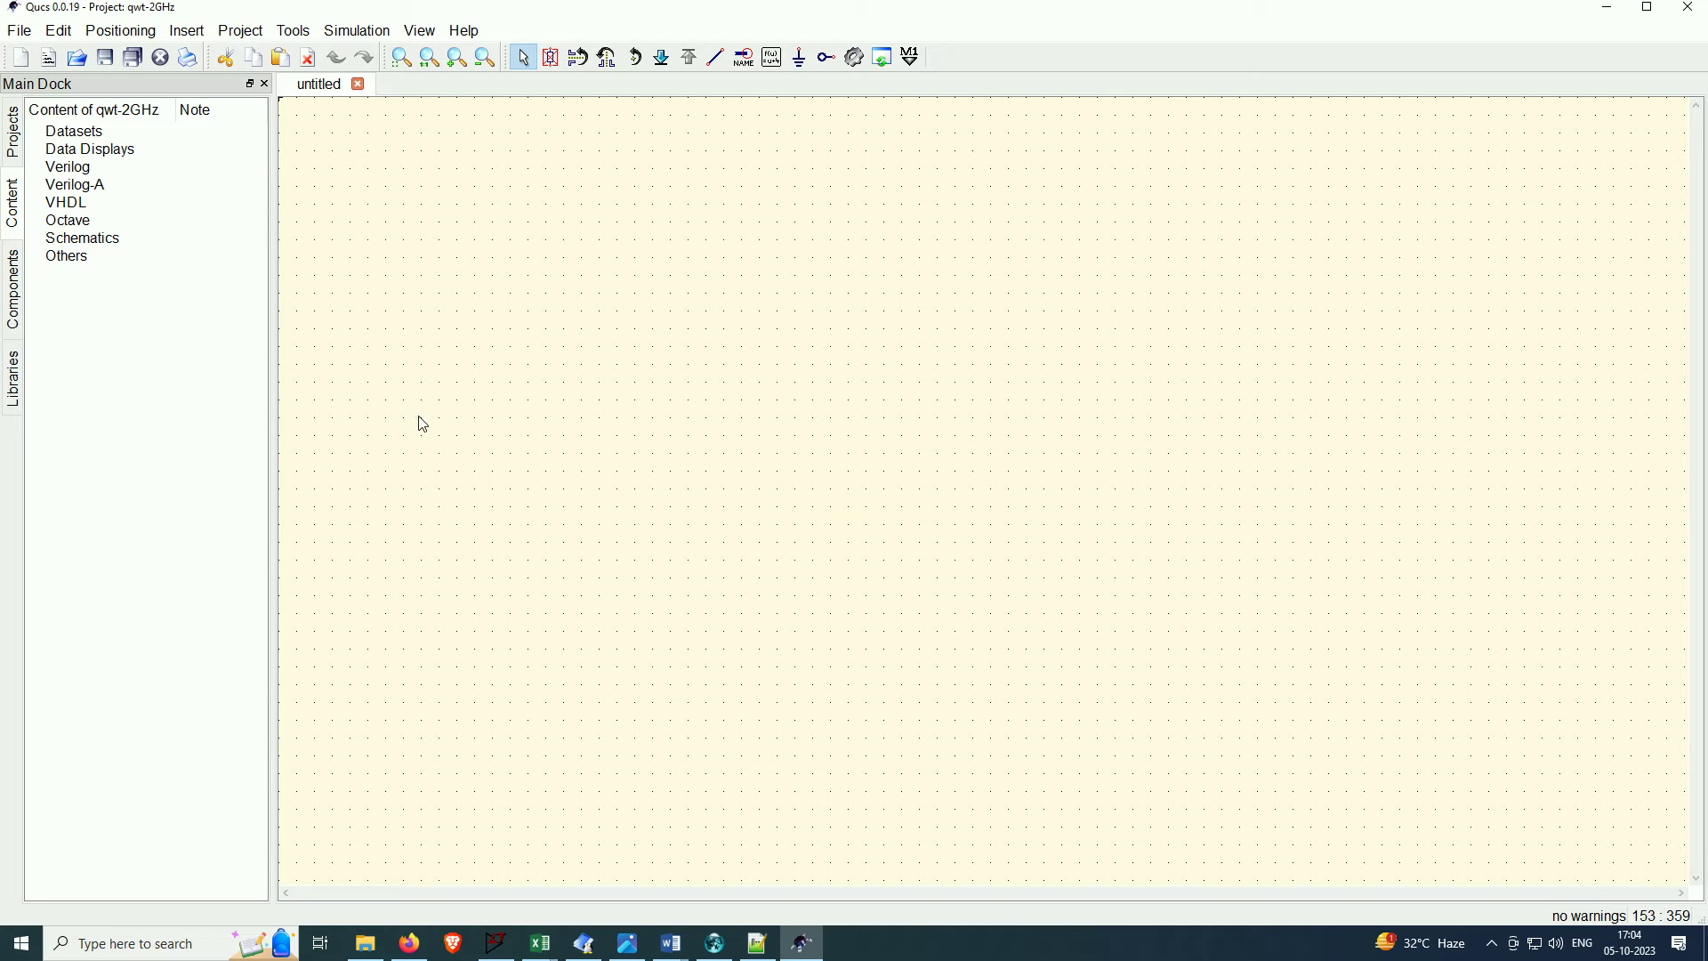
pyautogui.click(22, 397)
pyautogui.click(19, 307)
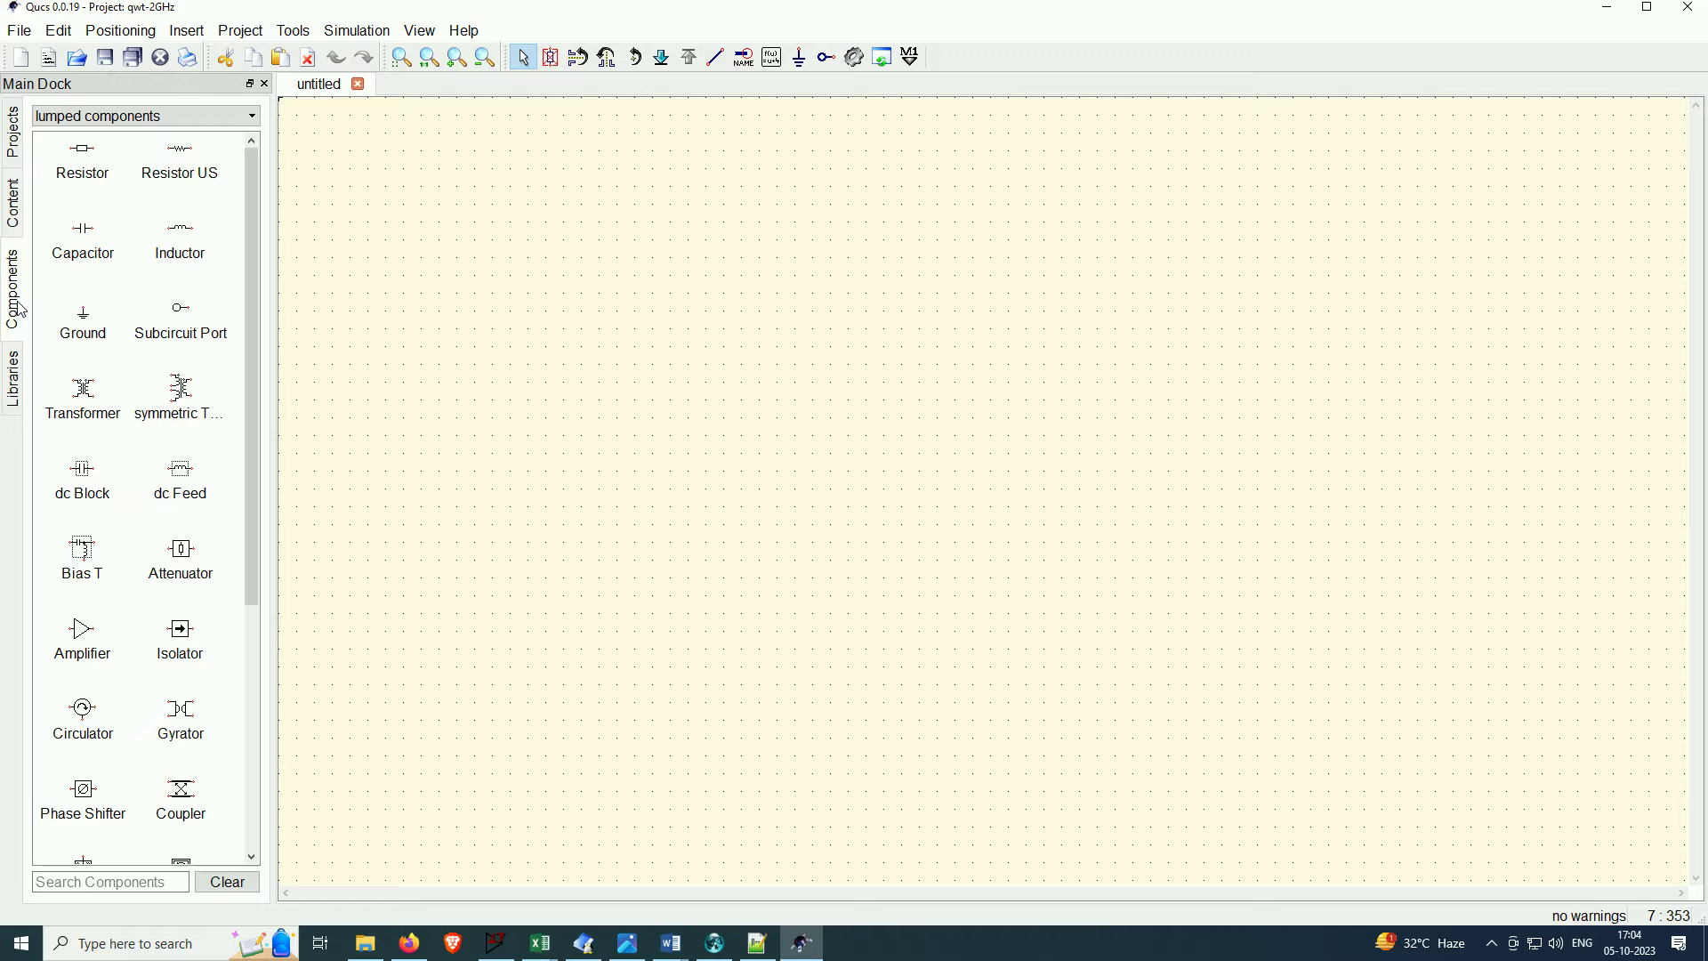
pyautogui.click(19, 138)
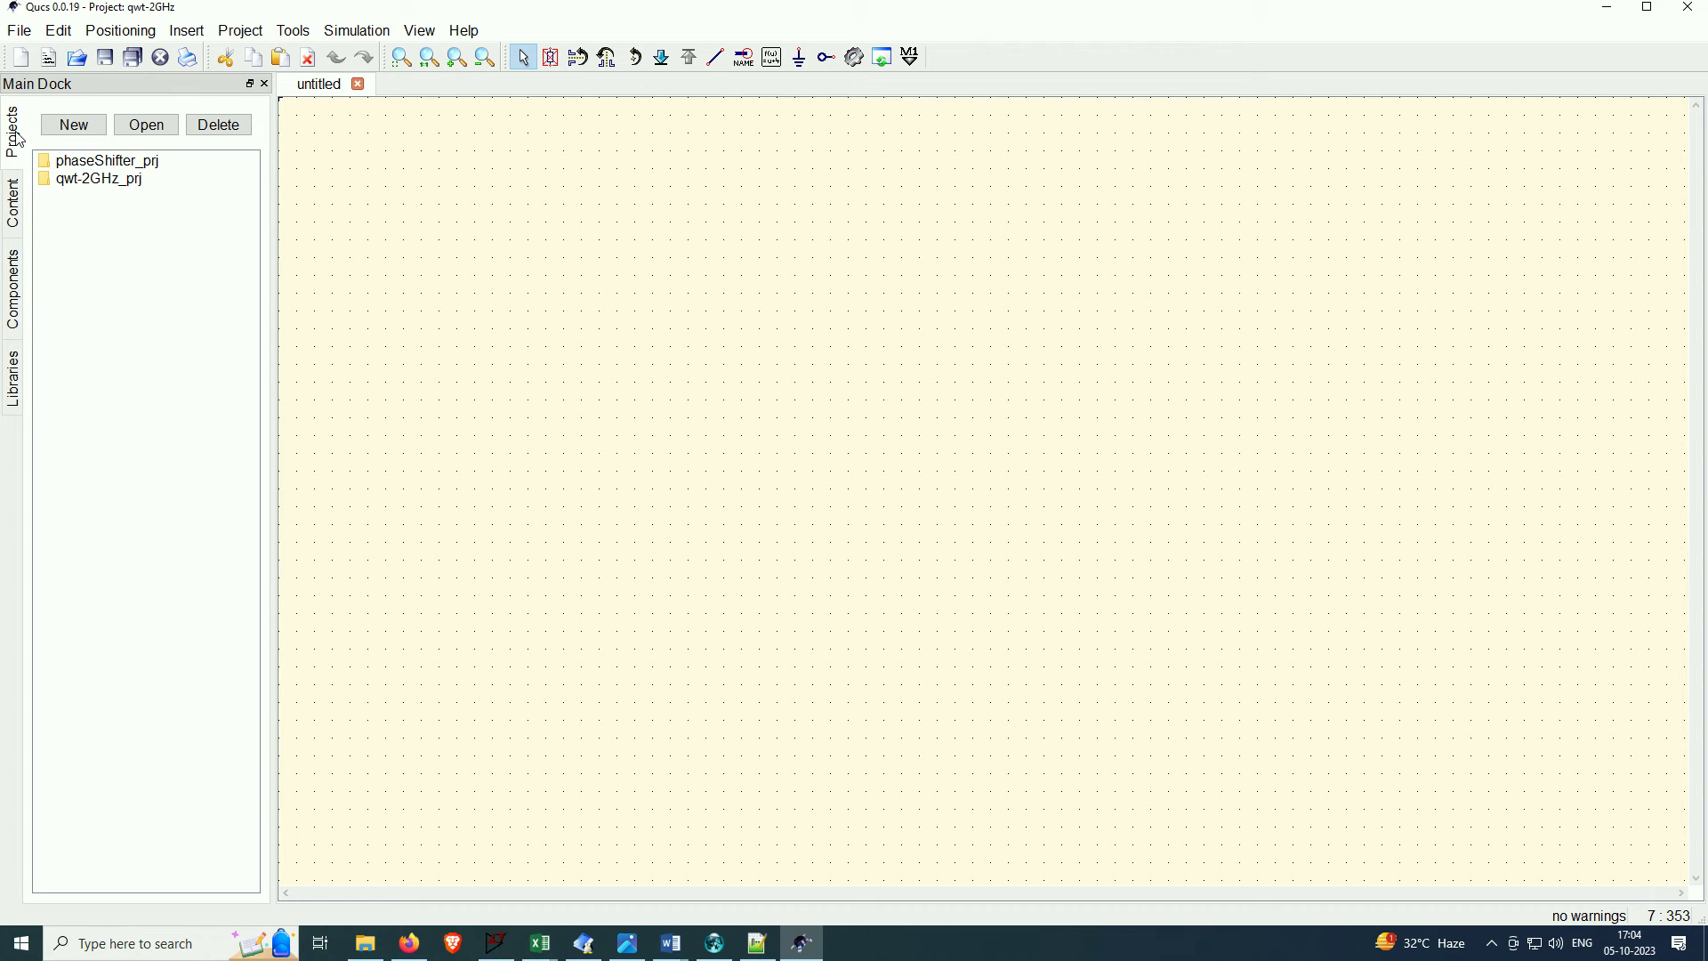
pyautogui.click(13, 205)
pyautogui.click(16, 263)
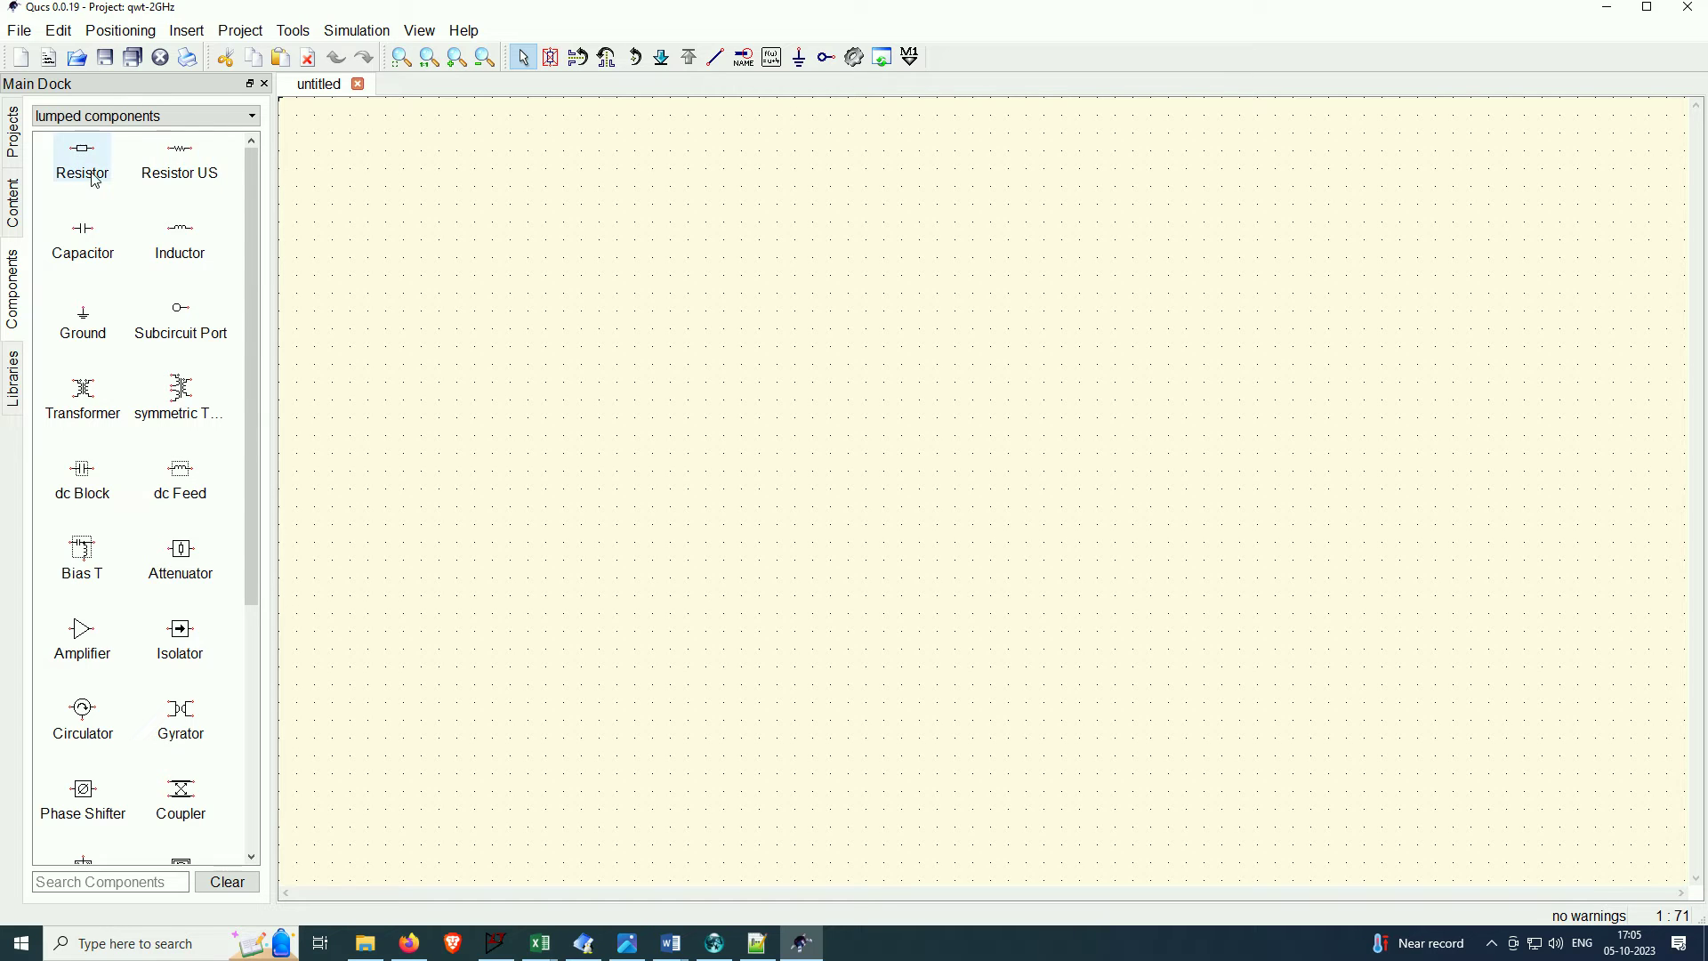
pyautogui.click(229, 124)
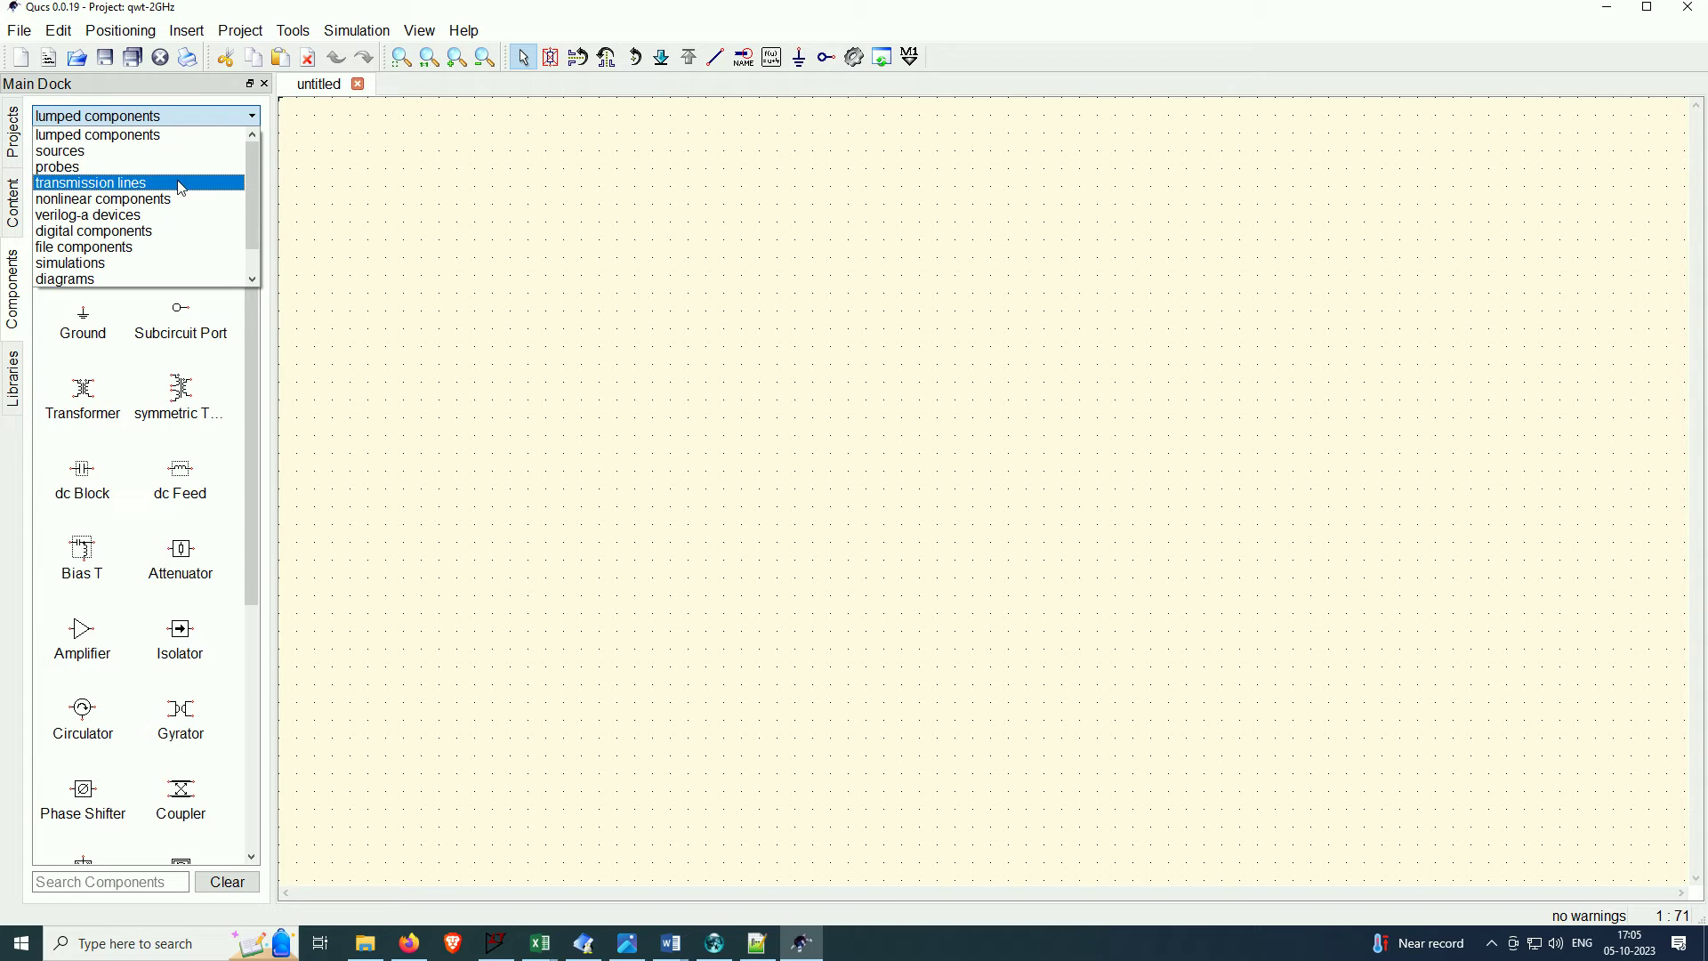
# Place a Substrate from the transmission lines category onto the schematic
pyautogui.click(158, 184)
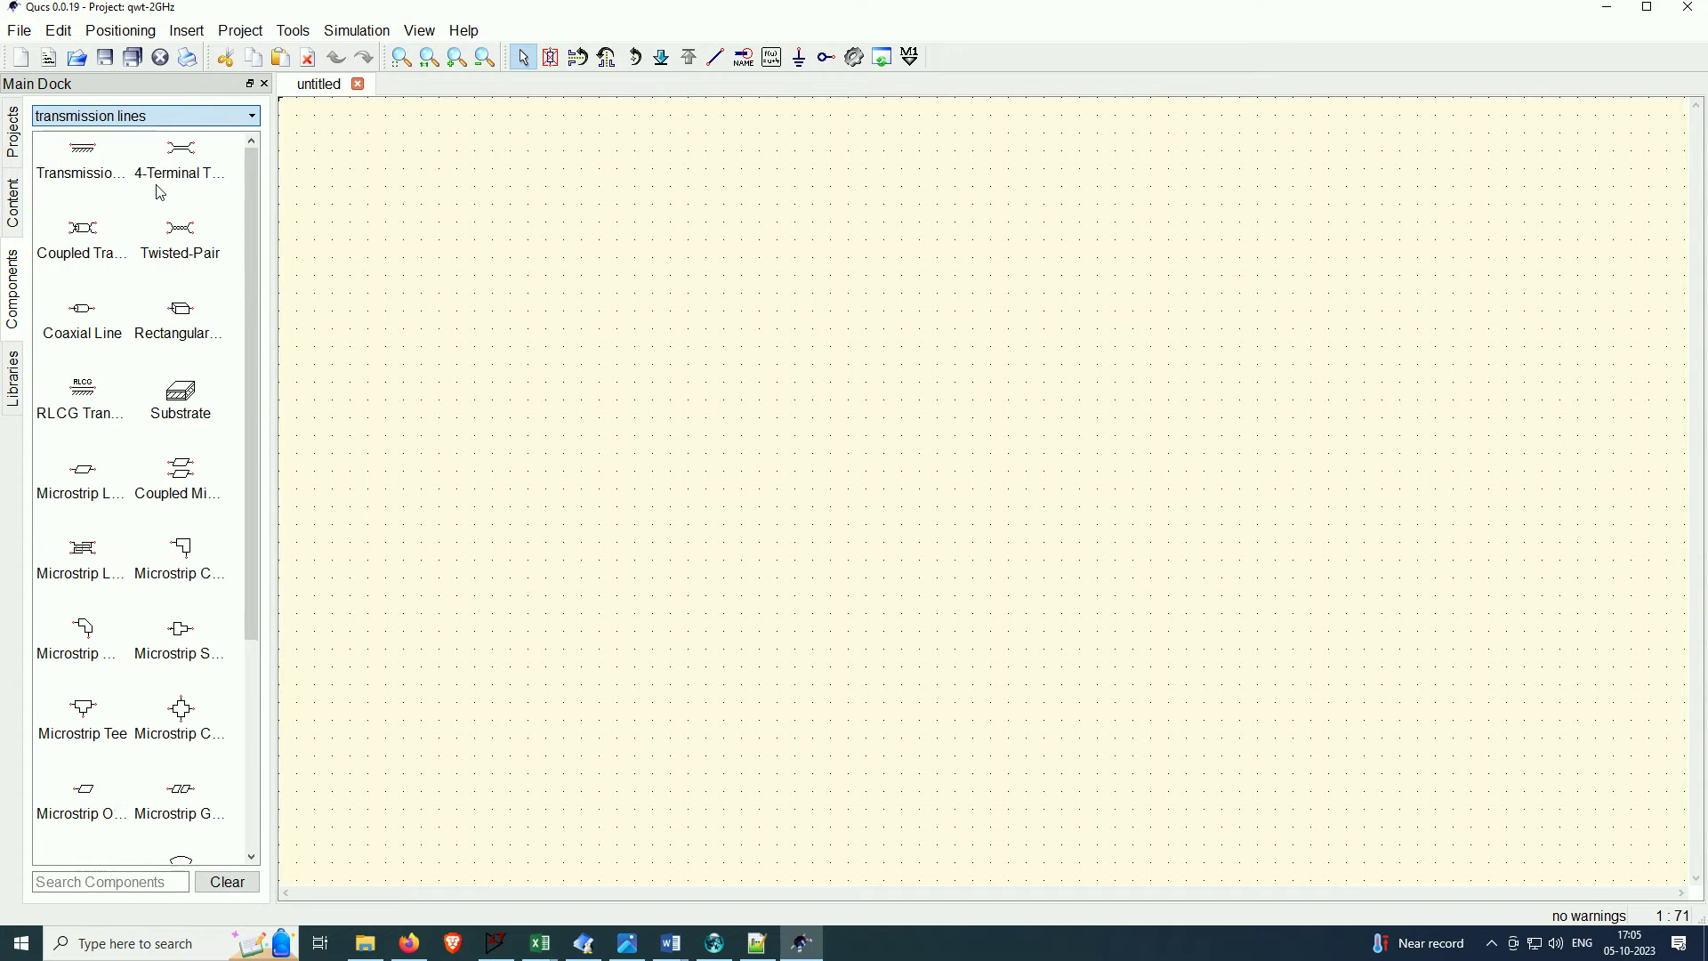
pyautogui.click(185, 399)
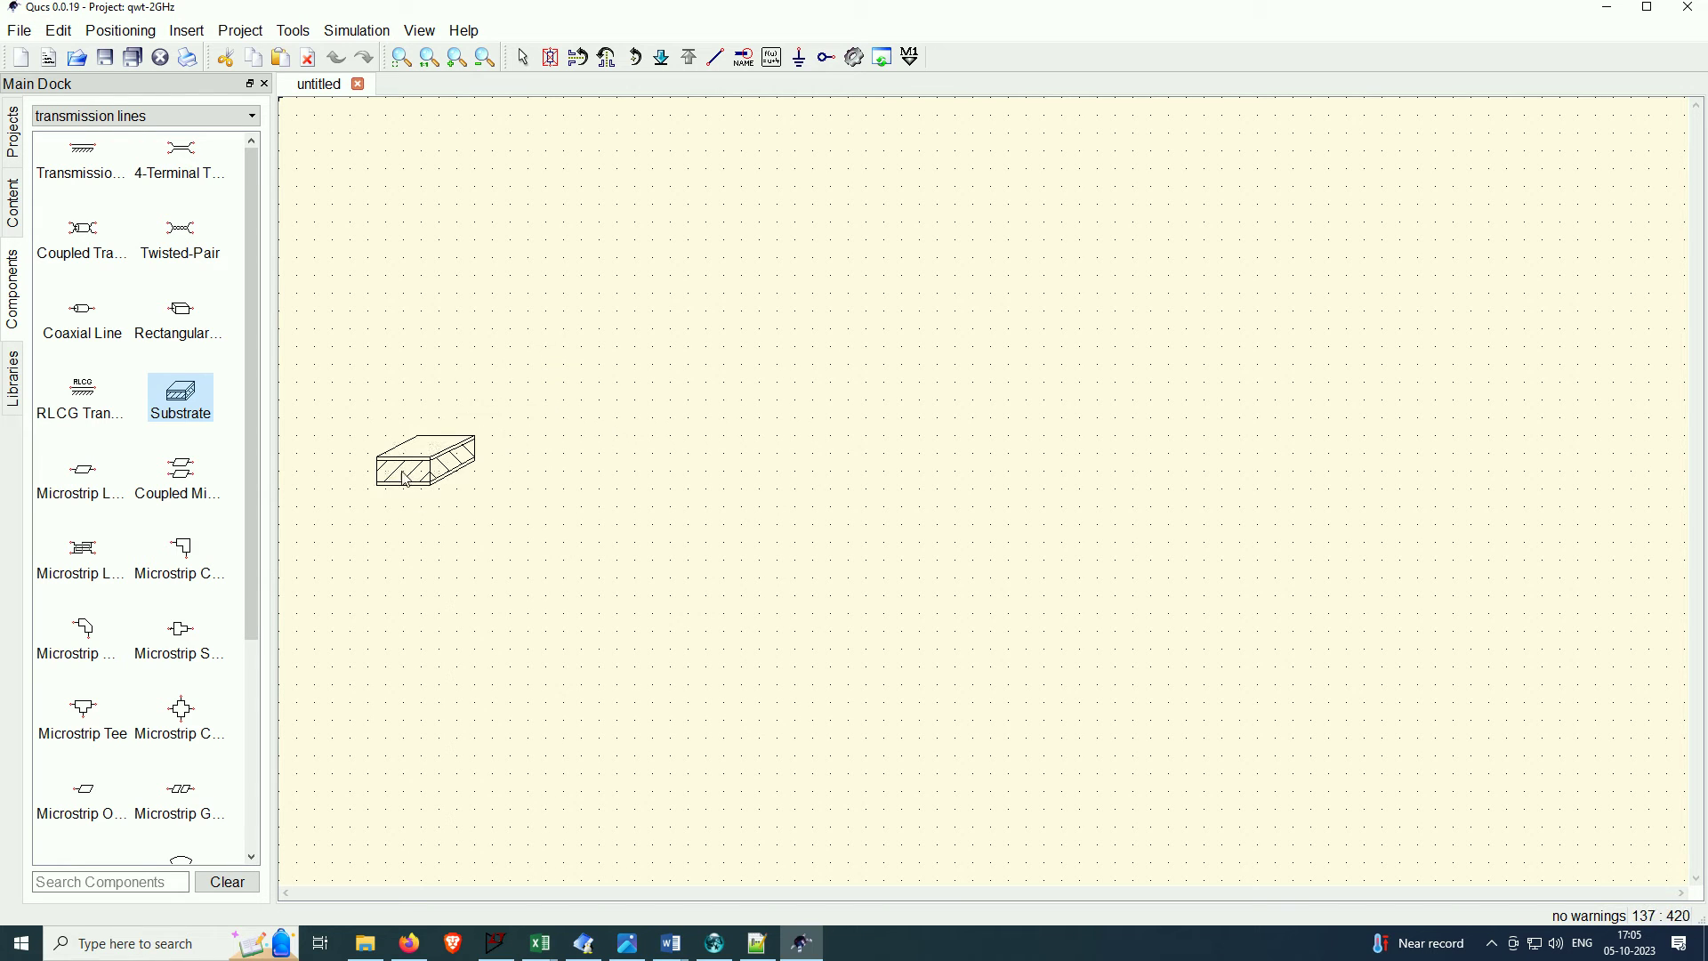
pyautogui.click(396, 489)
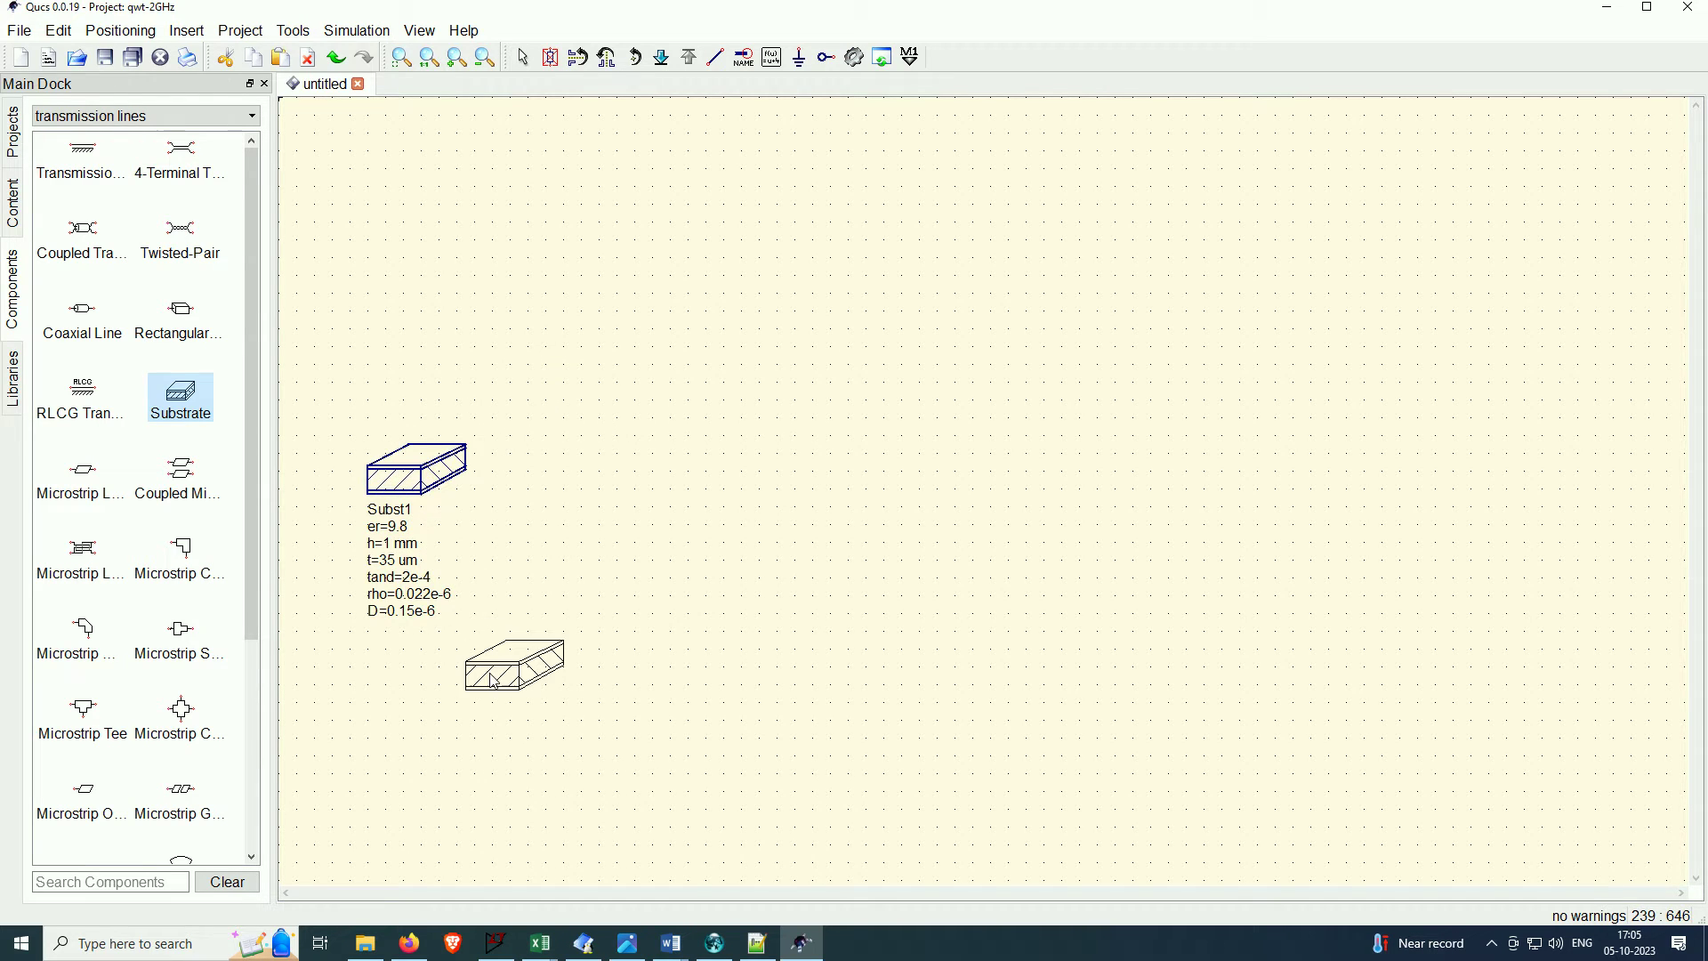
pyautogui.press('Escape')
# Edit the substrate's er value in place to 4.4
pyautogui.doubleClick(400, 528)
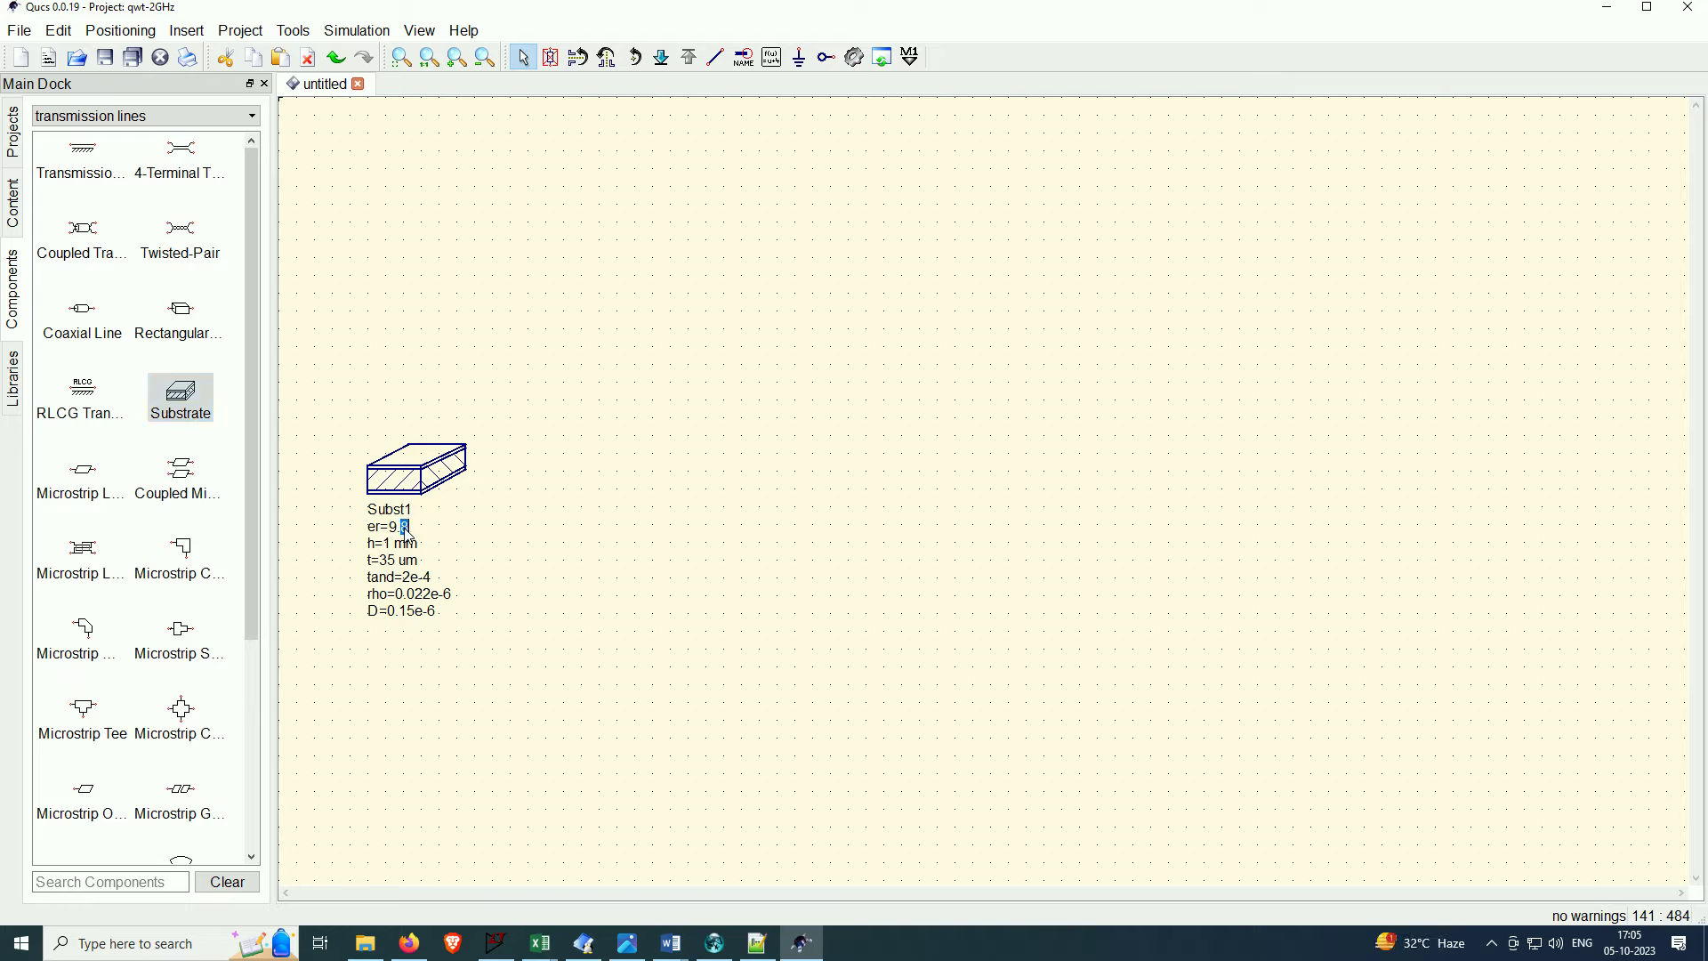
pyautogui.write('4')
pyautogui.write('.4')
pyautogui.press('Return')
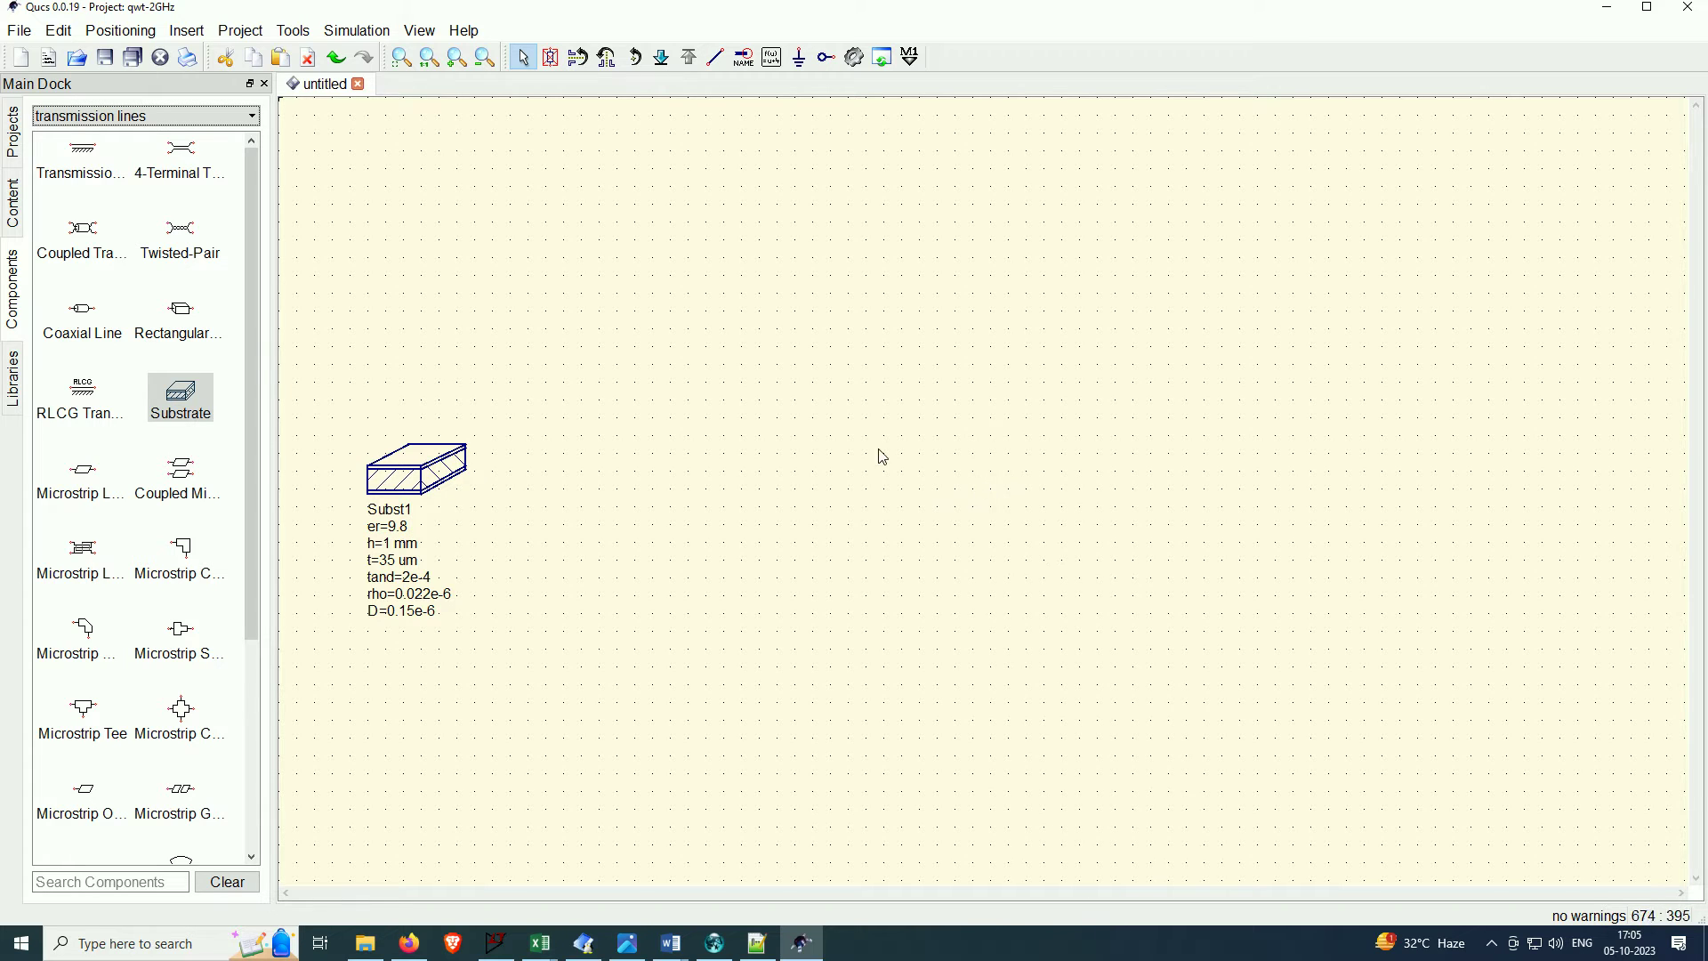
# Set the substrate's er to 4.4 in its properties
pyautogui.doubleClick(452, 491)
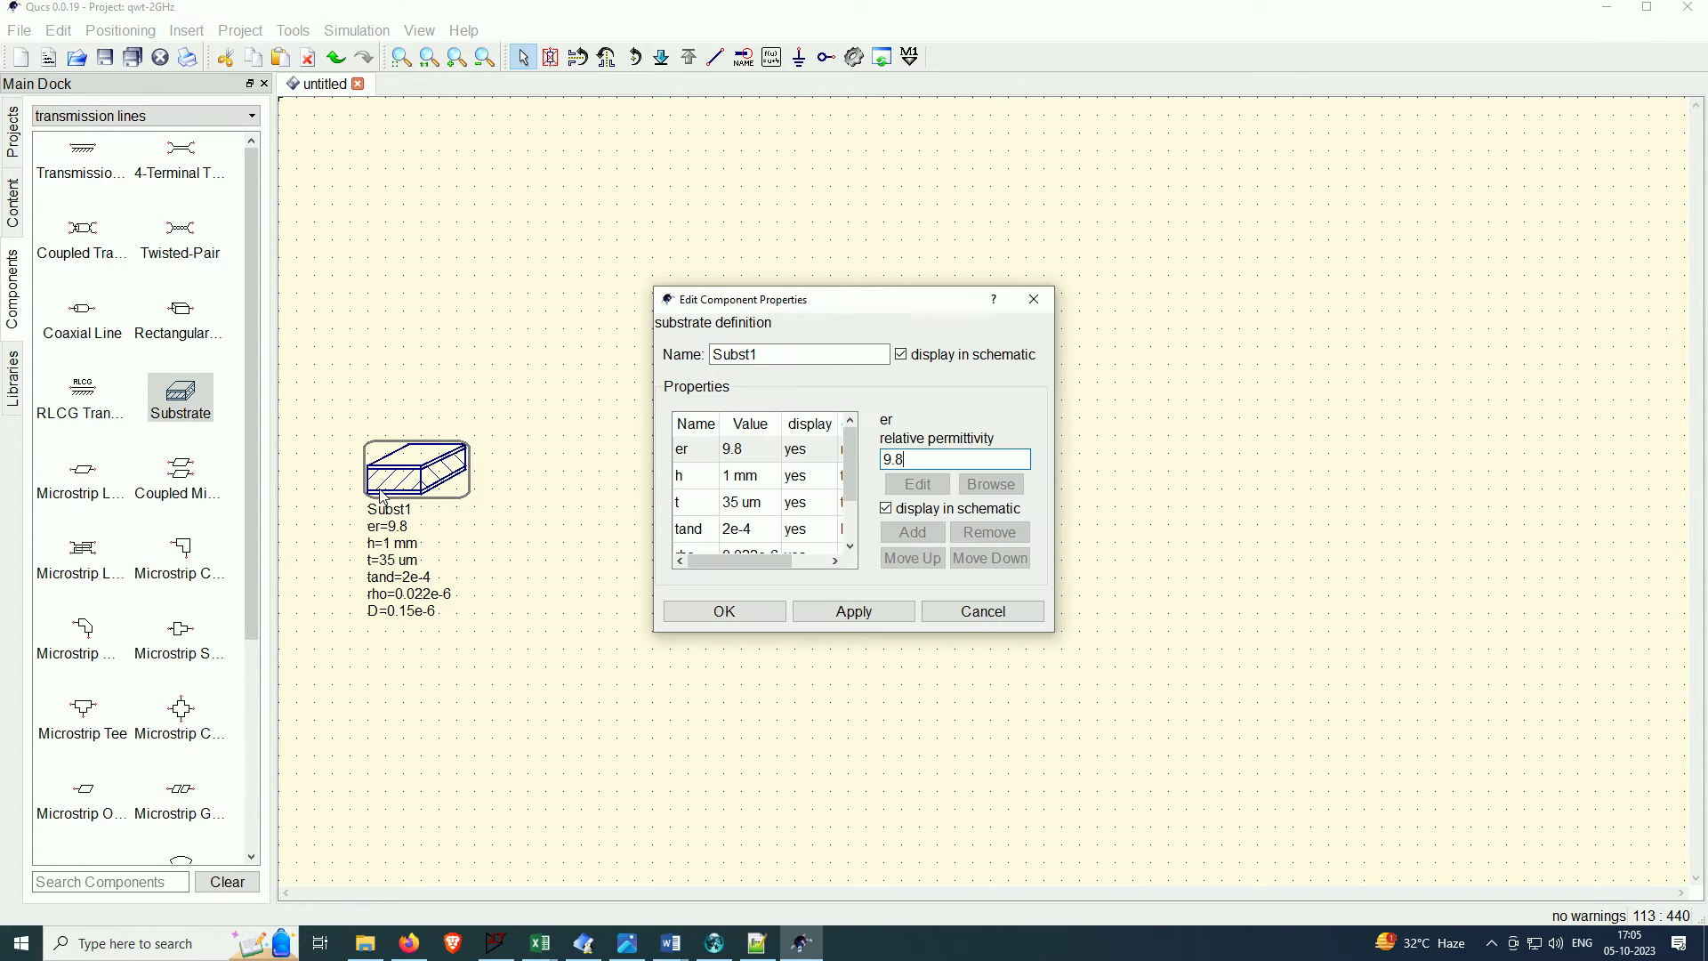
pyautogui.click(752, 456)
pyautogui.press('BackSpace')
pyautogui.press('BackSpace')
pyautogui.press('BackSpace')
pyautogui.write('4.4')
pyautogui.click(754, 479)
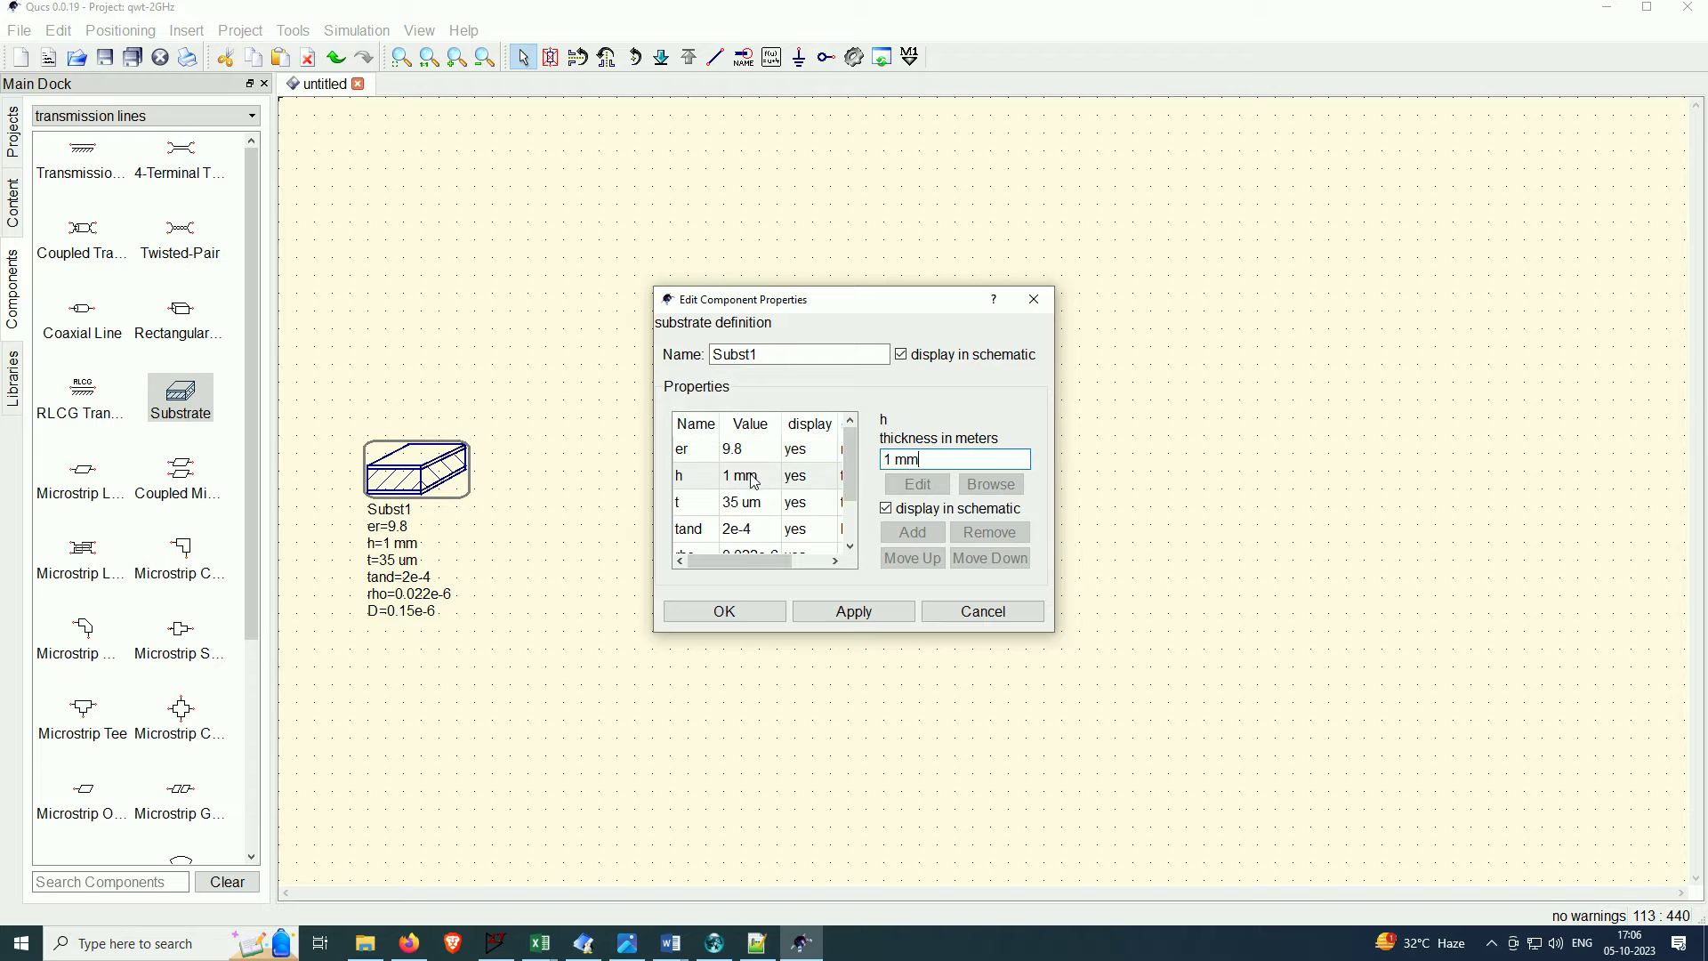
pyautogui.click(768, 449)
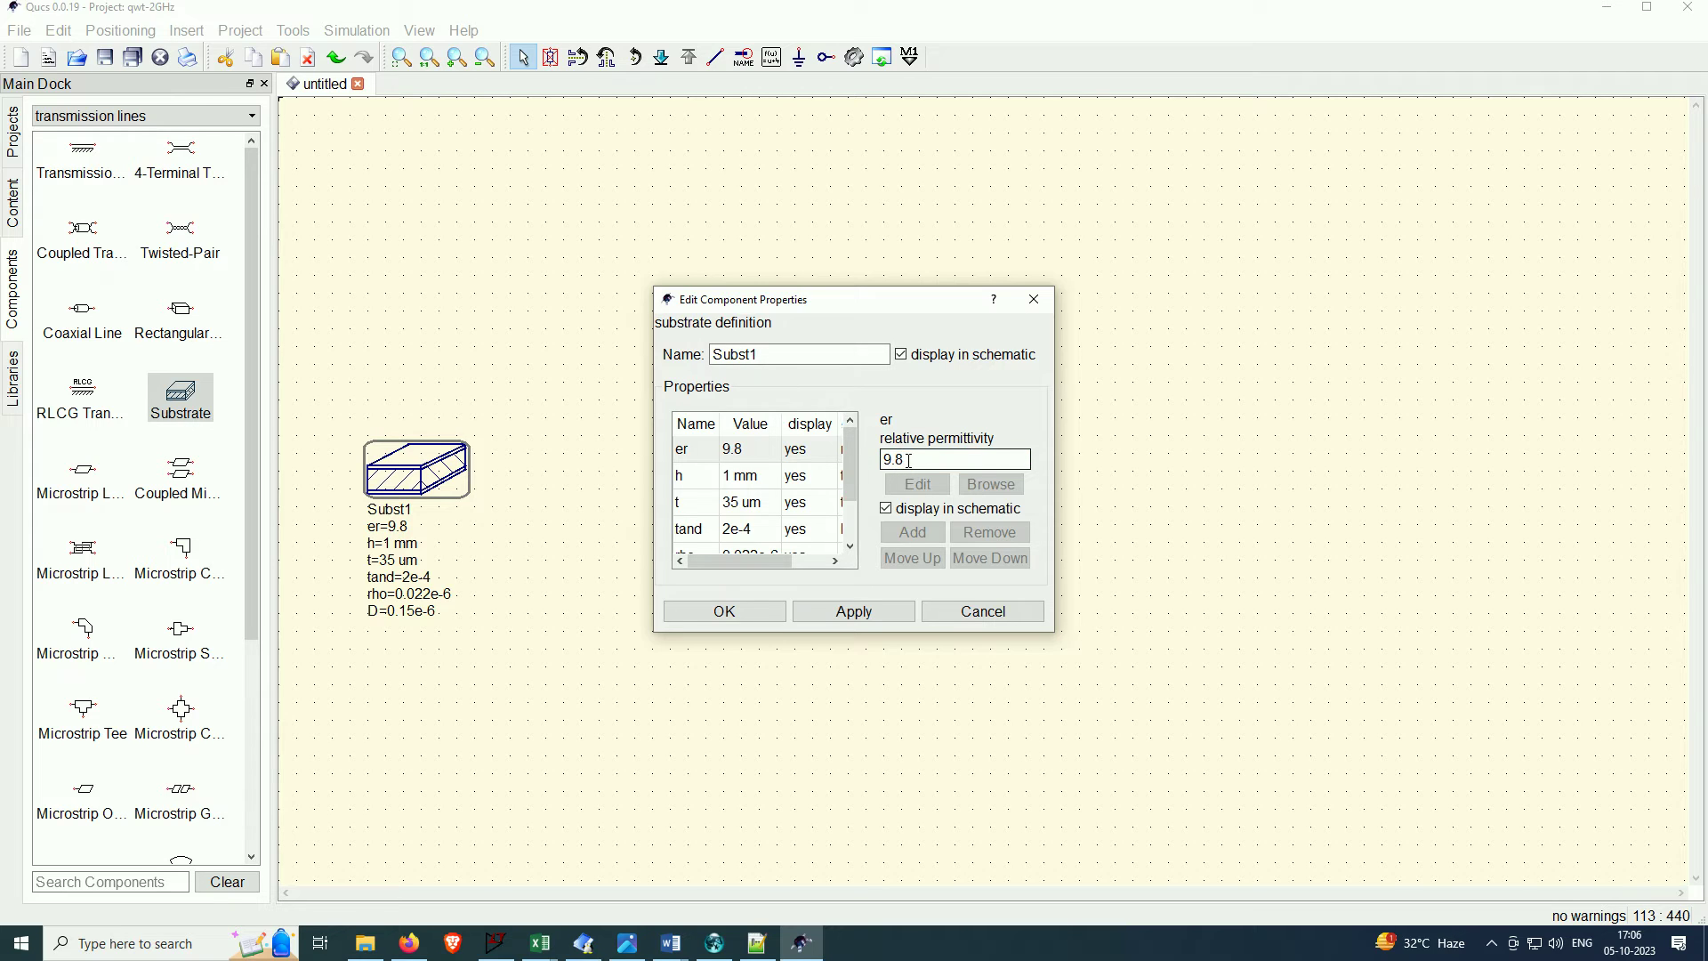
pyautogui.moveTo(776, 561); pyautogui.dragTo(716, 564)
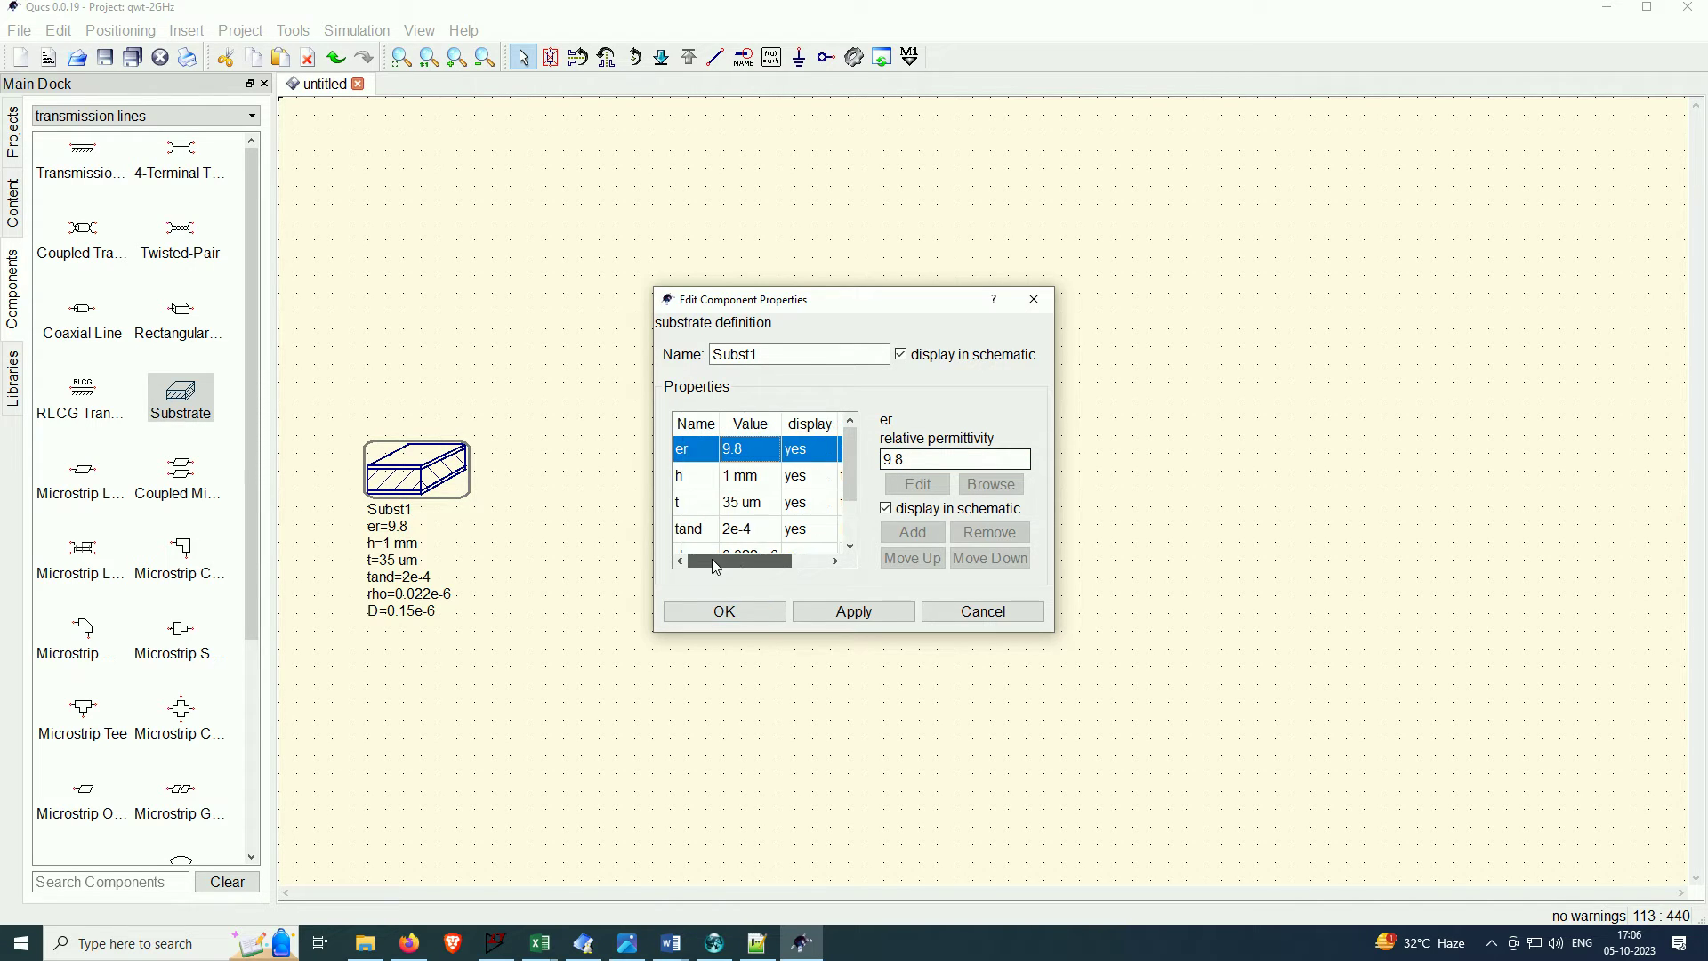
pyautogui.click(748, 455)
pyautogui.press('BackSpace')
pyautogui.press('BackSpace')
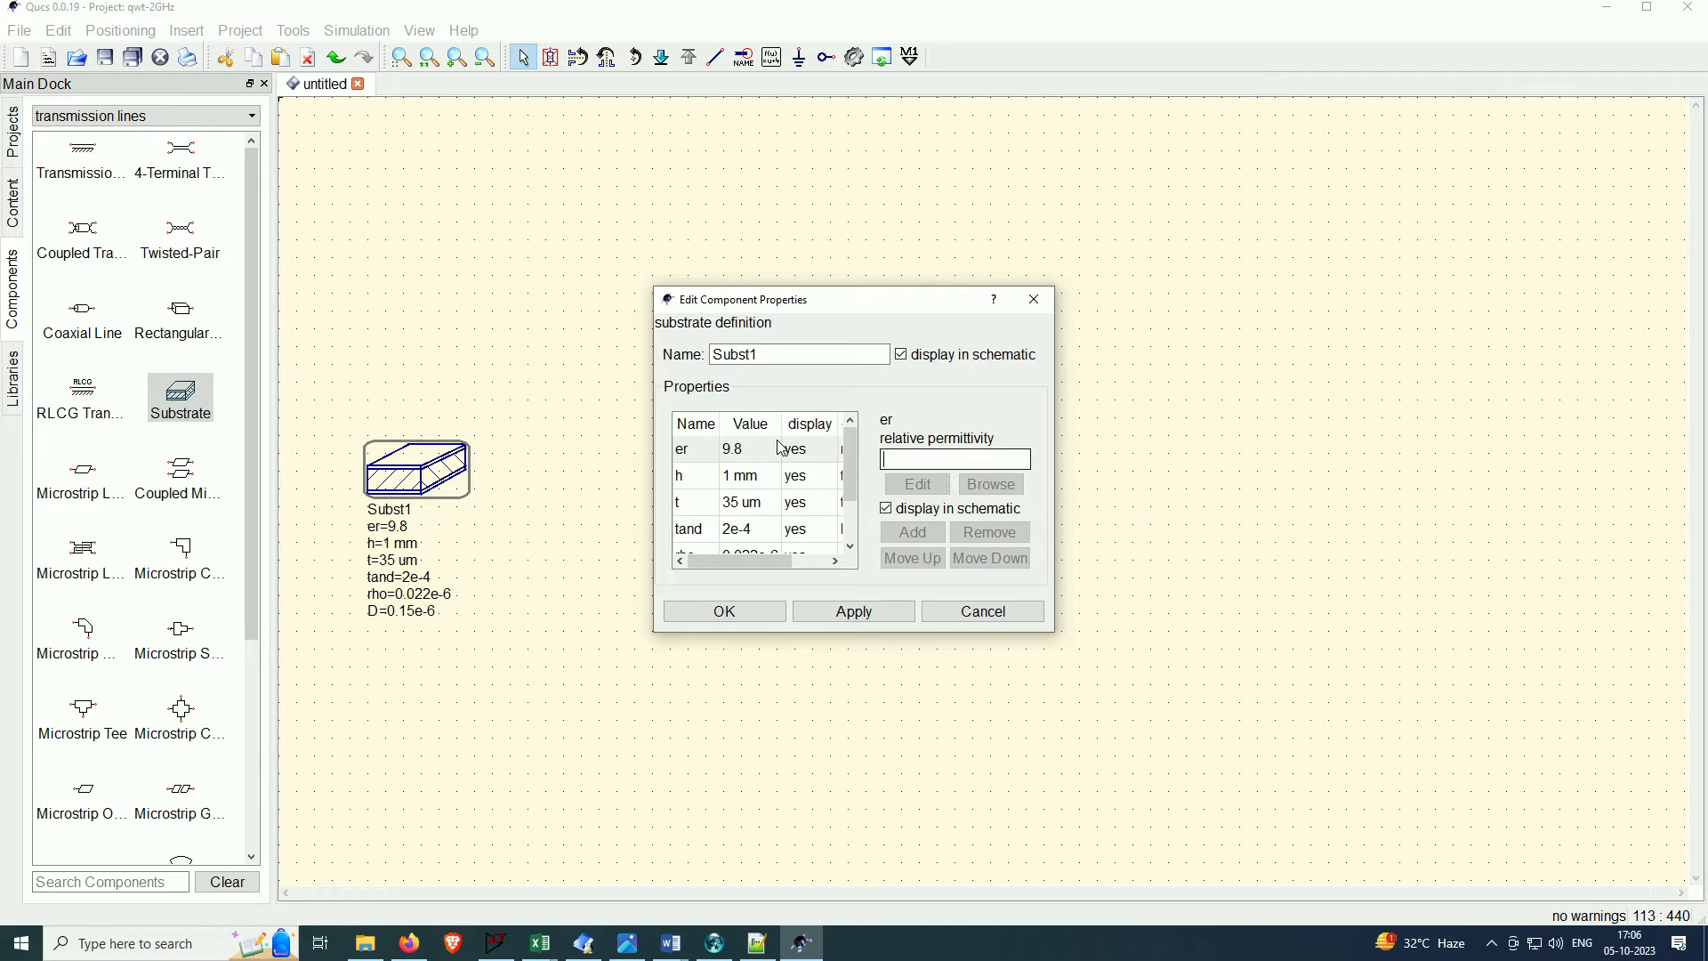
pyautogui.write('4.4')
pyautogui.press('Return')
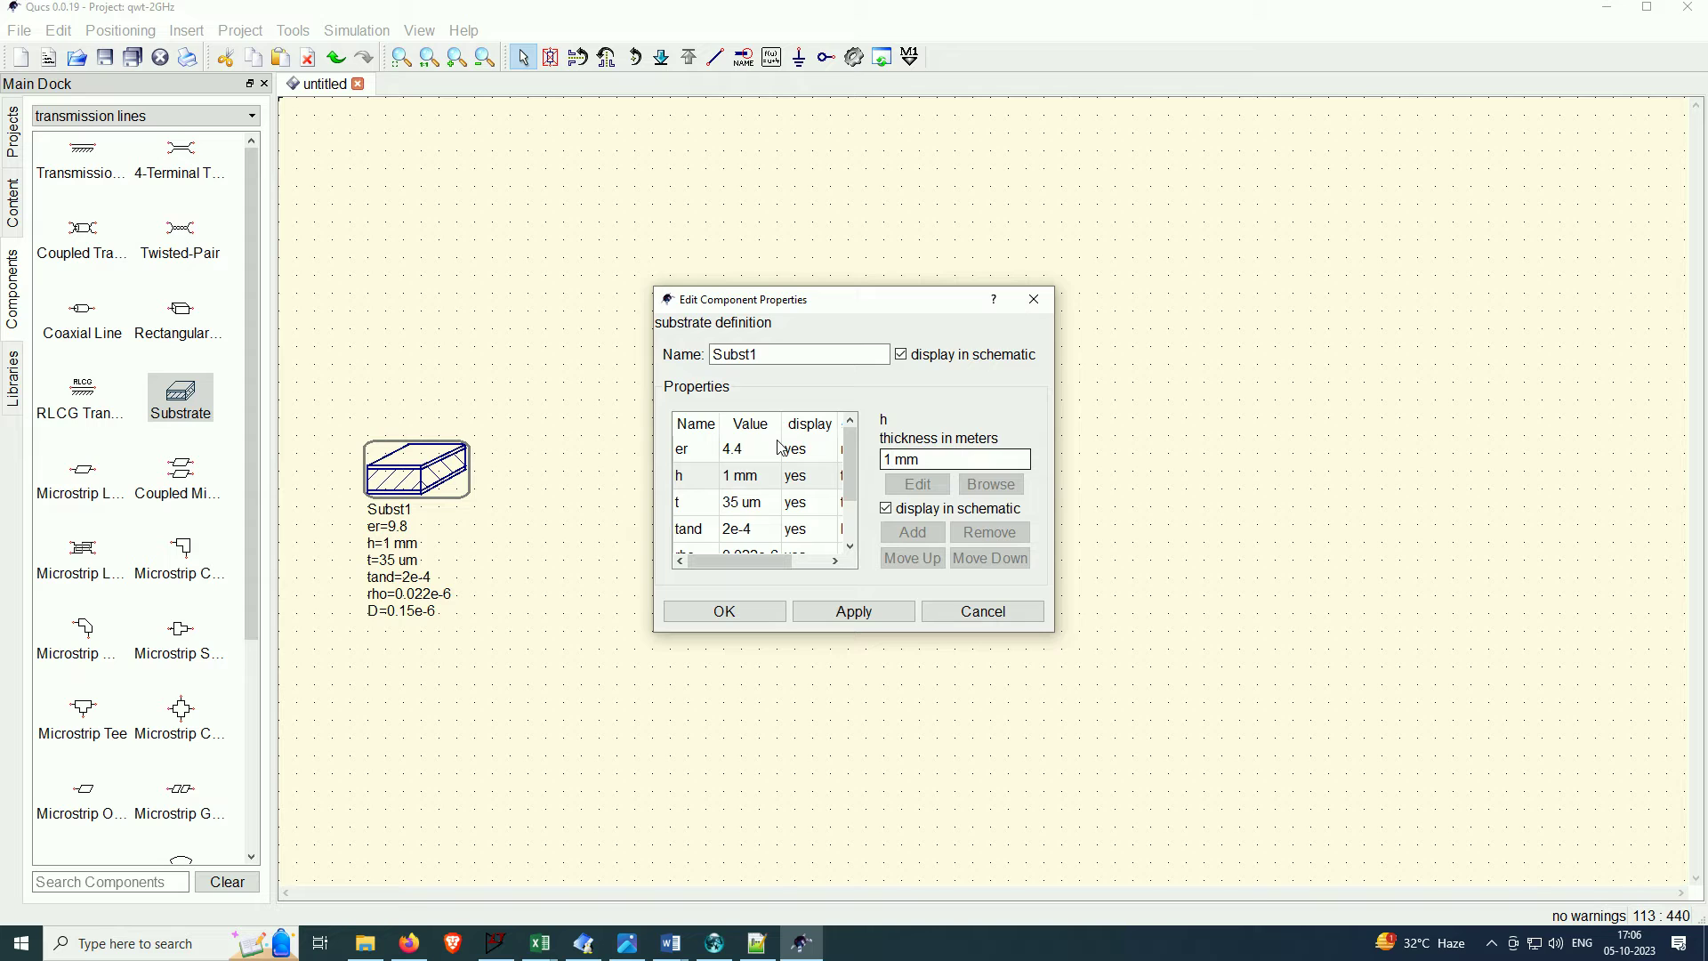
# Set substrate height h to 1.6 mm and loss tangent tand to 0.02
pyautogui.write('.6')
pyautogui.press('Return')
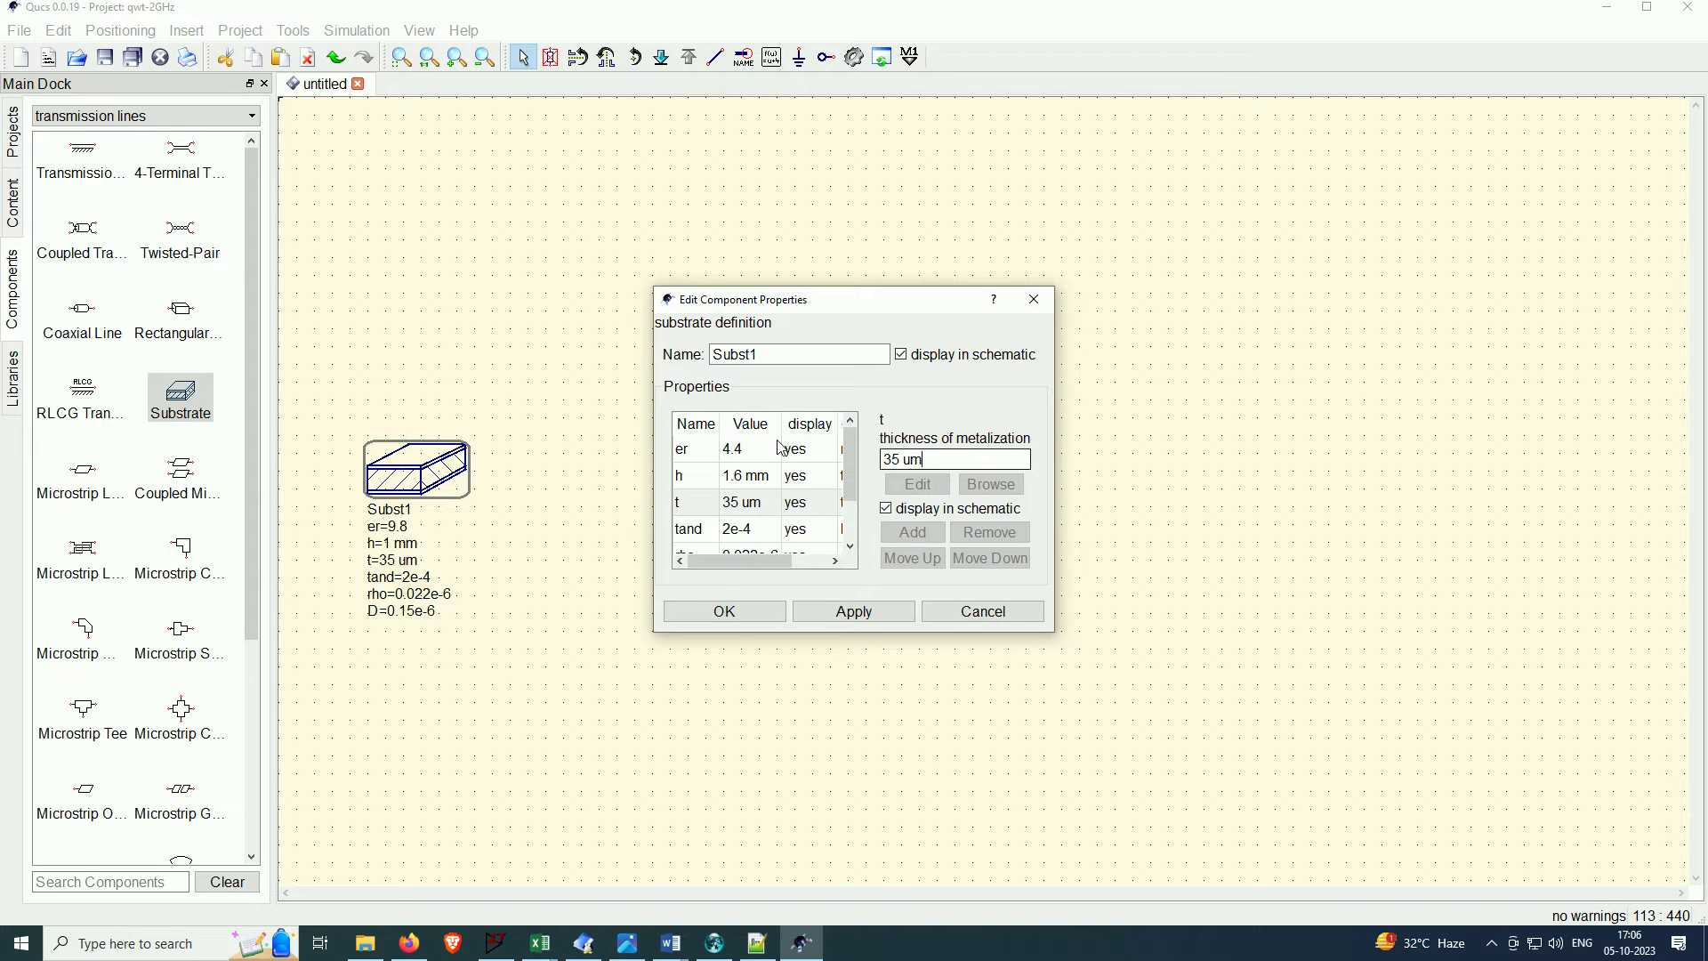
pyautogui.press('Return')
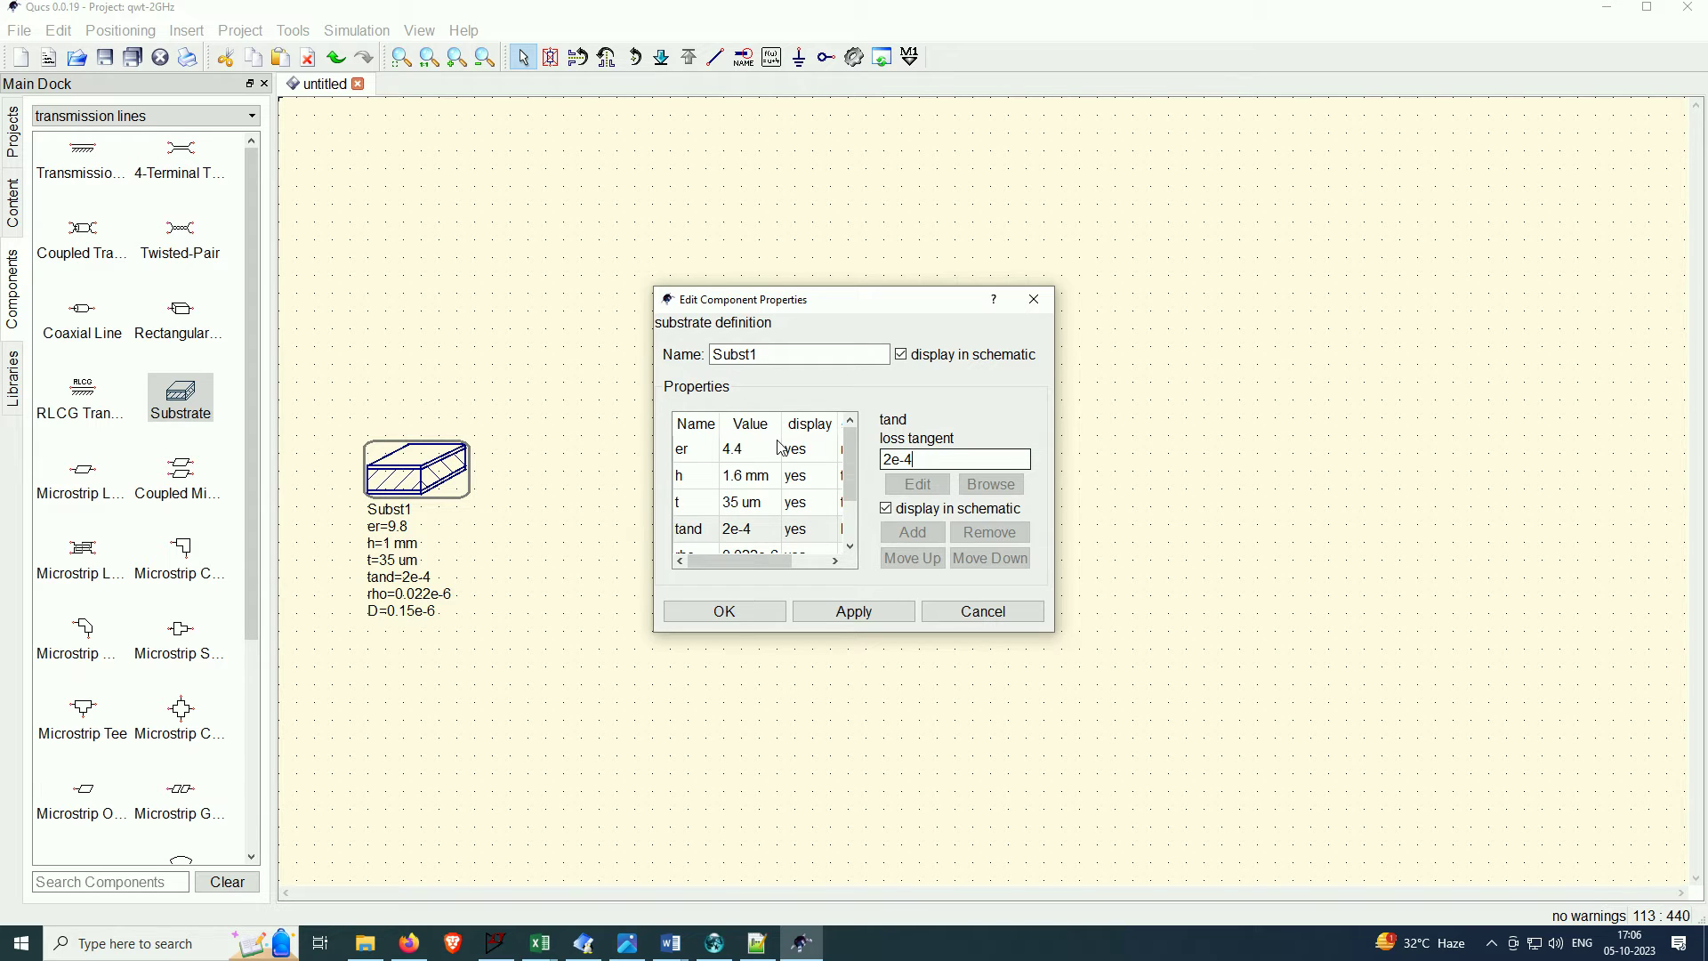
pyautogui.press('BackSpace')
pyautogui.press('BackSpace')
pyautogui.press('BackSpace')
pyautogui.press('BackSpace')
pyautogui.write('0.02')
pyautogui.press('Return')
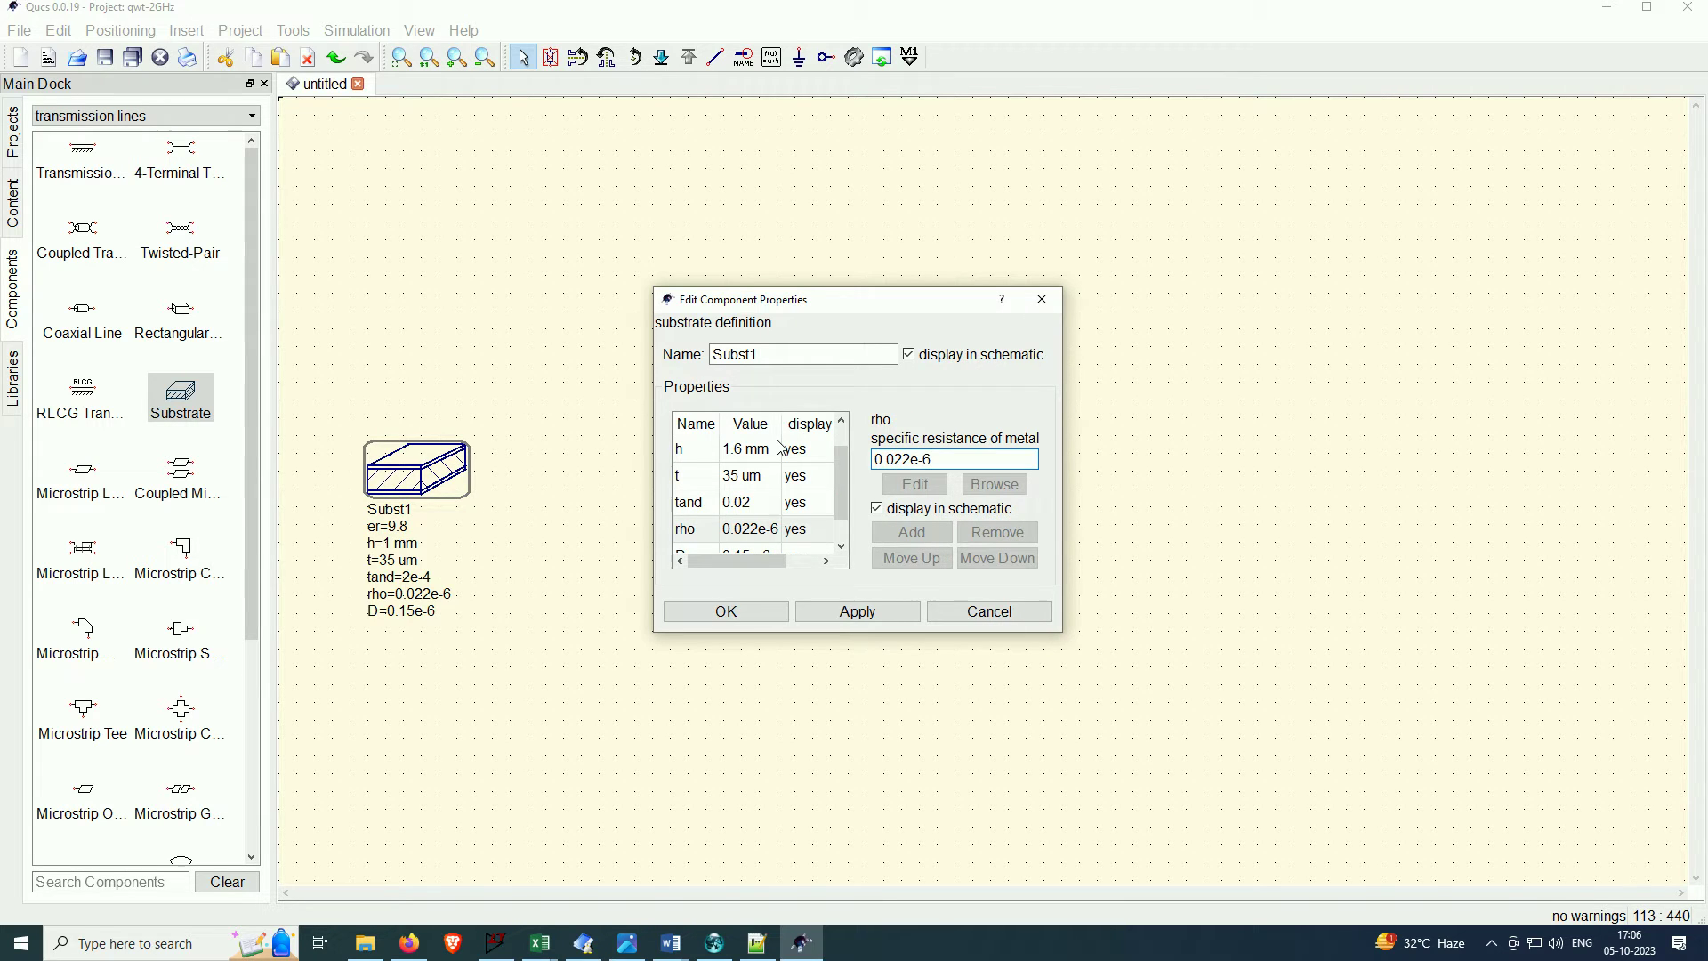
pyautogui.press('Return')
pyautogui.press('Return')
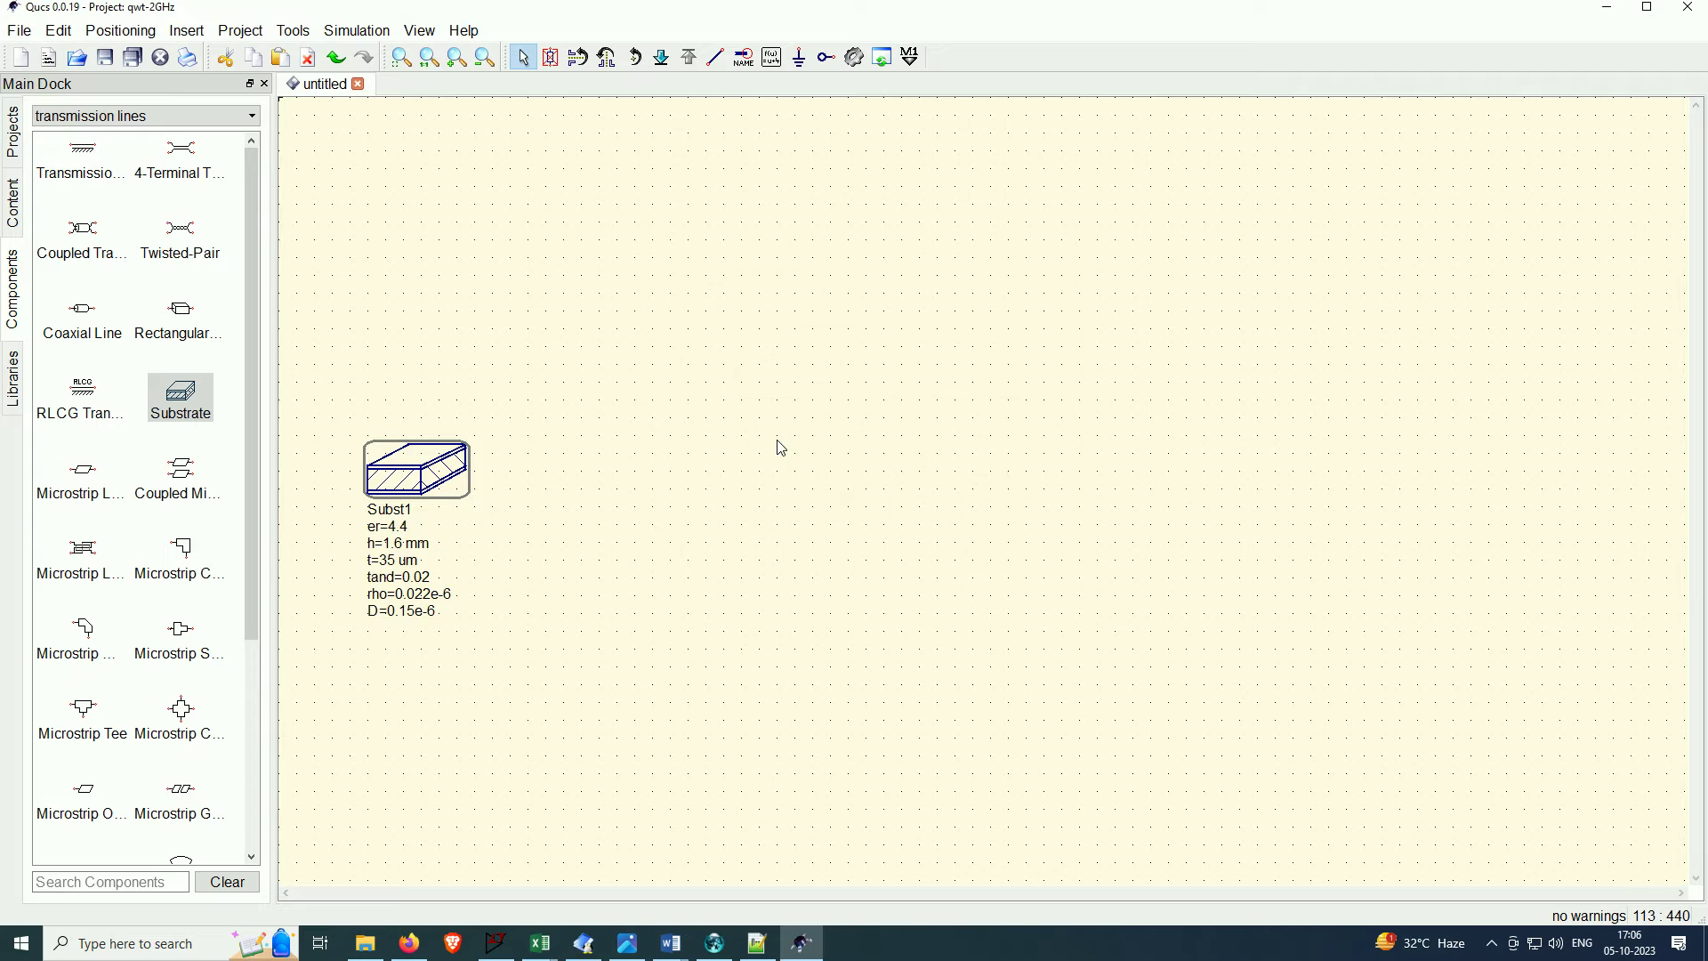
# Rename the substrate component to FR4
pyautogui.click(782, 447)
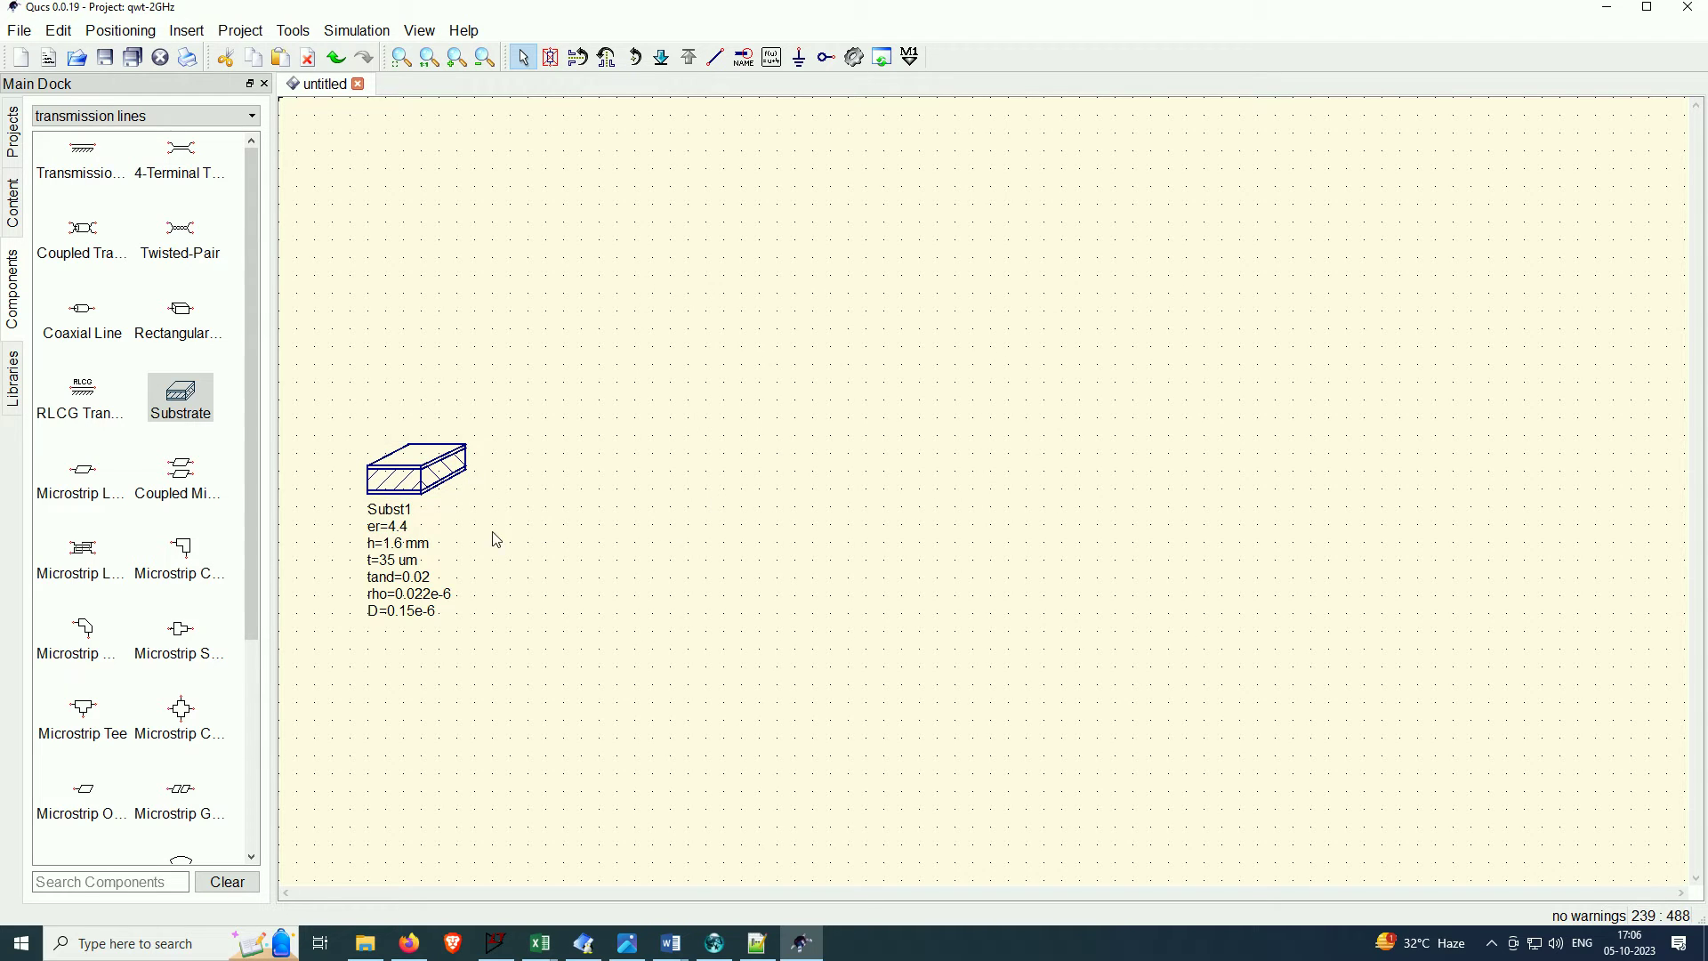
pyautogui.click(405, 492)
pyautogui.doubleClick(405, 492)
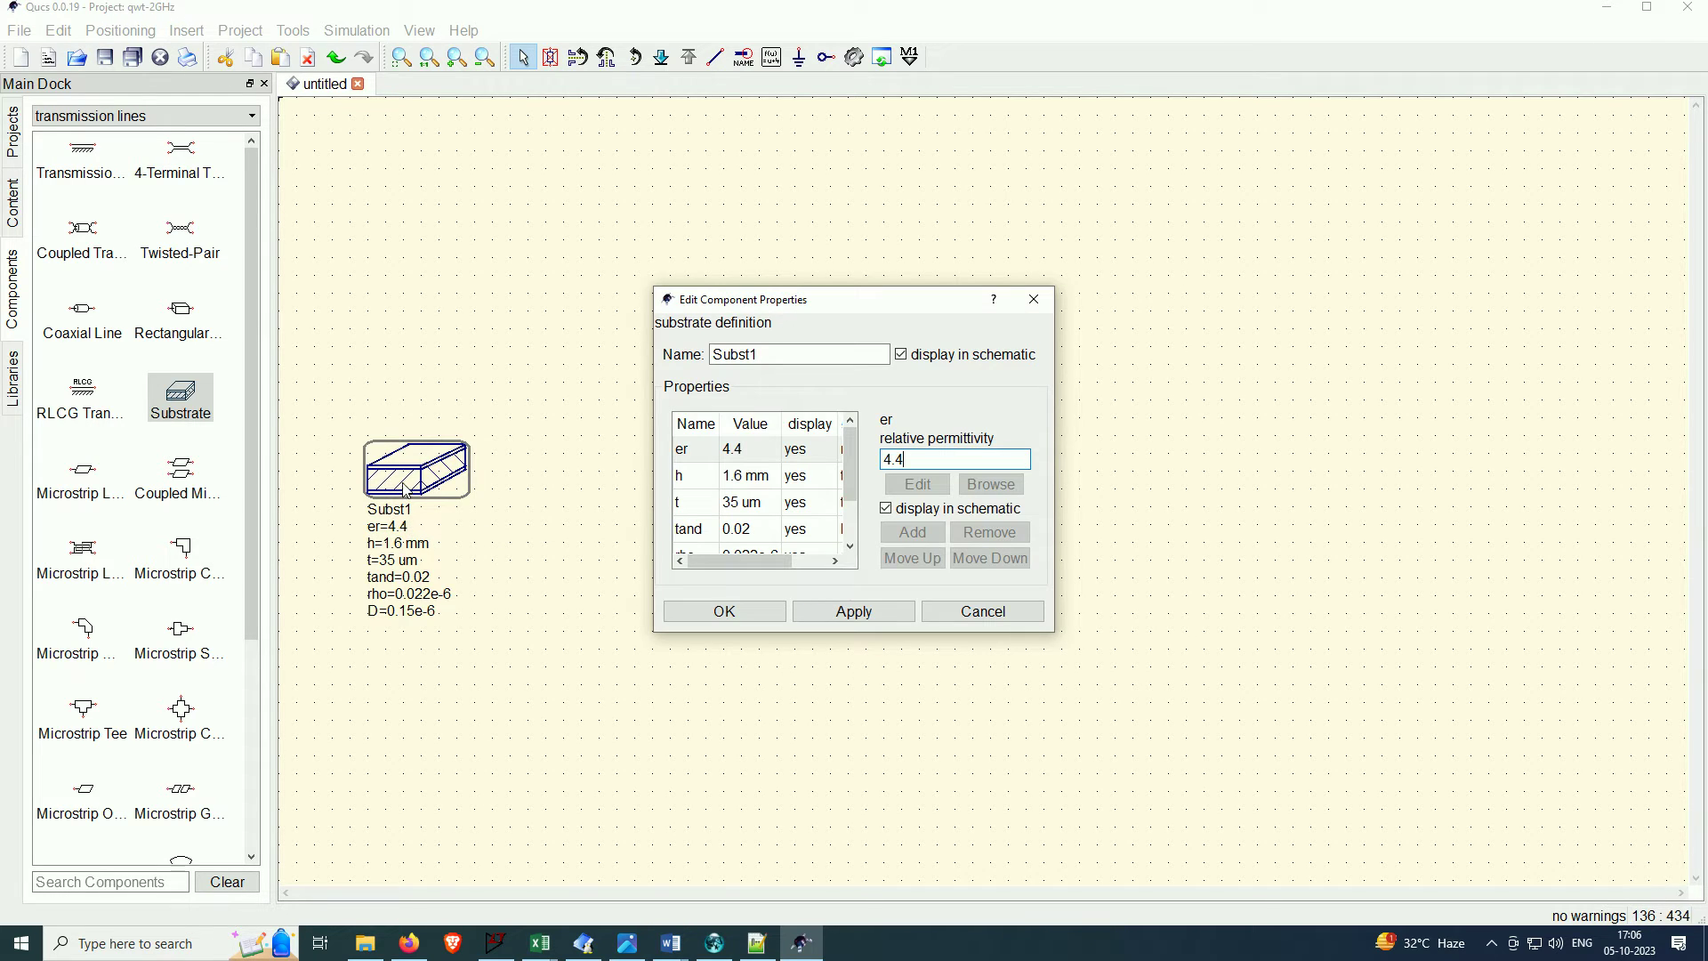
pyautogui.doubleClick(773, 351)
pyautogui.write('FR4')
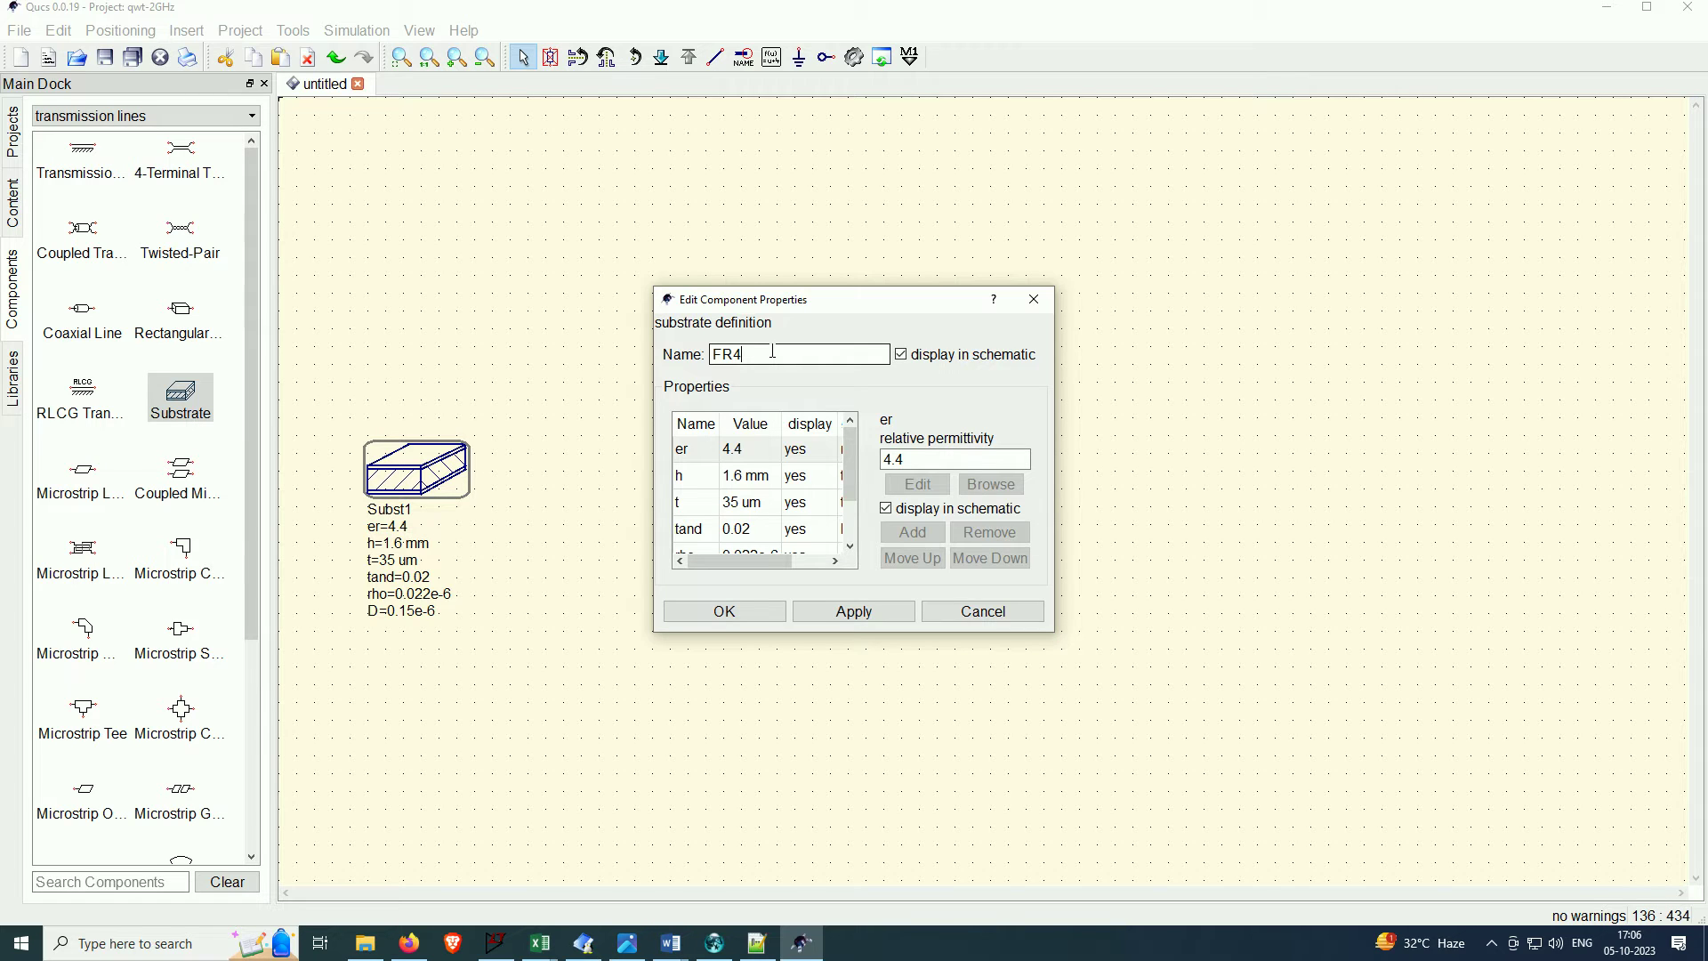
pyautogui.press('Return')
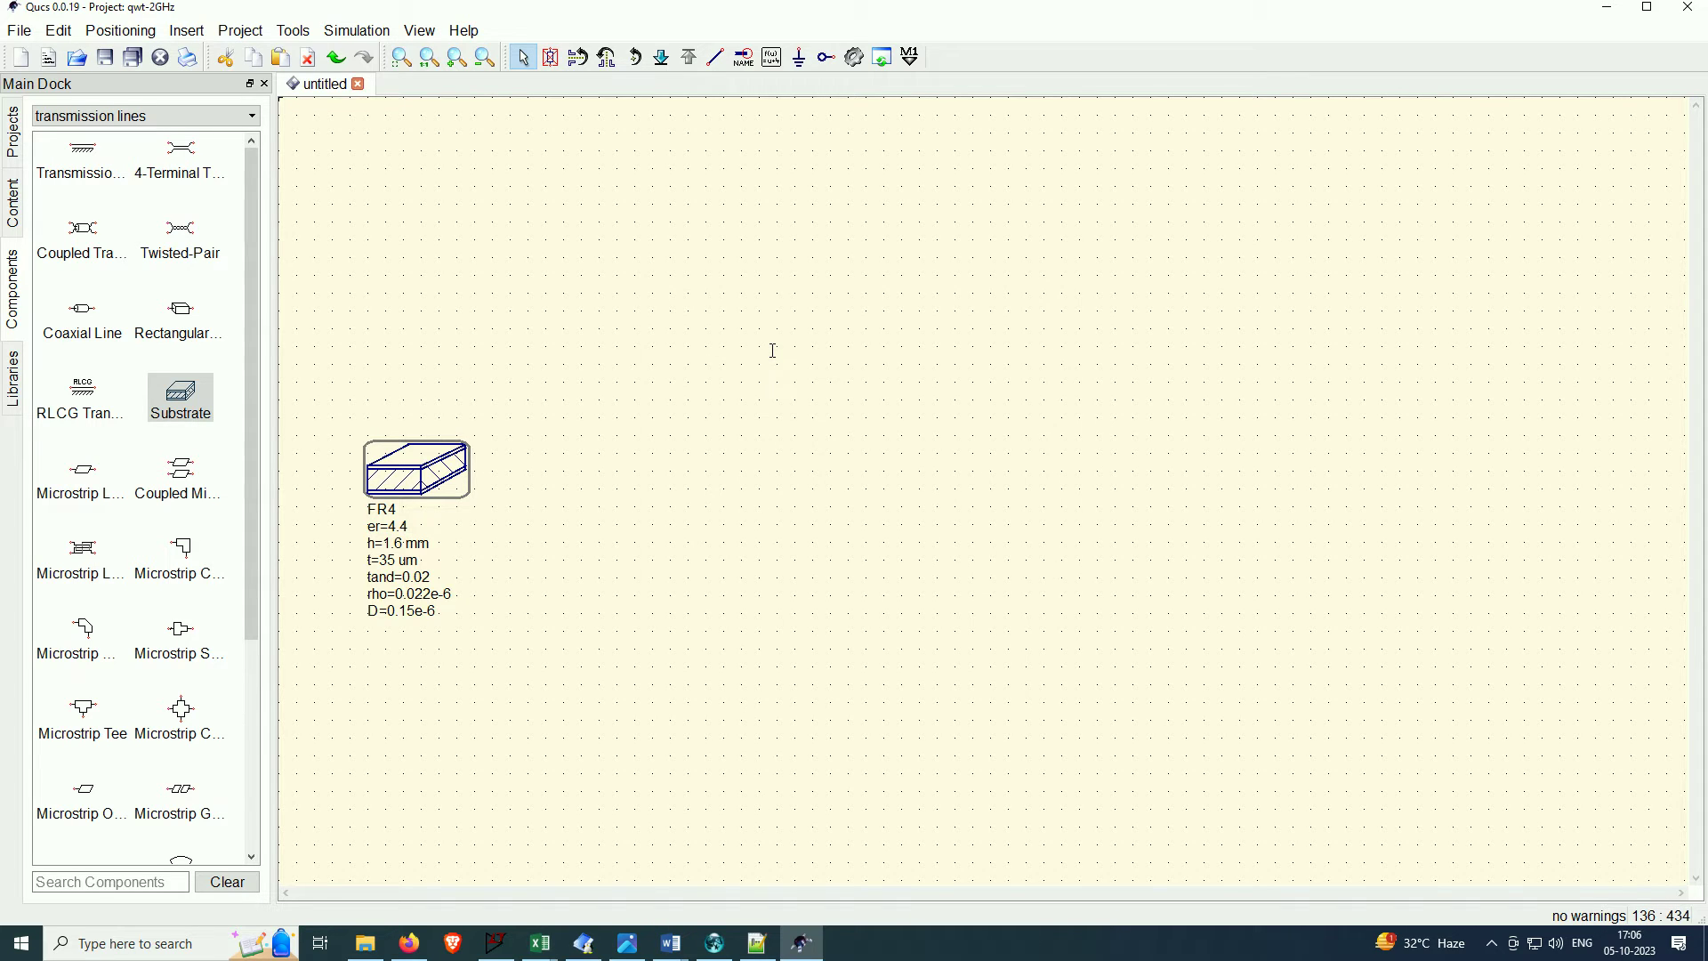
pyautogui.click(775, 358)
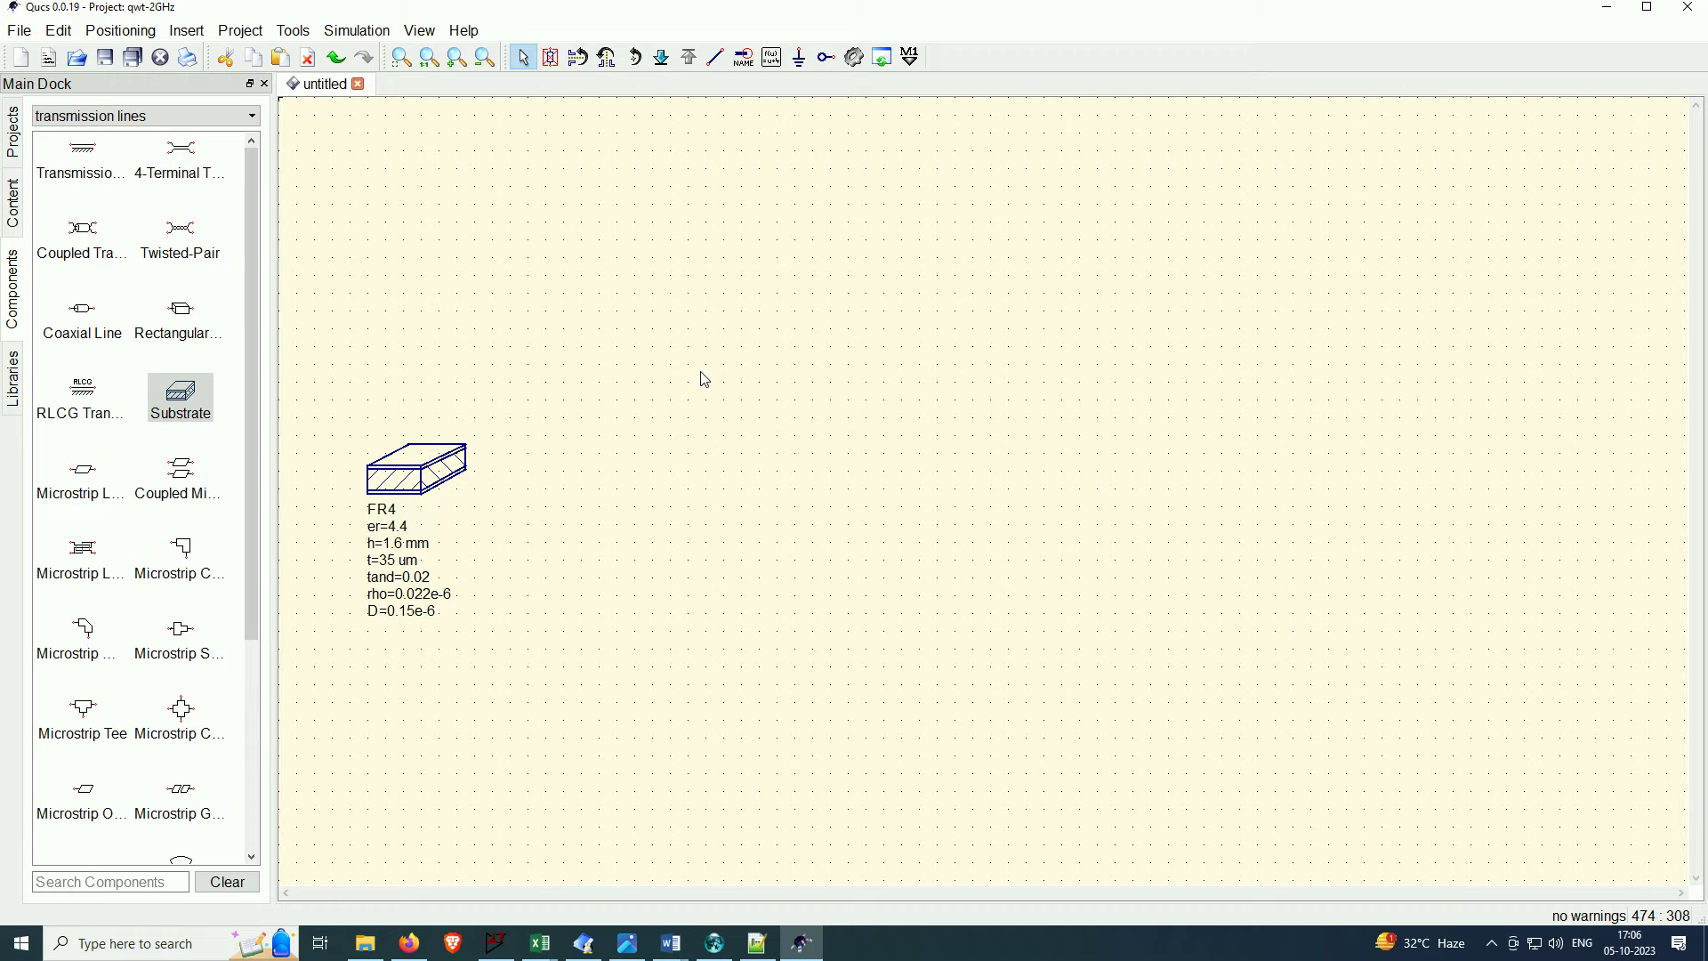
# Place a US-style resistor from lumped components, then delete it
pyautogui.click(253, 119)
pyautogui.scroll(2, 240, 133)
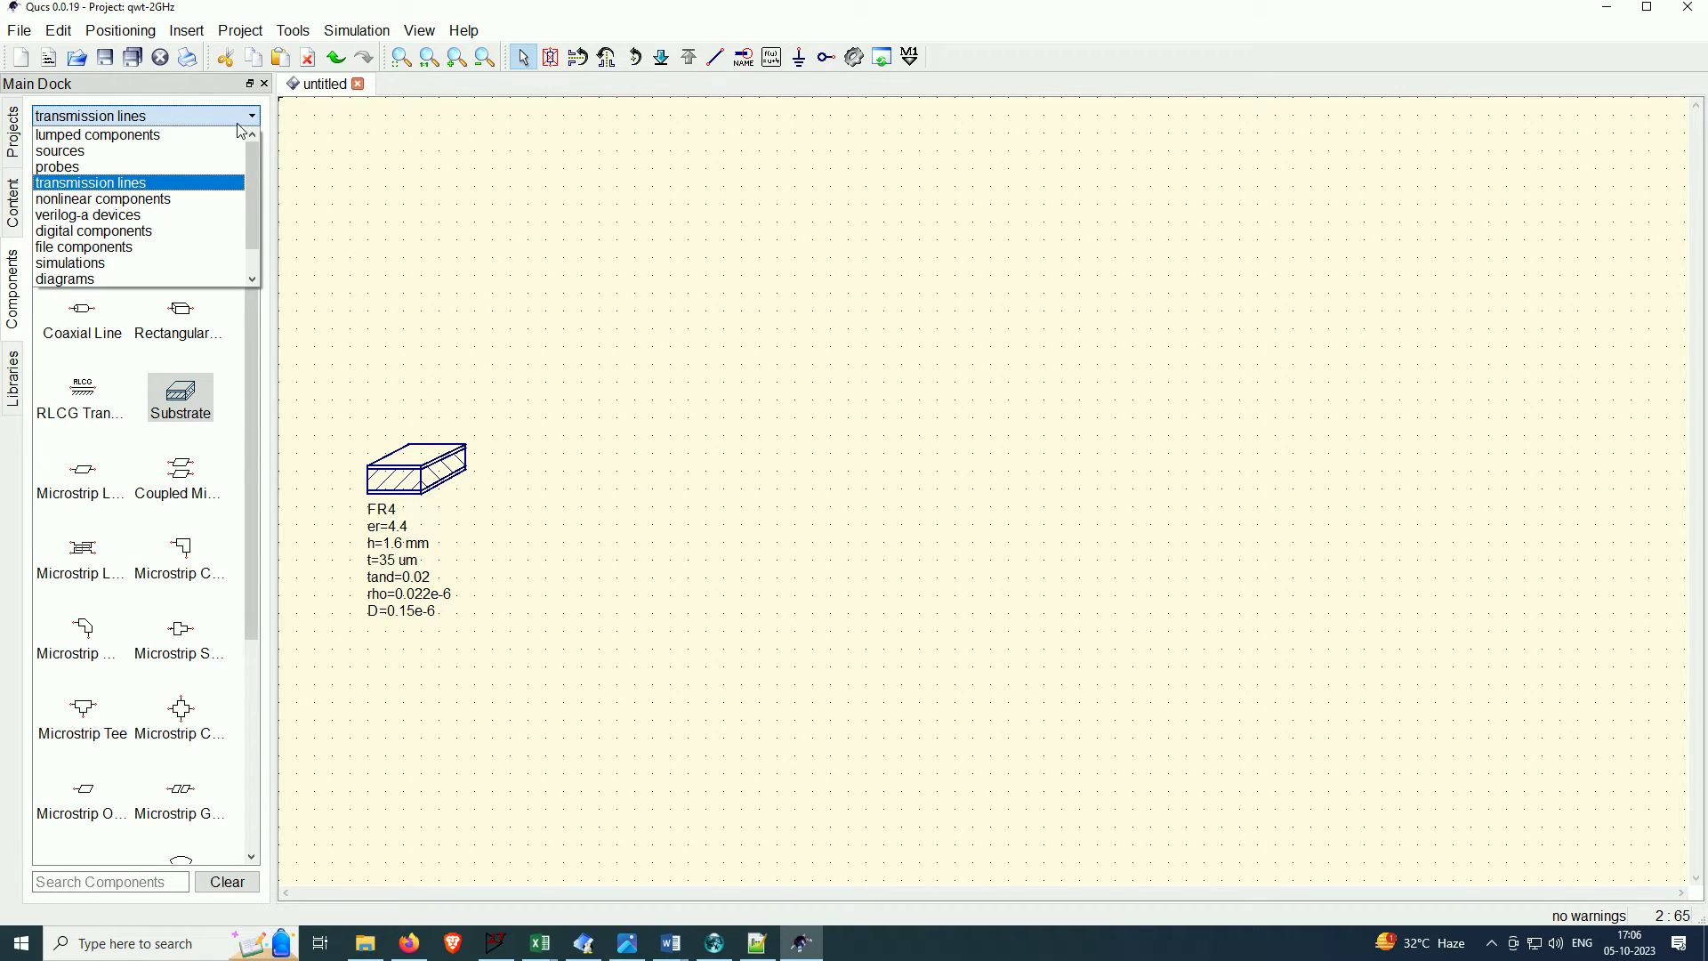
pyautogui.click(98, 133)
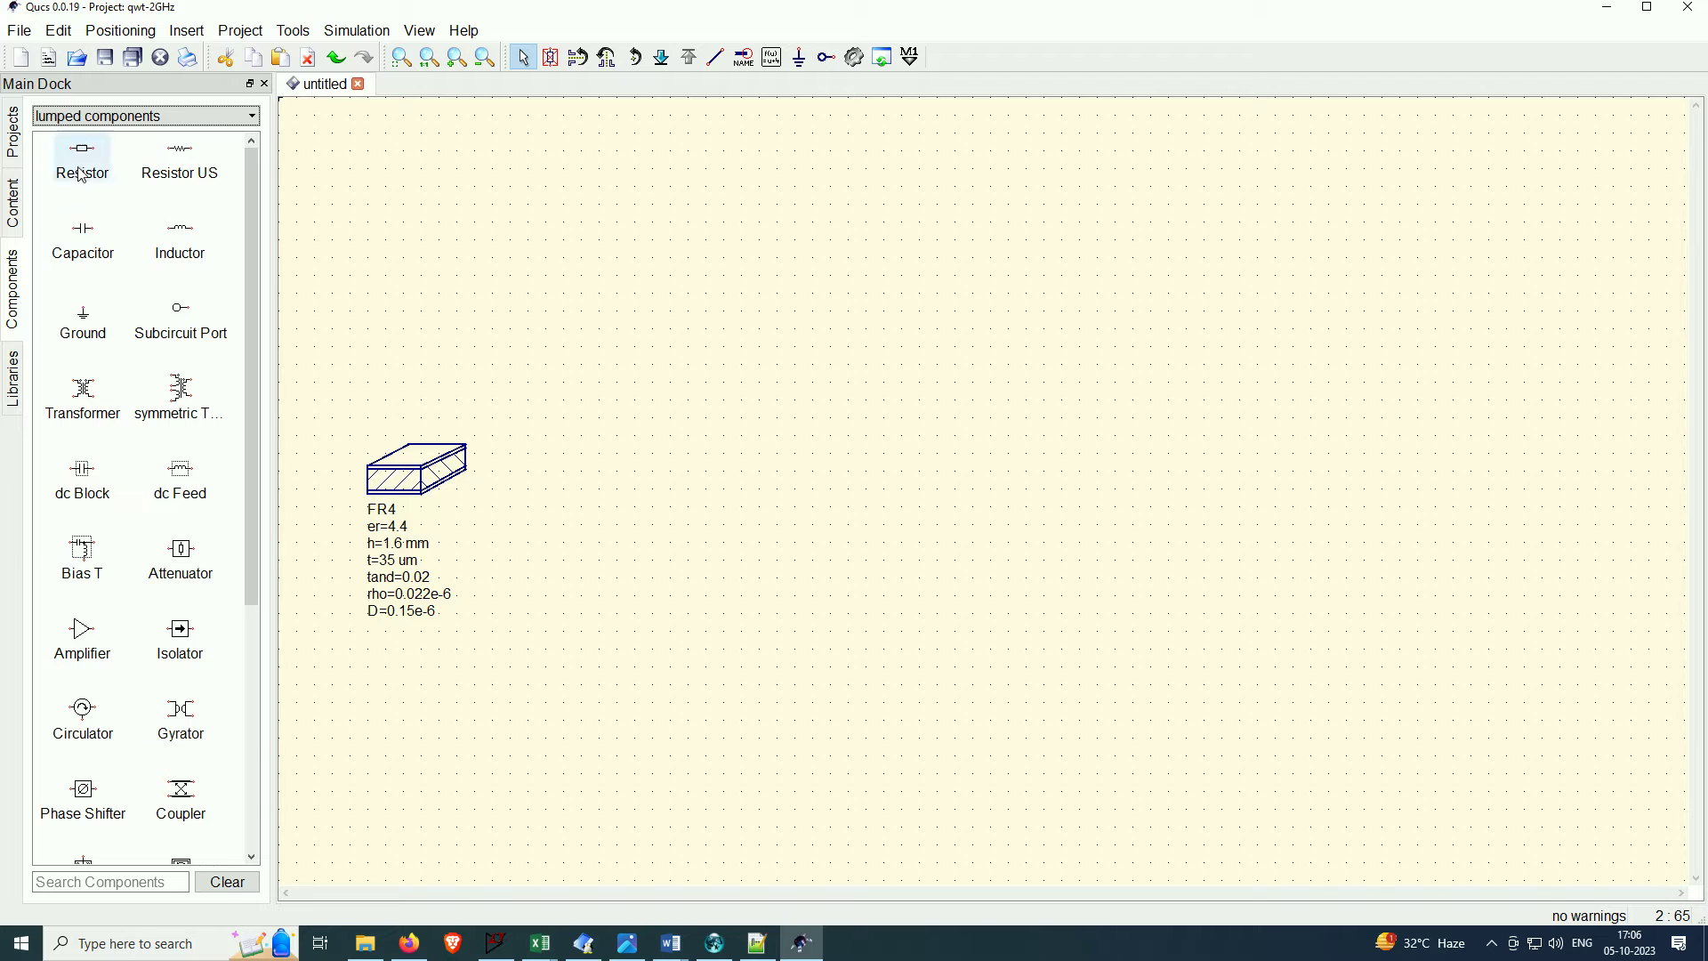
pyautogui.click(191, 158)
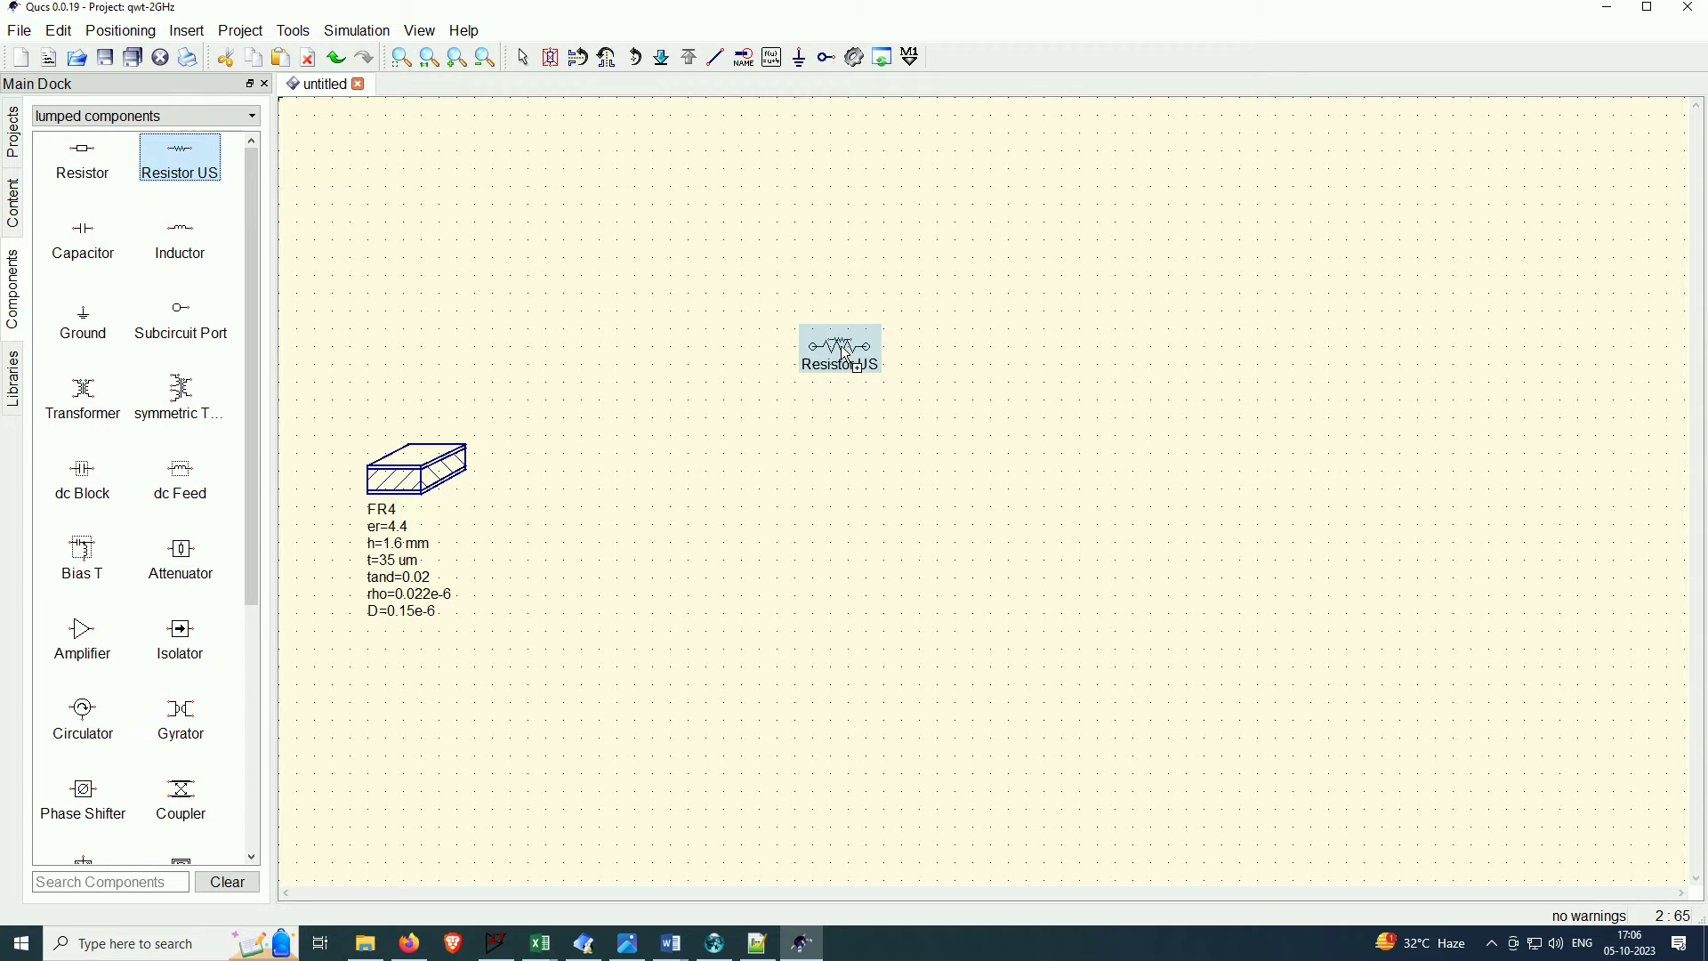
pyautogui.click(850, 347)
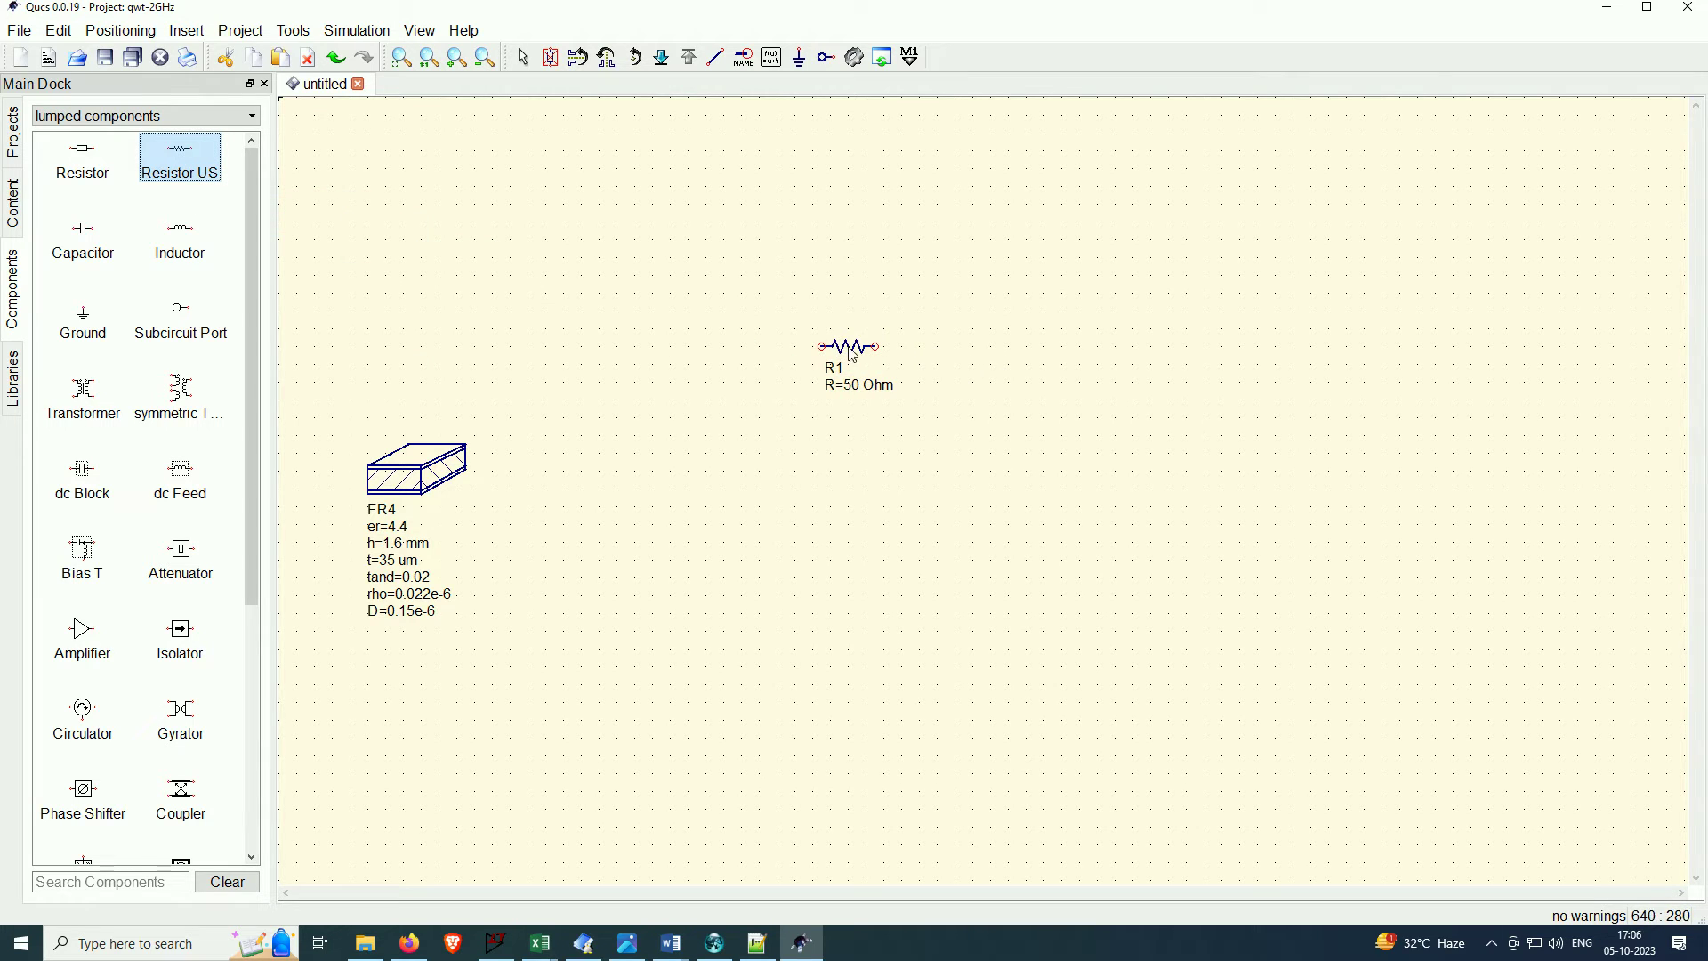
pyautogui.press('Delete')
pyautogui.click(851, 349)
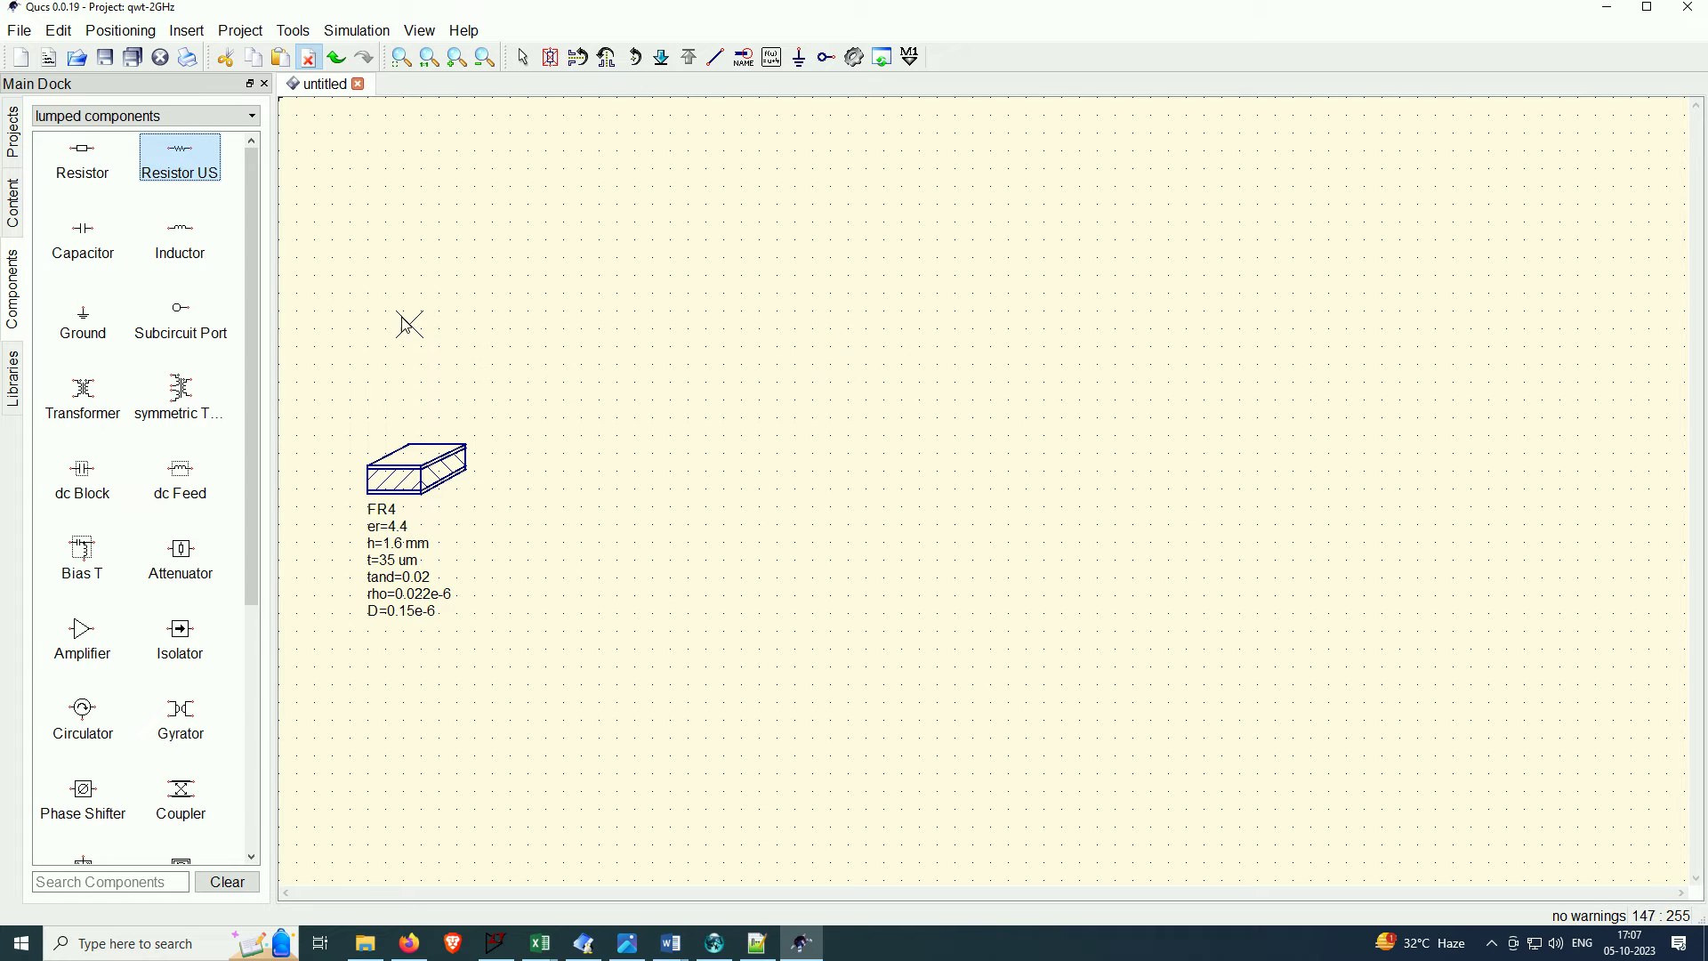
pyautogui.press('Escape')
# Place a vertically rotated resistor R1 (R=50 Ohm) right of the FR4 substrate
pyautogui.click(182, 178)
pyautogui.rightClick(1036, 444)
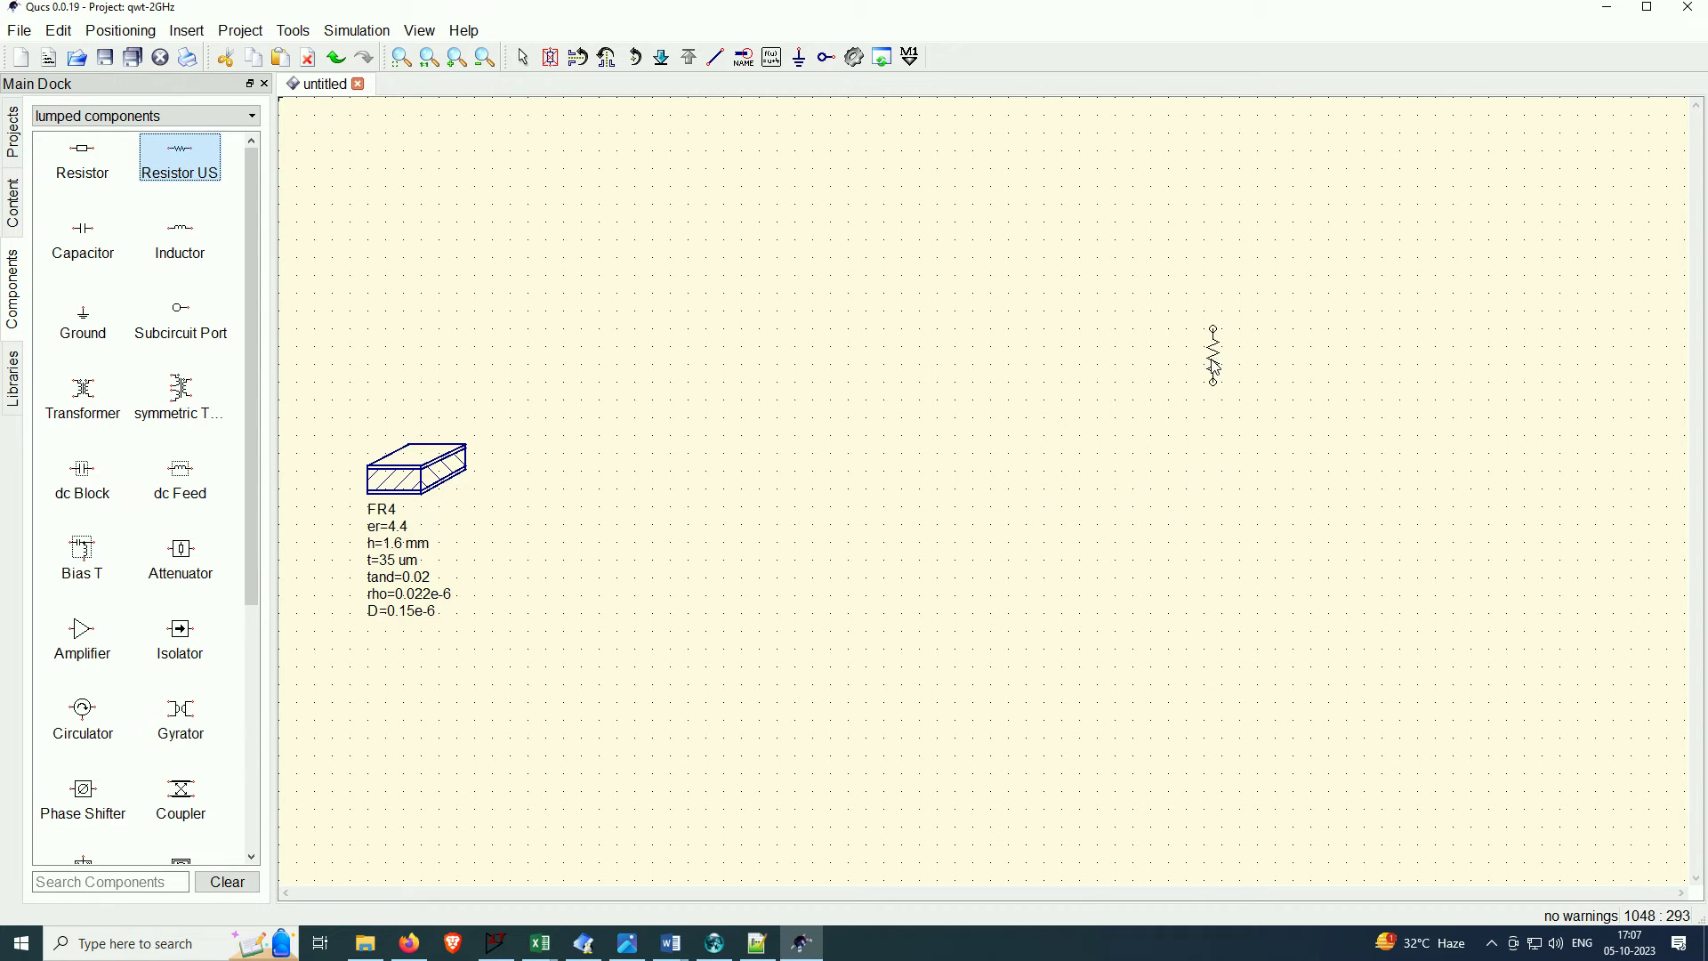
pyautogui.click(1210, 363)
pyautogui.press('Escape')
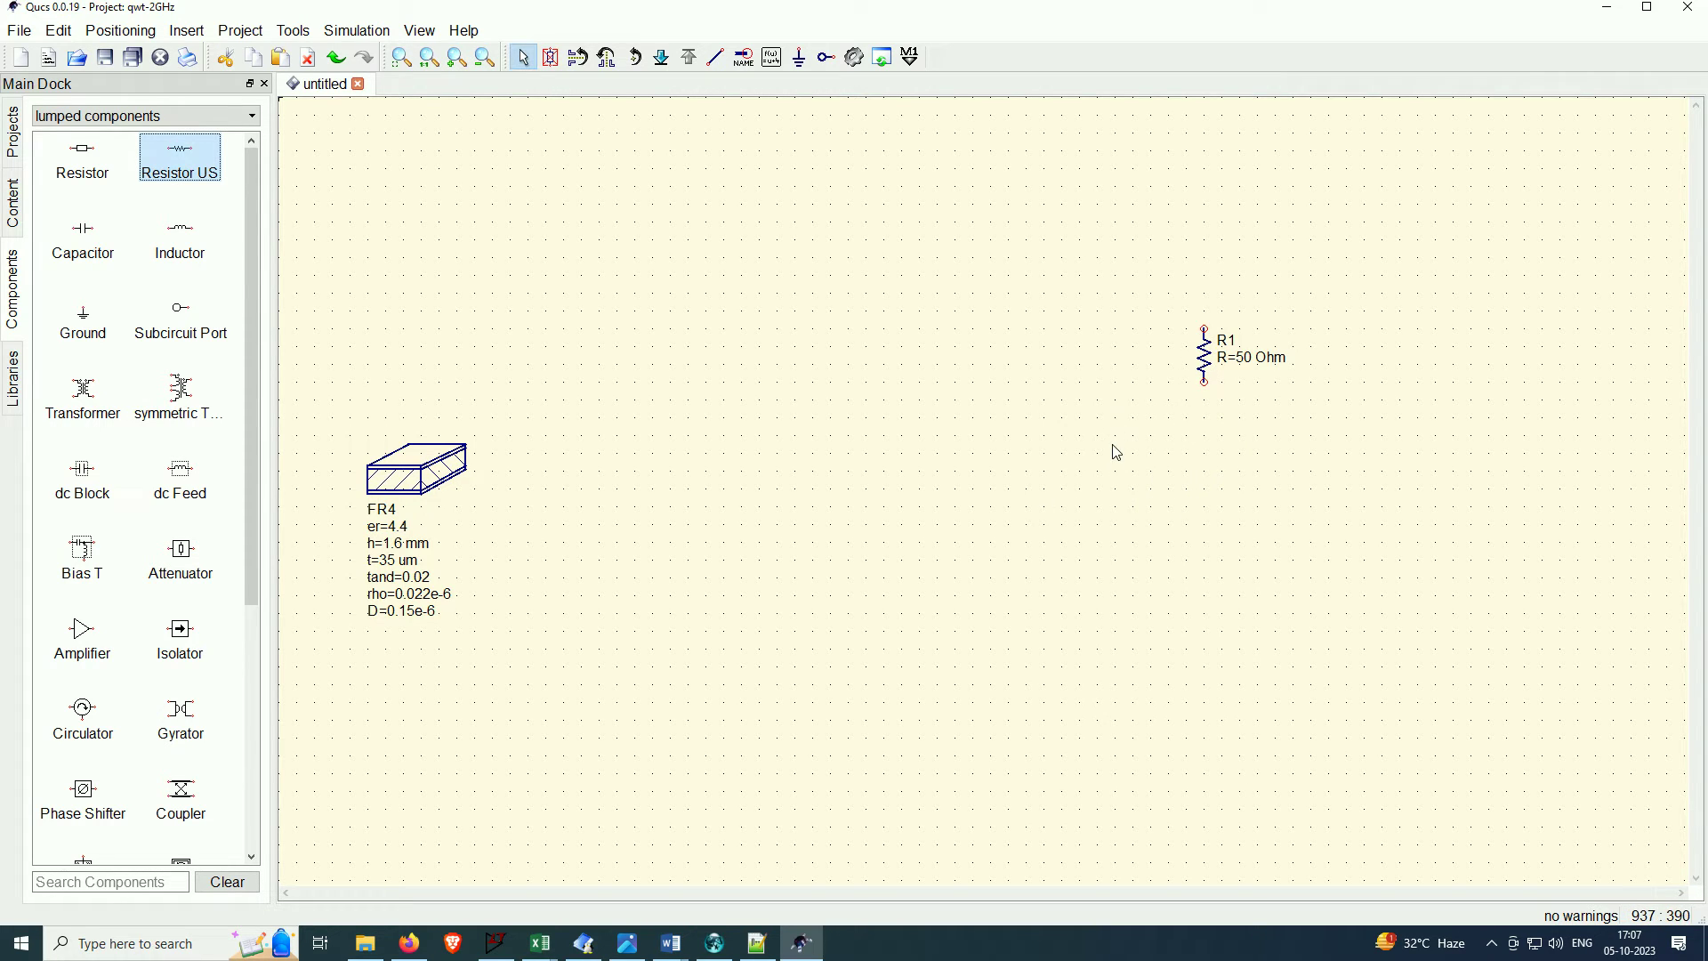
pyautogui.click(1245, 361)
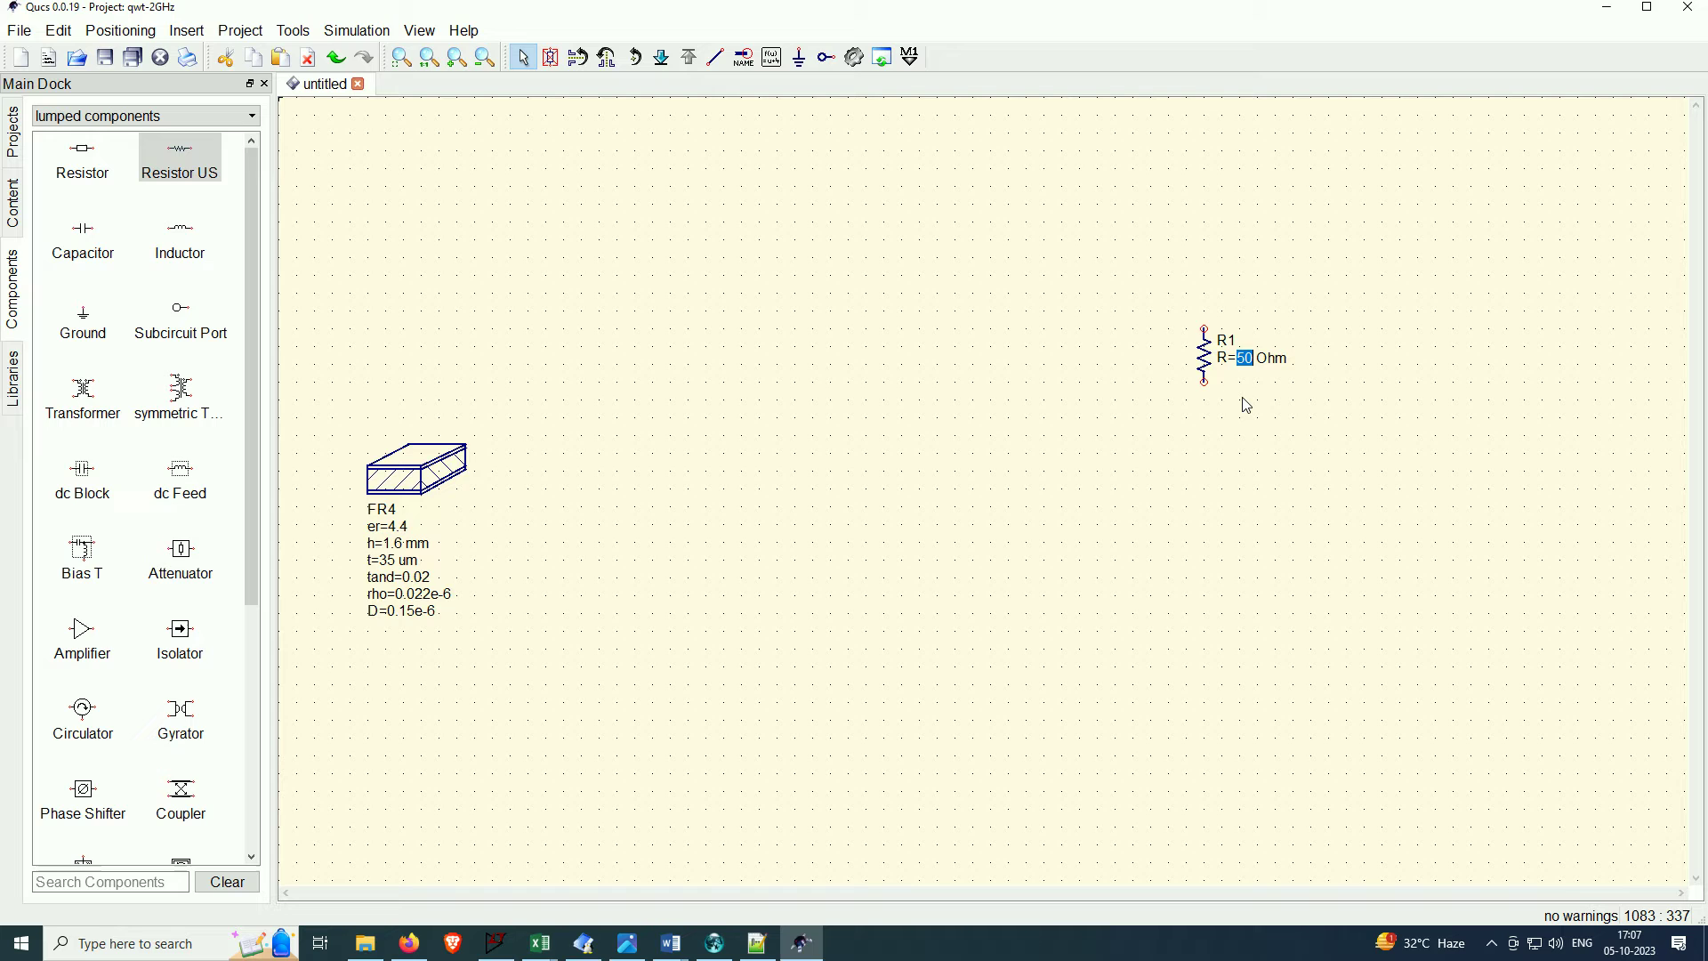
# Change resistor R1's resistance from 50 Ohm to 100 Ohm
pyautogui.doubleClick(1205, 365)
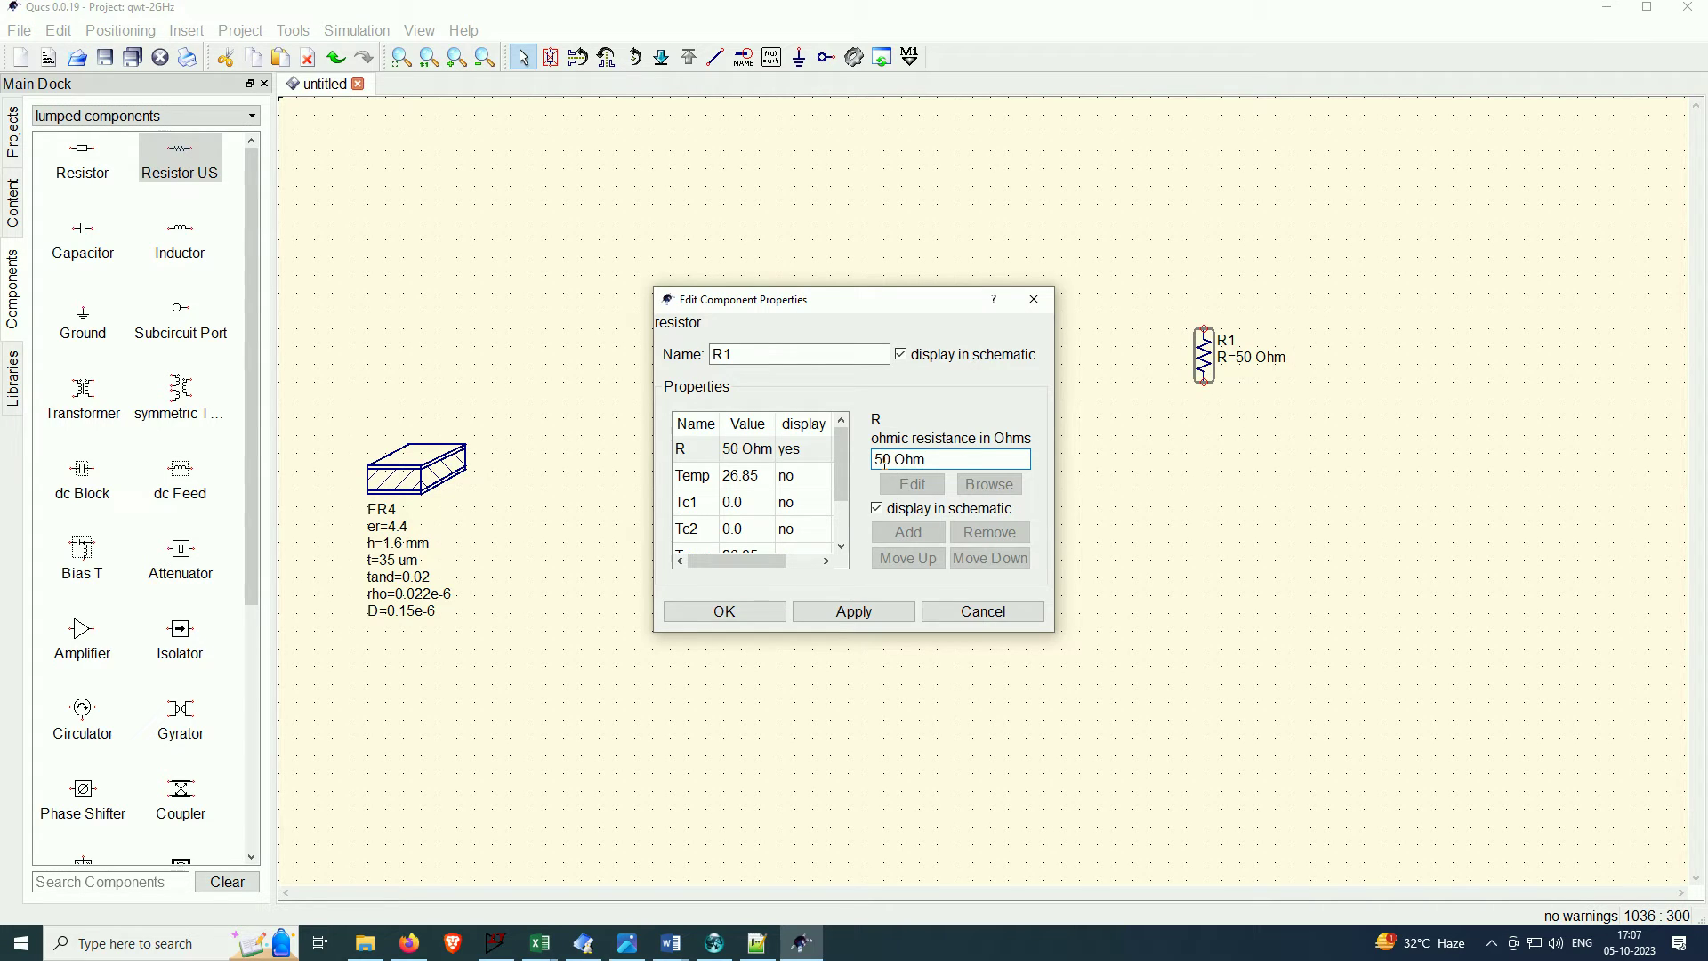
pyautogui.click(885, 460)
pyautogui.press('BackSpace')
pyautogui.write('10')
pyautogui.press('Return')
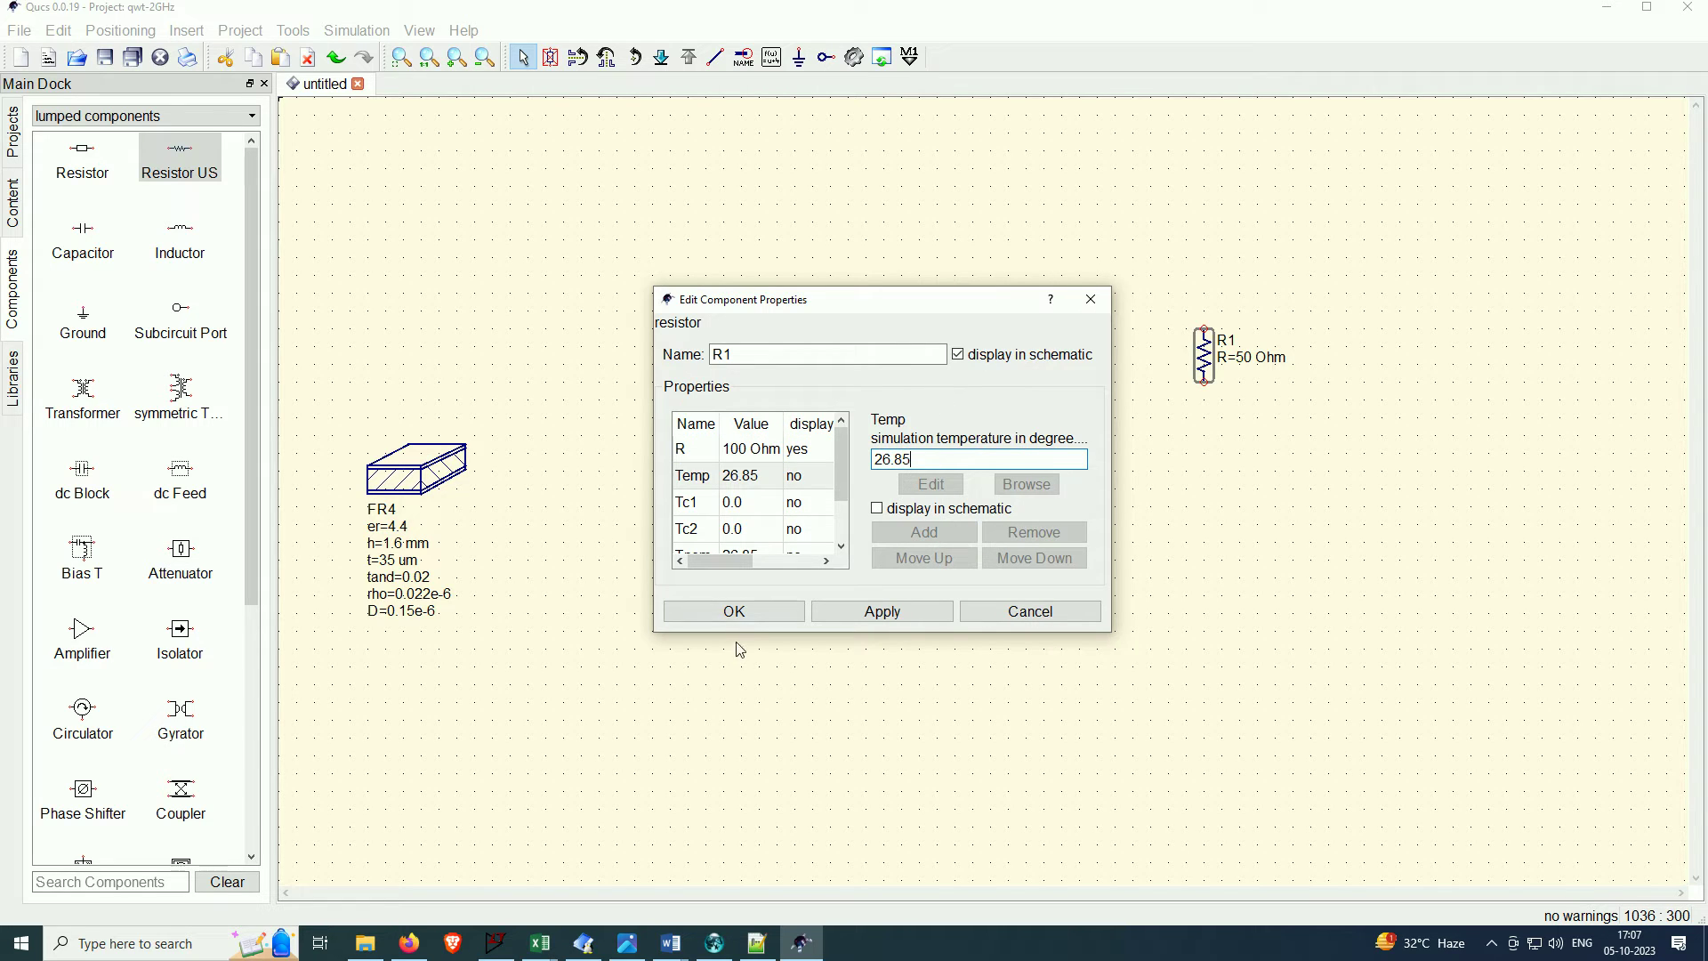
pyautogui.click(756, 612)
pyautogui.click(977, 545)
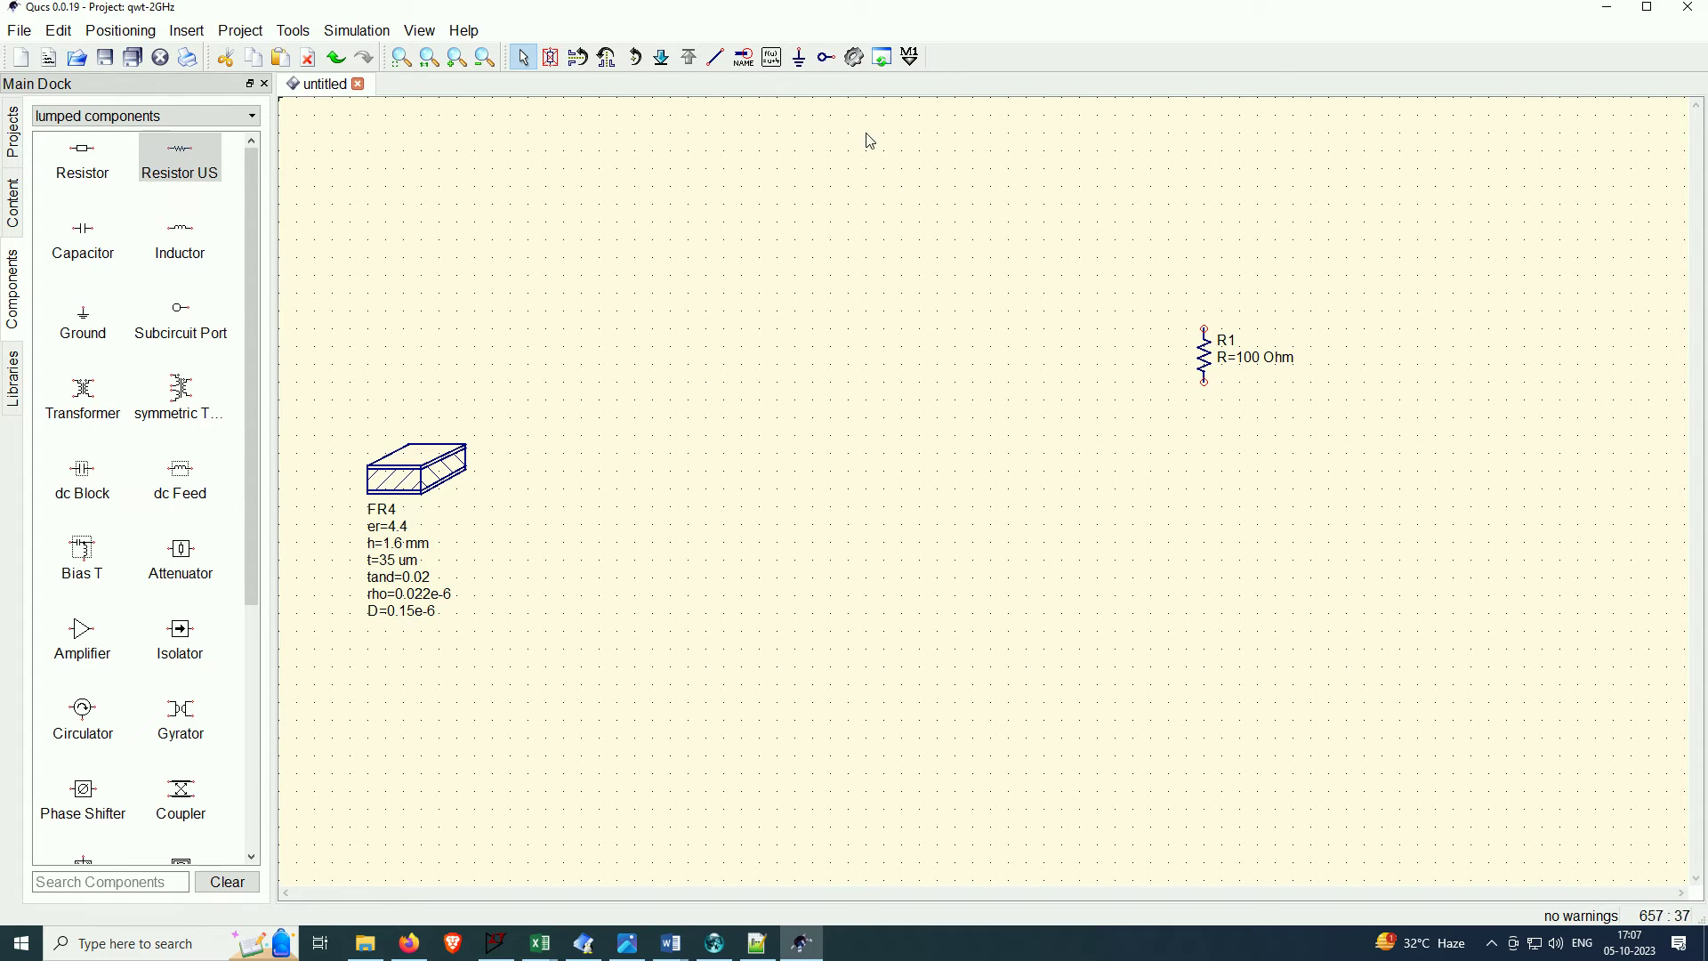
pyautogui.click(826, 57)
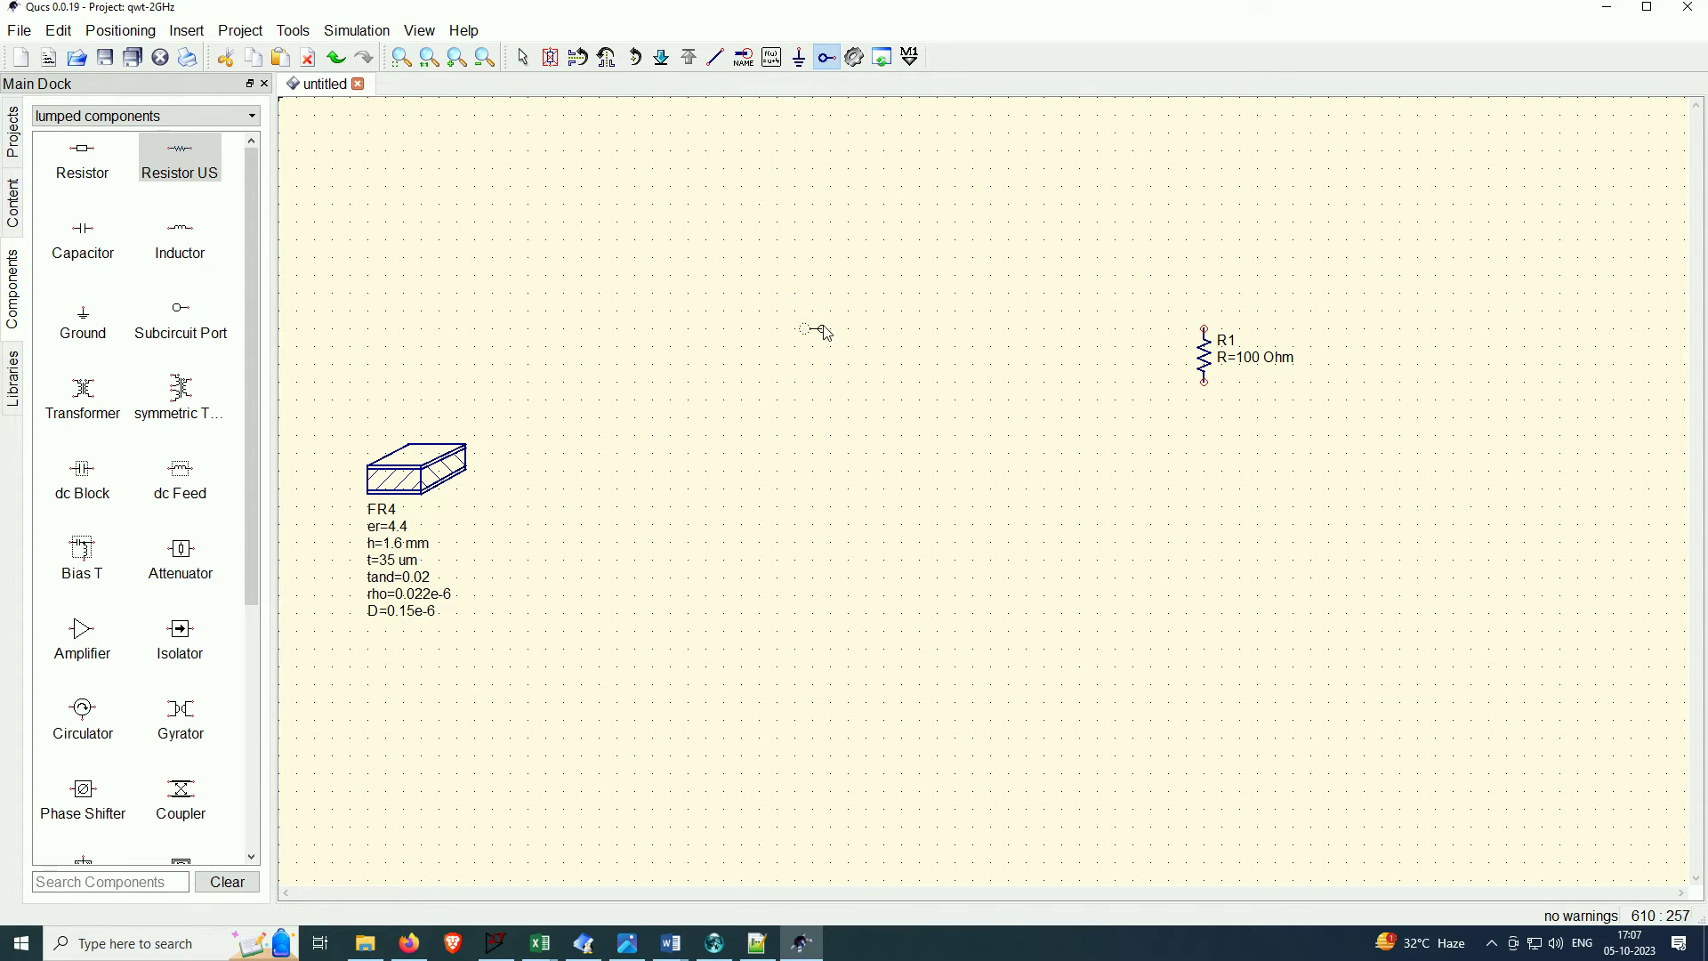
pyautogui.press('Escape')
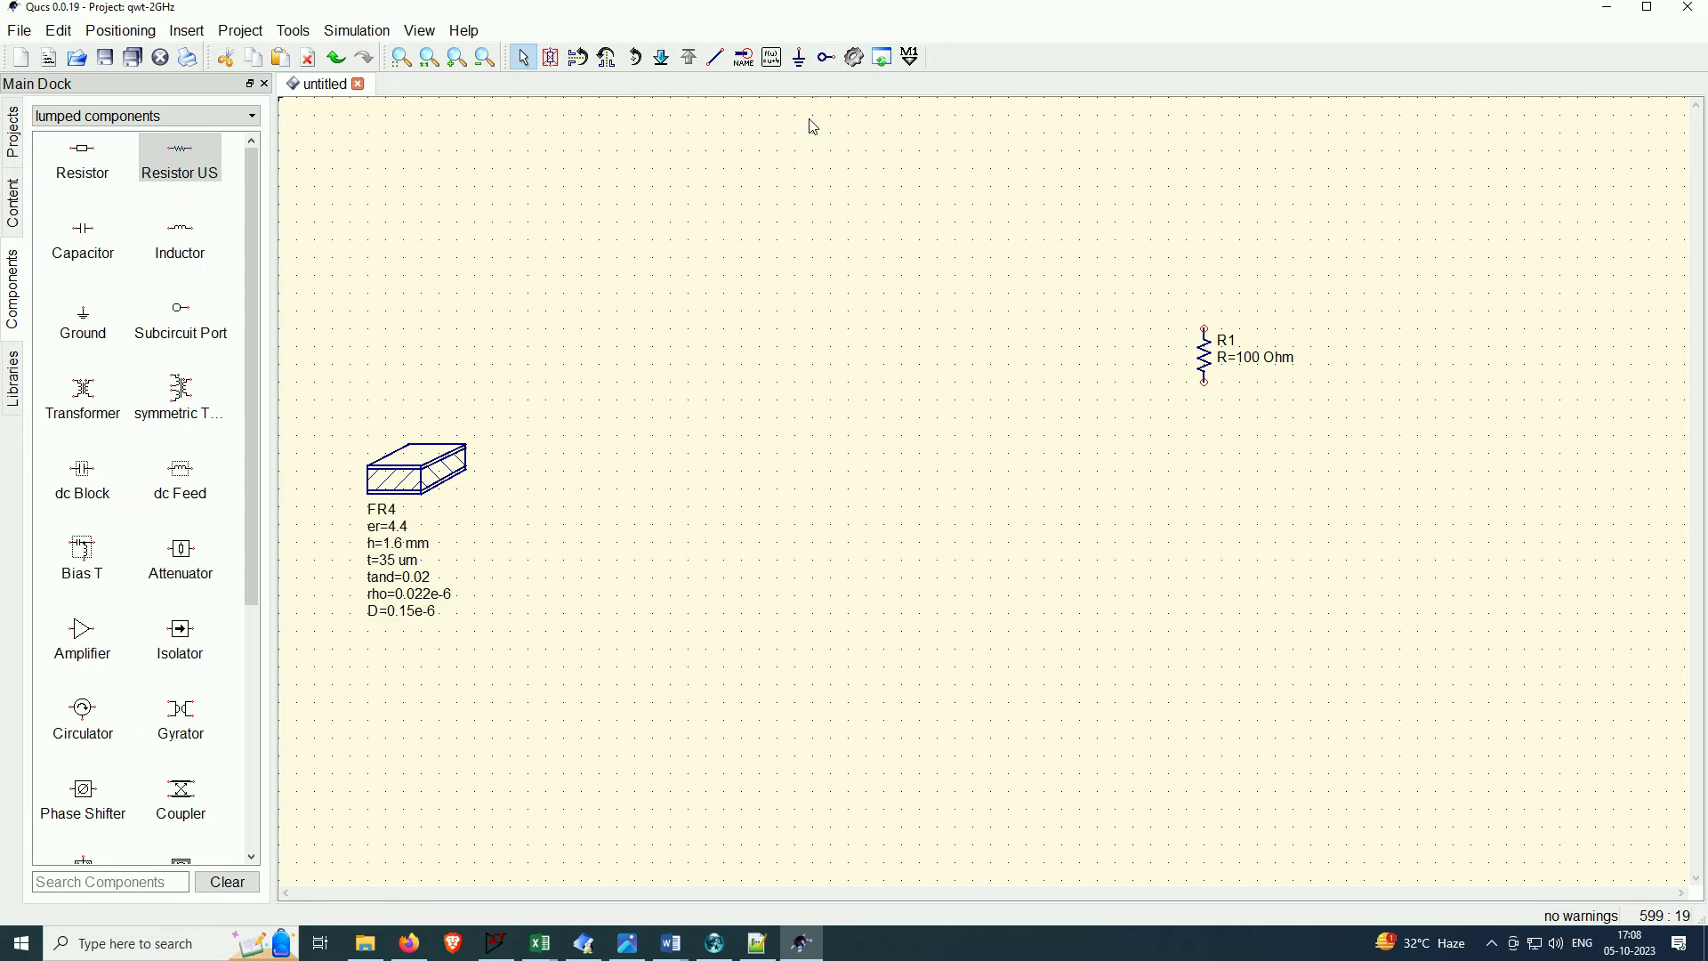
pyautogui.click(822, 62)
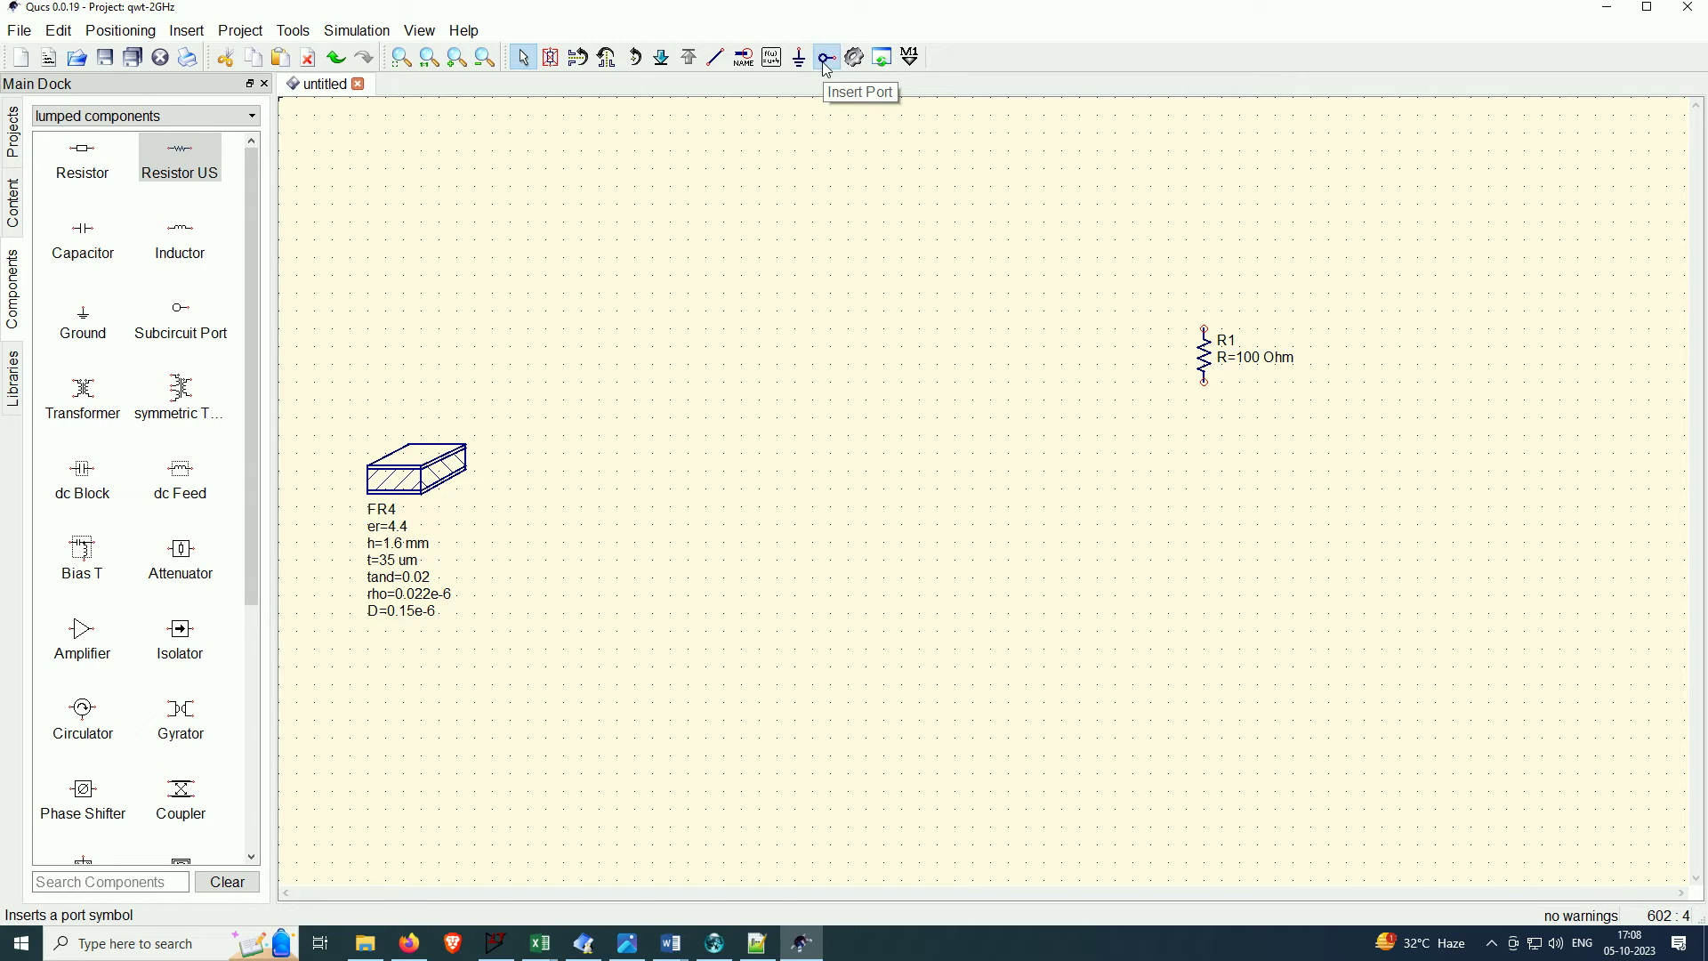
pyautogui.click(827, 318)
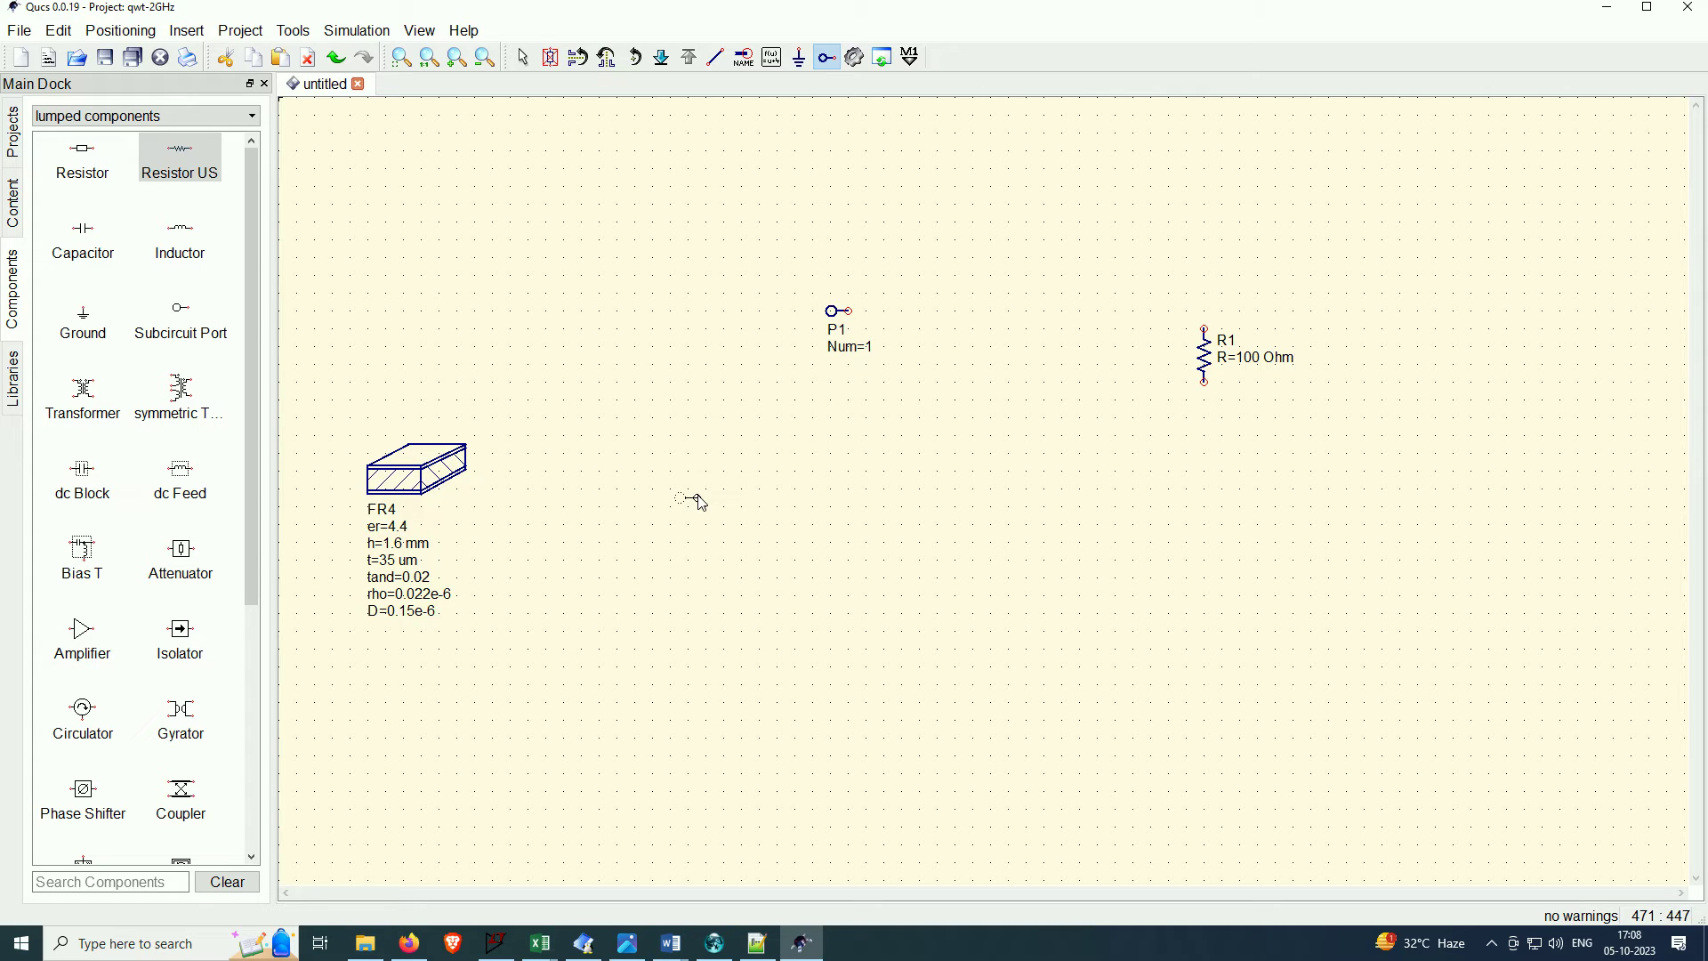
pyautogui.press('Escape')
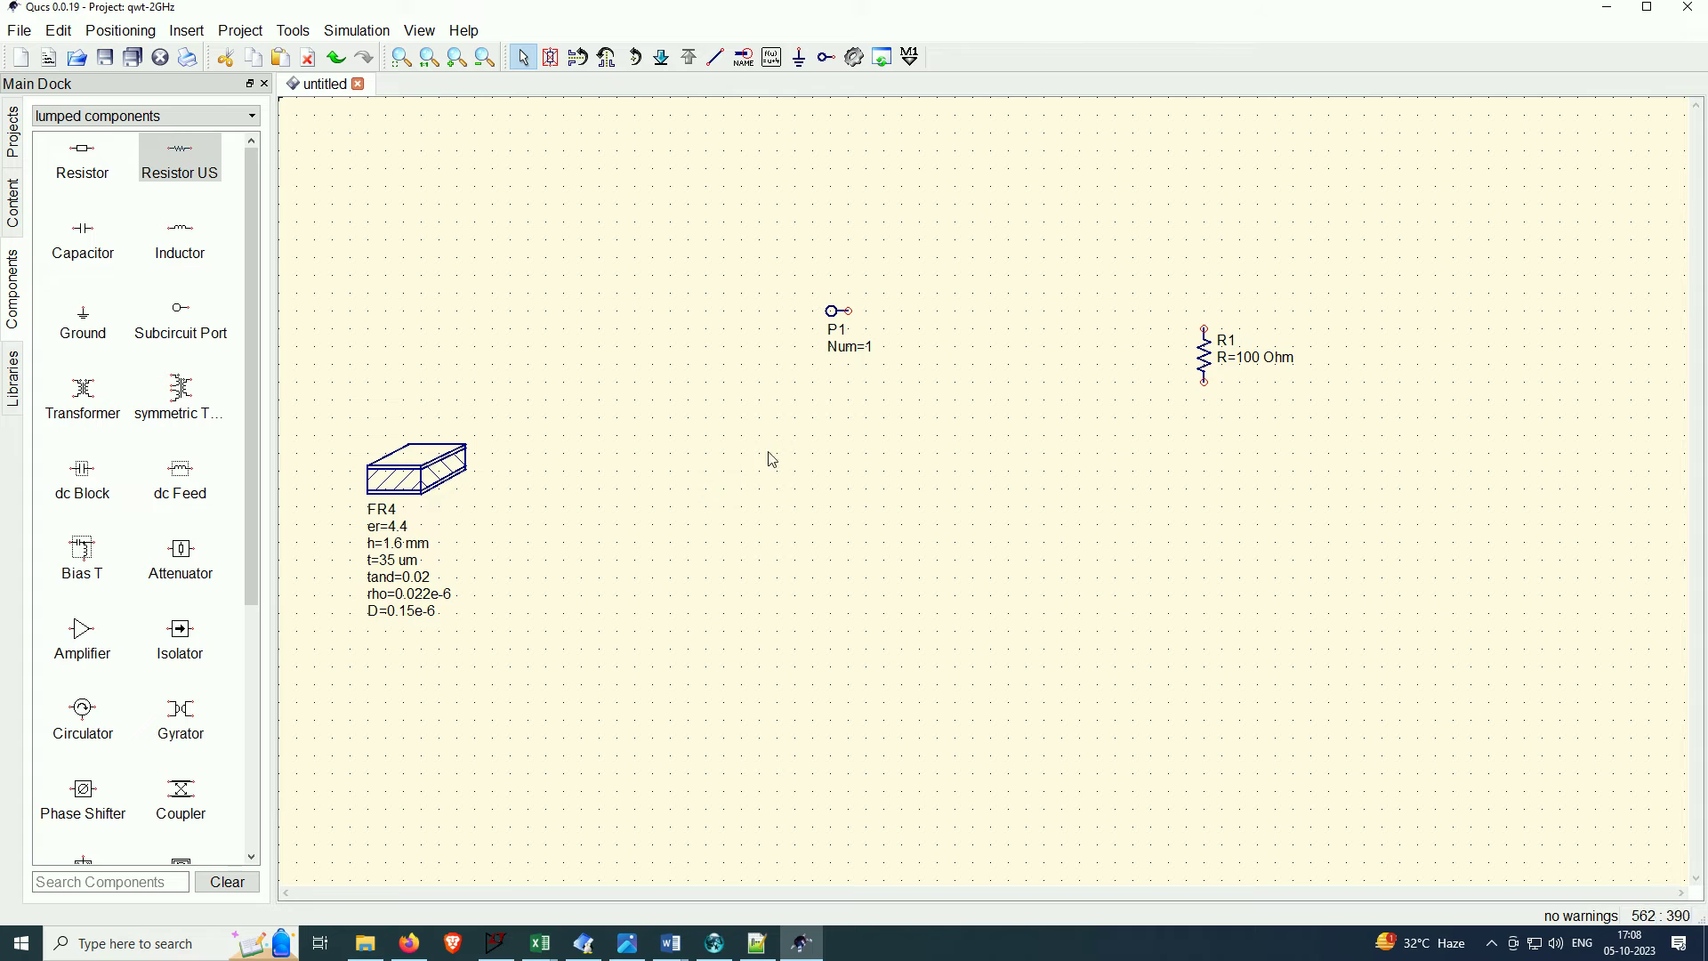
pyautogui.click(834, 314)
pyautogui.press('Delete')
# Place power source P1 from the sources category to the left of resistor R1
pyautogui.click(229, 118)
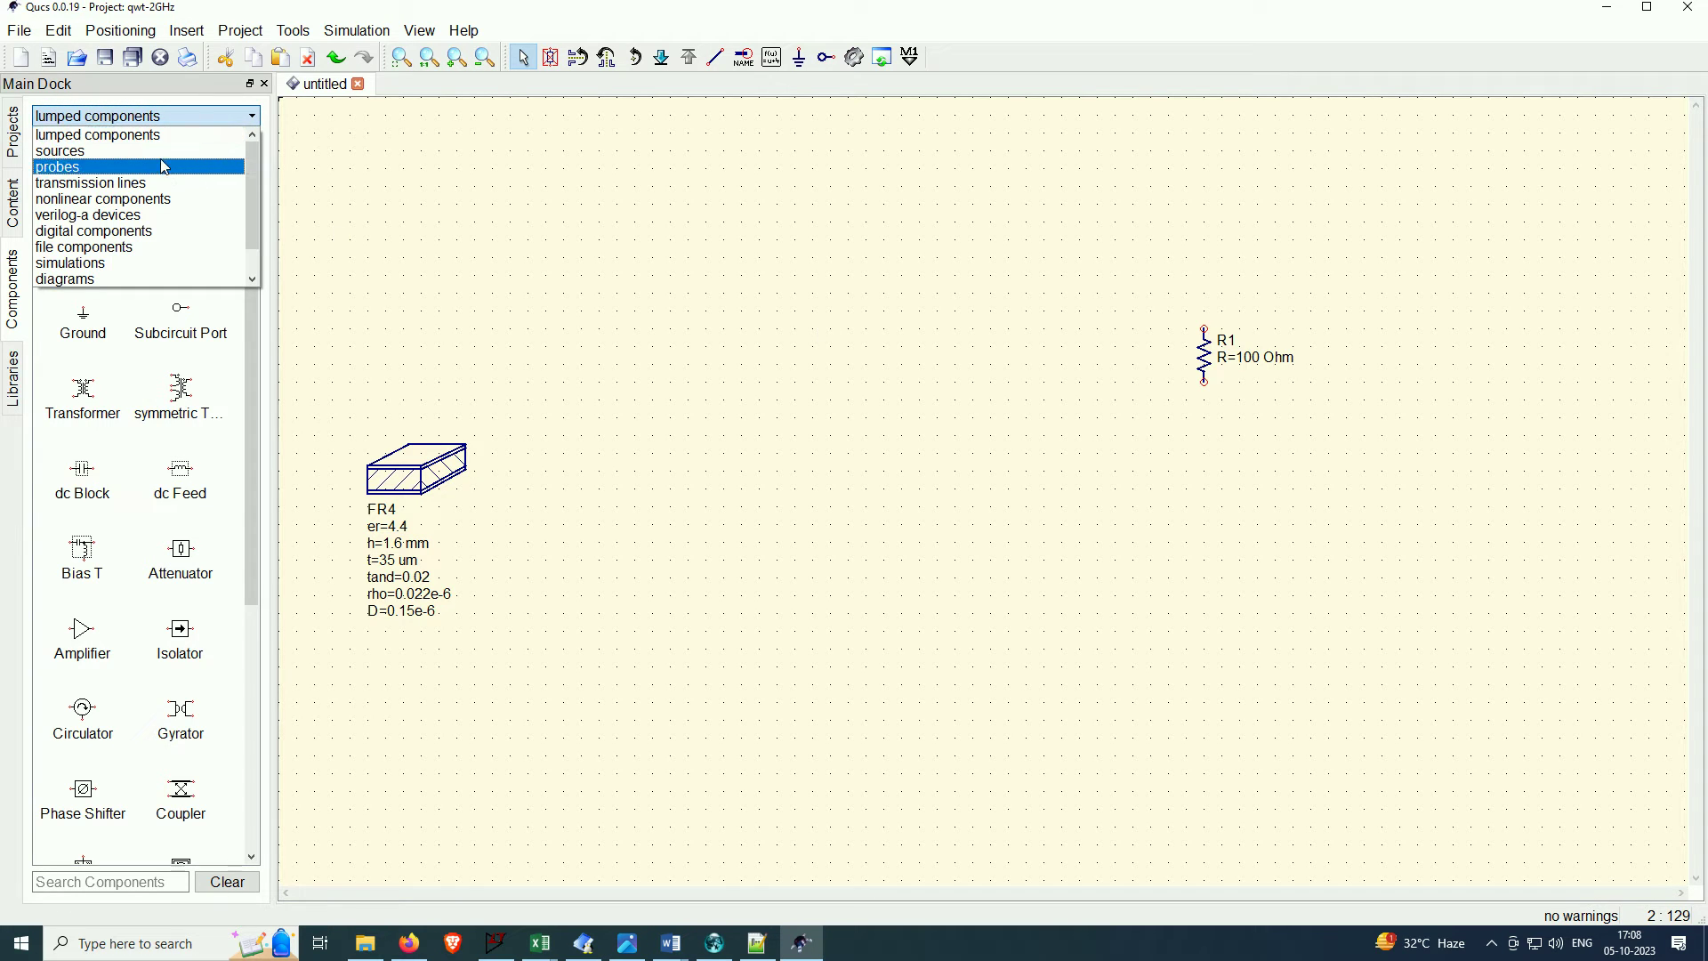
pyautogui.click(165, 160)
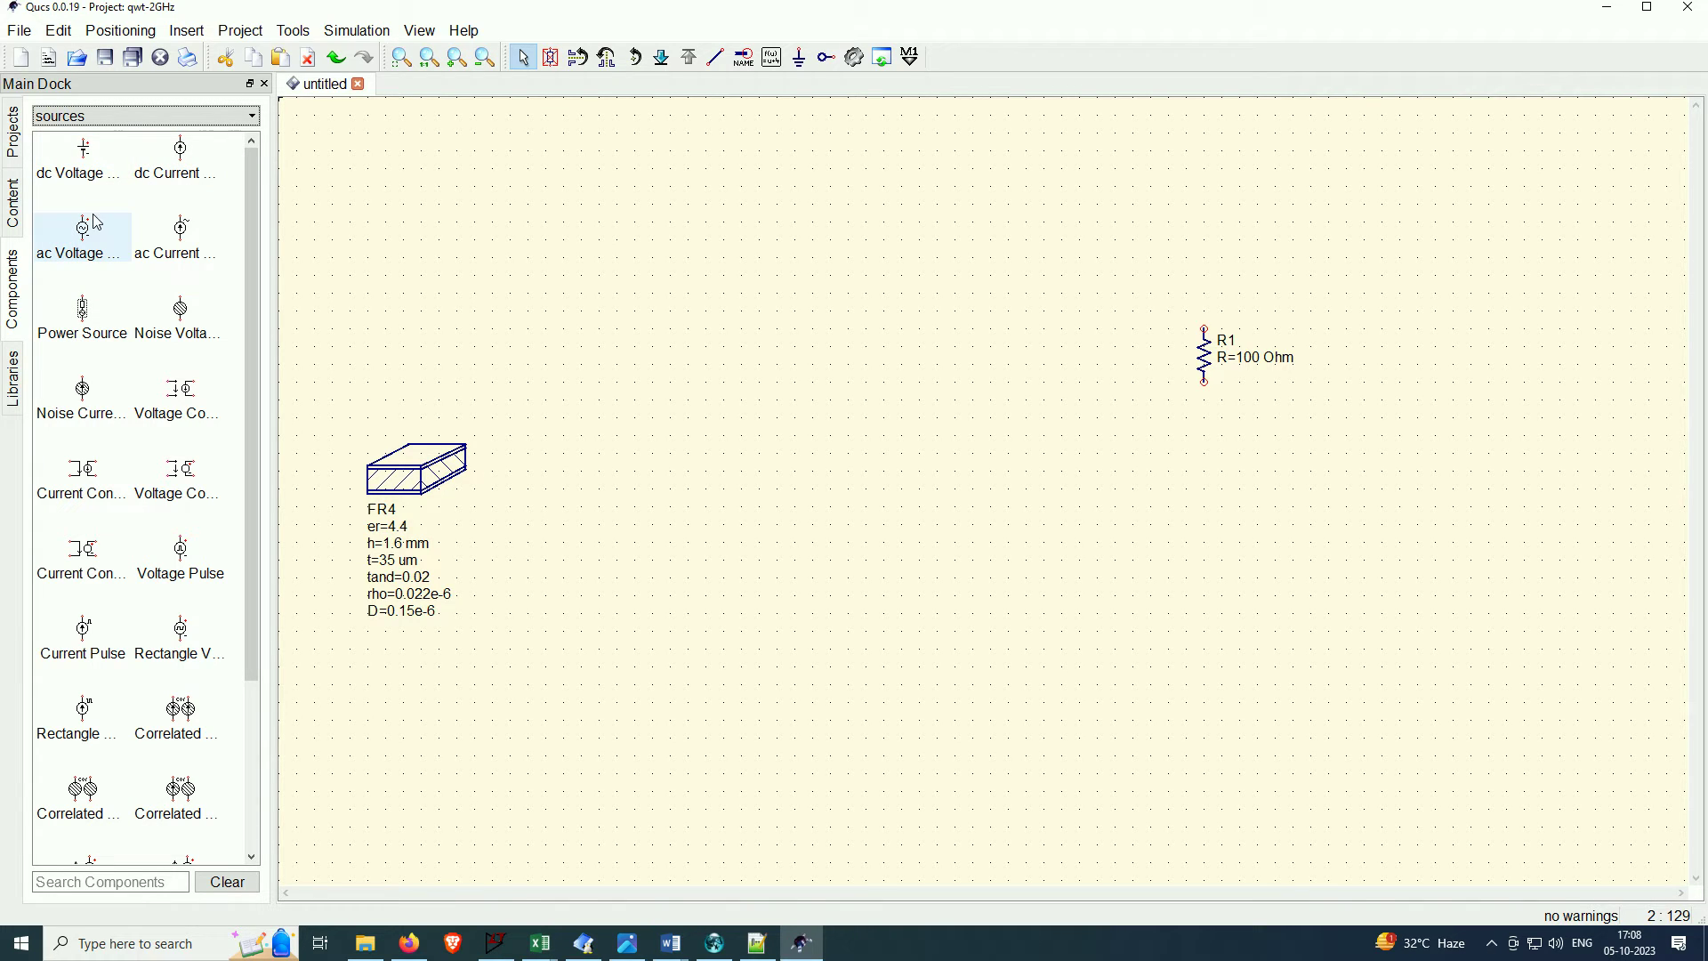
pyautogui.click(86, 318)
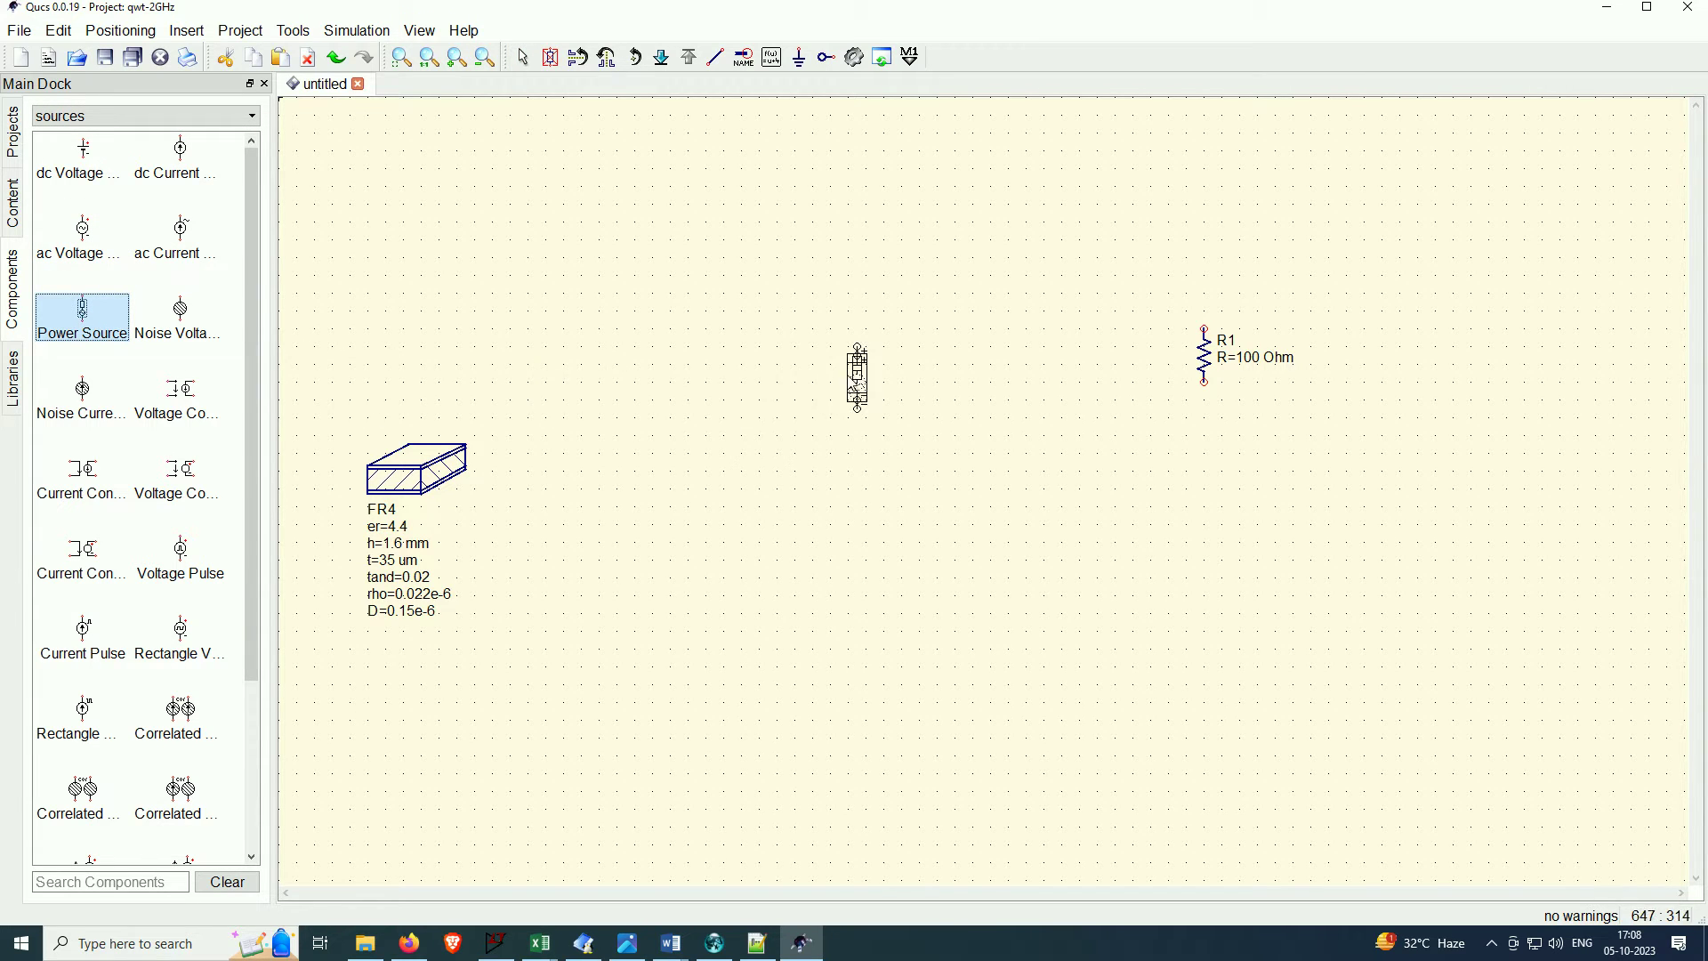
pyautogui.click(870, 365)
pyautogui.press('Escape')
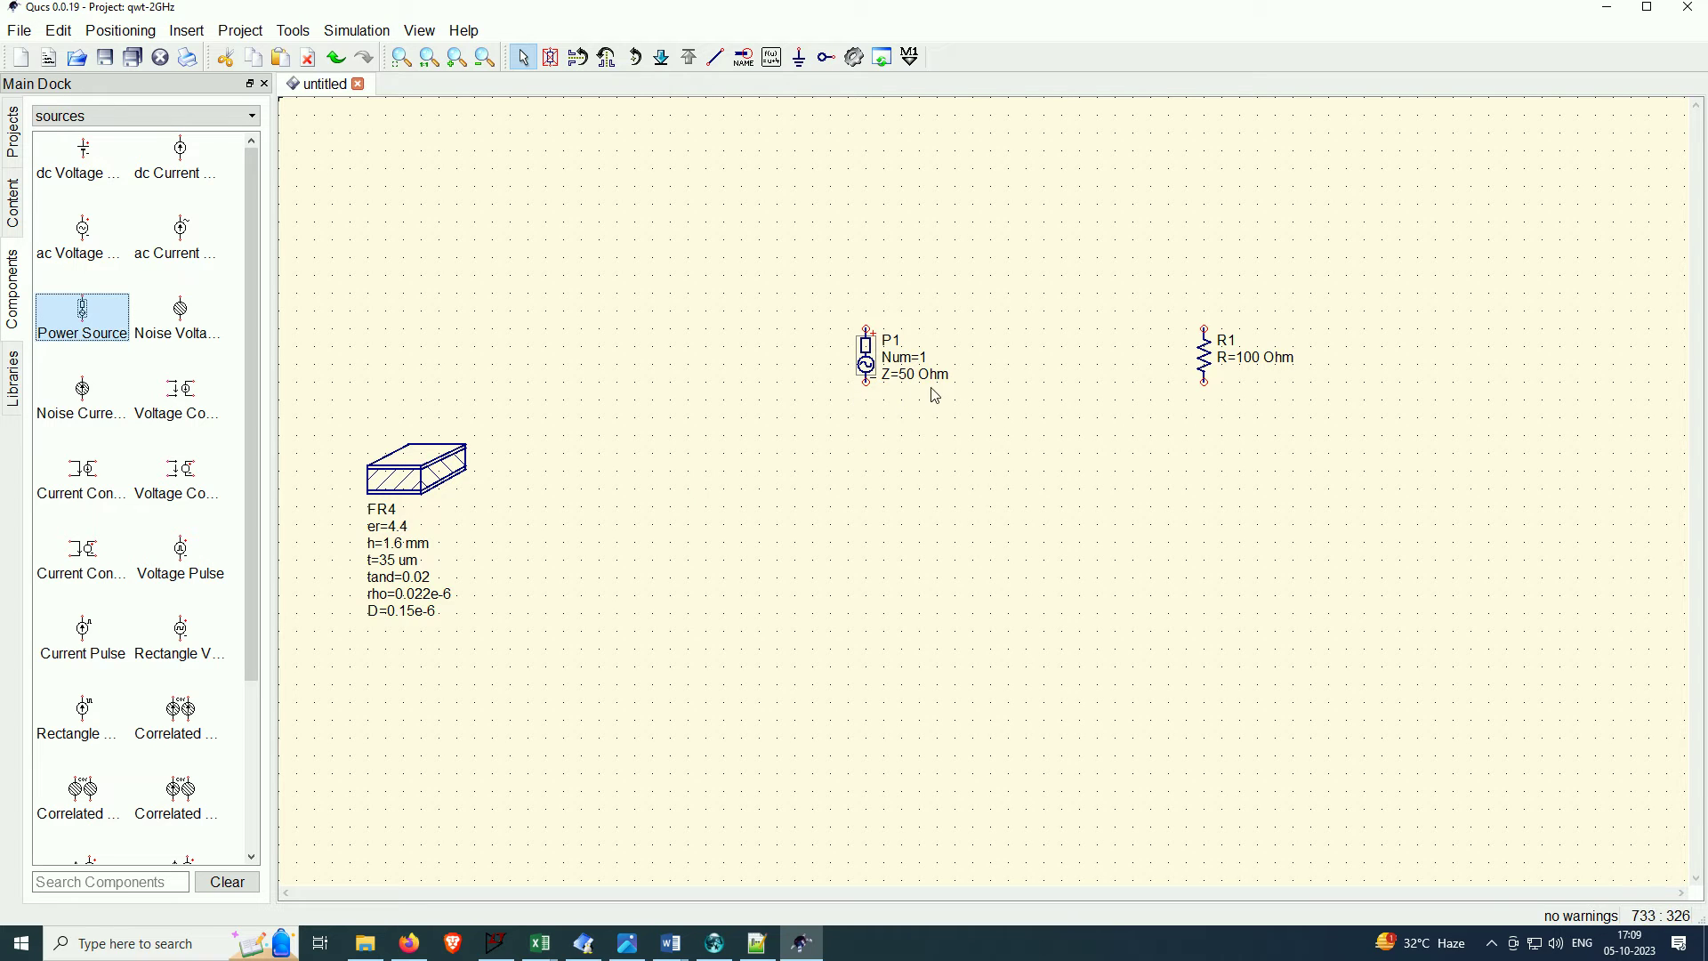
# Place microstrip line MS1 (W=1 mm, L=10 mm) between port P1 and resistor R1
pyautogui.click(233, 117)
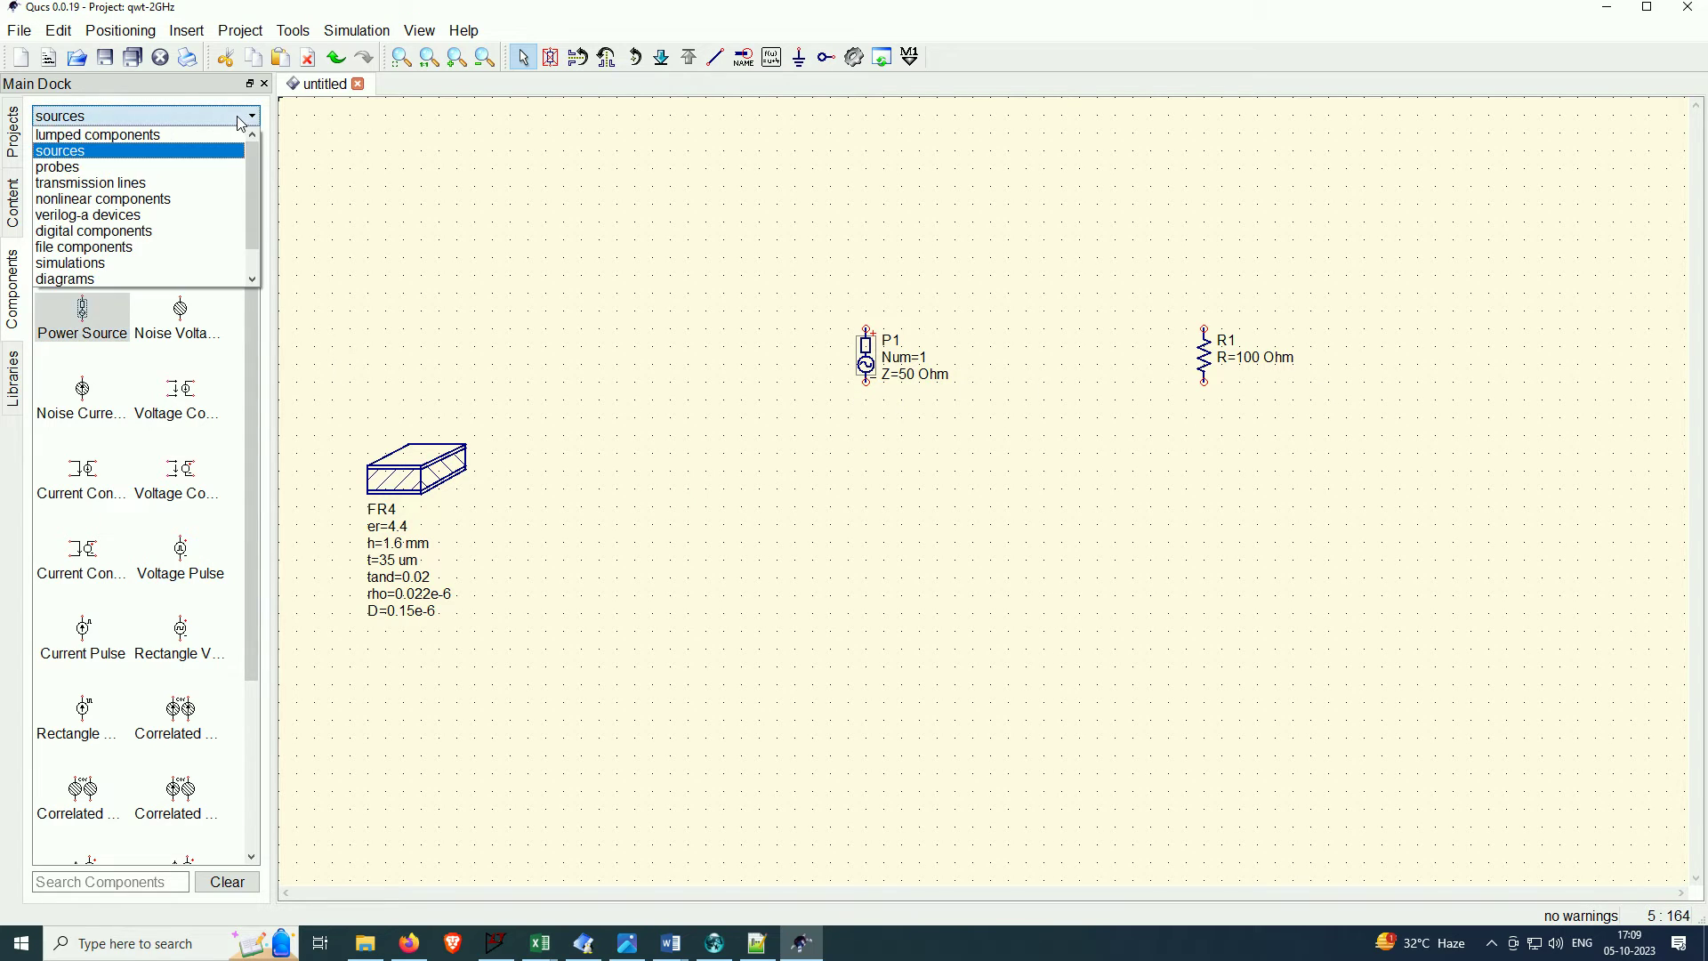
pyautogui.click(163, 184)
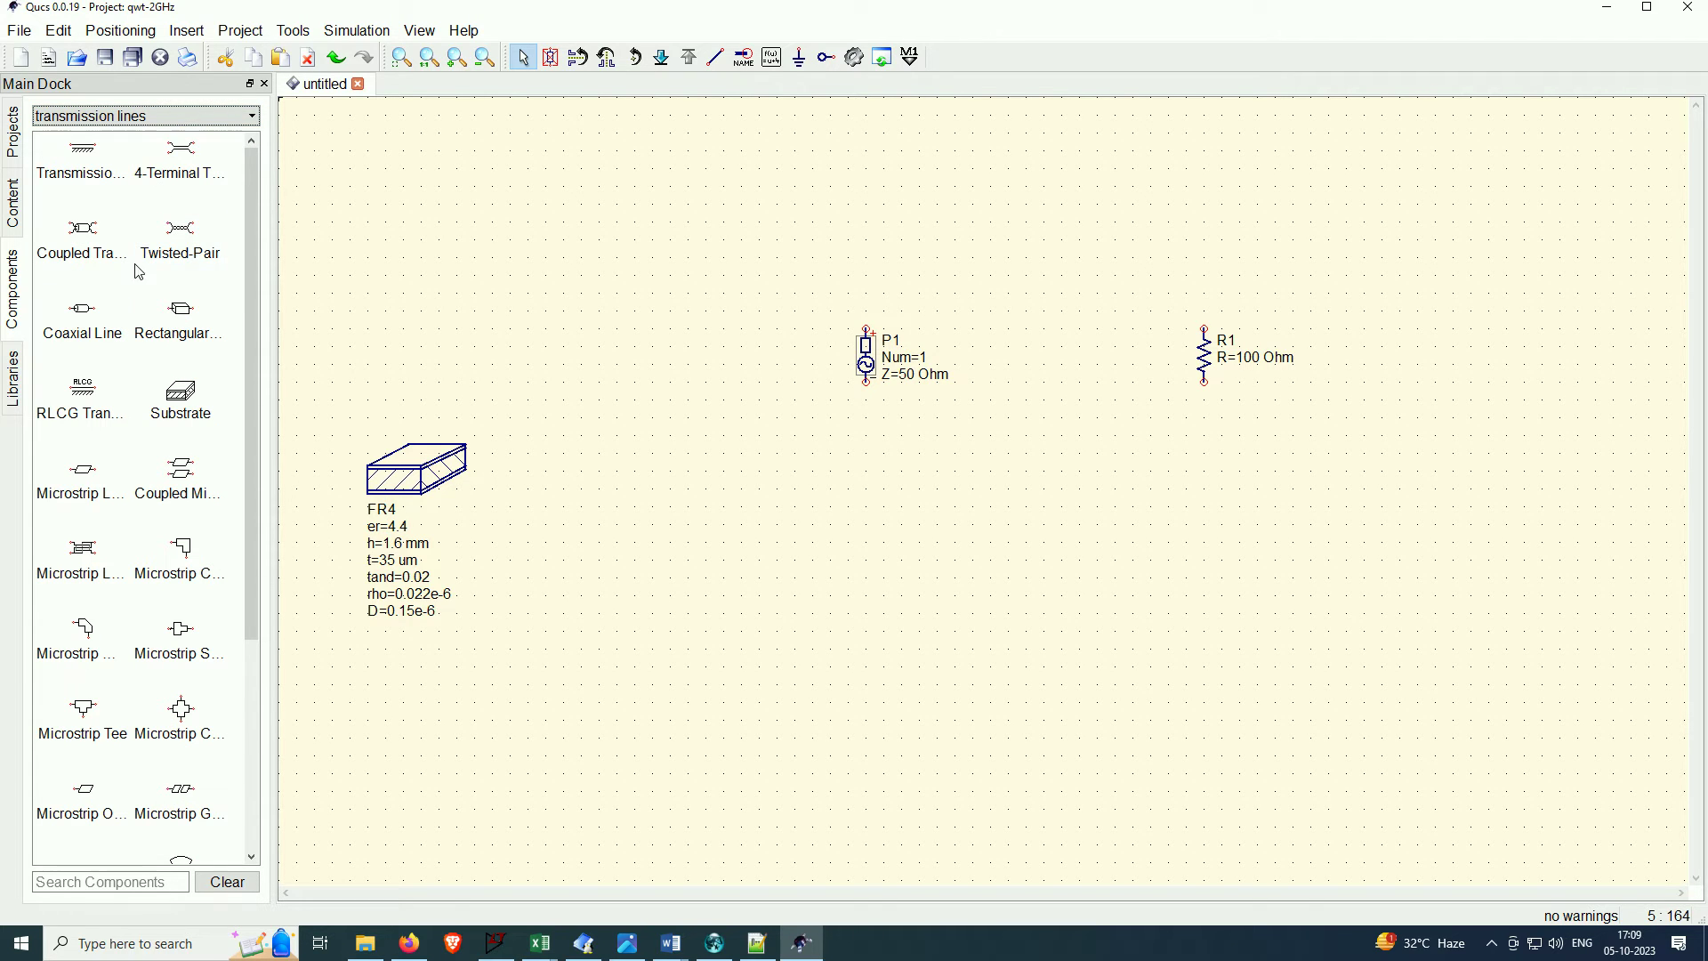
pyautogui.click(86, 477)
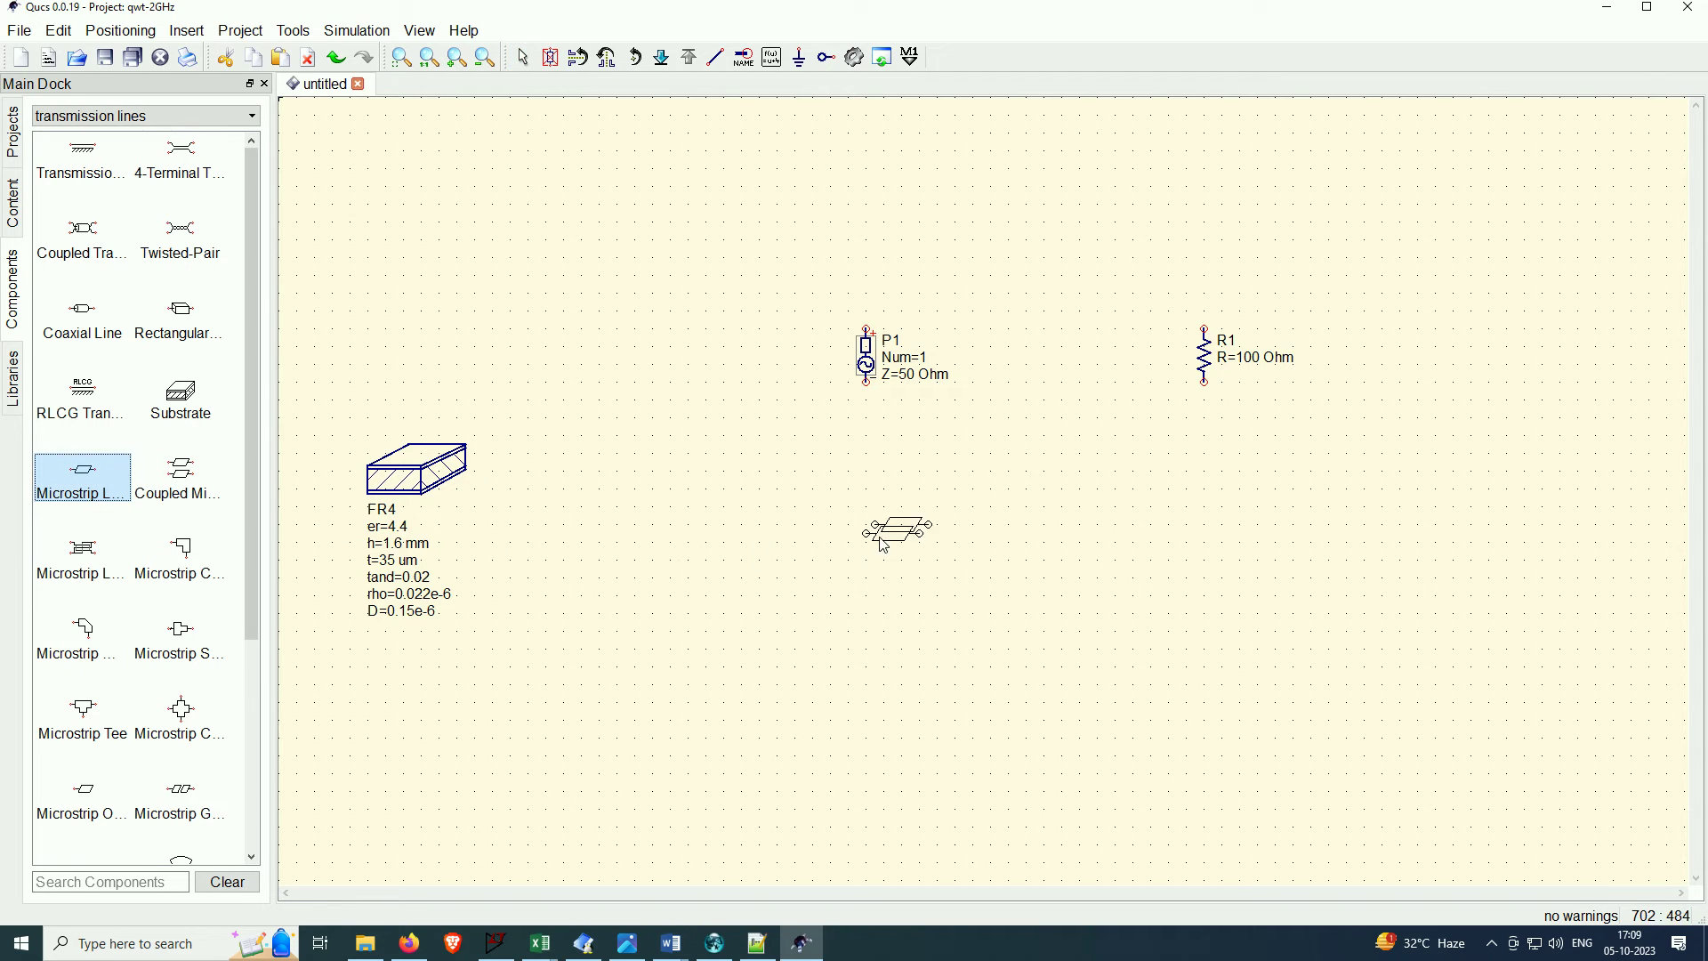
pyautogui.click(1040, 319)
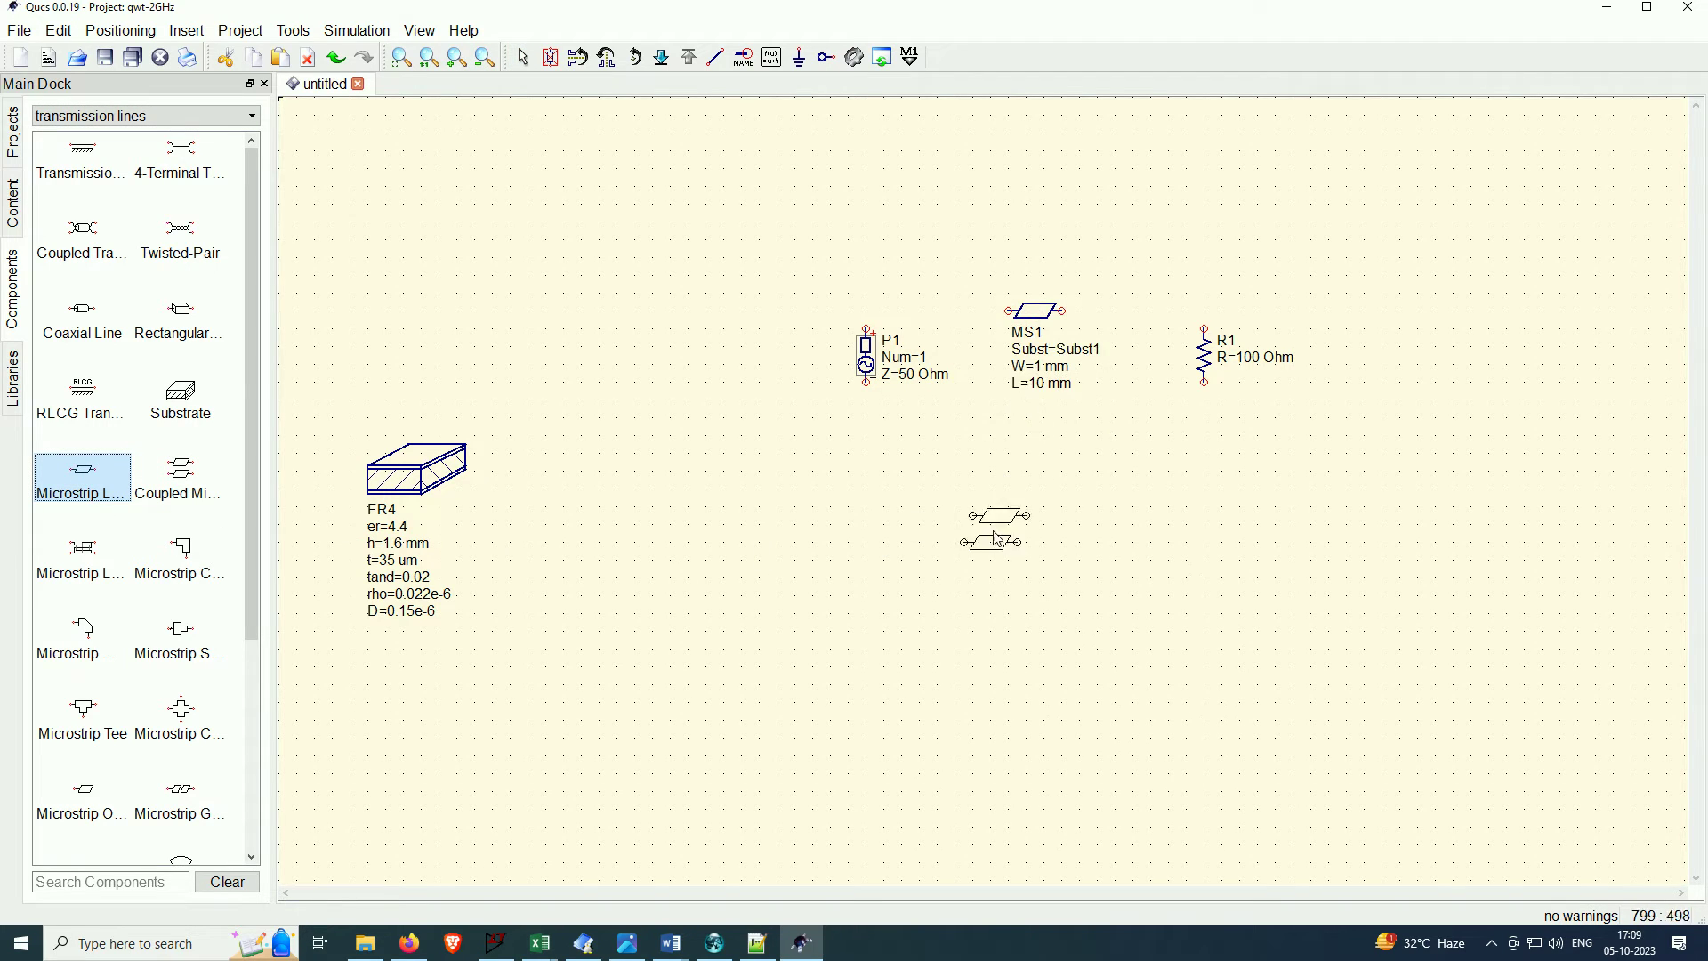
pyautogui.press('Escape')
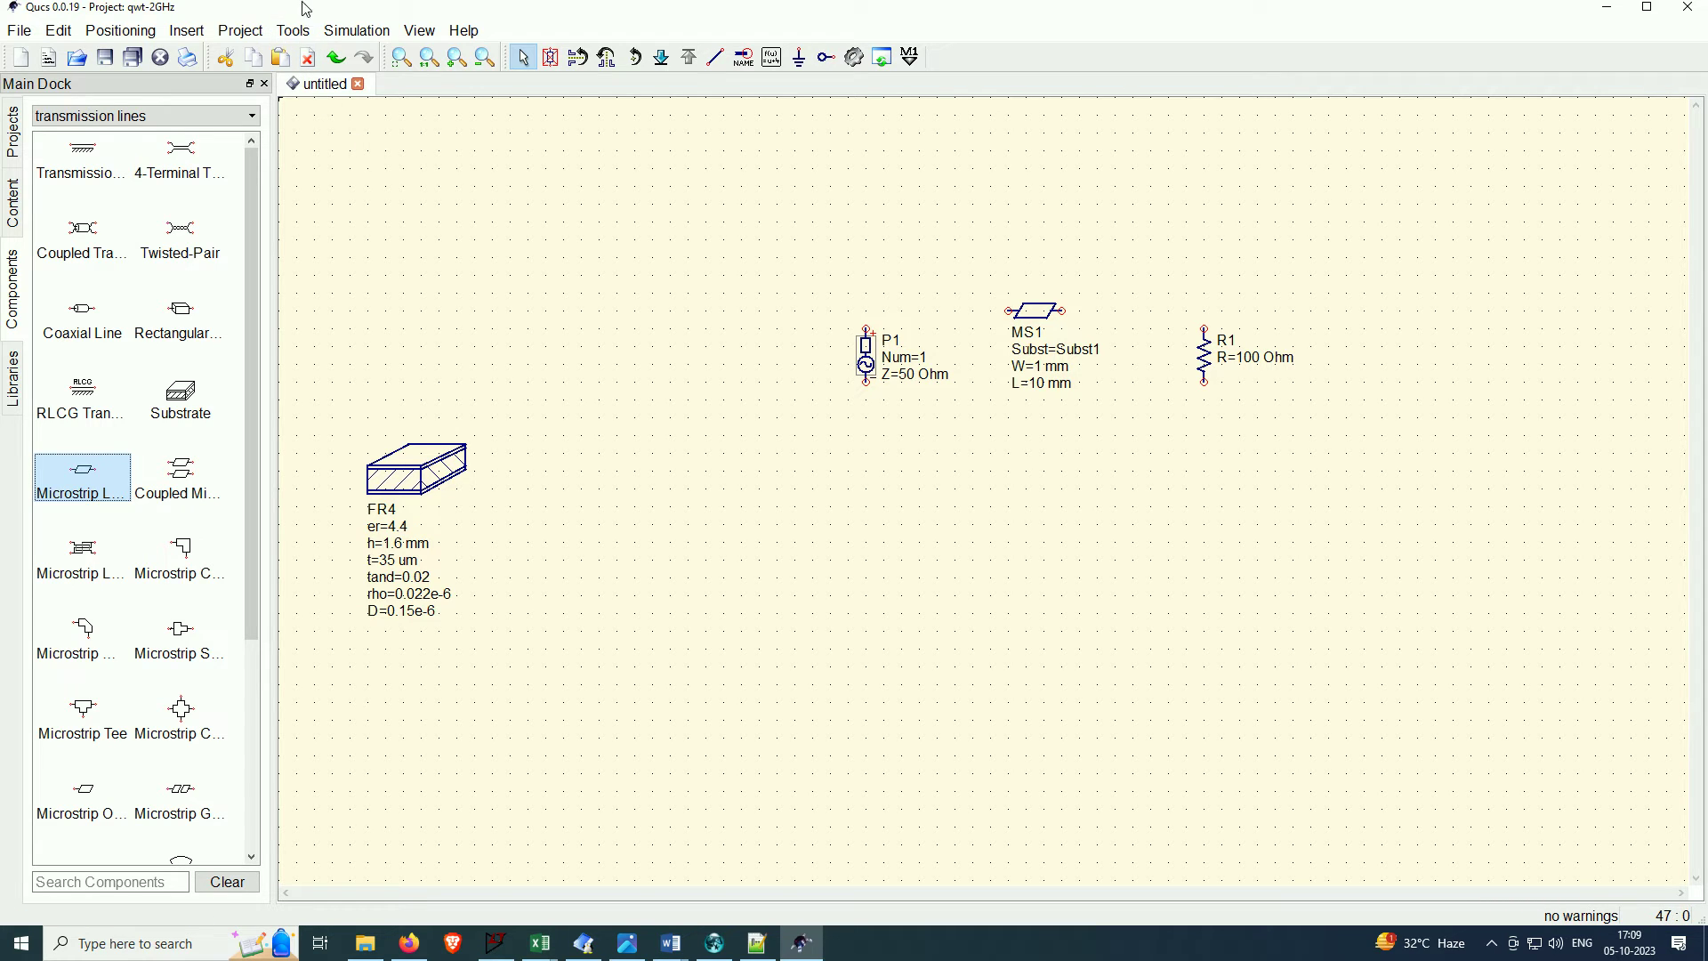
# Open the Transcalc line calculator on the Microstrip Line type
pyautogui.click(293, 31)
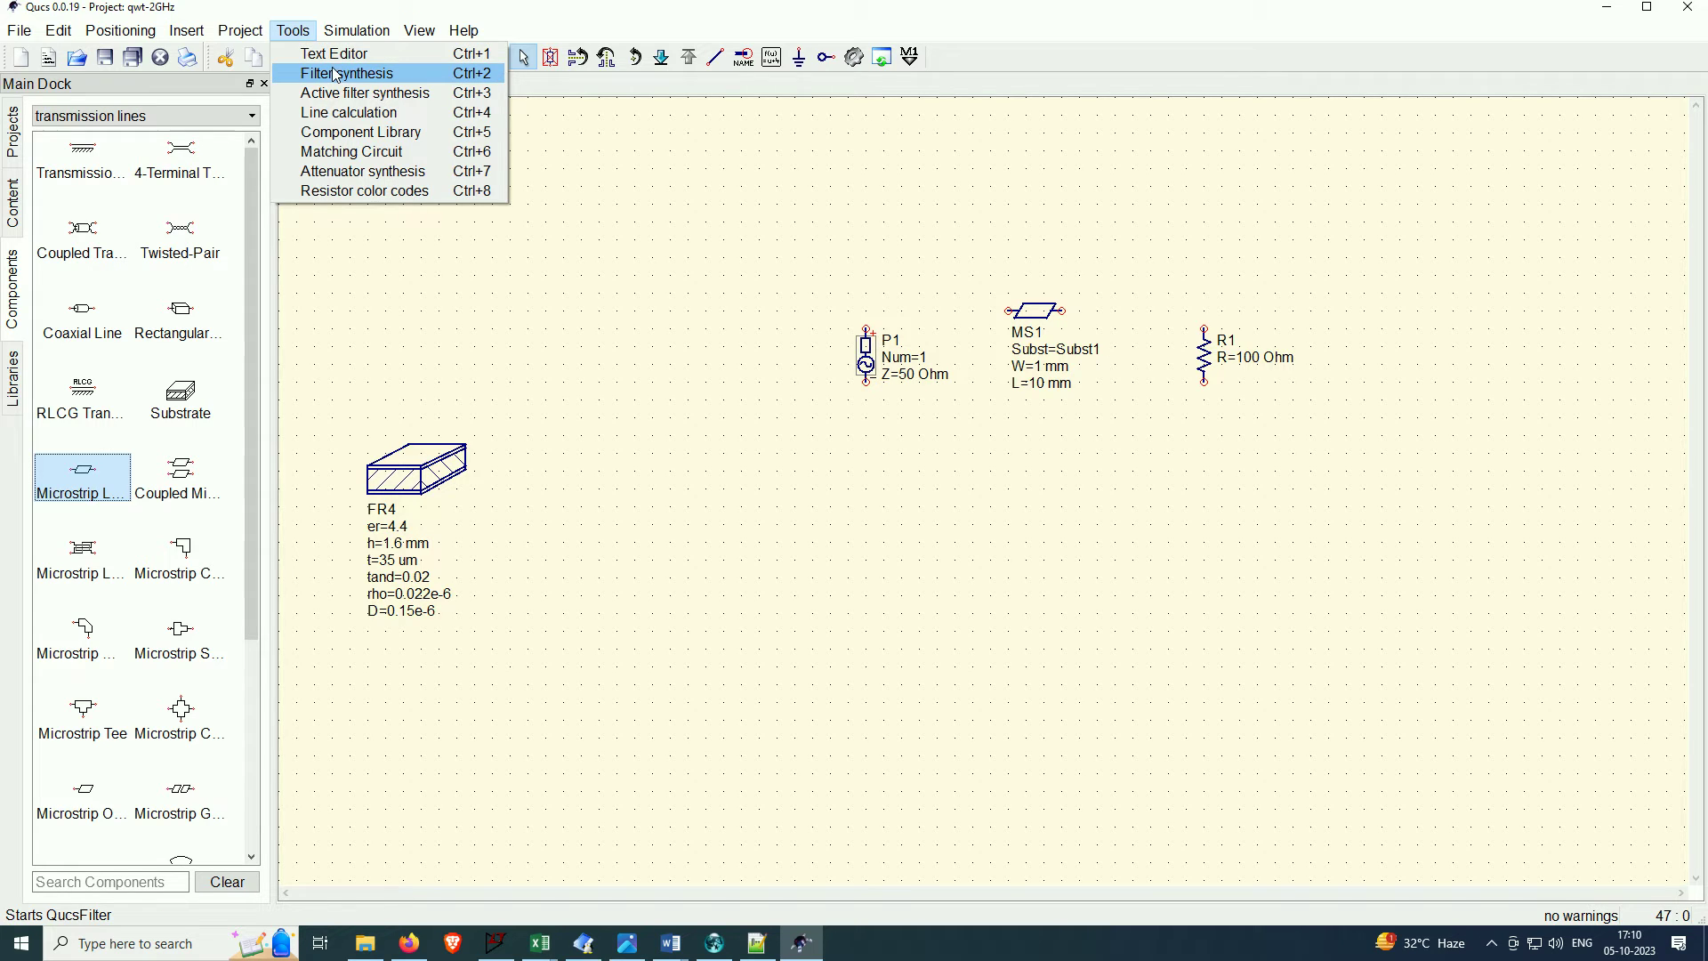
pyautogui.click(370, 122)
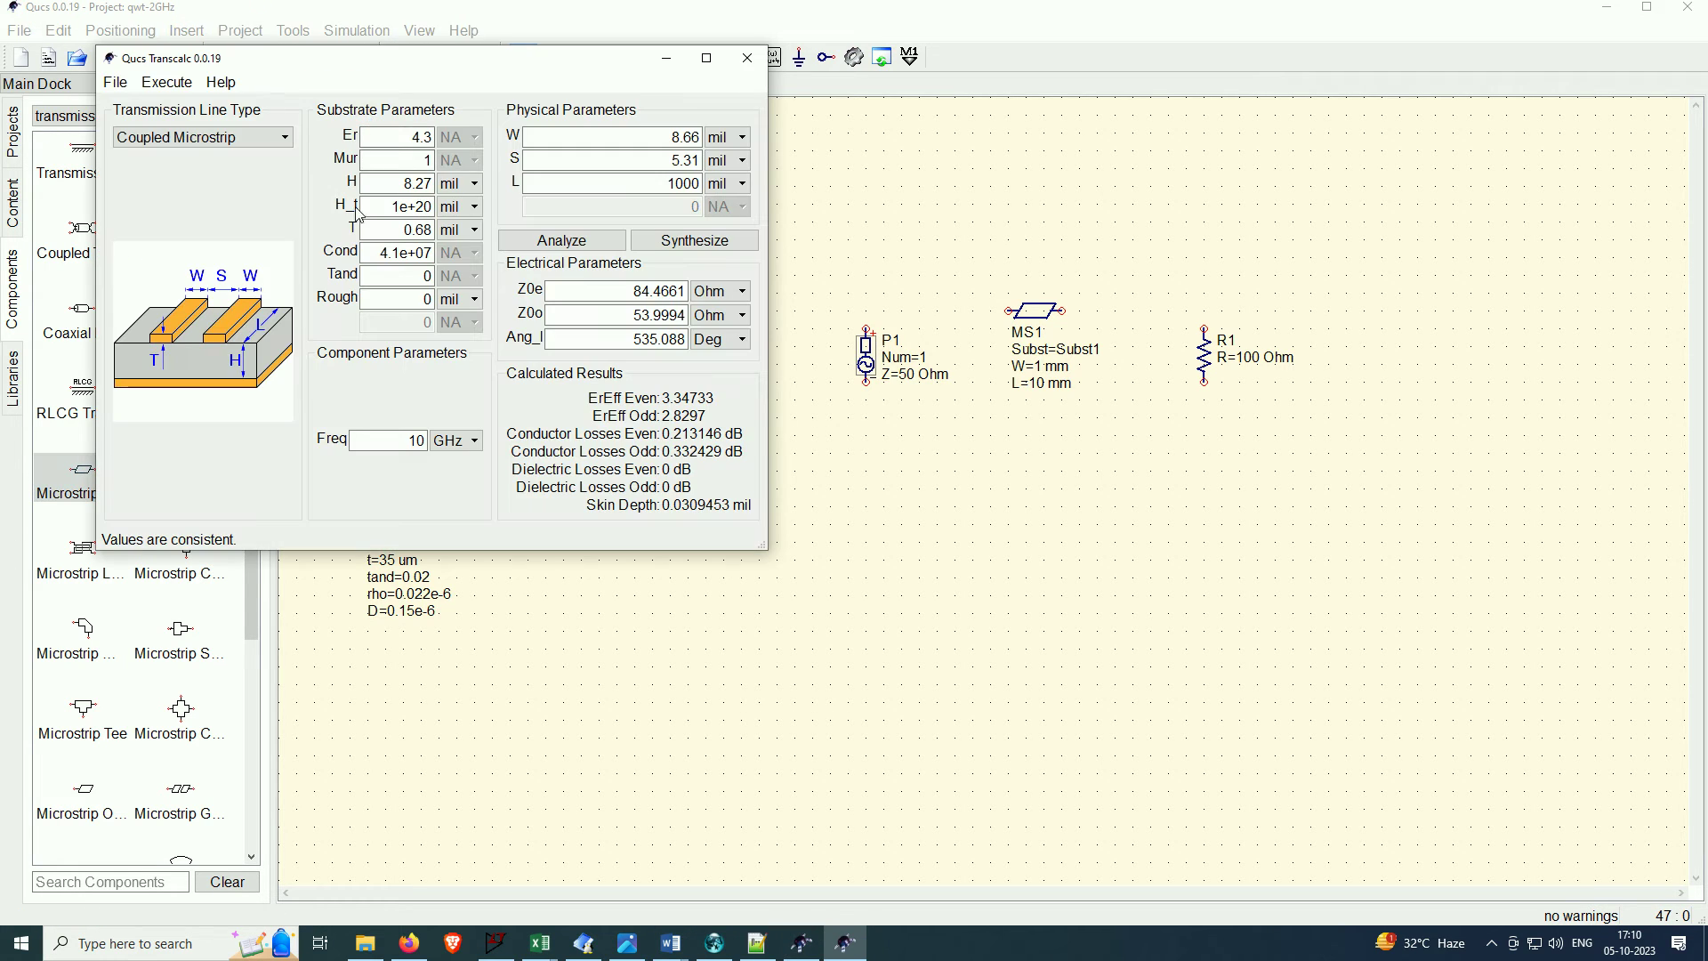
pyautogui.click(233, 138)
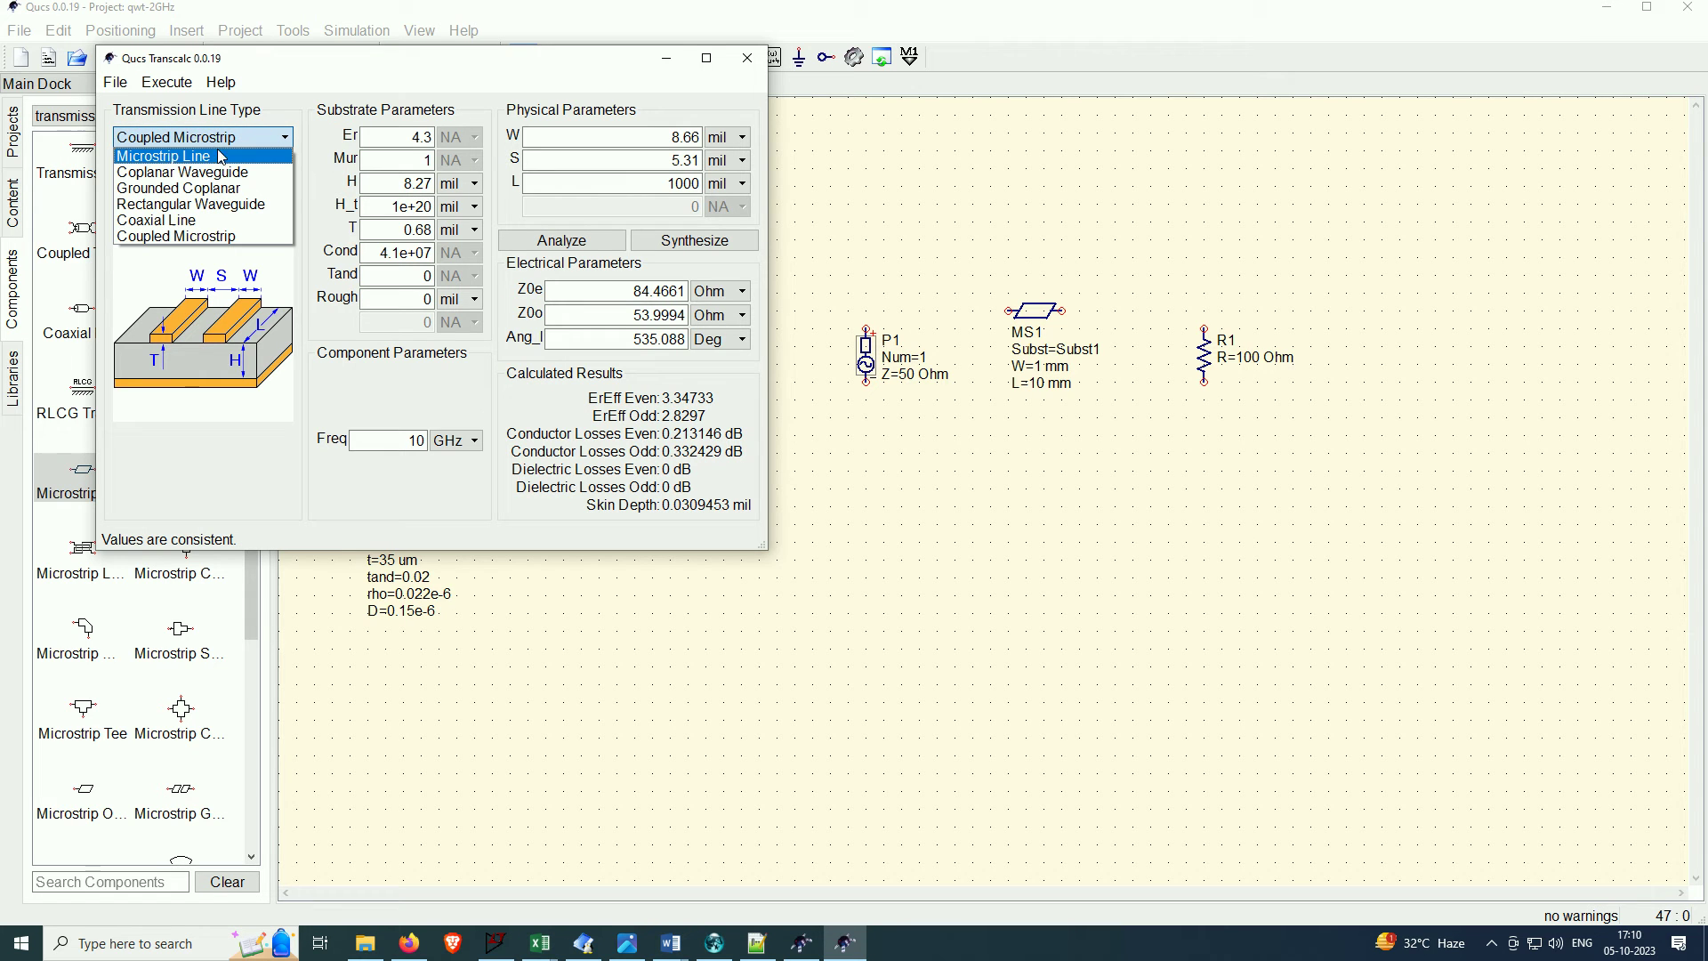
pyautogui.click(207, 158)
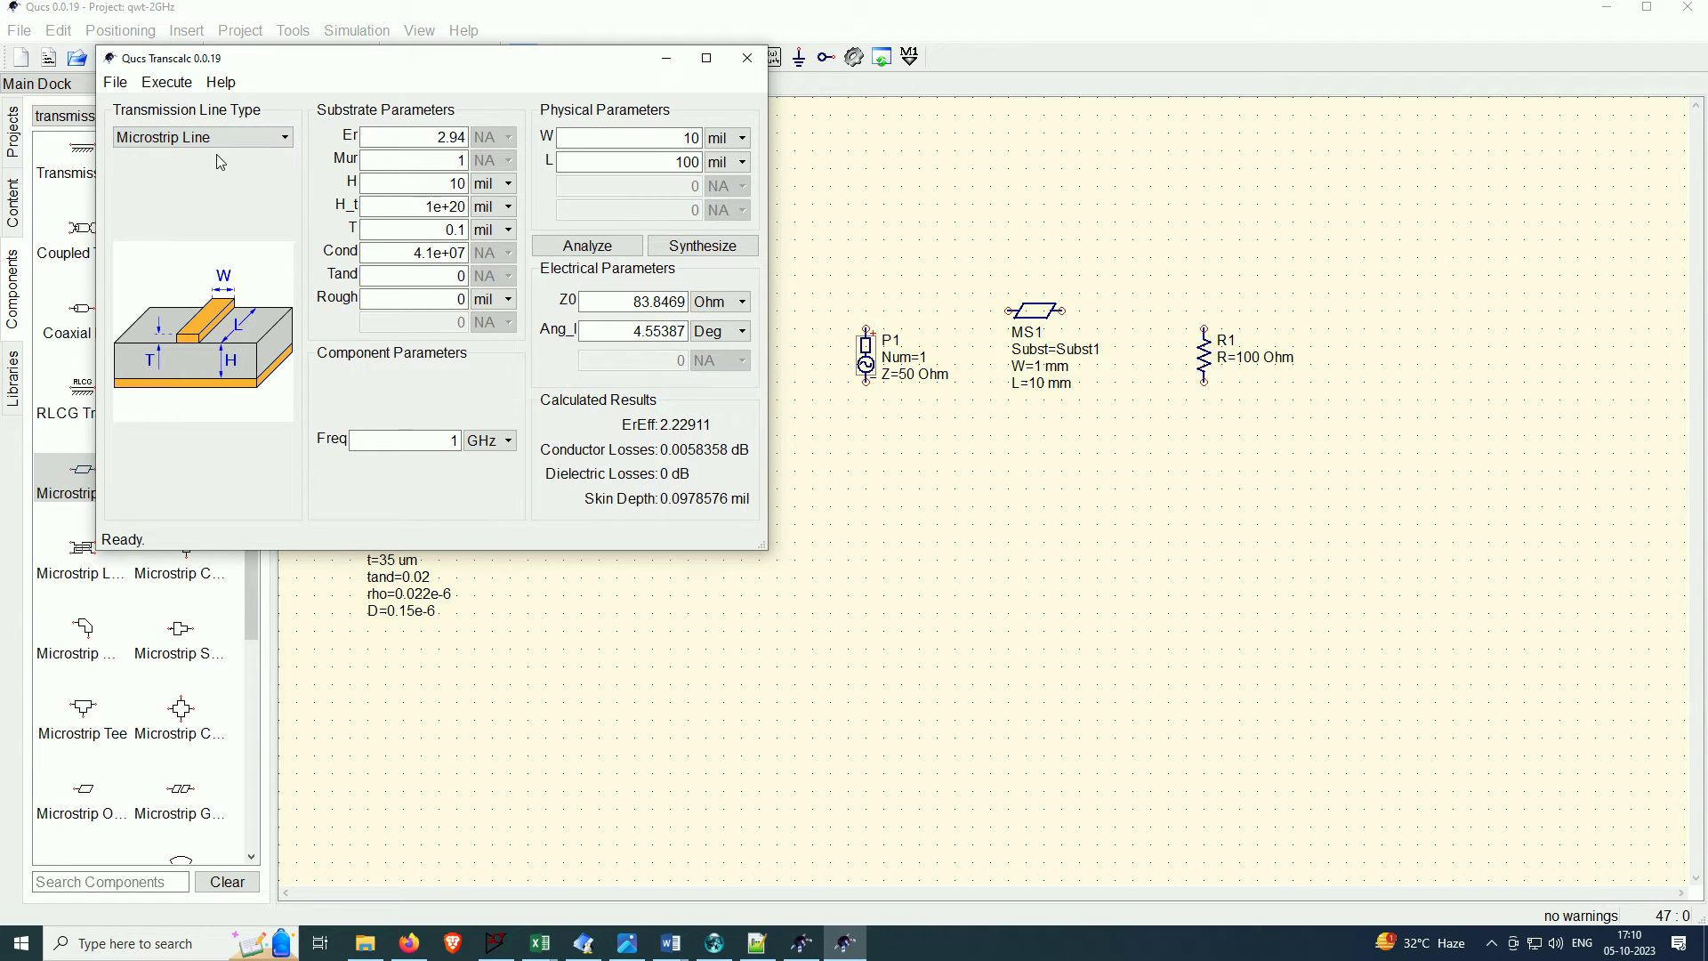
pyautogui.click(222, 140)
pyautogui.click(223, 142)
# Set the H, H_t, T and Rough units to mm
pyautogui.click(494, 184)
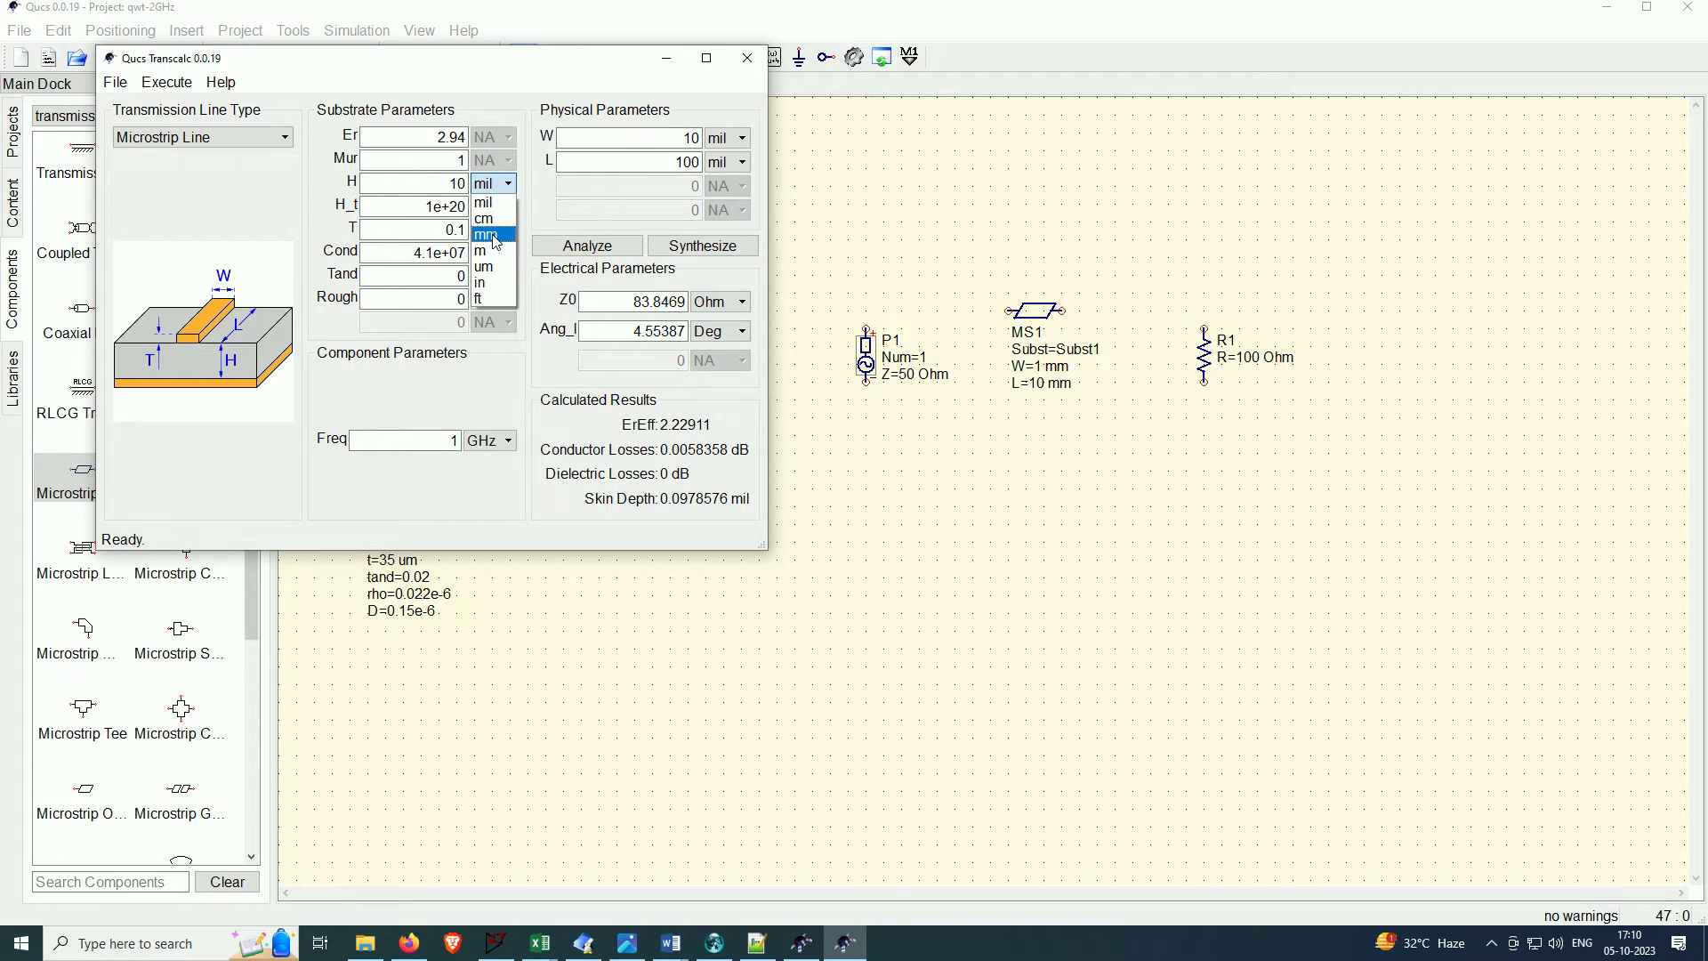
pyautogui.click(495, 235)
pyautogui.click(494, 206)
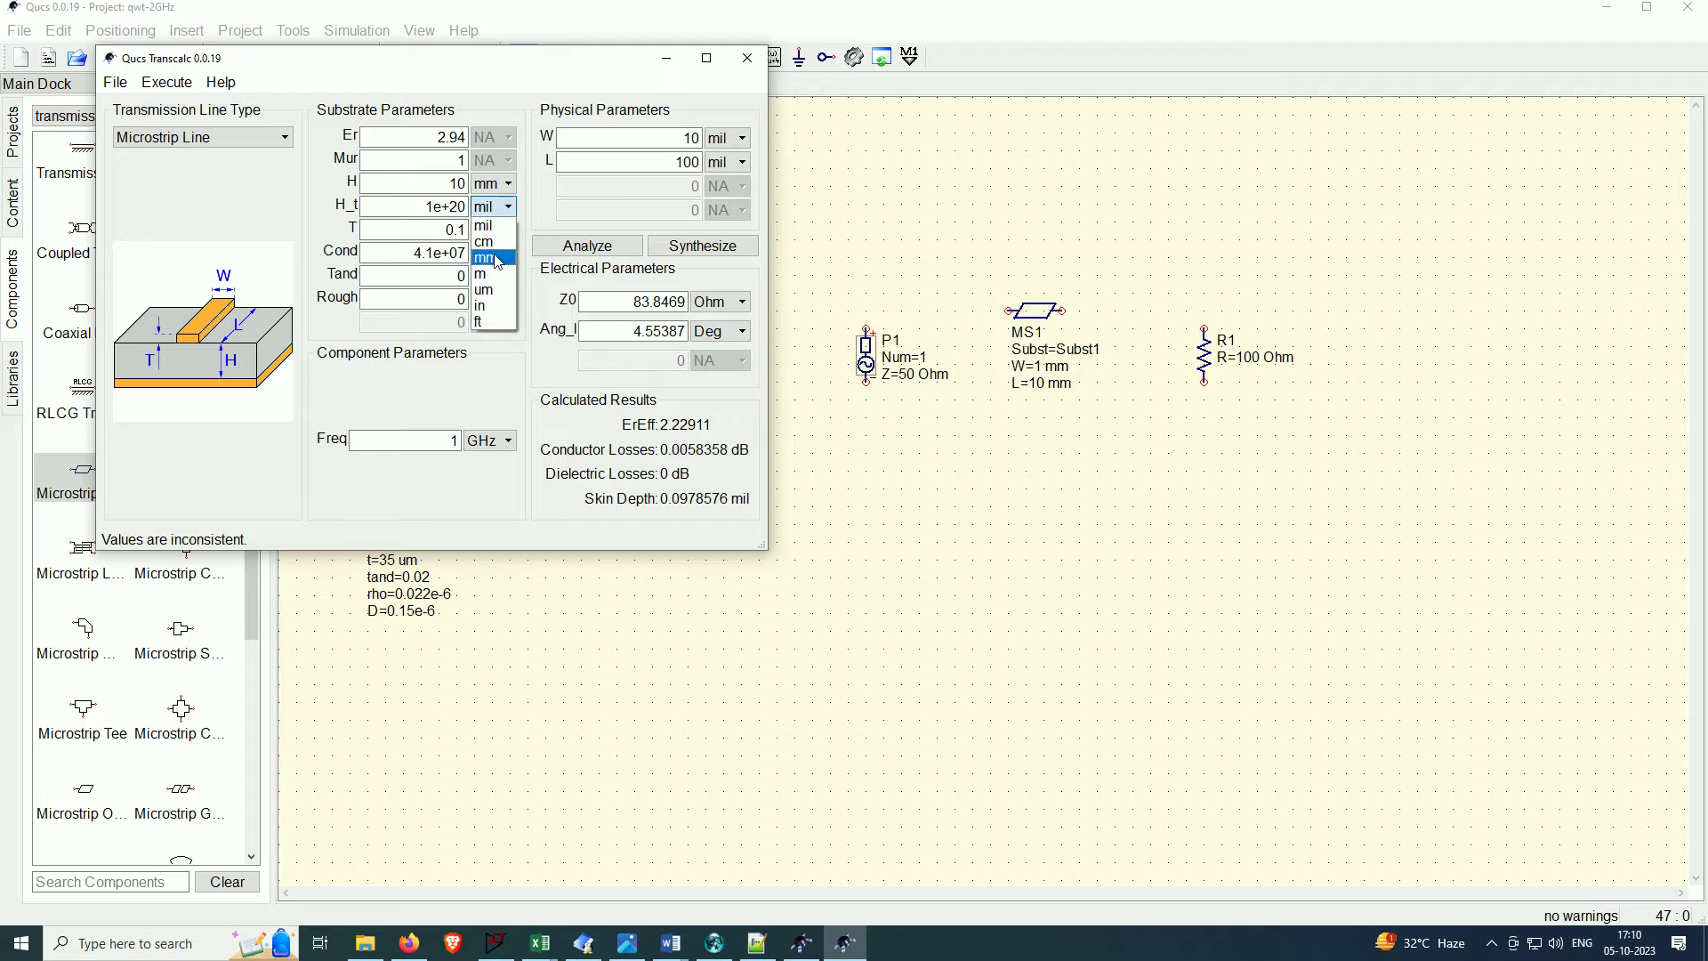
pyautogui.click(497, 258)
pyautogui.click(494, 230)
pyautogui.click(503, 283)
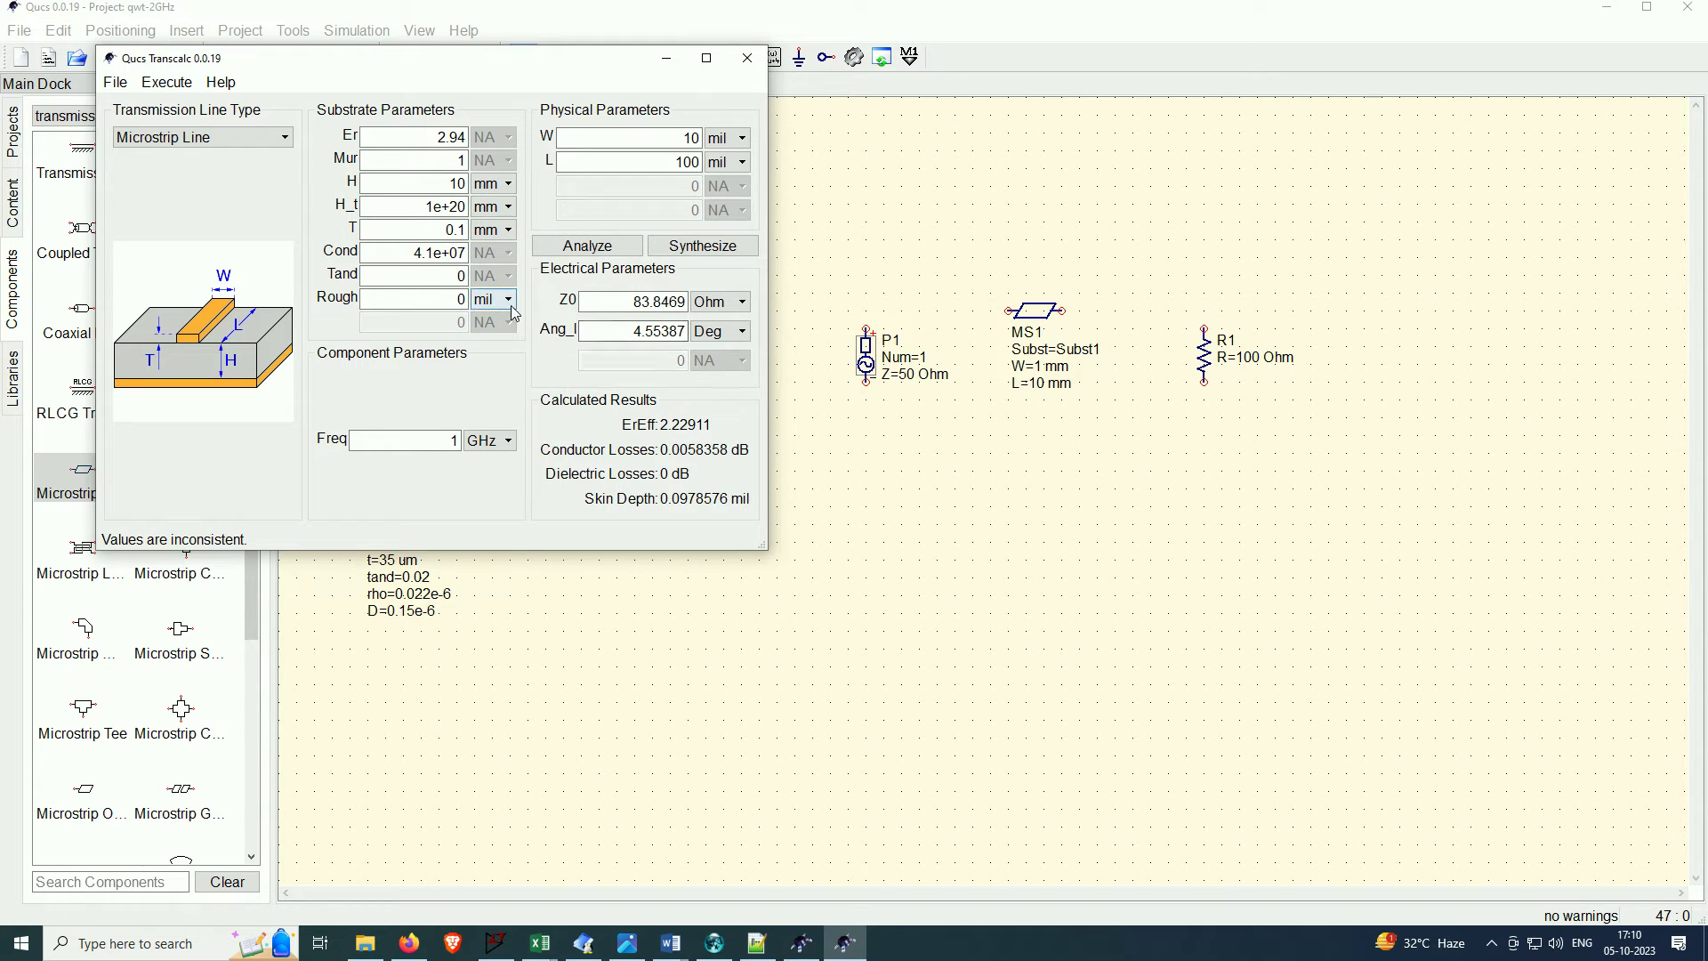
pyautogui.click(512, 309)
pyautogui.click(494, 346)
# Clear the old Er value and move the calculator window toward the screen middle
pyautogui.doubleClick(455, 138)
pyautogui.press('BackSpace')
pyautogui.press('BackSpace')
pyautogui.press('BackSpace')
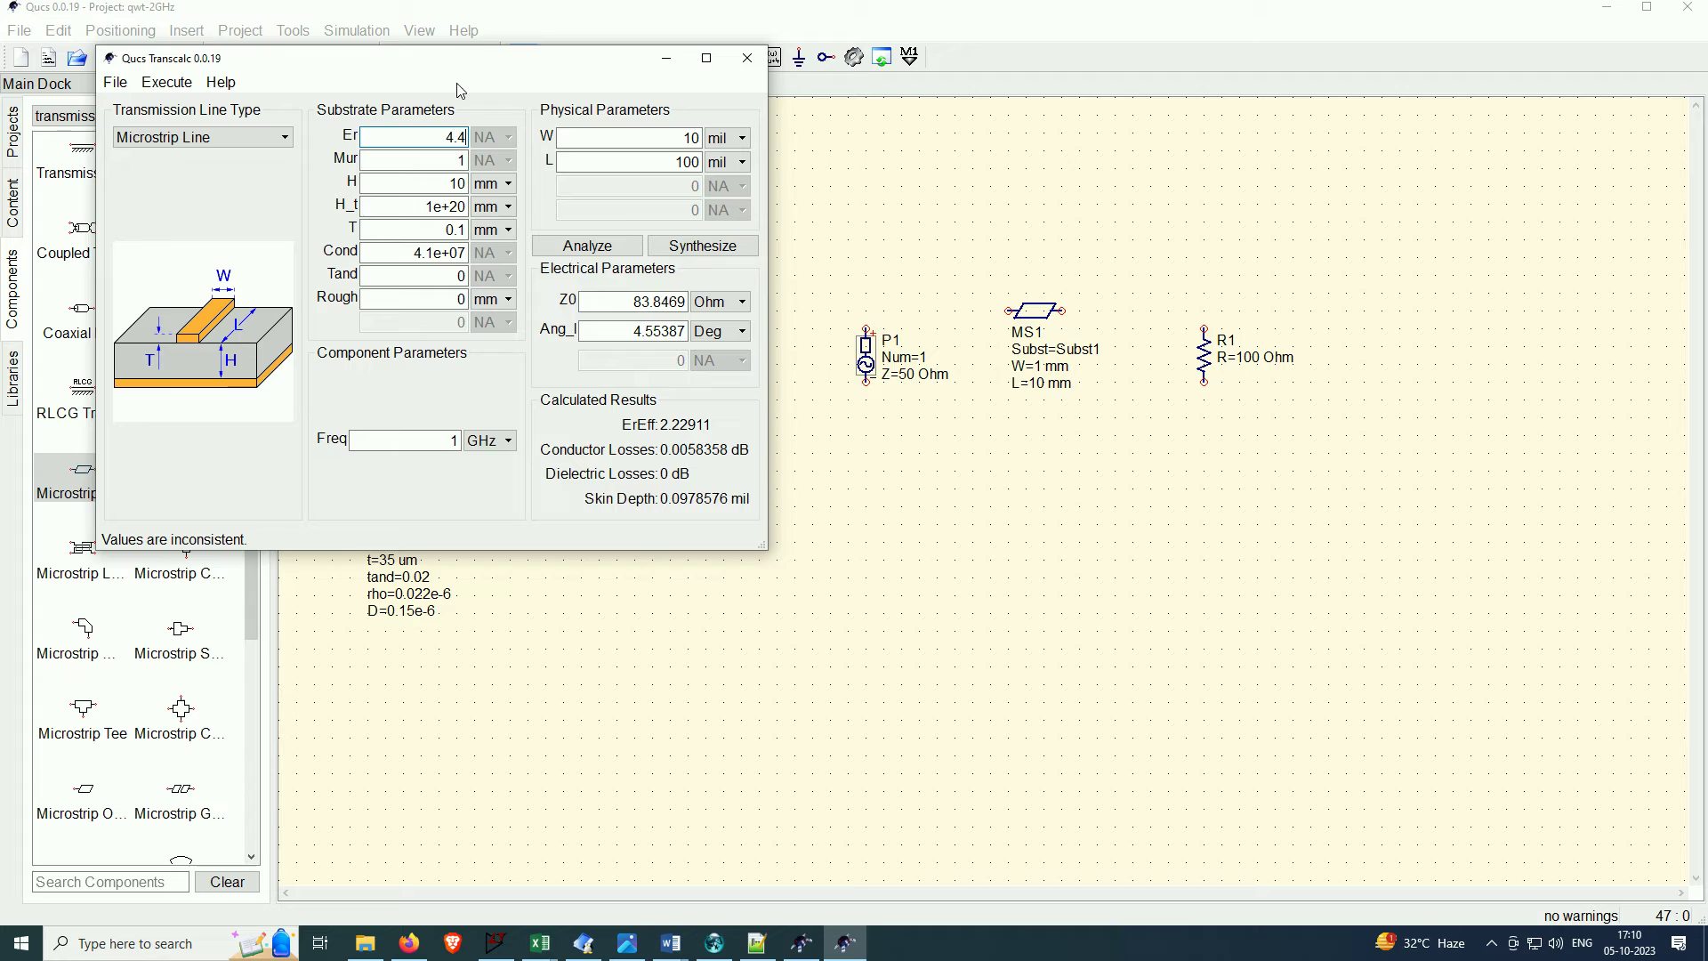
pyautogui.moveTo(461, 60); pyautogui.dragTo(1069, 177)
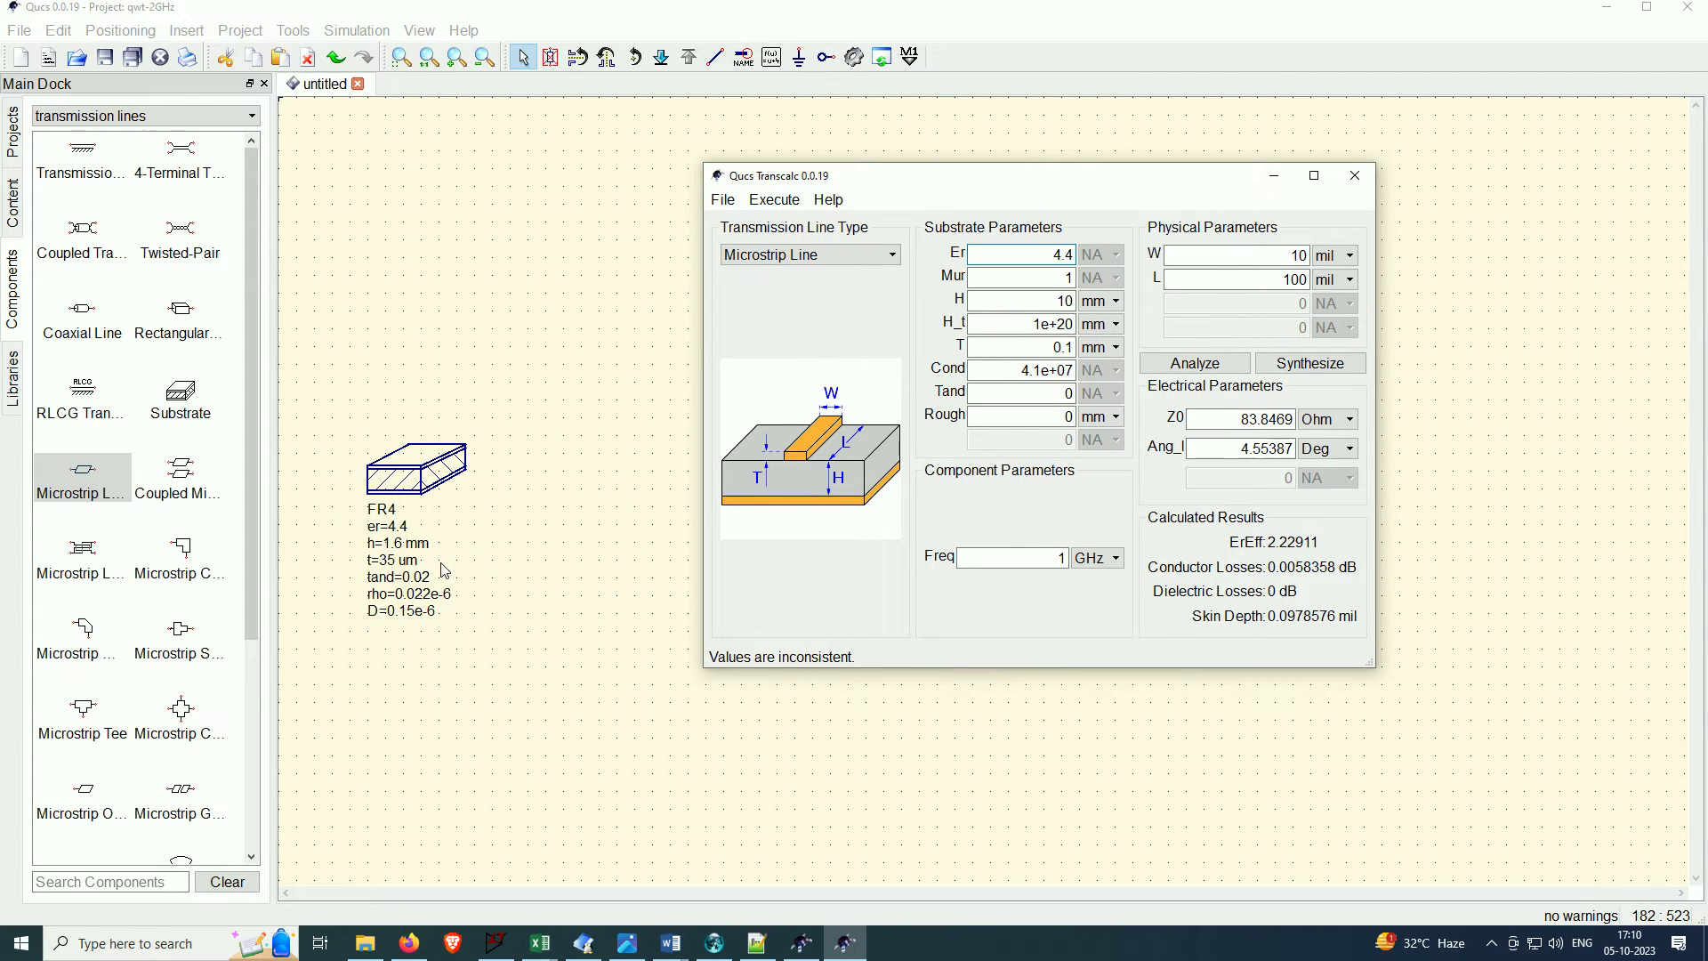
# Set the substrate to H 1.6 mm, T 0.035 mm and Tand 0.02
pyautogui.click(1076, 302)
pyautogui.press('BackSpace')
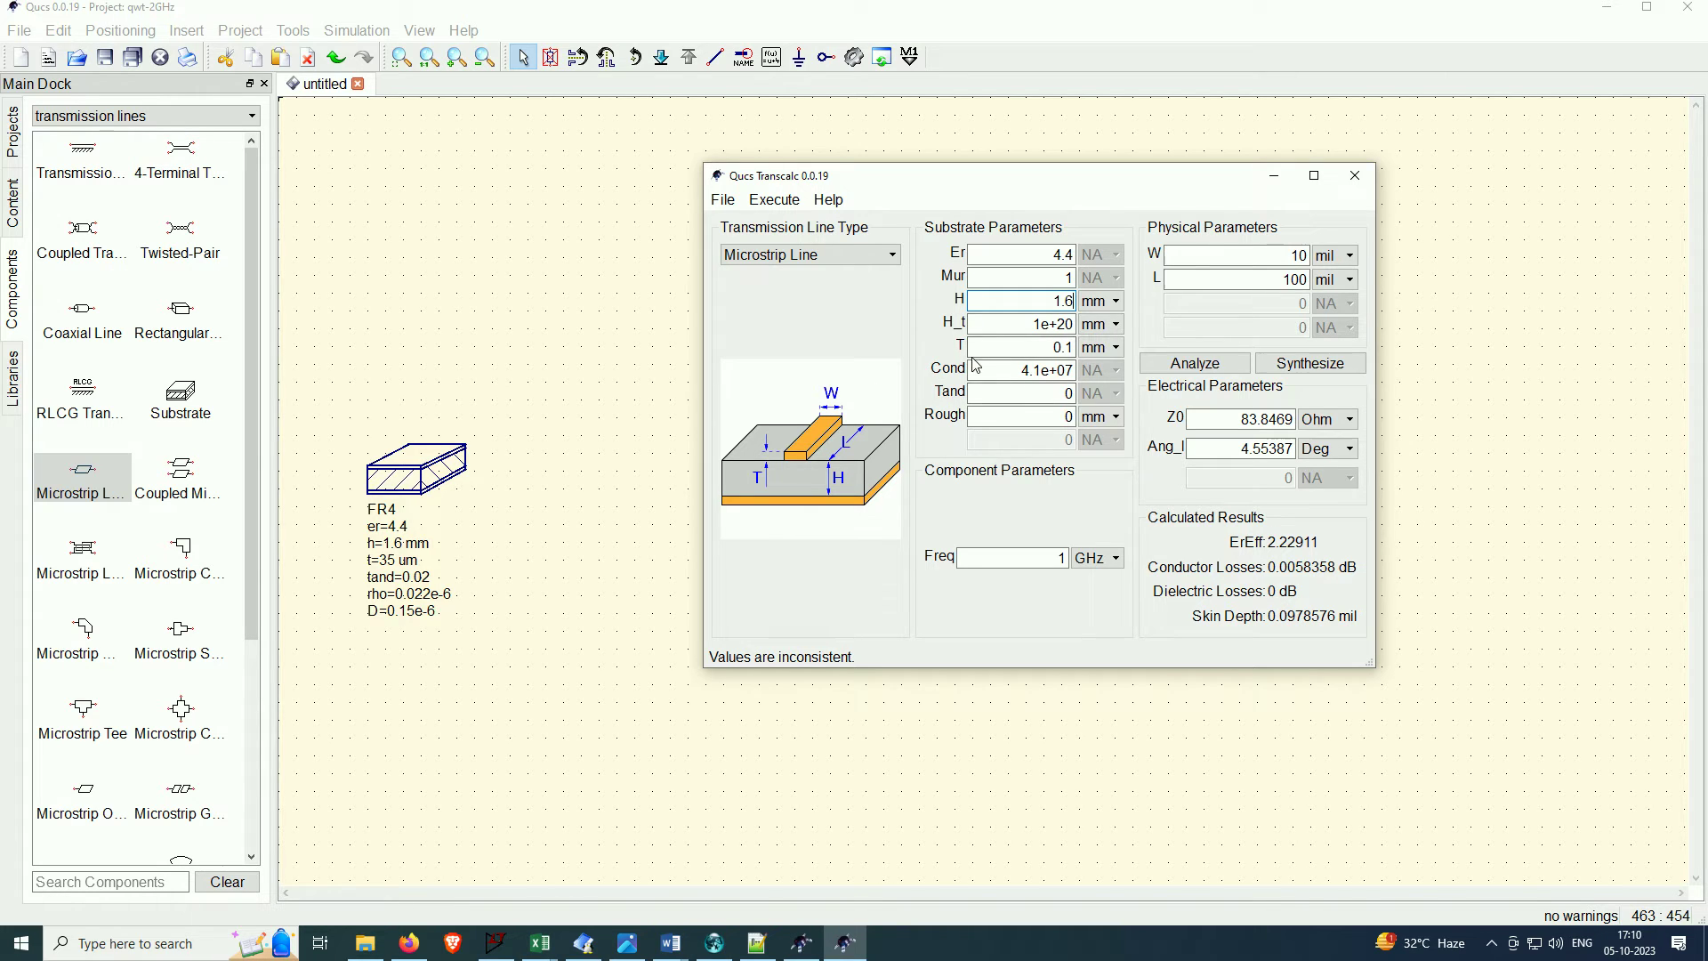
pyautogui.click(1070, 348)
pyautogui.write('0.035')
pyautogui.click(1071, 394)
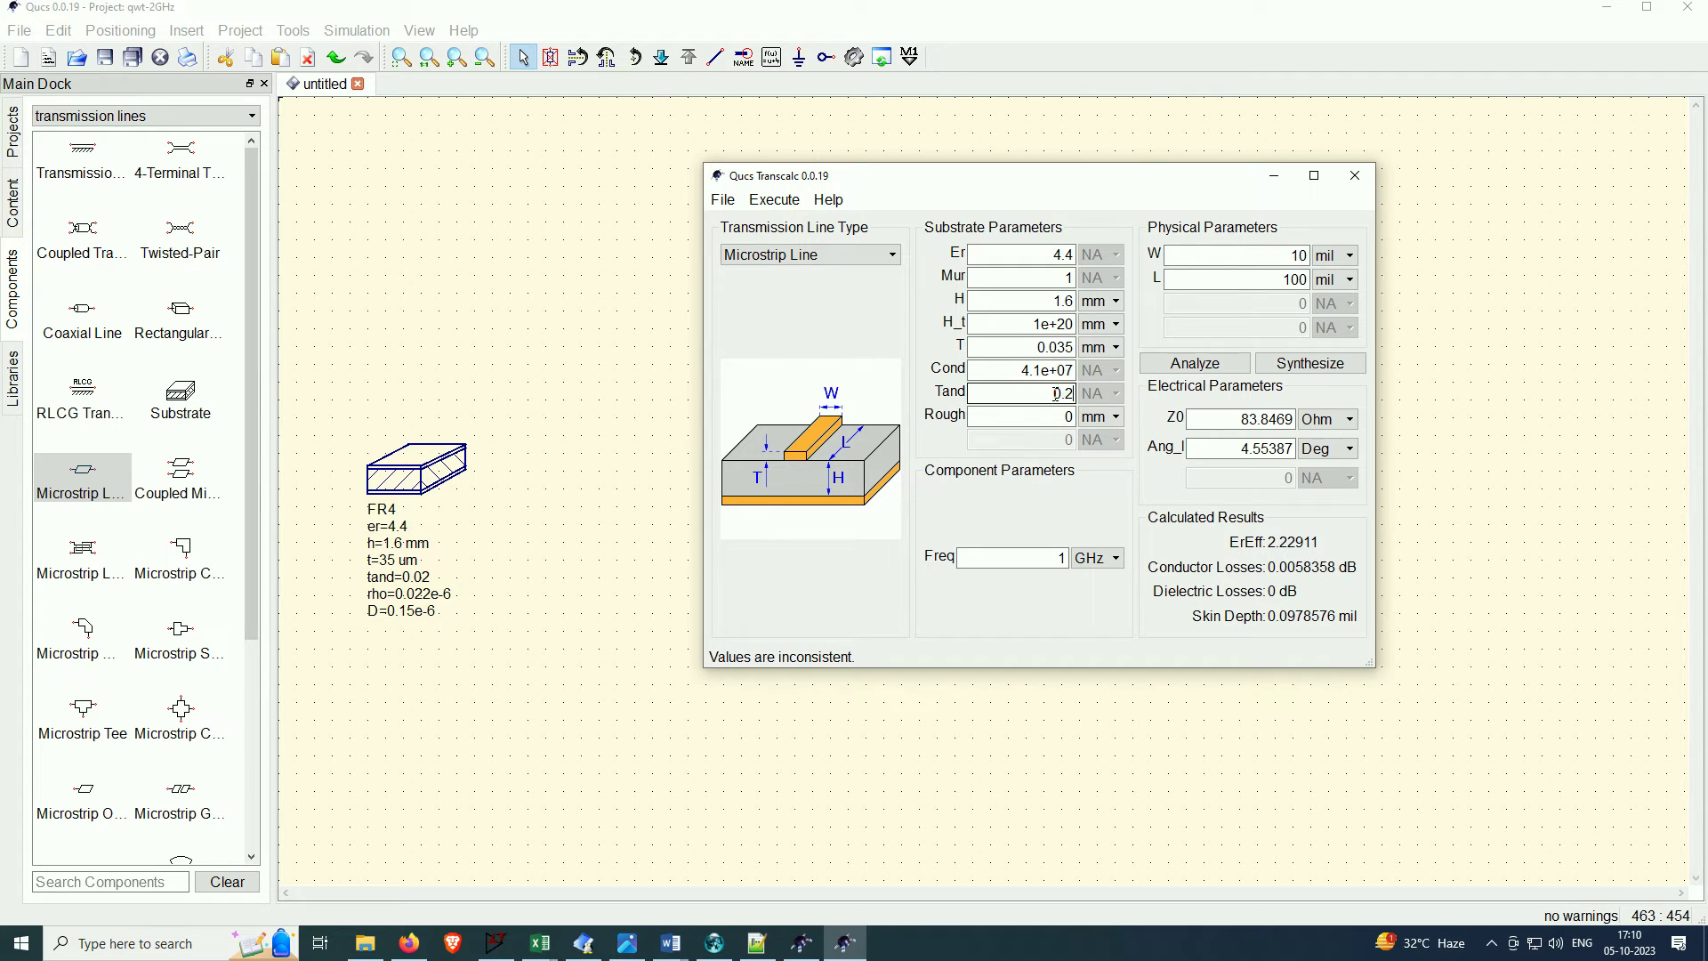
pyautogui.write('0')
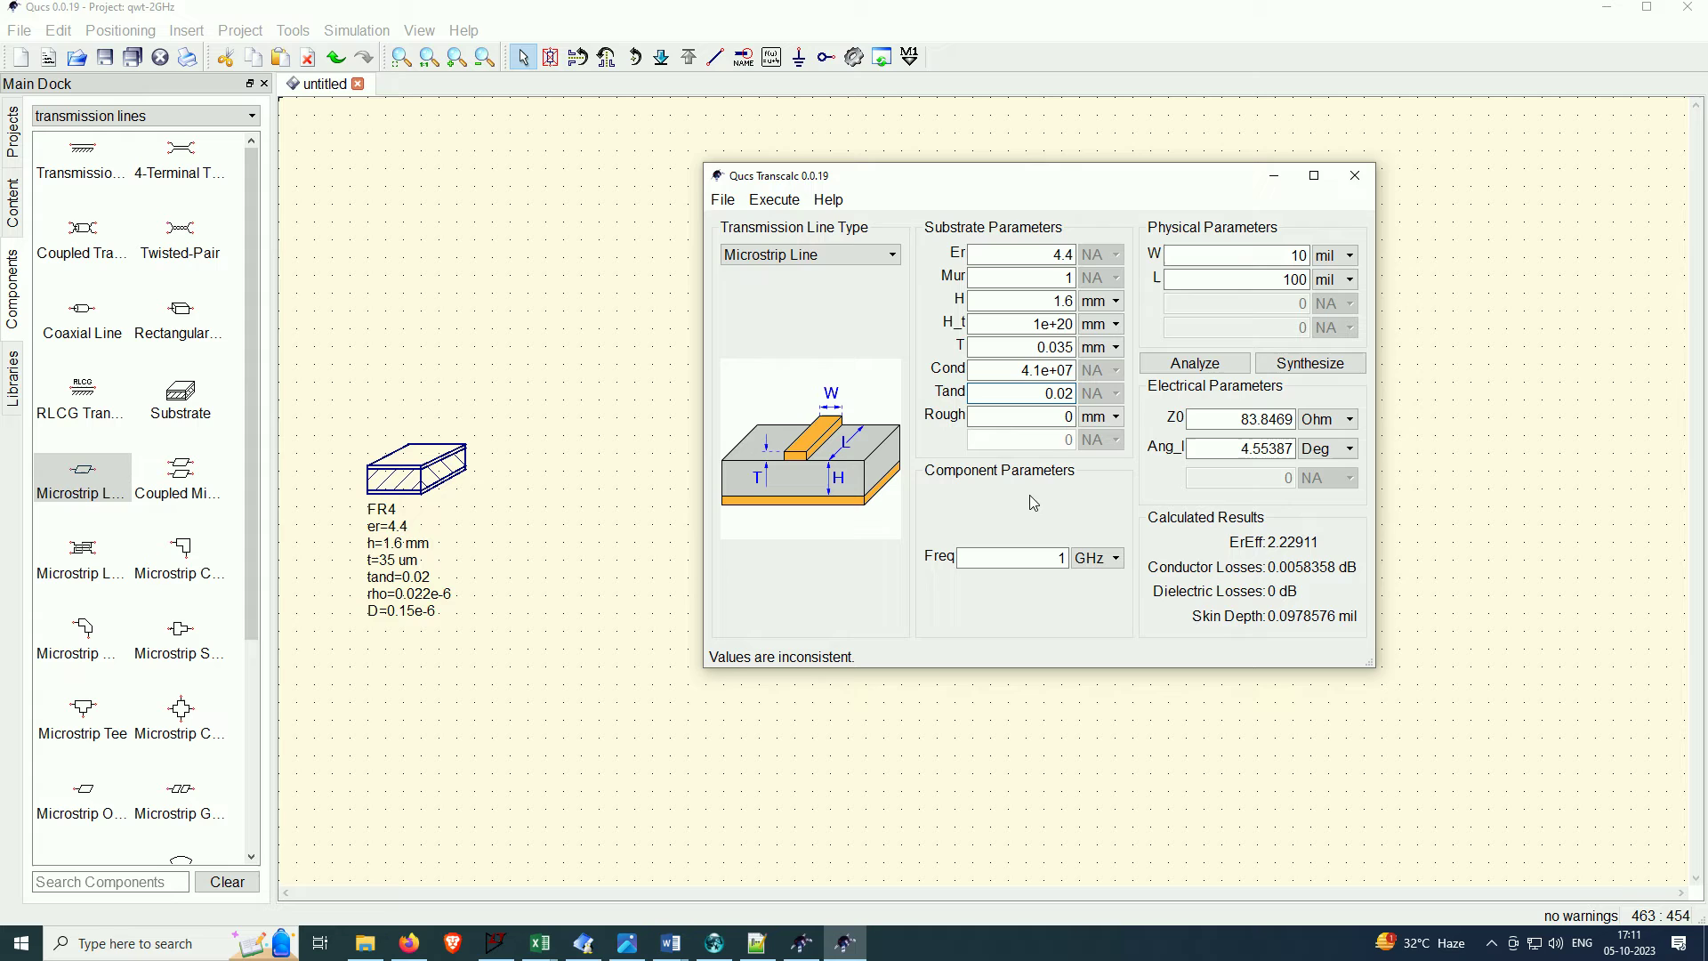
# Enter the target Z0 70.71 Ohm and Ang_l 90° at 2 GHz
pyautogui.doubleClick(1270, 422)
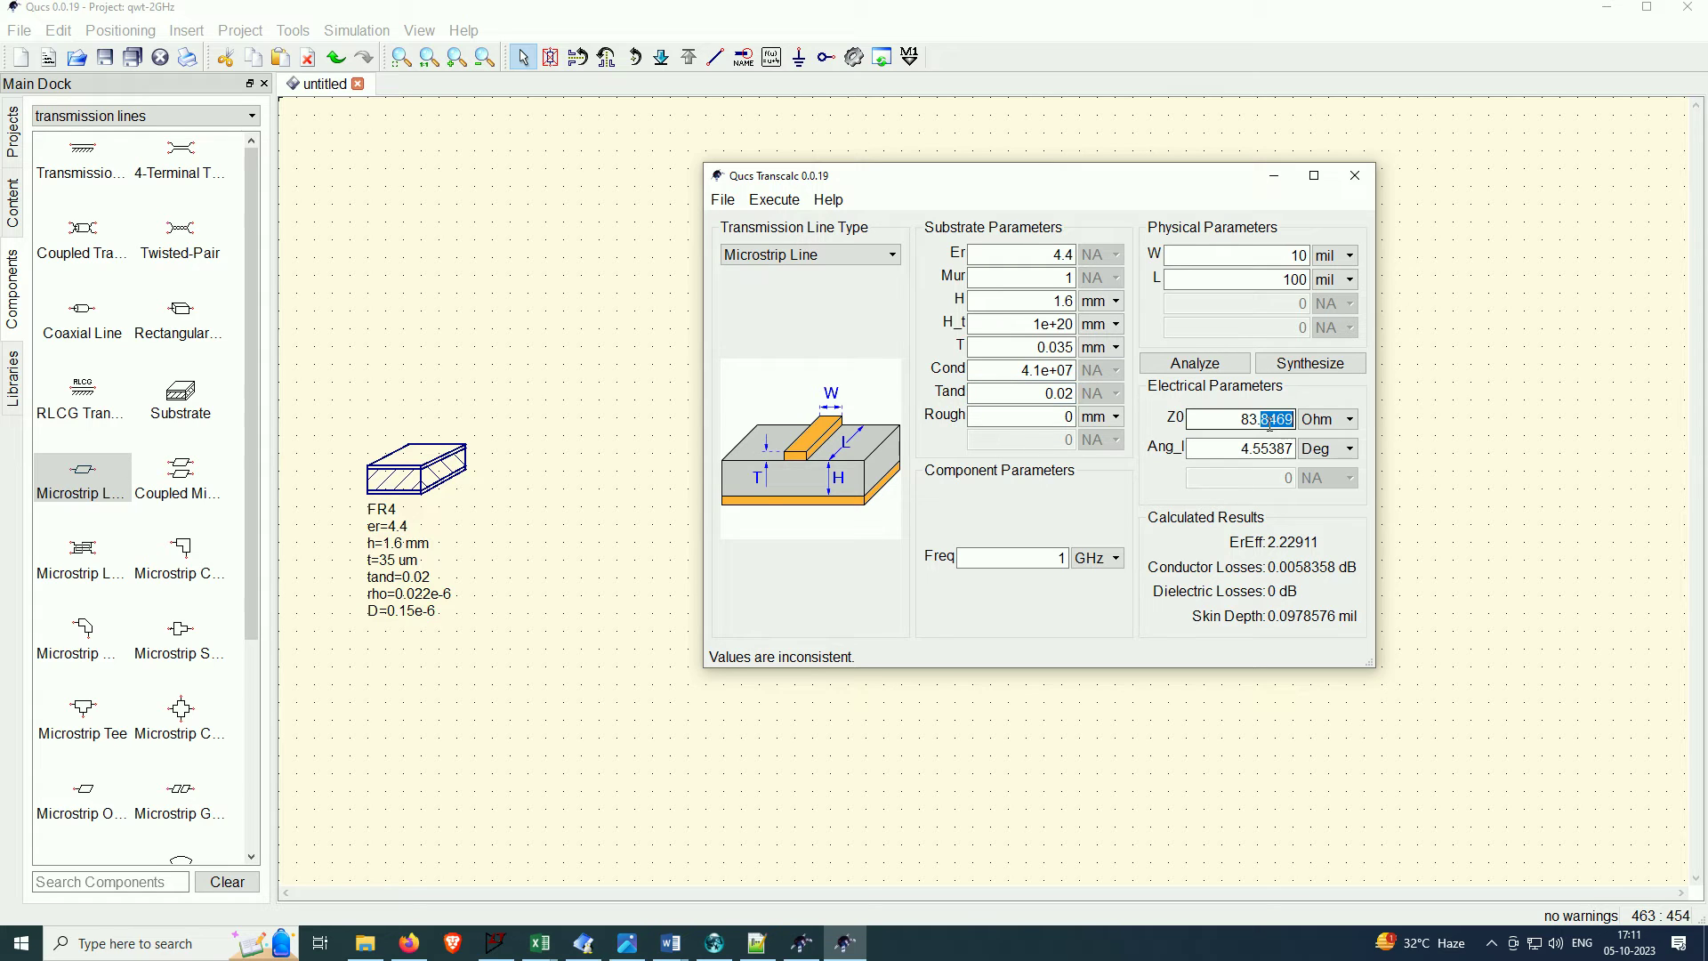
pyautogui.write('70.71')
pyautogui.moveTo(1294, 449); pyautogui.dragTo(1164, 487)
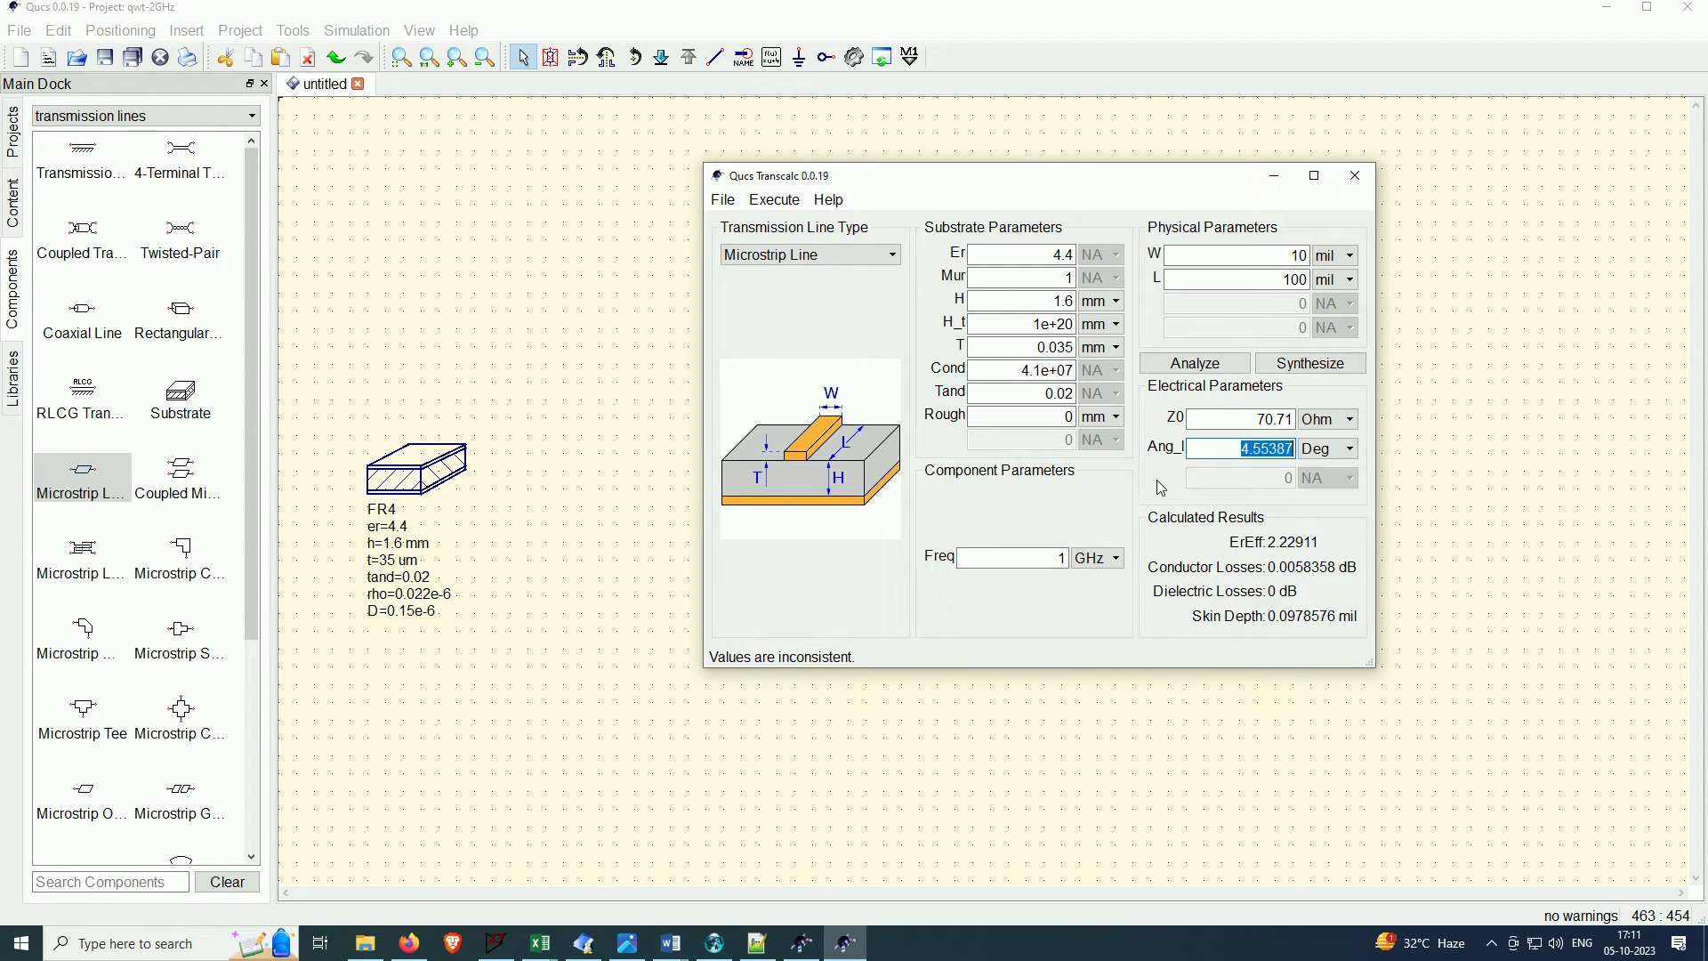
pyautogui.write('90')
pyautogui.doubleClick(1057, 560)
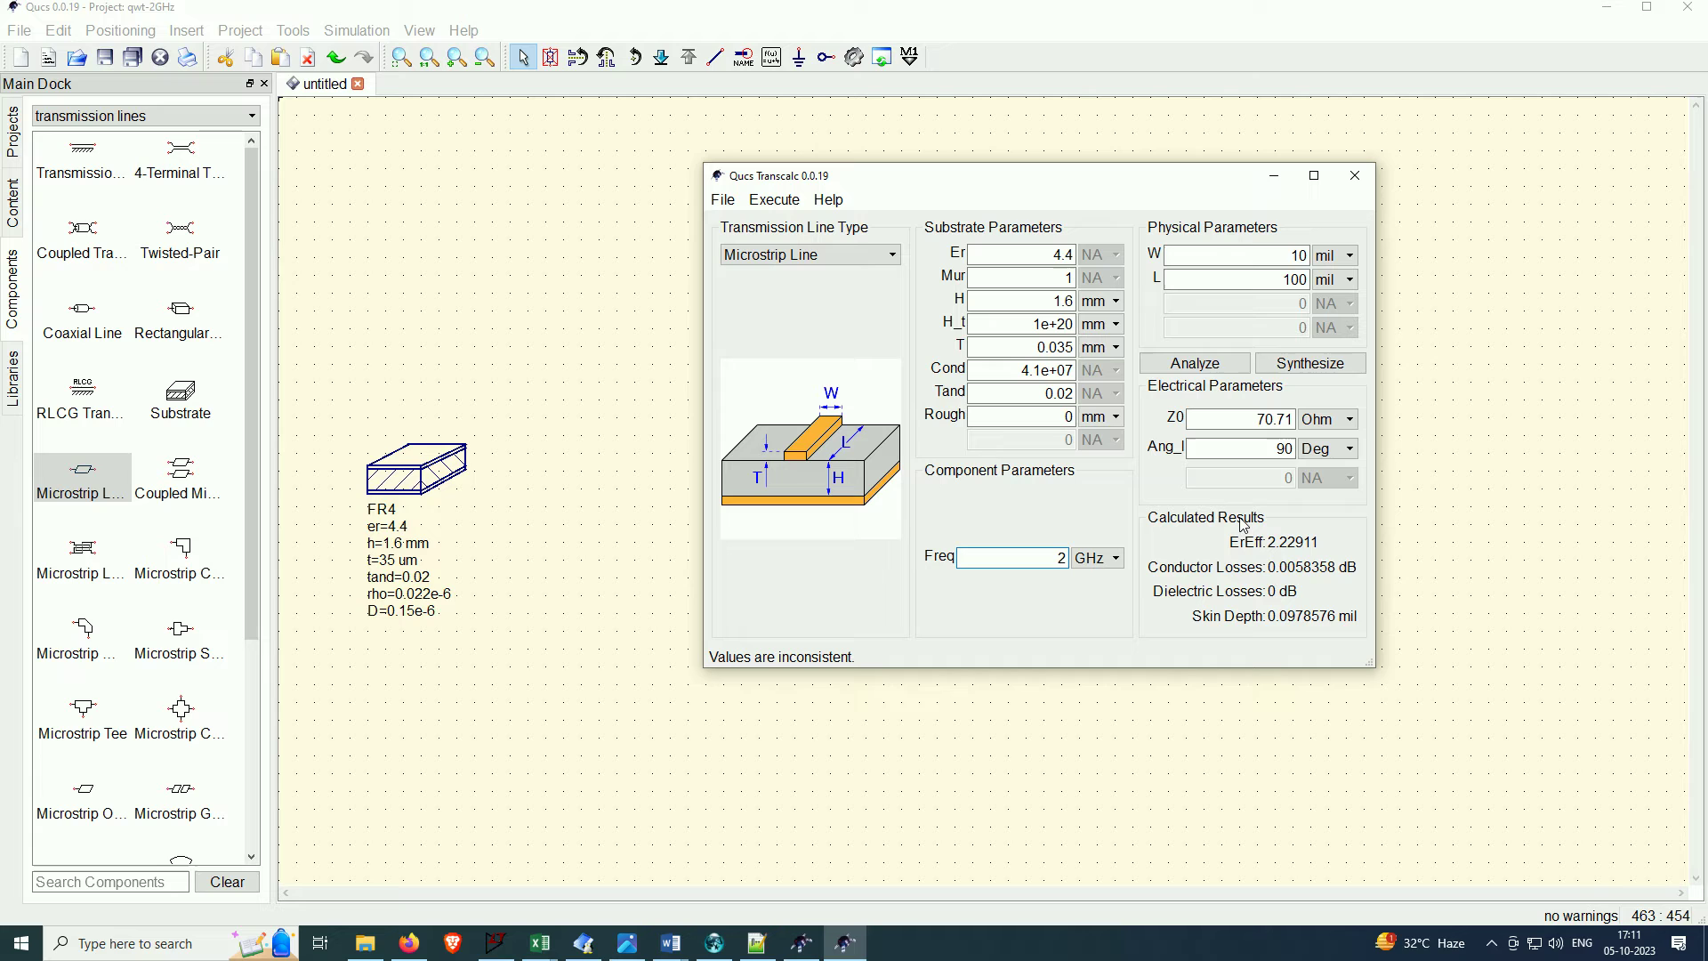
# Synthesize the line in mm (W 1.57807, L 21.1424) and minimize Transcalc
pyautogui.click(1334, 256)
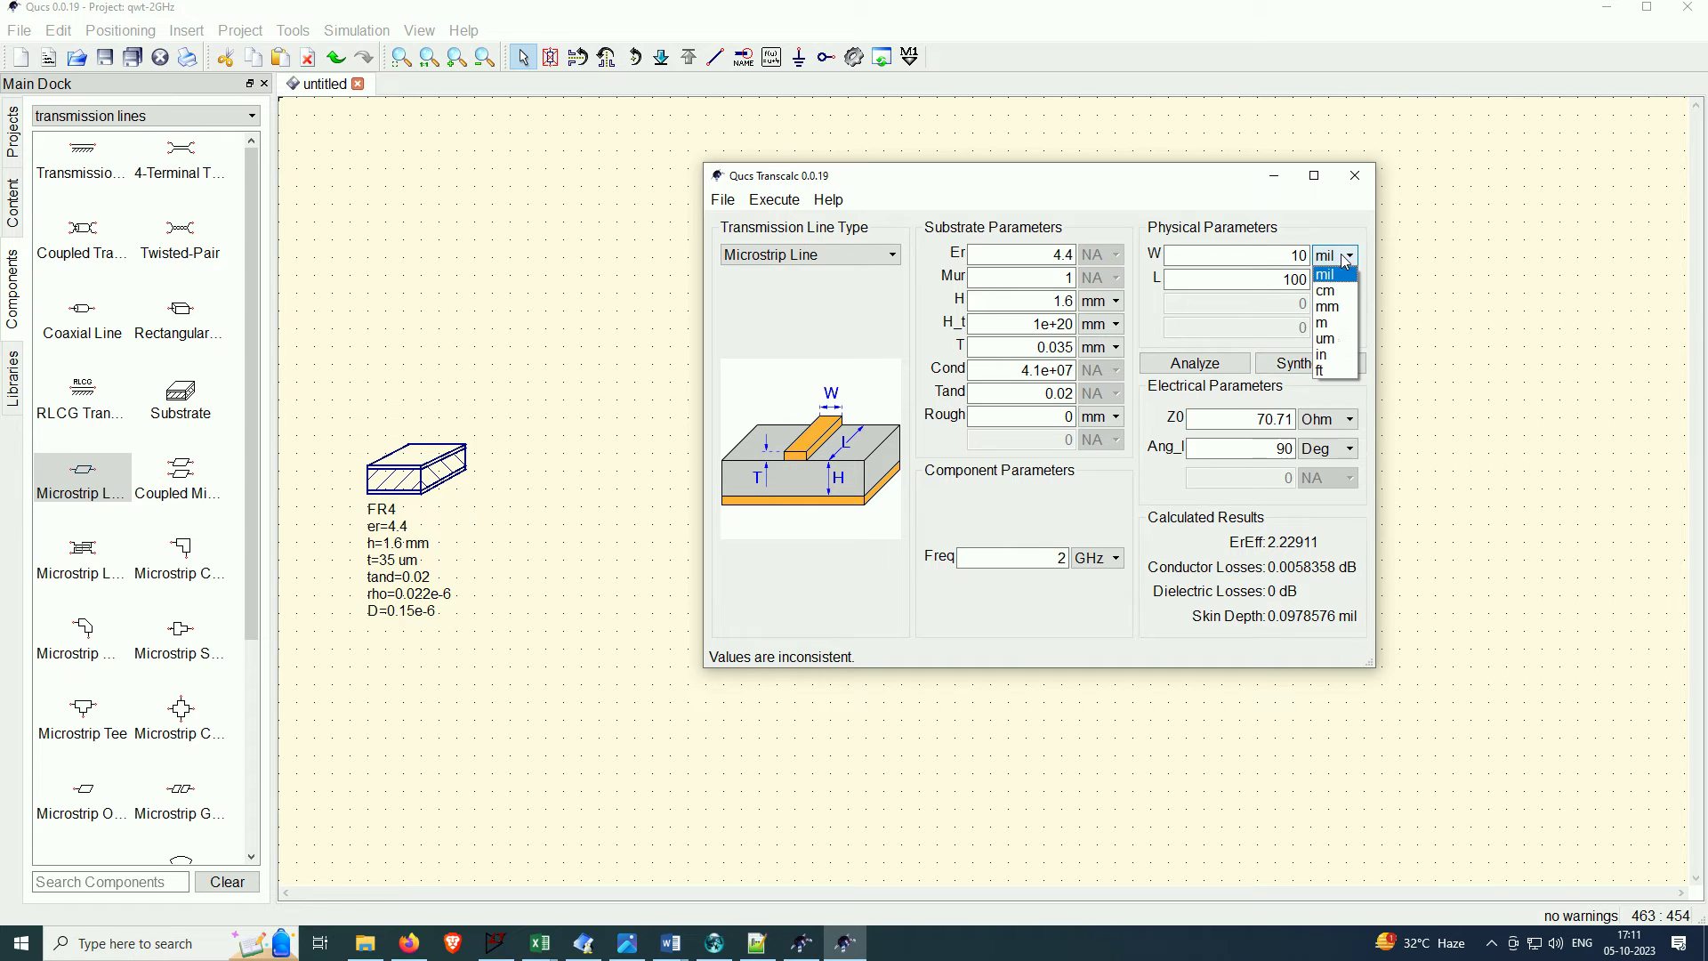
pyautogui.click(1348, 313)
pyautogui.click(1334, 279)
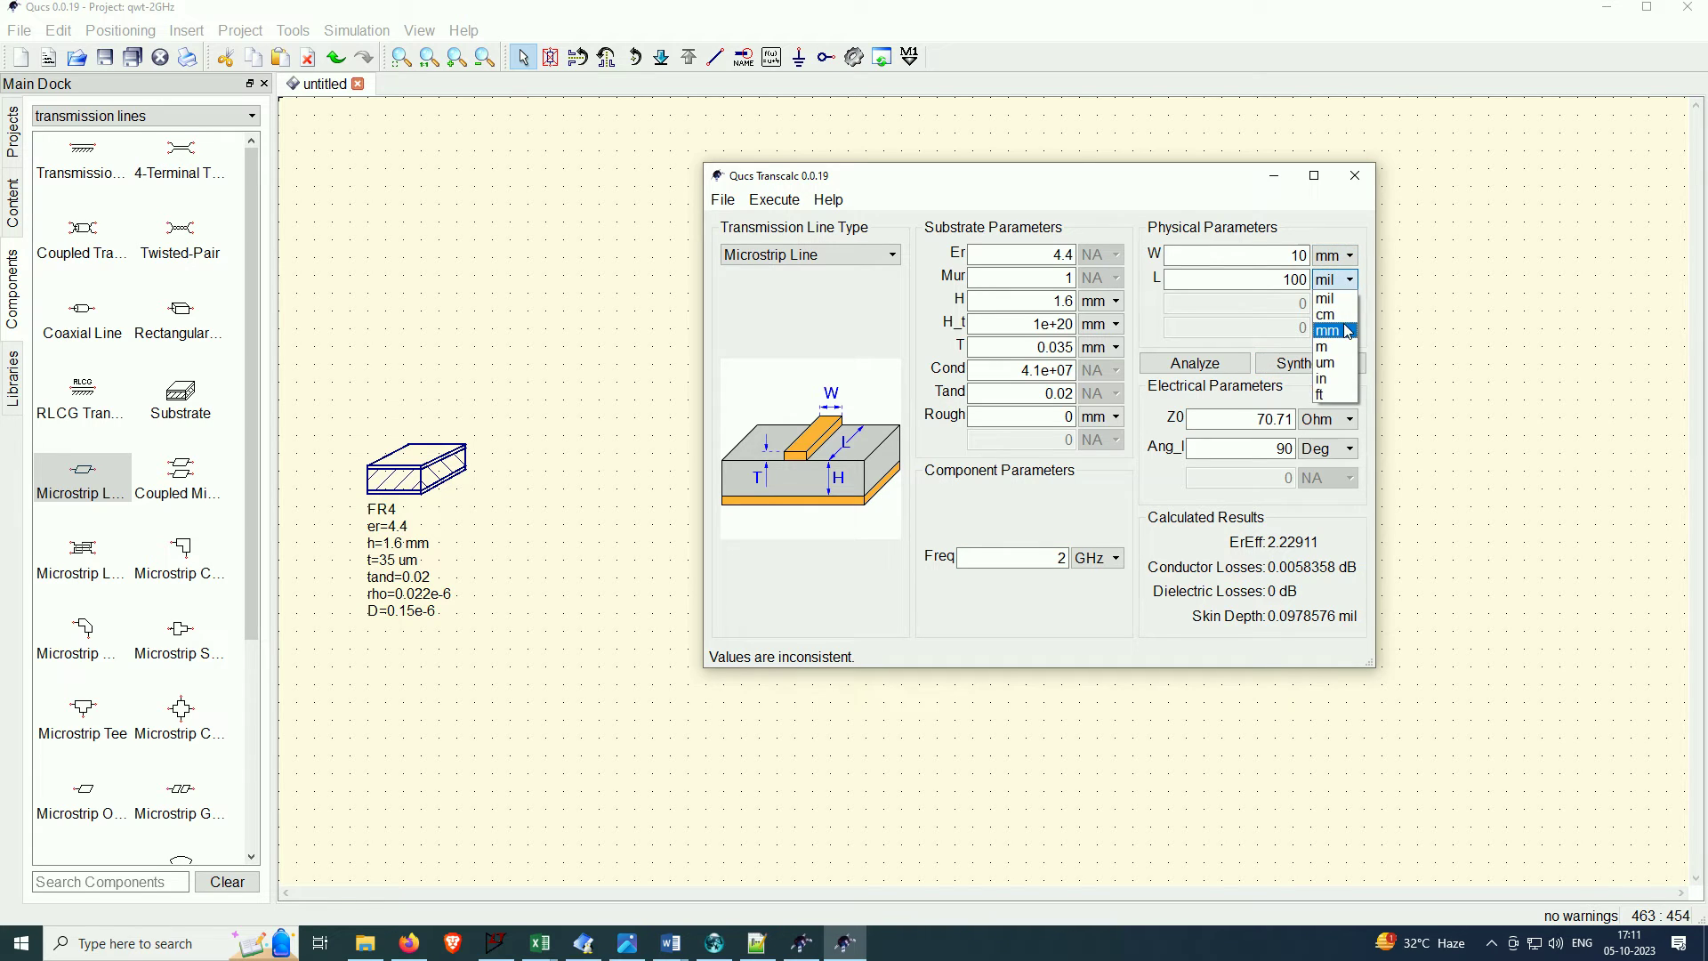
pyautogui.click(1334, 336)
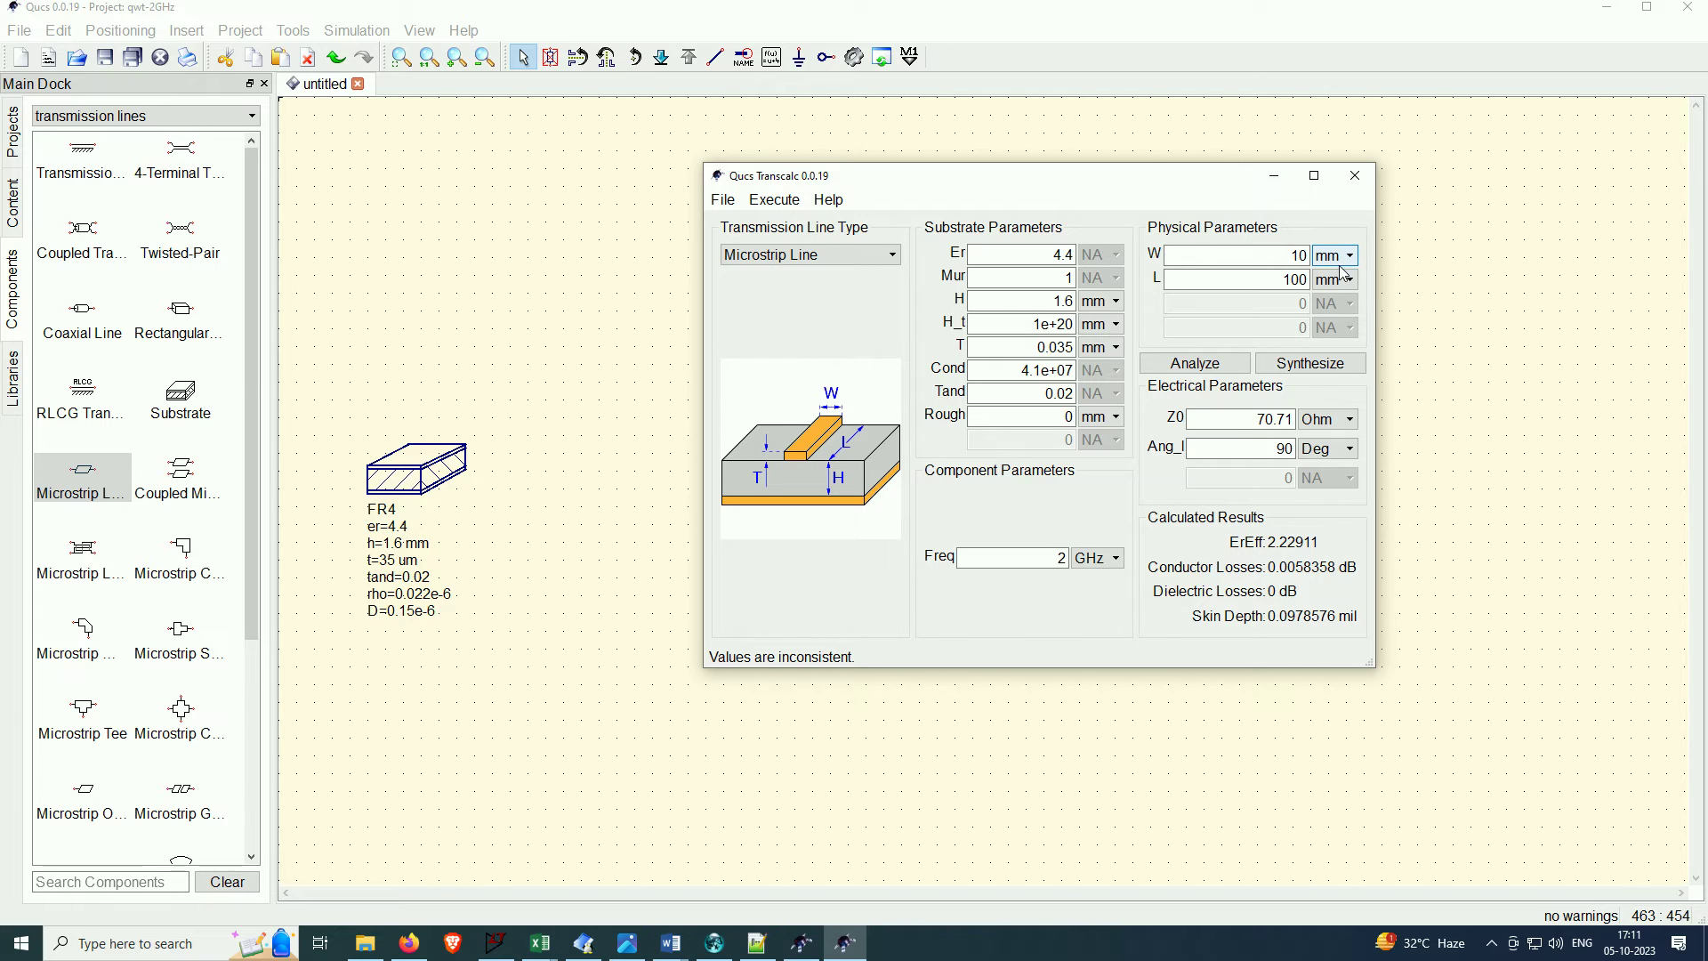
pyautogui.click(1328, 371)
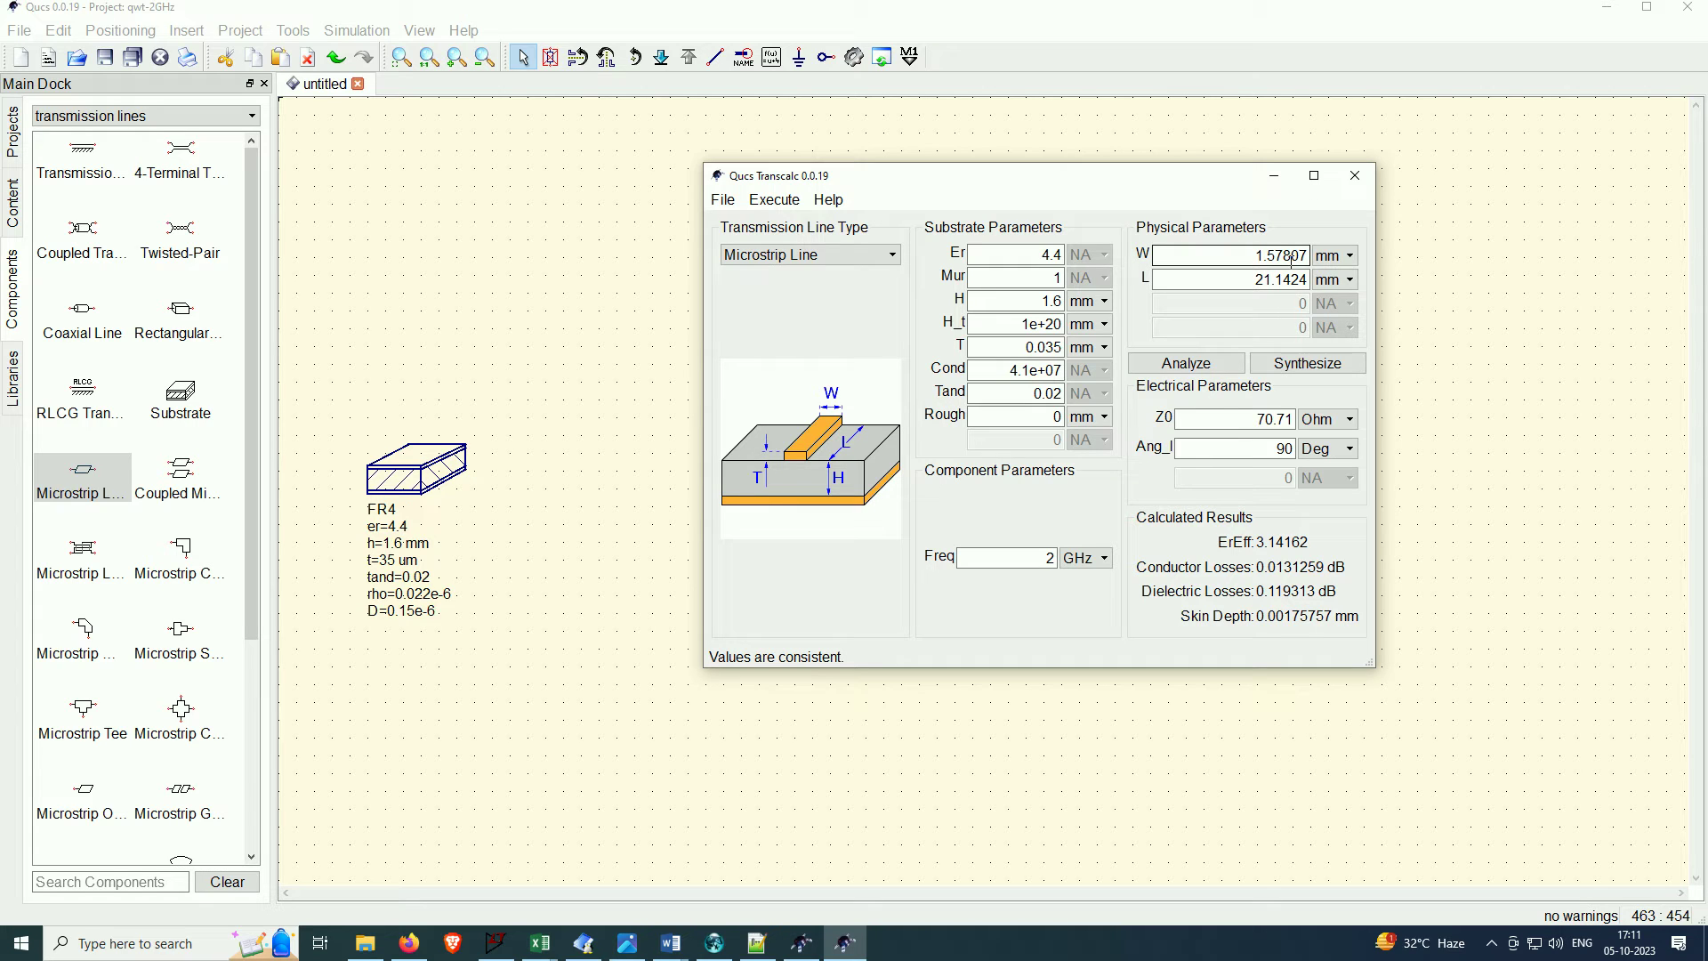
pyautogui.click(1274, 175)
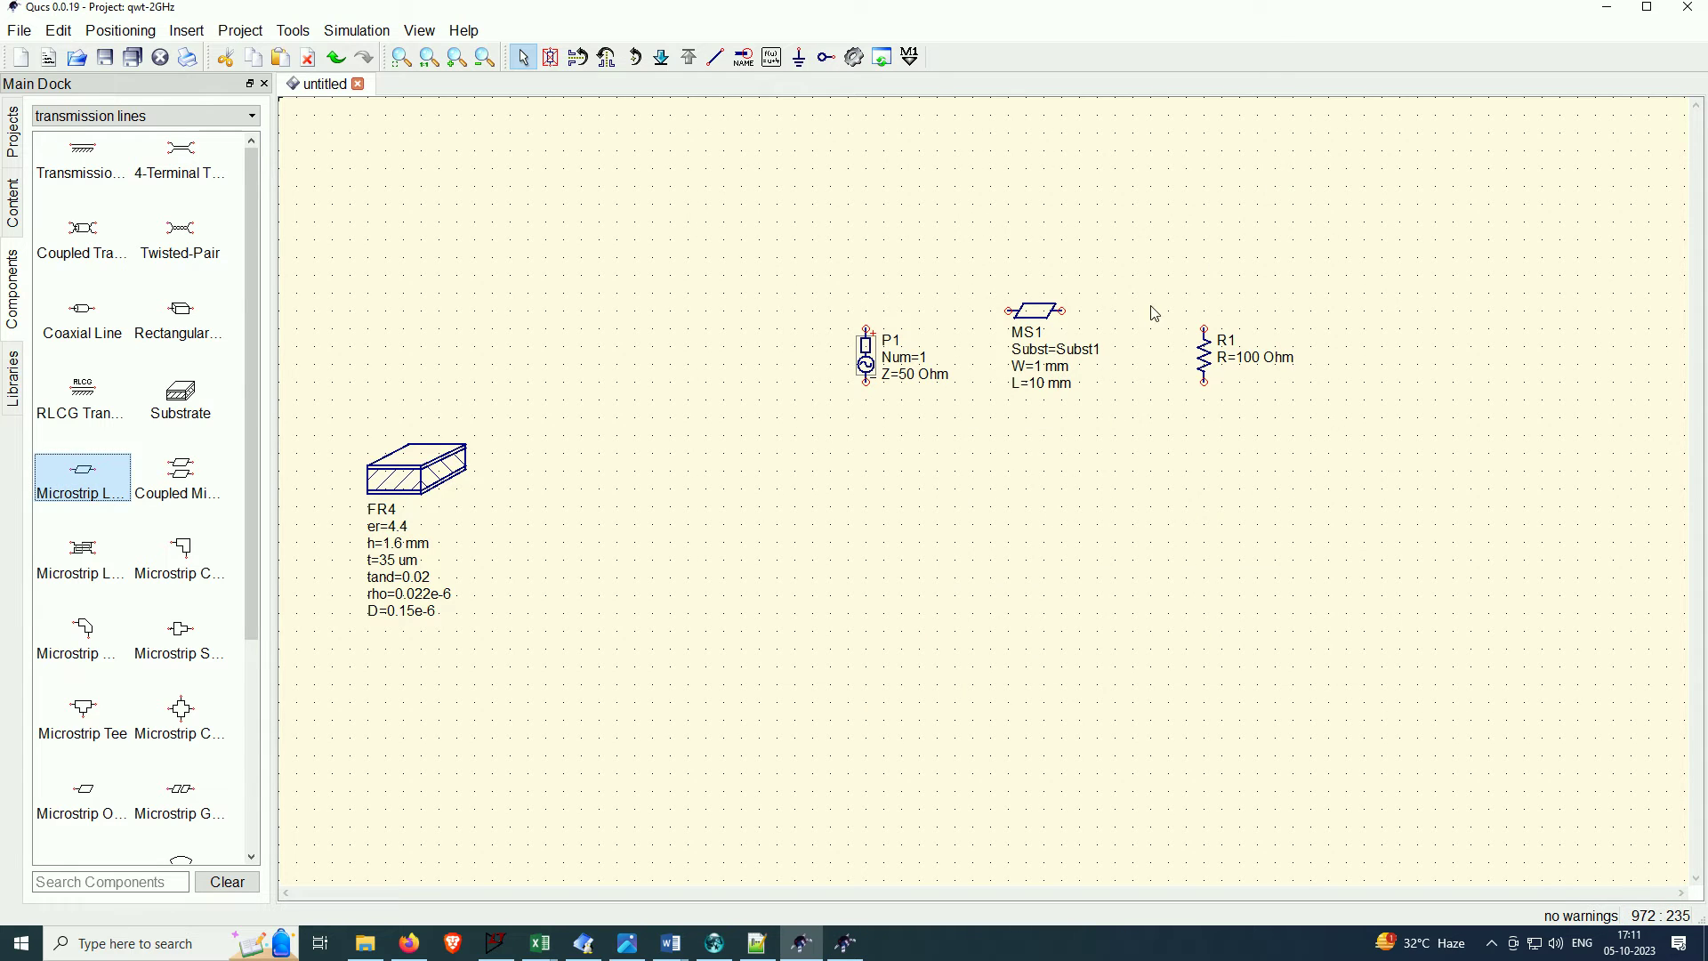
# Set MS1's substrate to FR4 and its width to 1.58 mm
pyautogui.doubleClick(1036, 311)
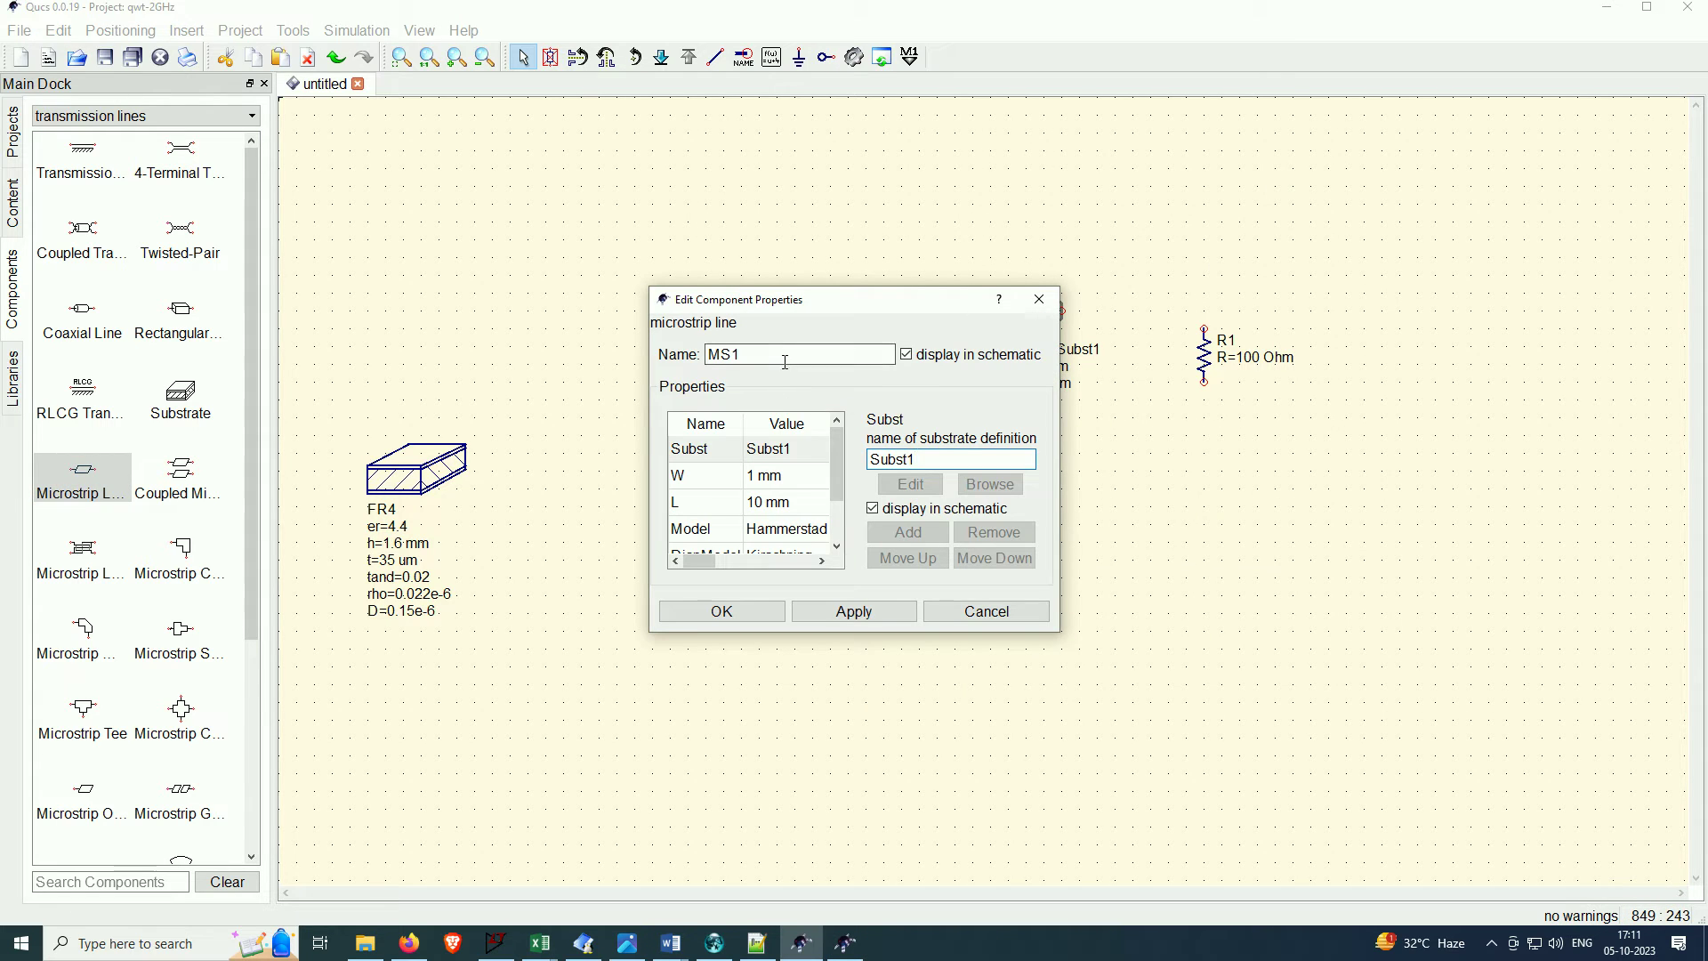
pyautogui.click(787, 448)
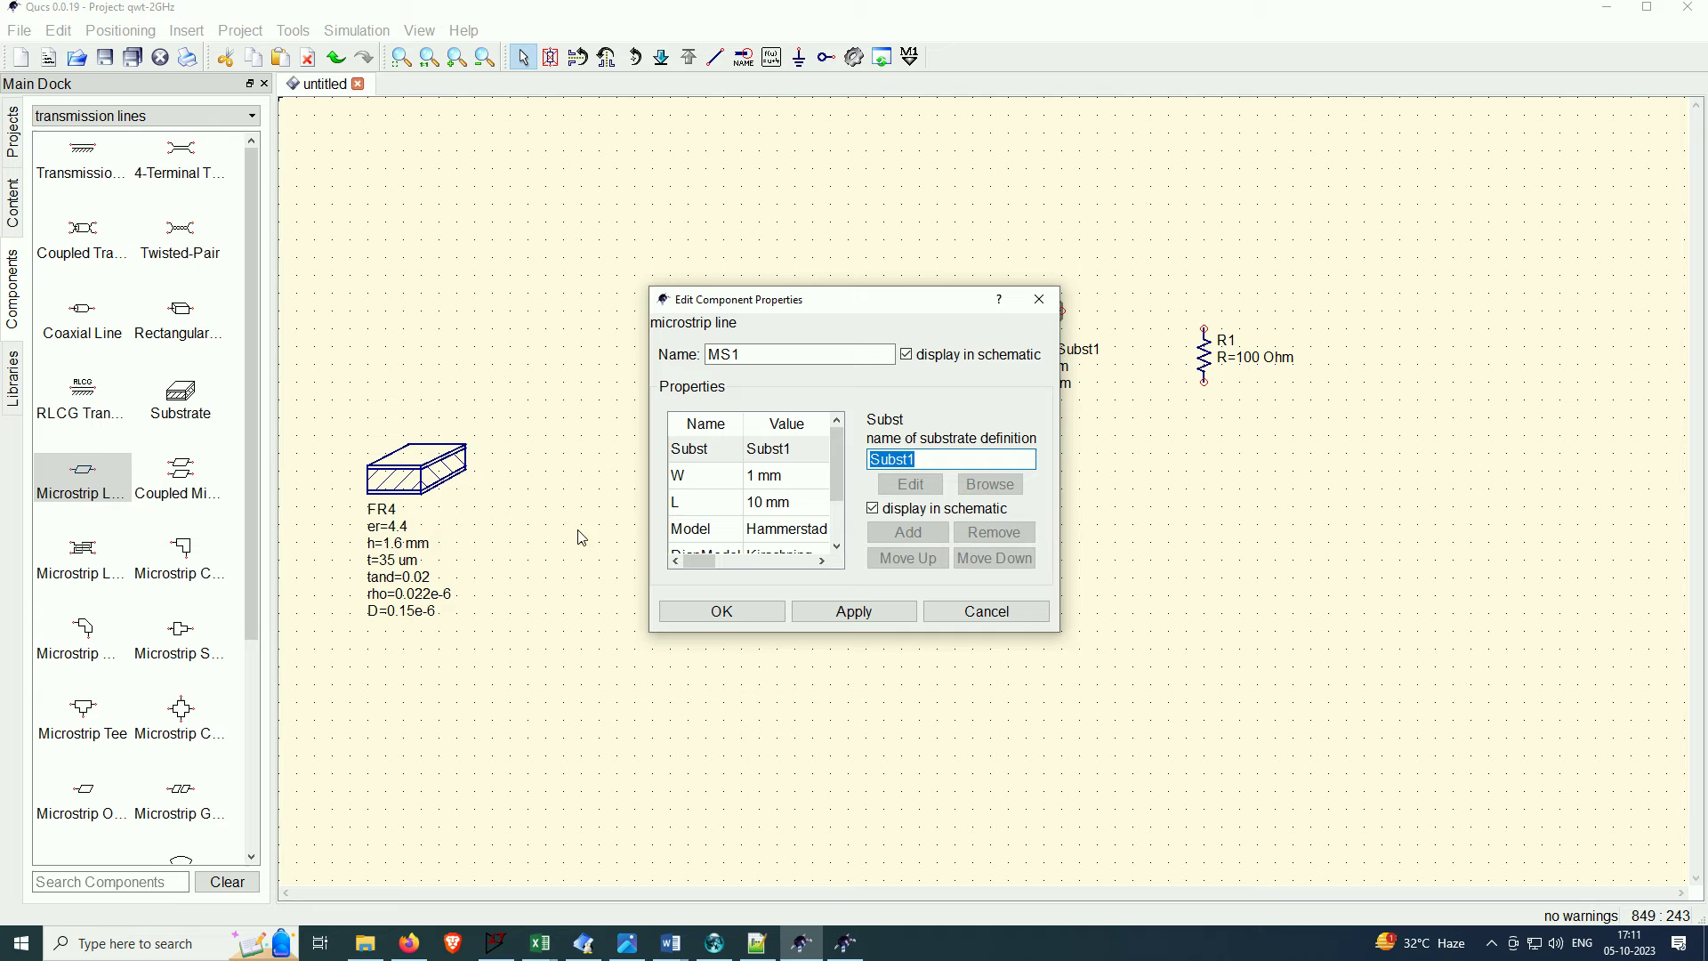
pyautogui.write('FR4')
pyautogui.press('Return')
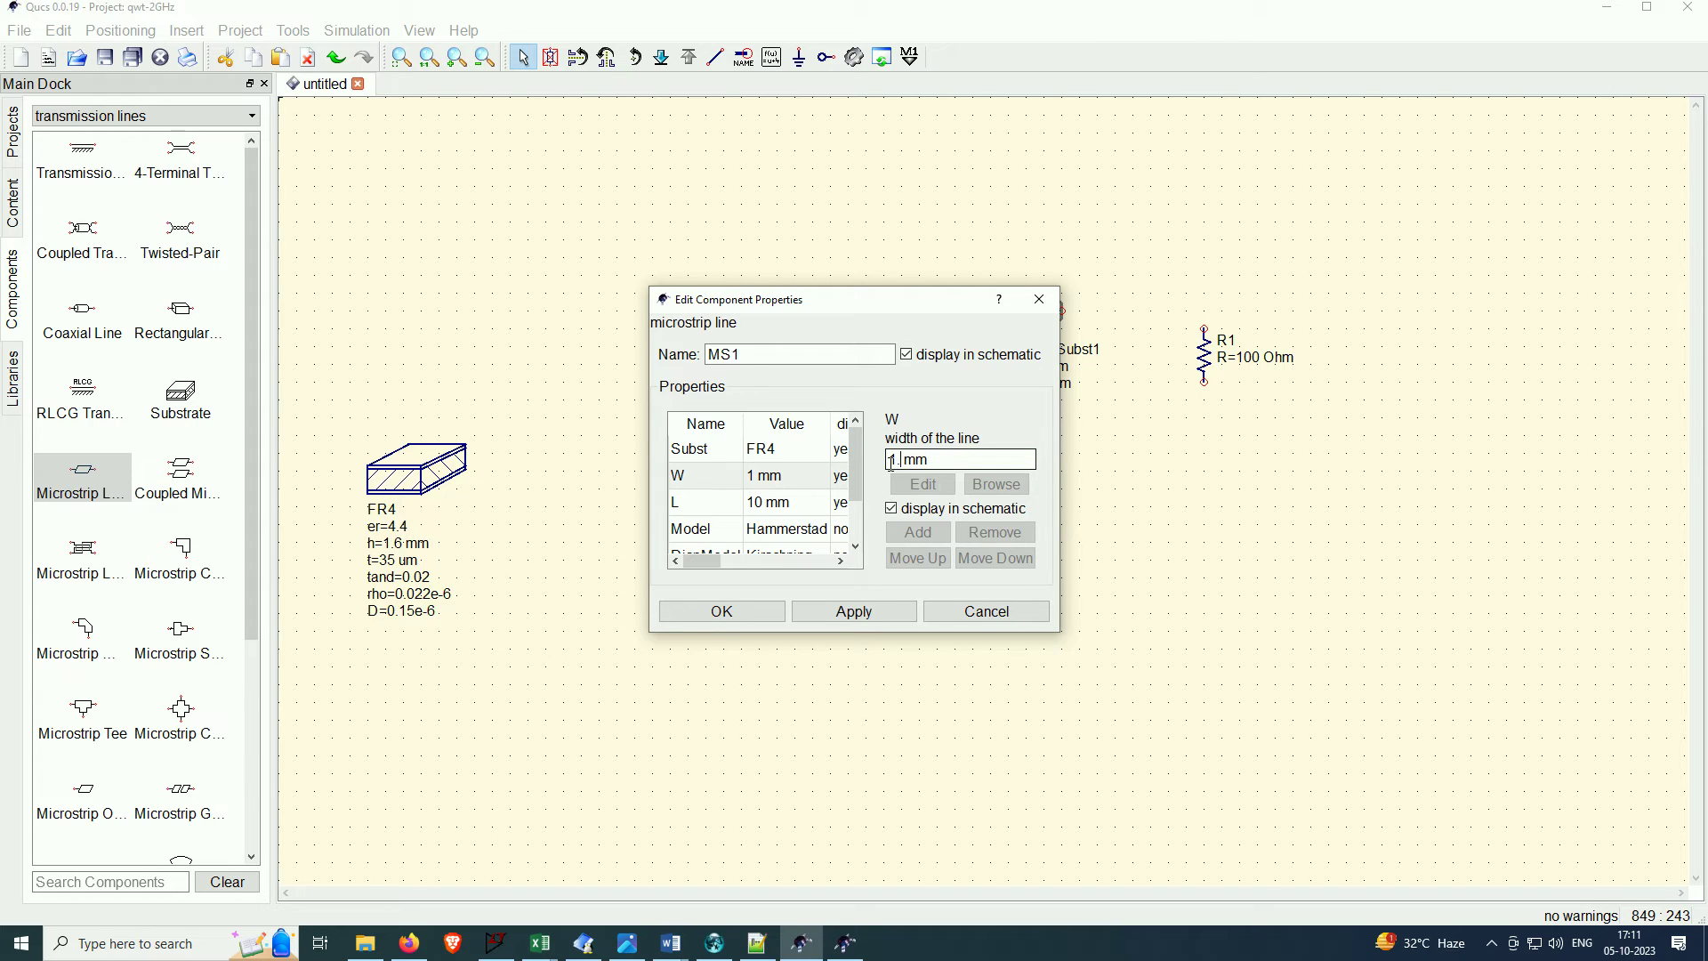
pyautogui.write('.58')
pyautogui.press('Return')
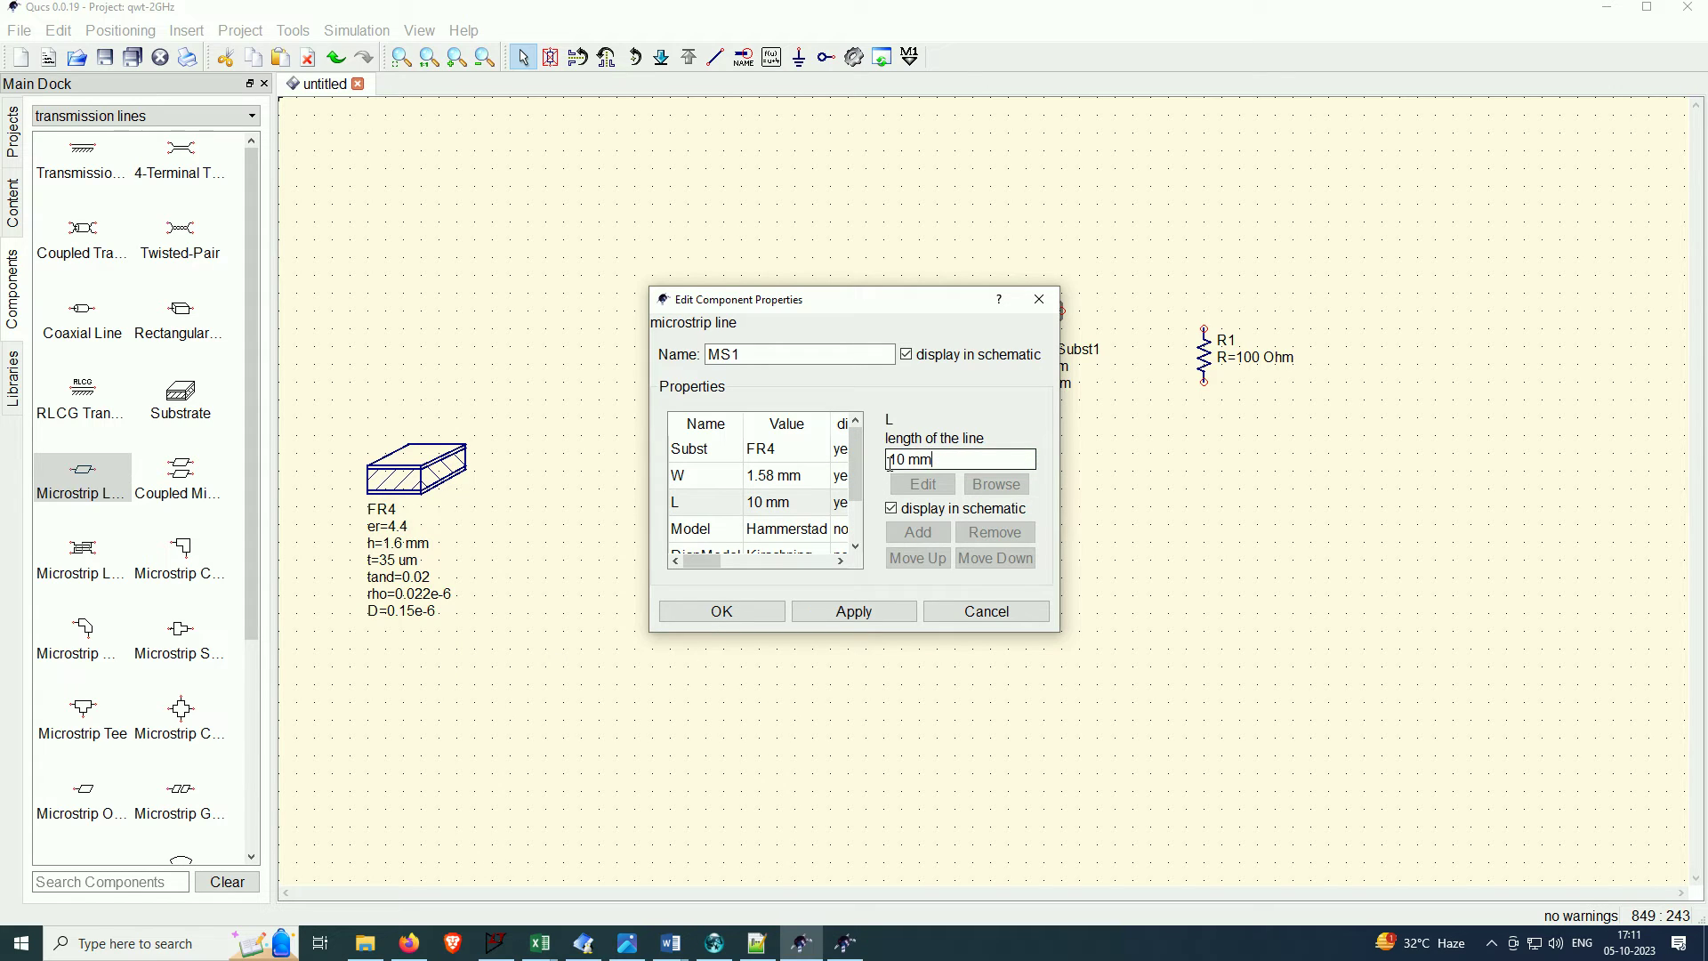
# Recheck Transcalc, set MS1's length to 21.14 mm and confirm the properties
pyautogui.click(843, 944)
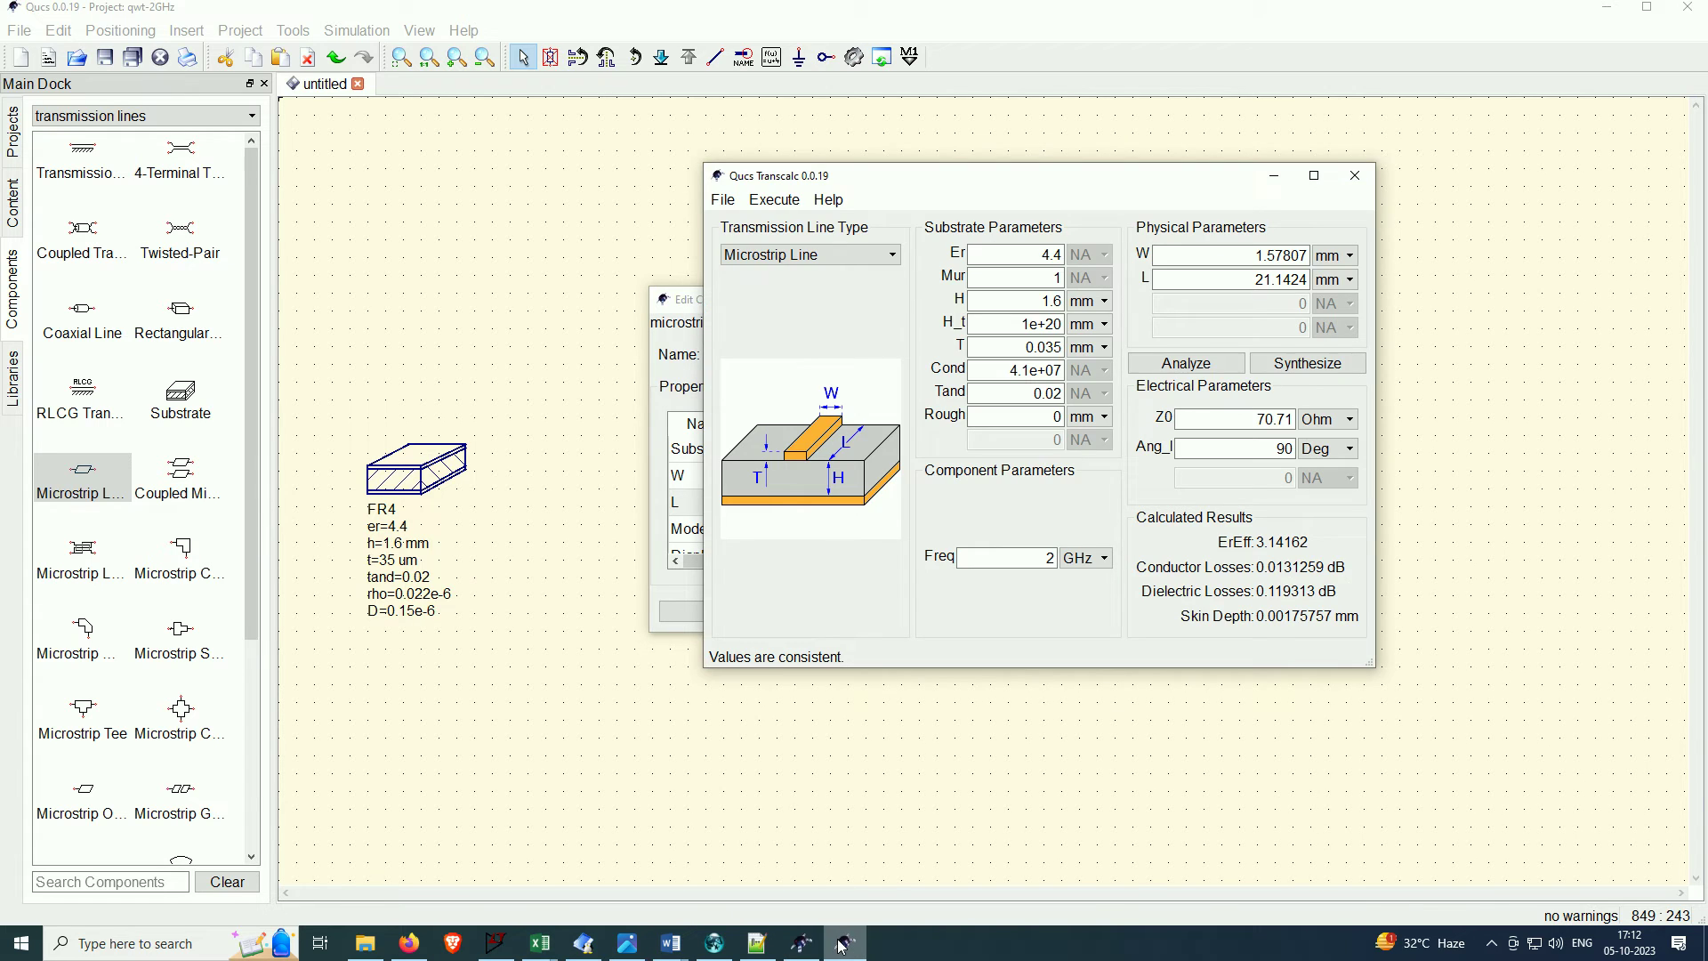
pyautogui.click(841, 947)
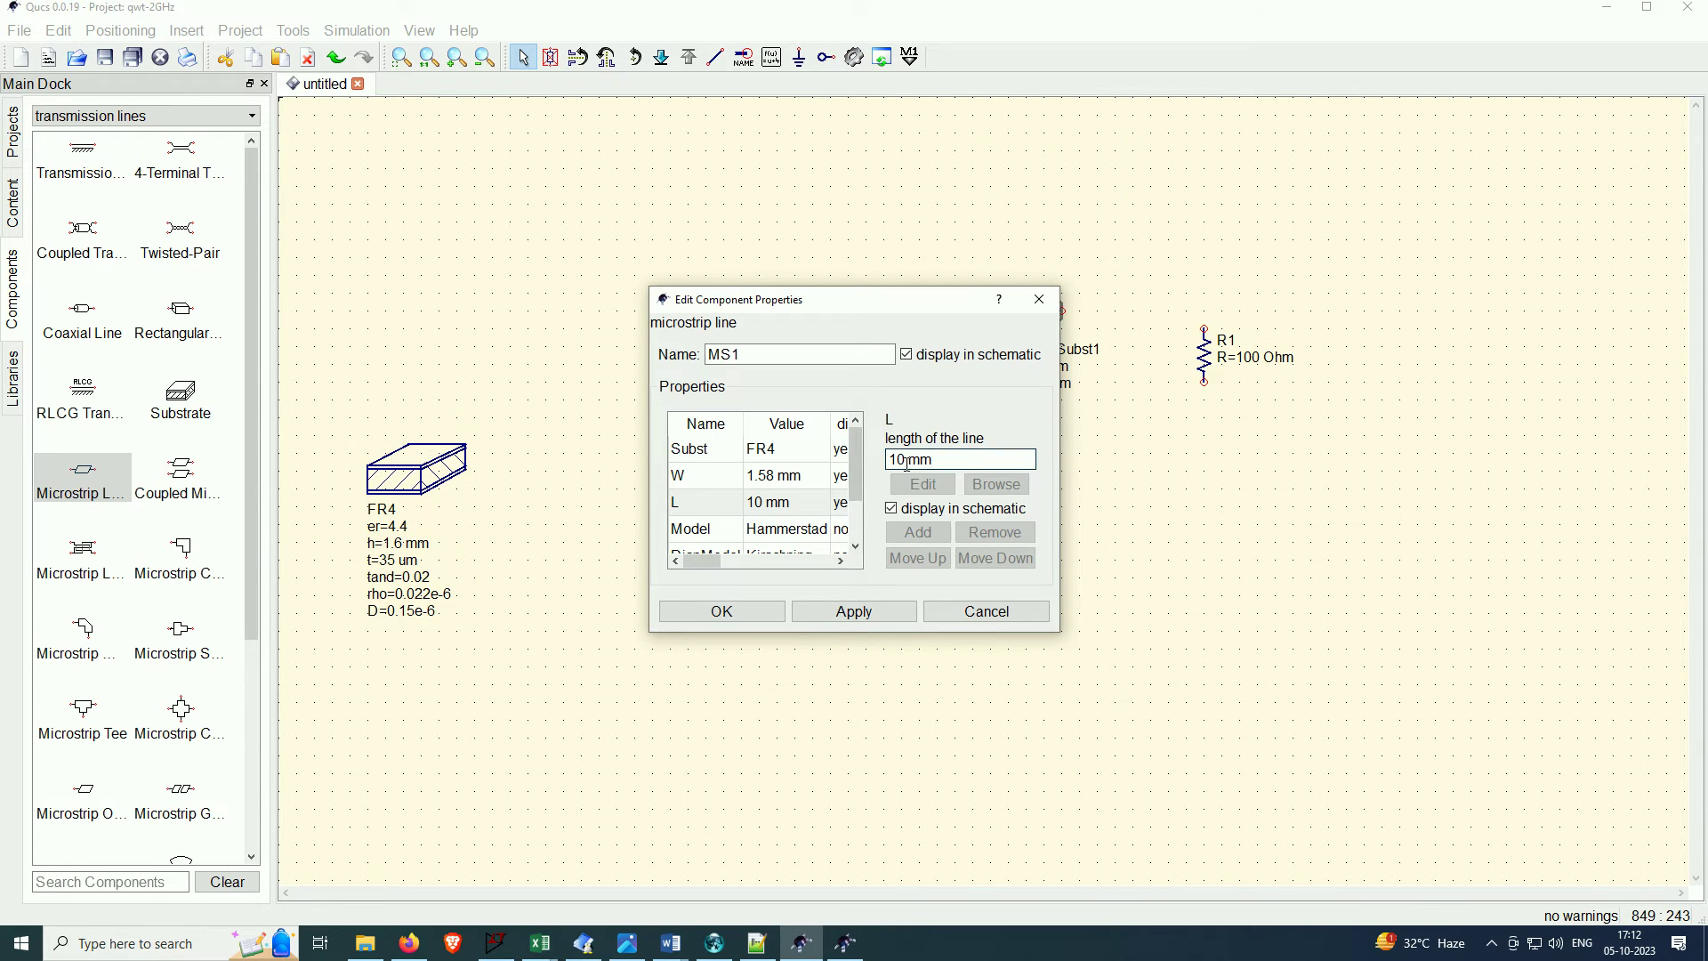
pyautogui.write('21.14')
pyautogui.press('Return')
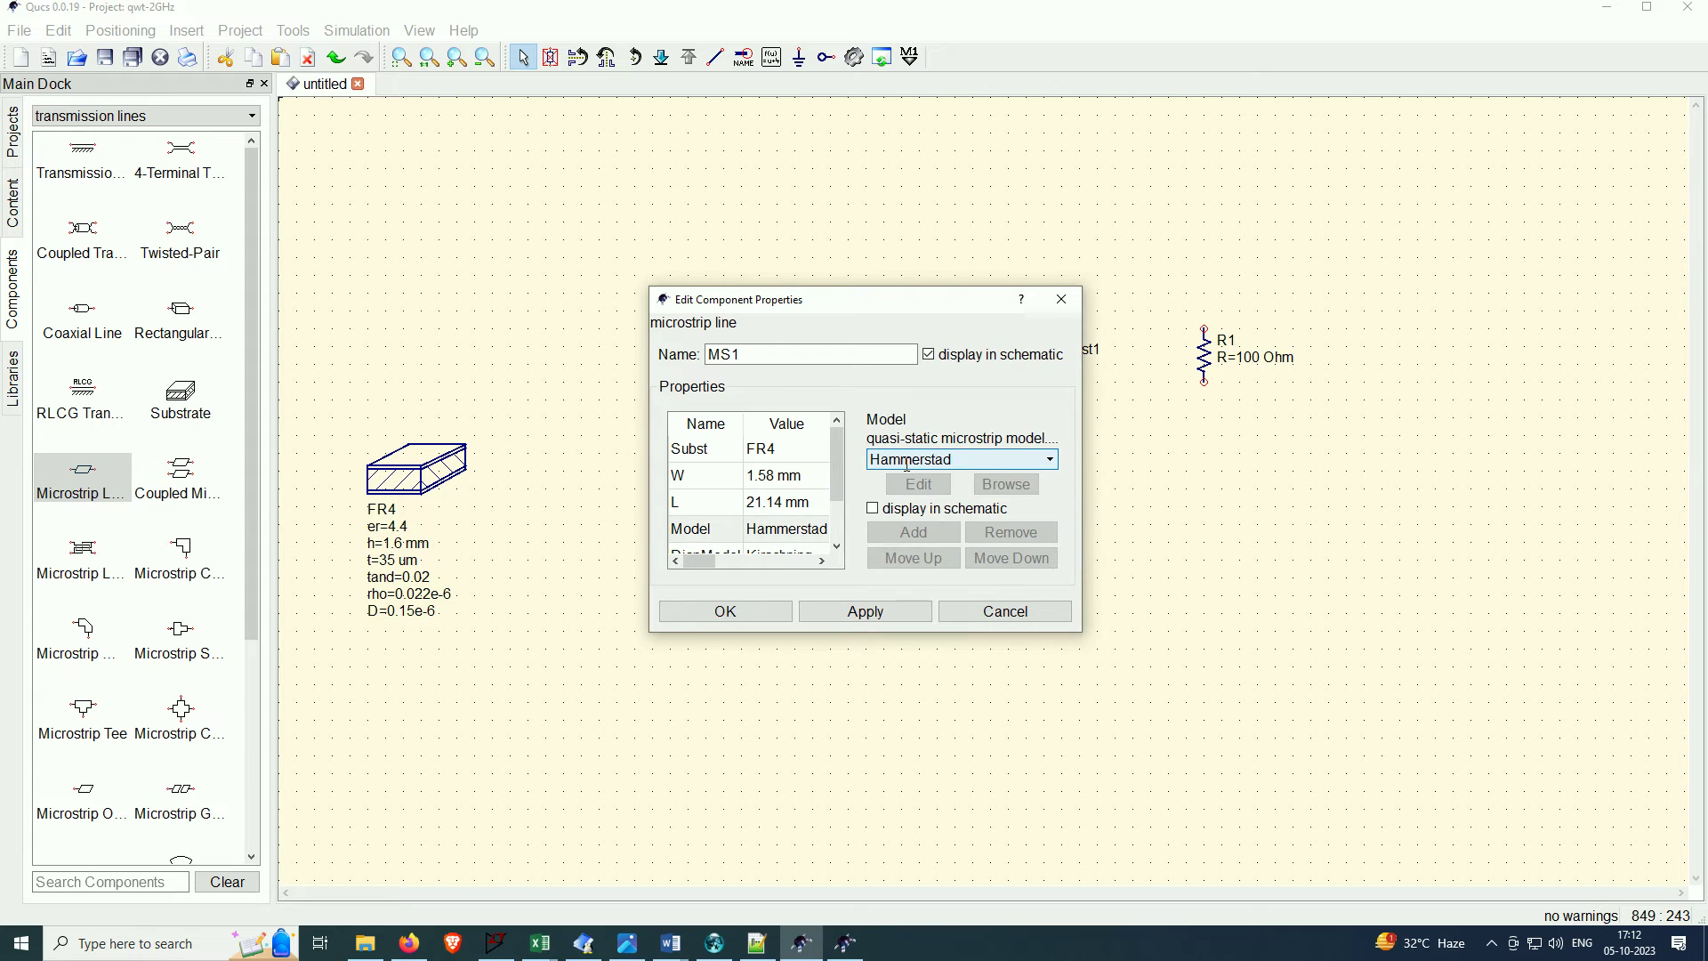
pyautogui.scroll(-1, 761, 545)
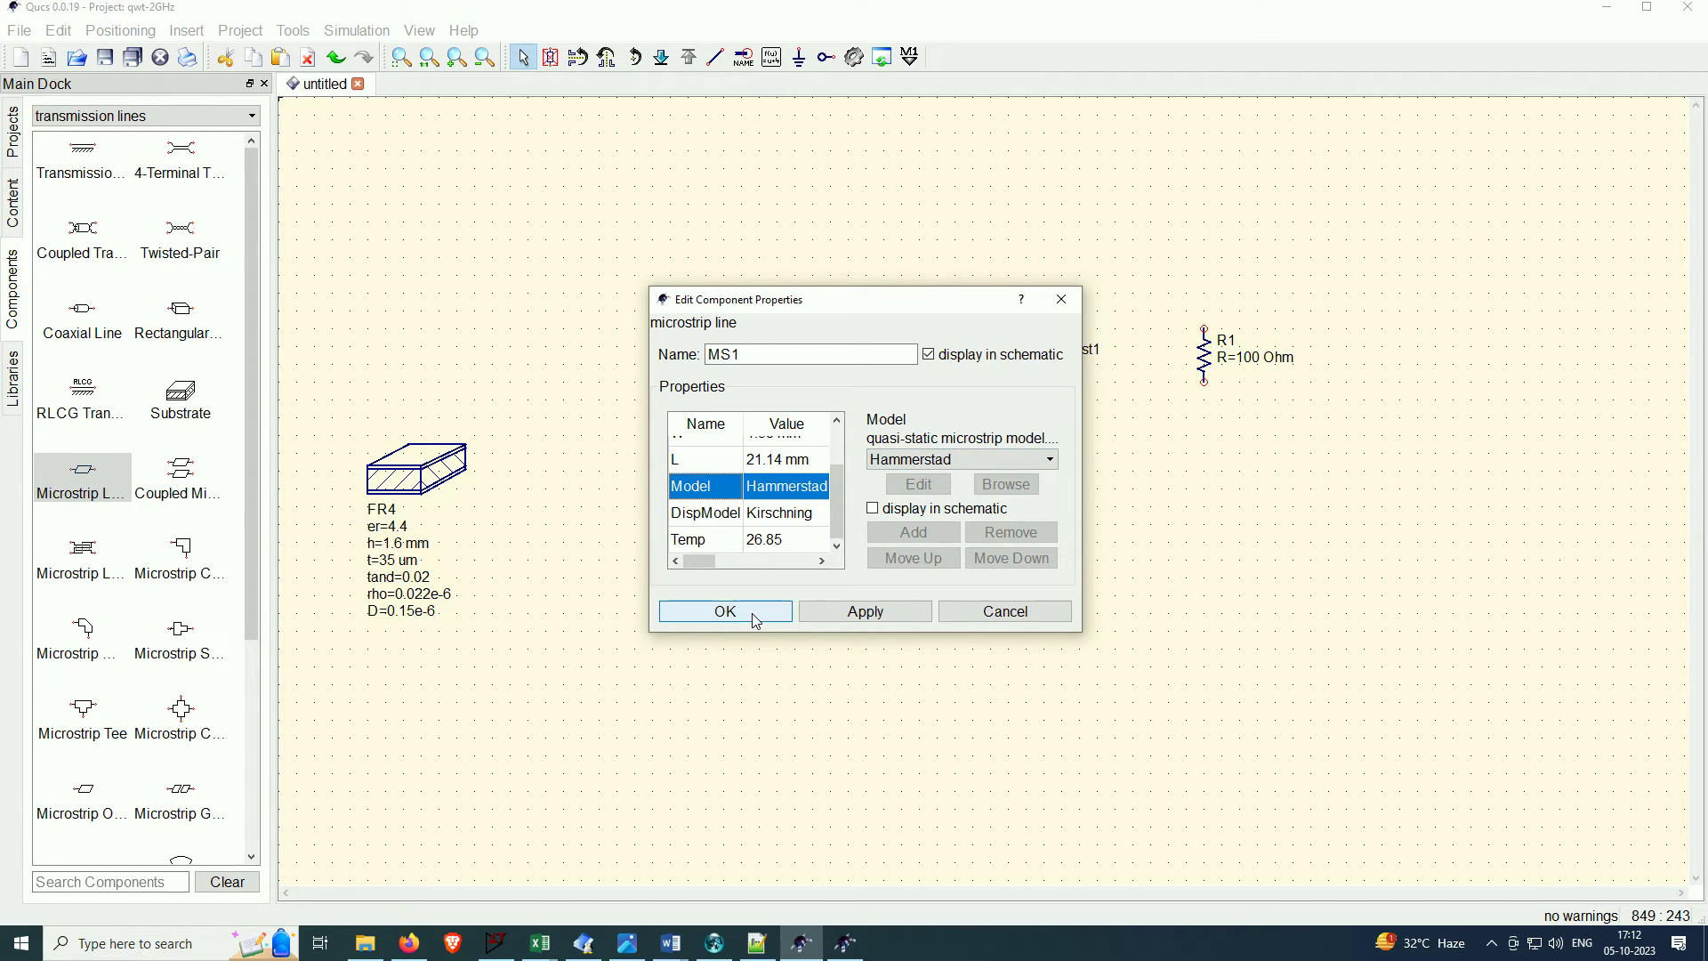
pyautogui.click(725, 611)
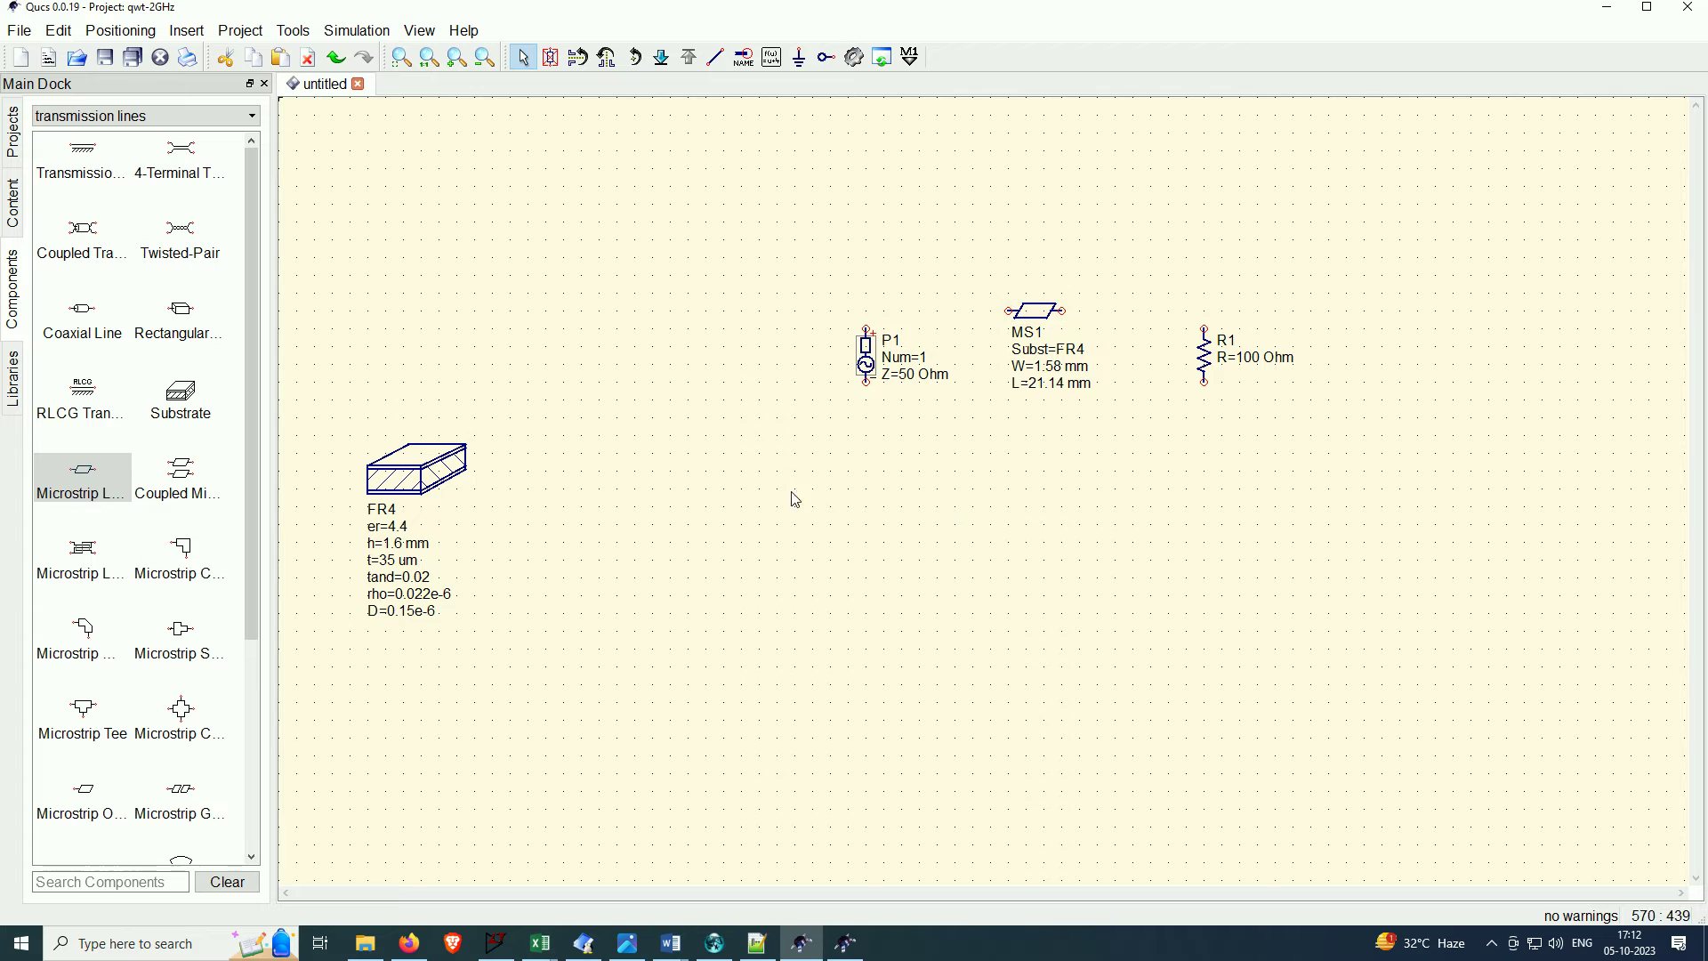
# Place ground symbols under port P1 and resistor R1
pyautogui.click(798, 57)
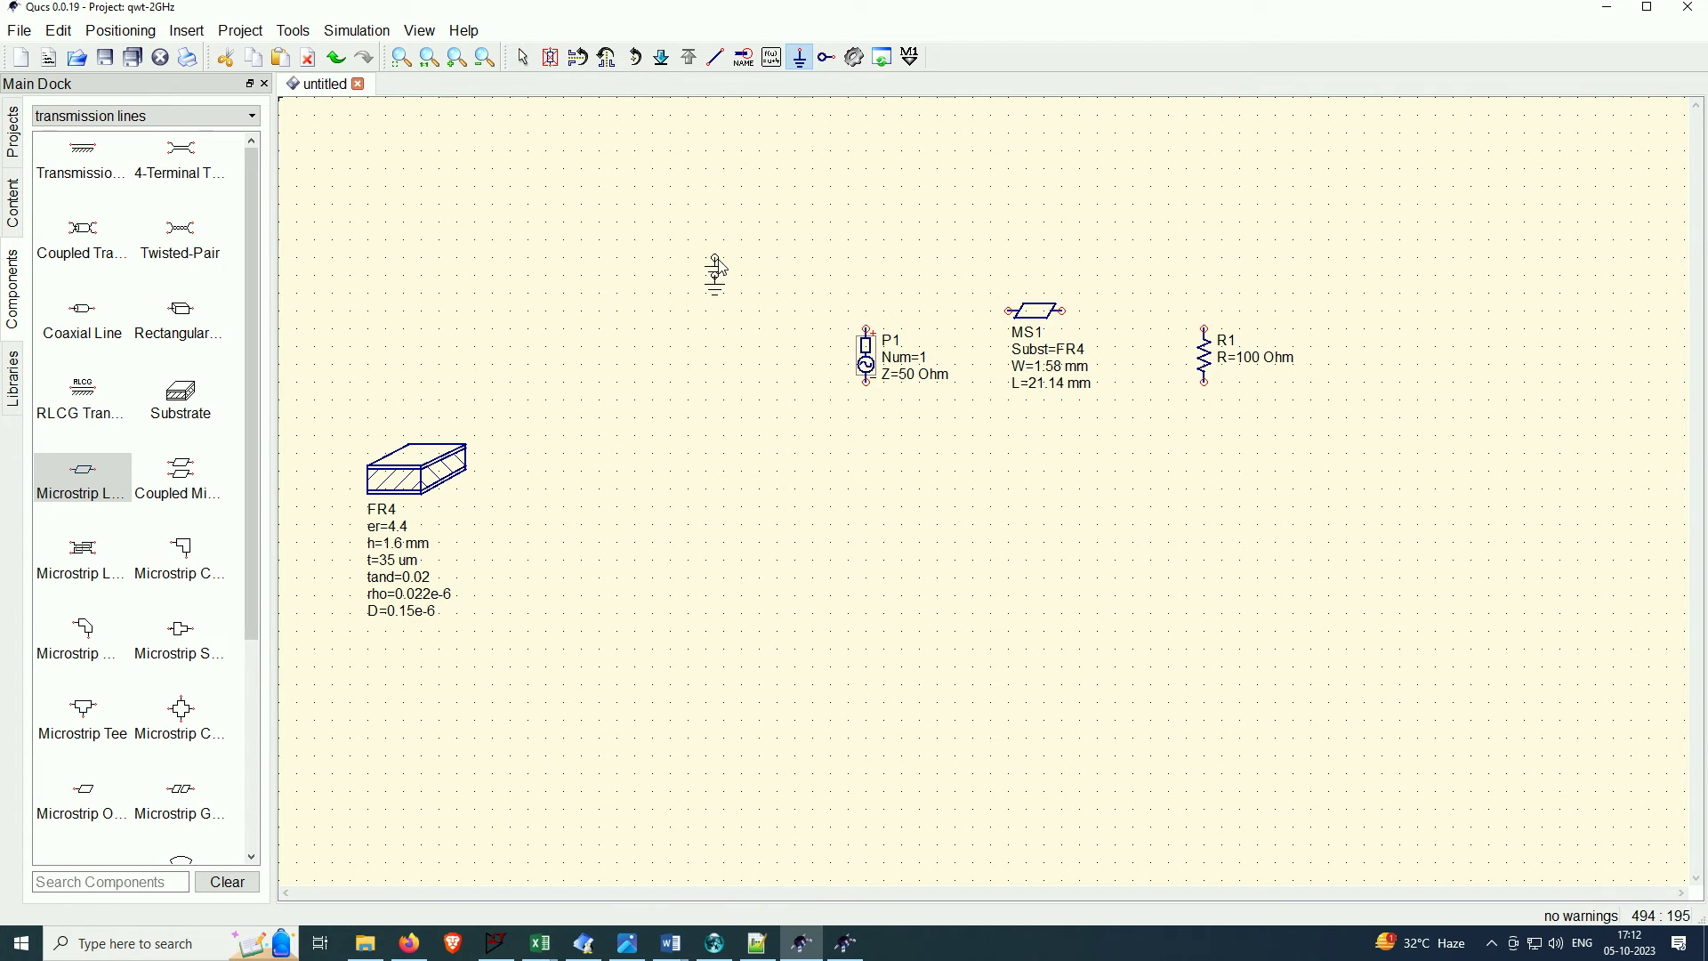
pyautogui.click(868, 411)
pyautogui.click(1204, 411)
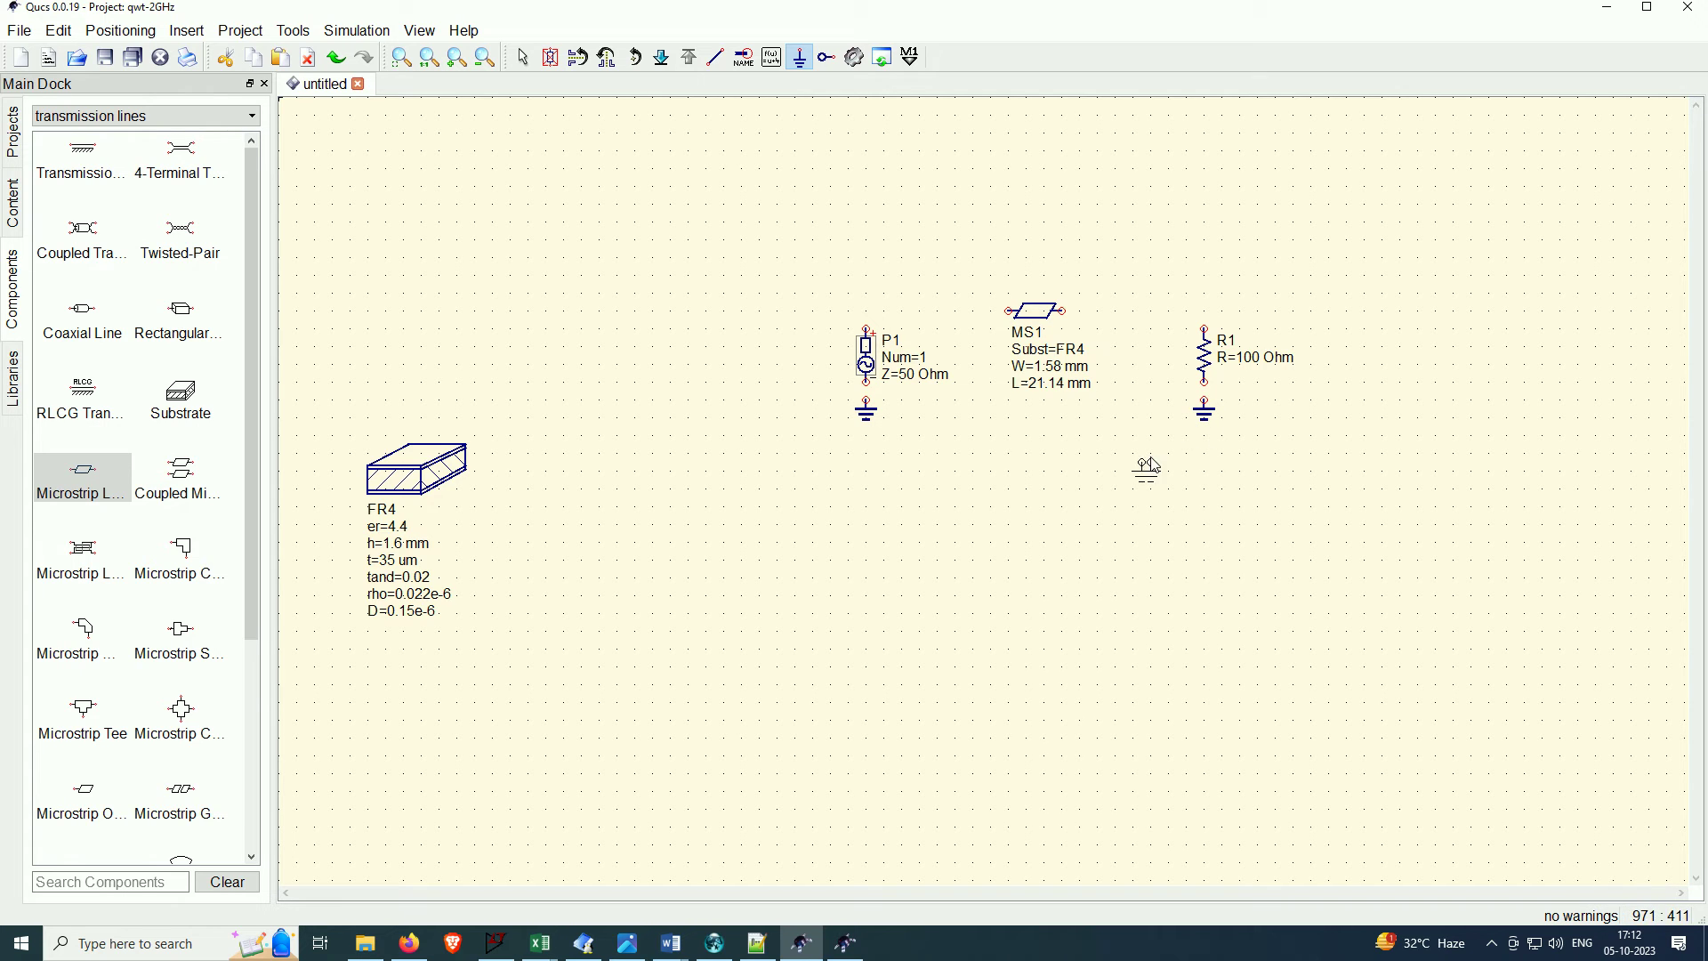
pyautogui.press('Escape')
# Wire P1 to MS1's left pin and MS1's right pin to R1
pyautogui.click(715, 57)
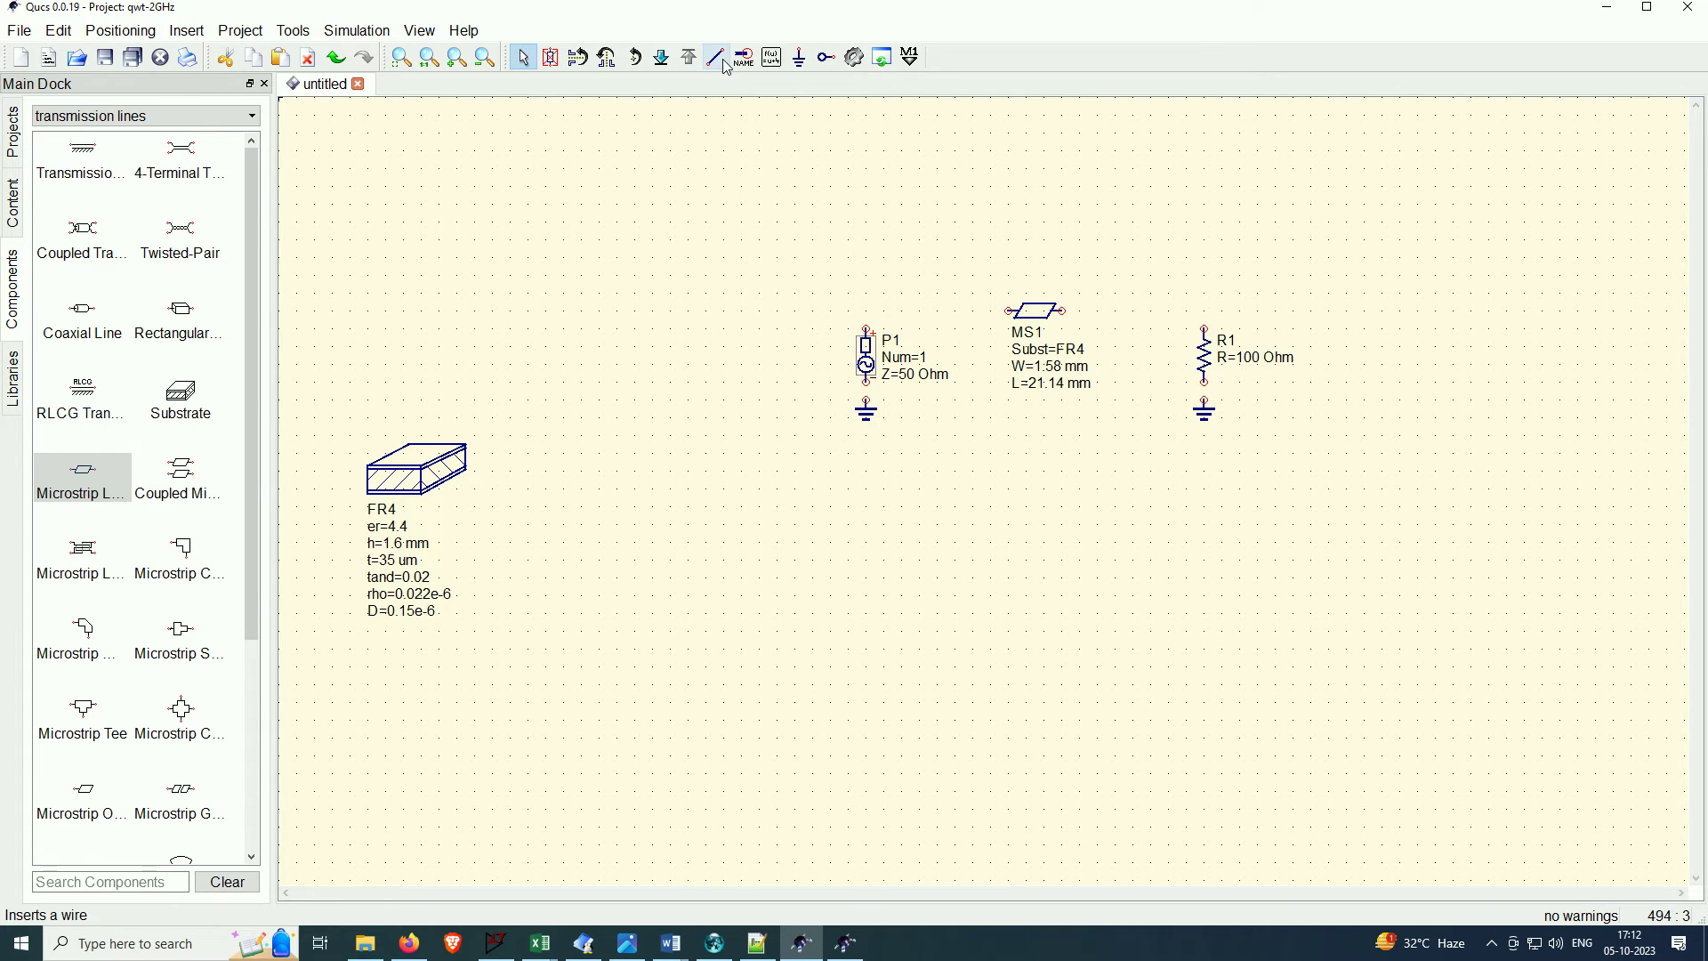
pyautogui.click(866, 311)
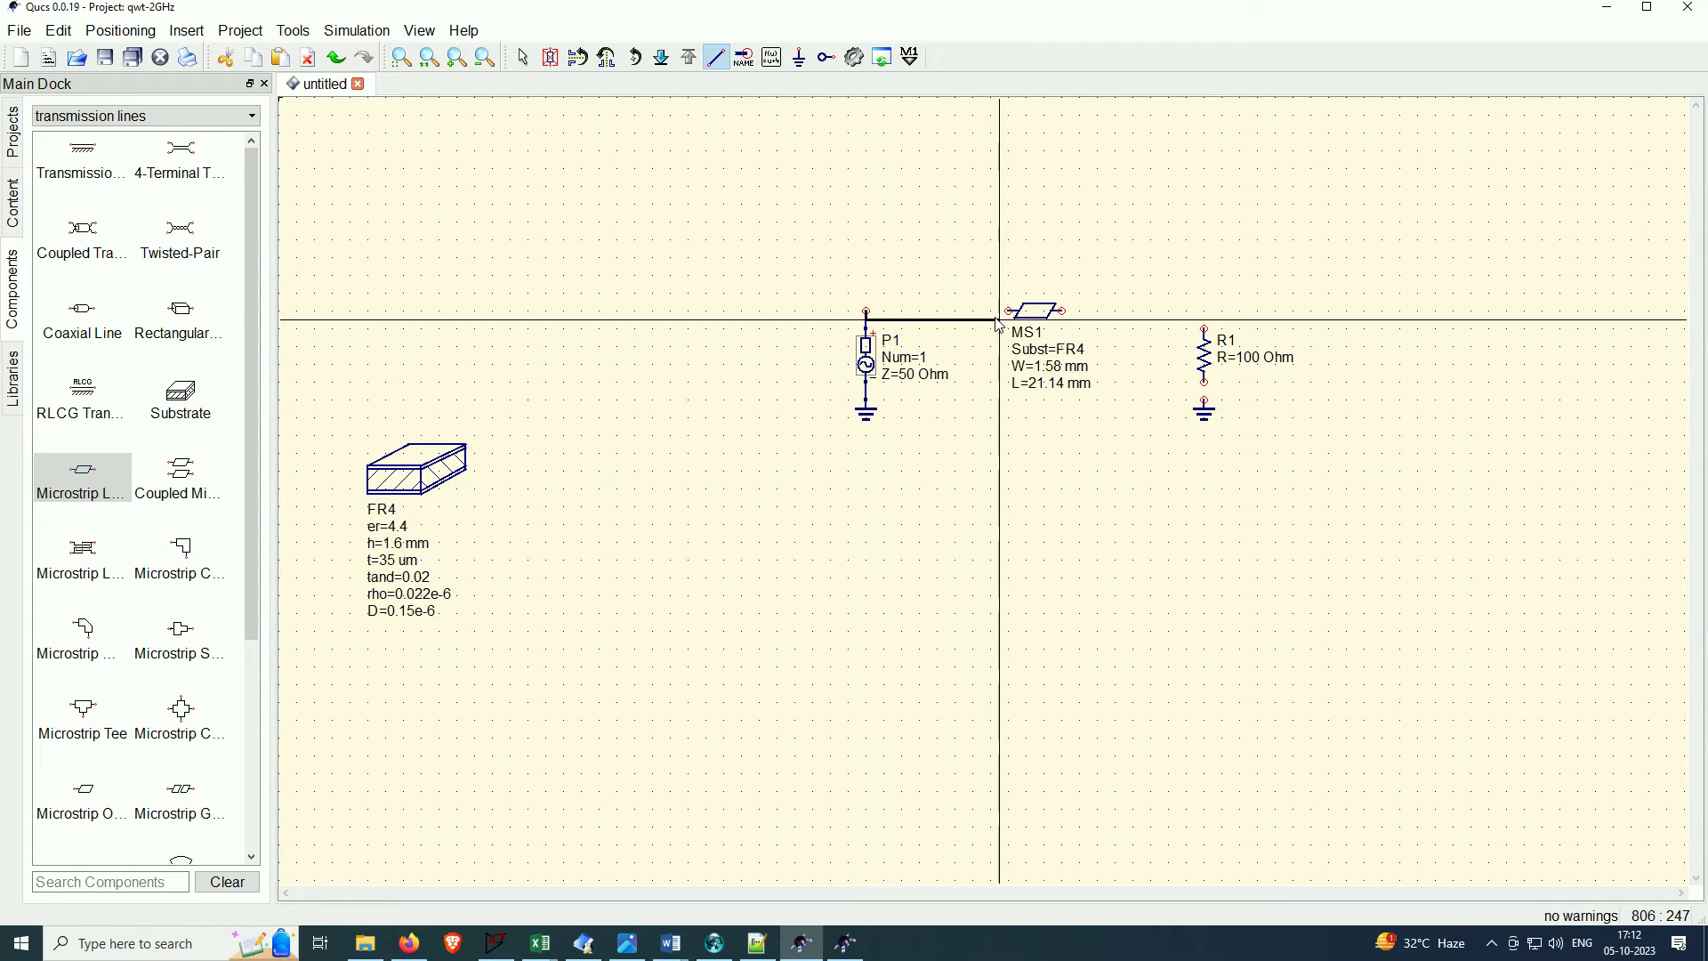
pyautogui.click(1009, 311)
pyautogui.click(1064, 311)
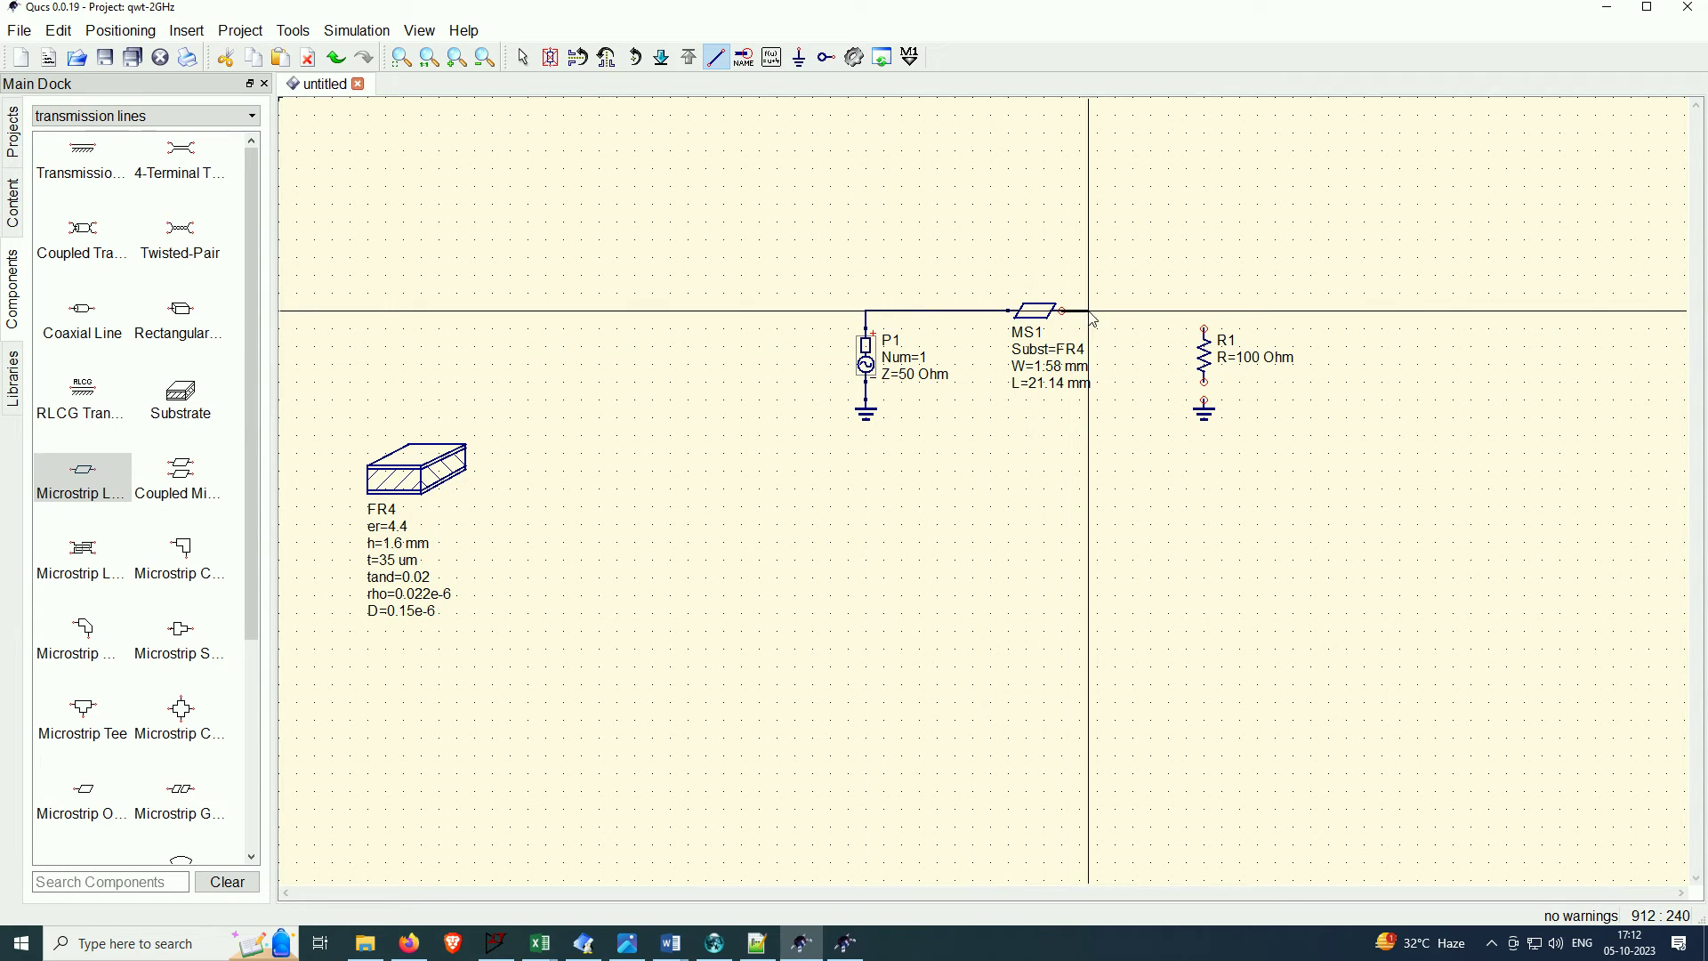
pyautogui.click(1204, 327)
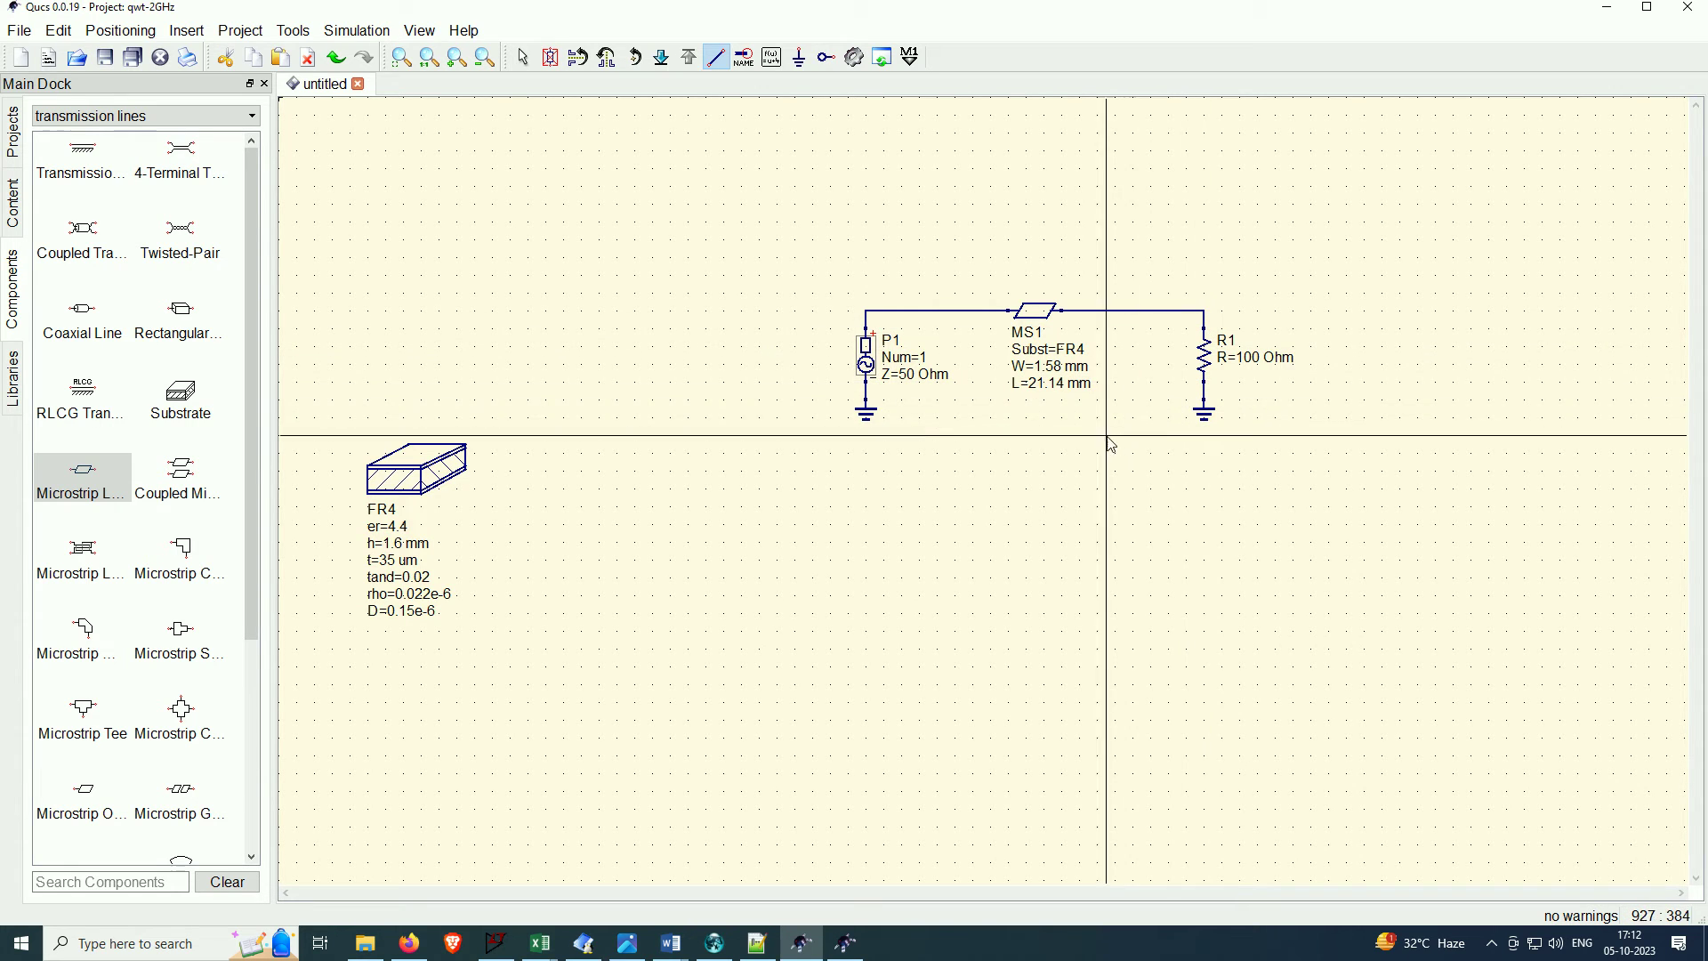
pyautogui.press('Escape')
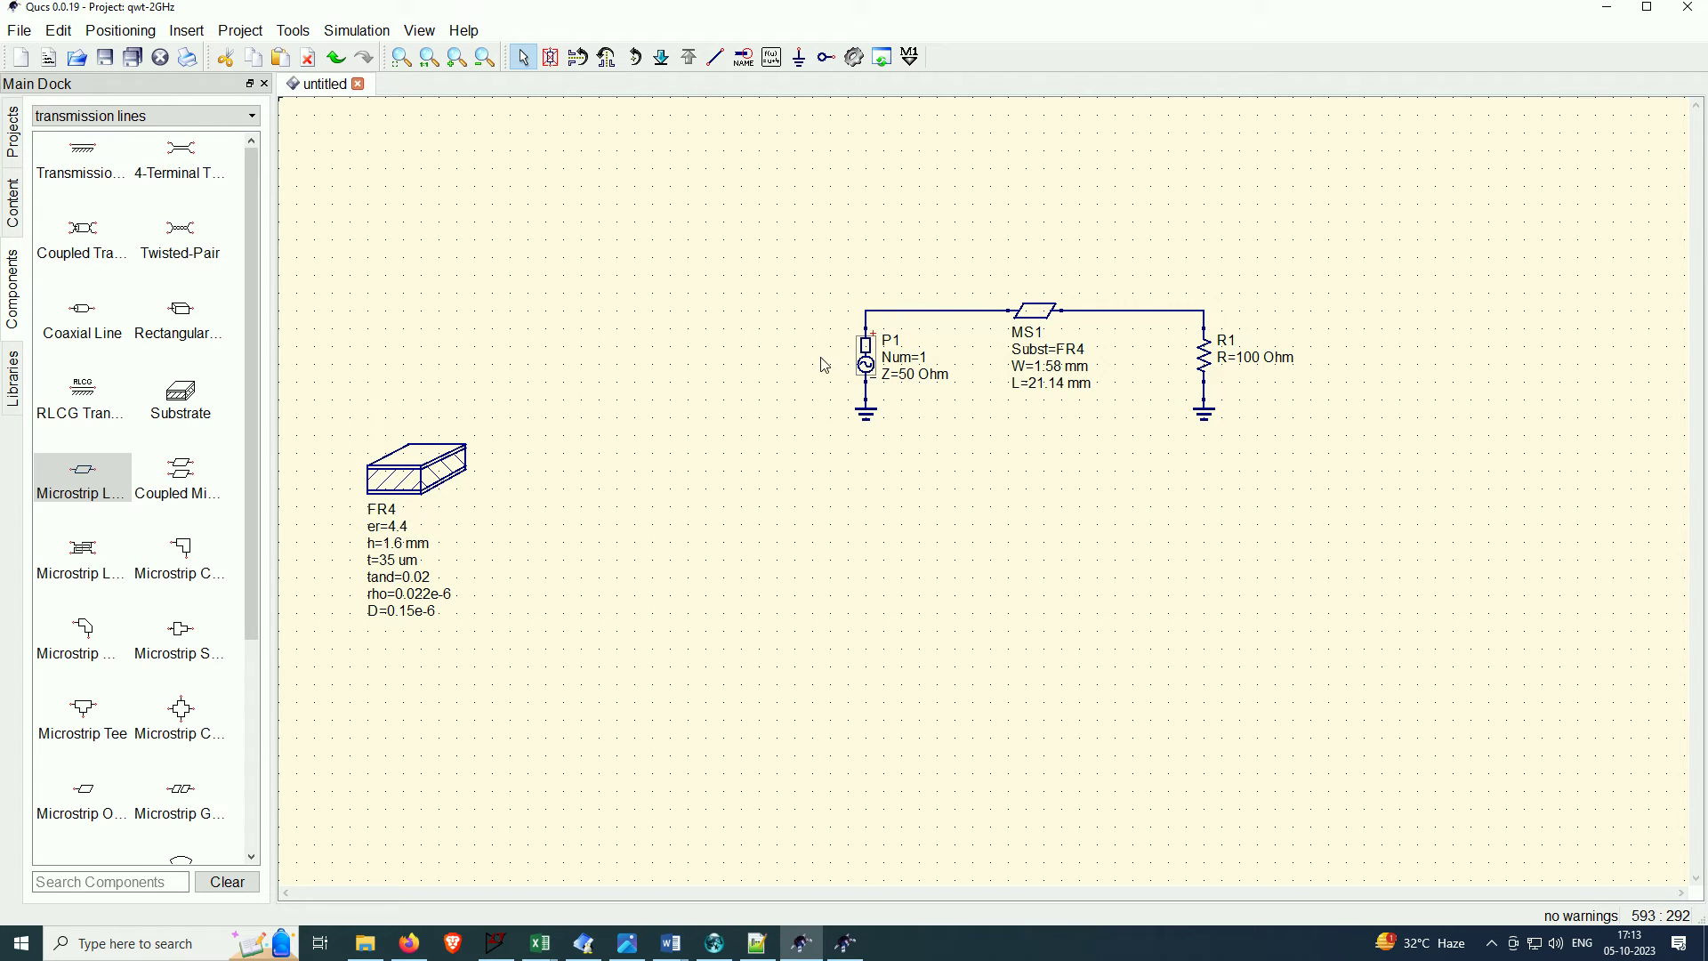
# Place an S-parameter simulation block from the simulations category below the circuit
pyautogui.click(207, 118)
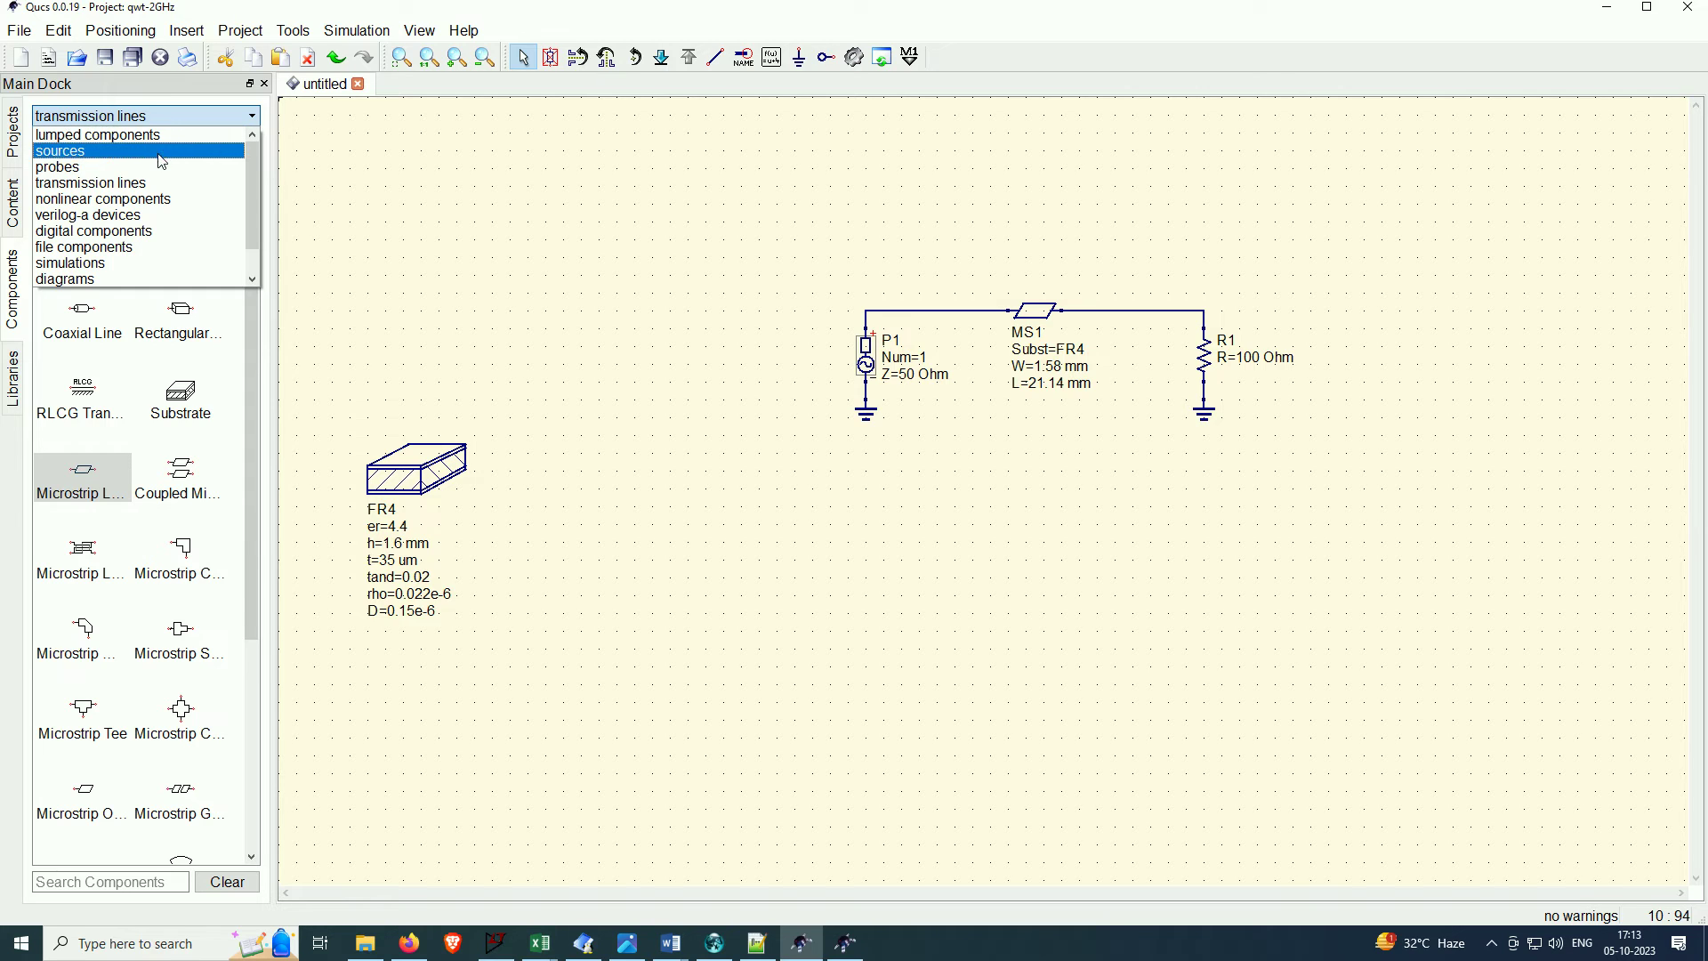
pyautogui.click(133, 263)
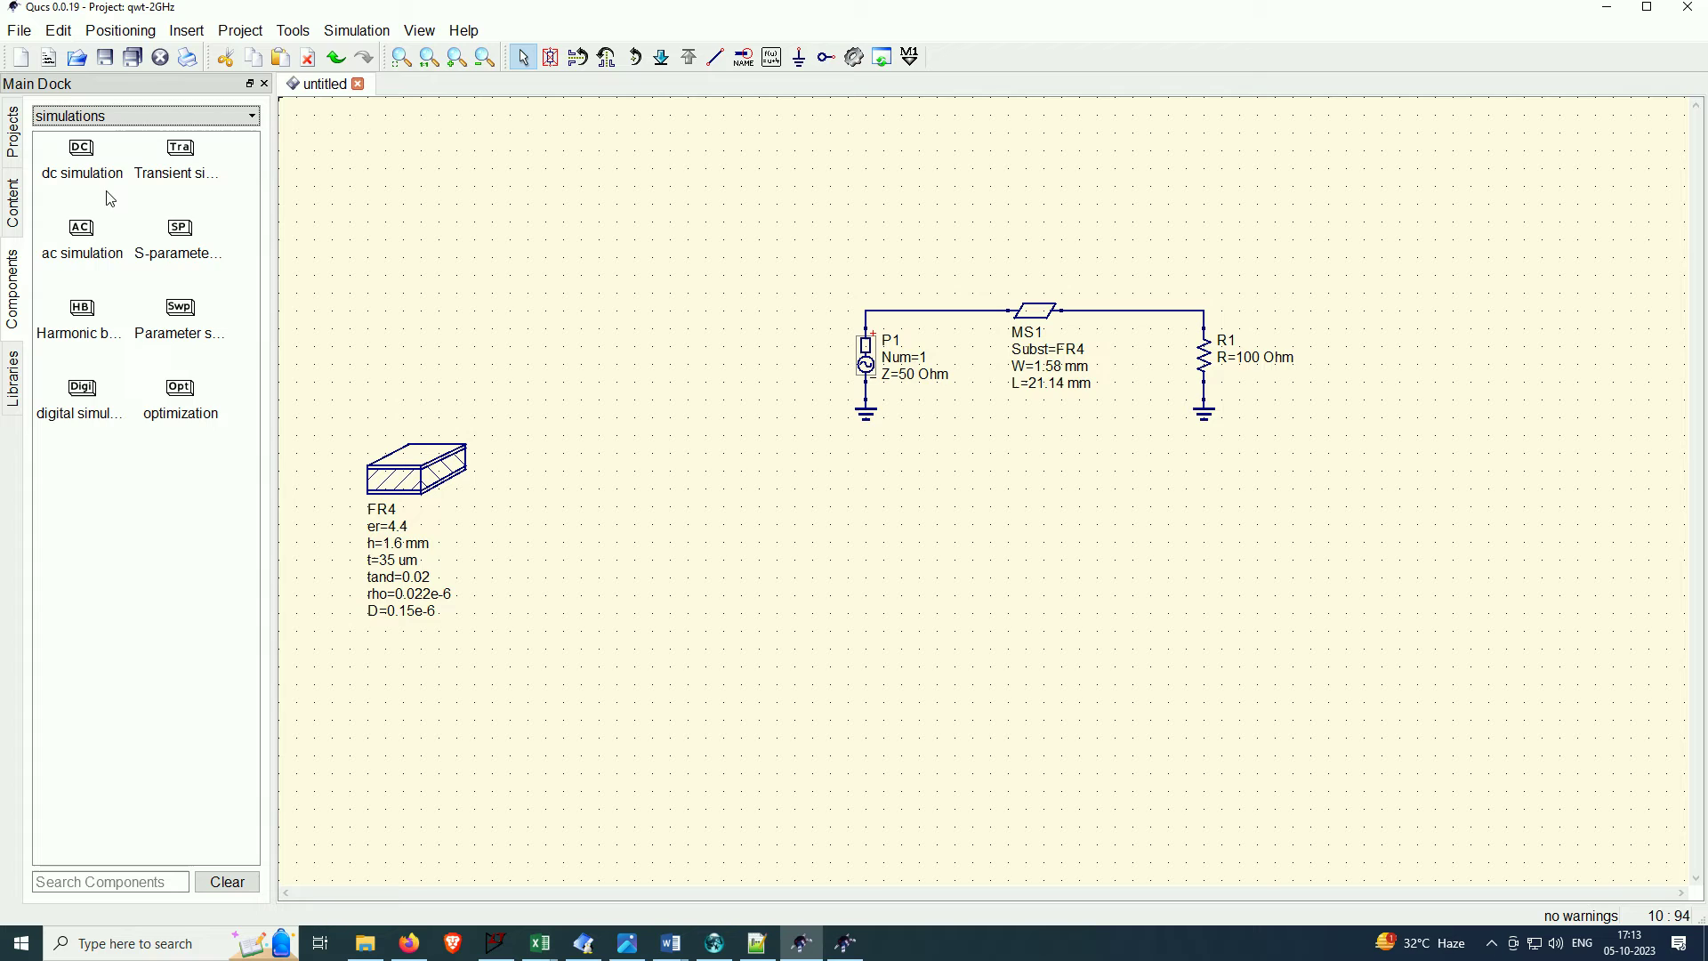
pyautogui.click(204, 243)
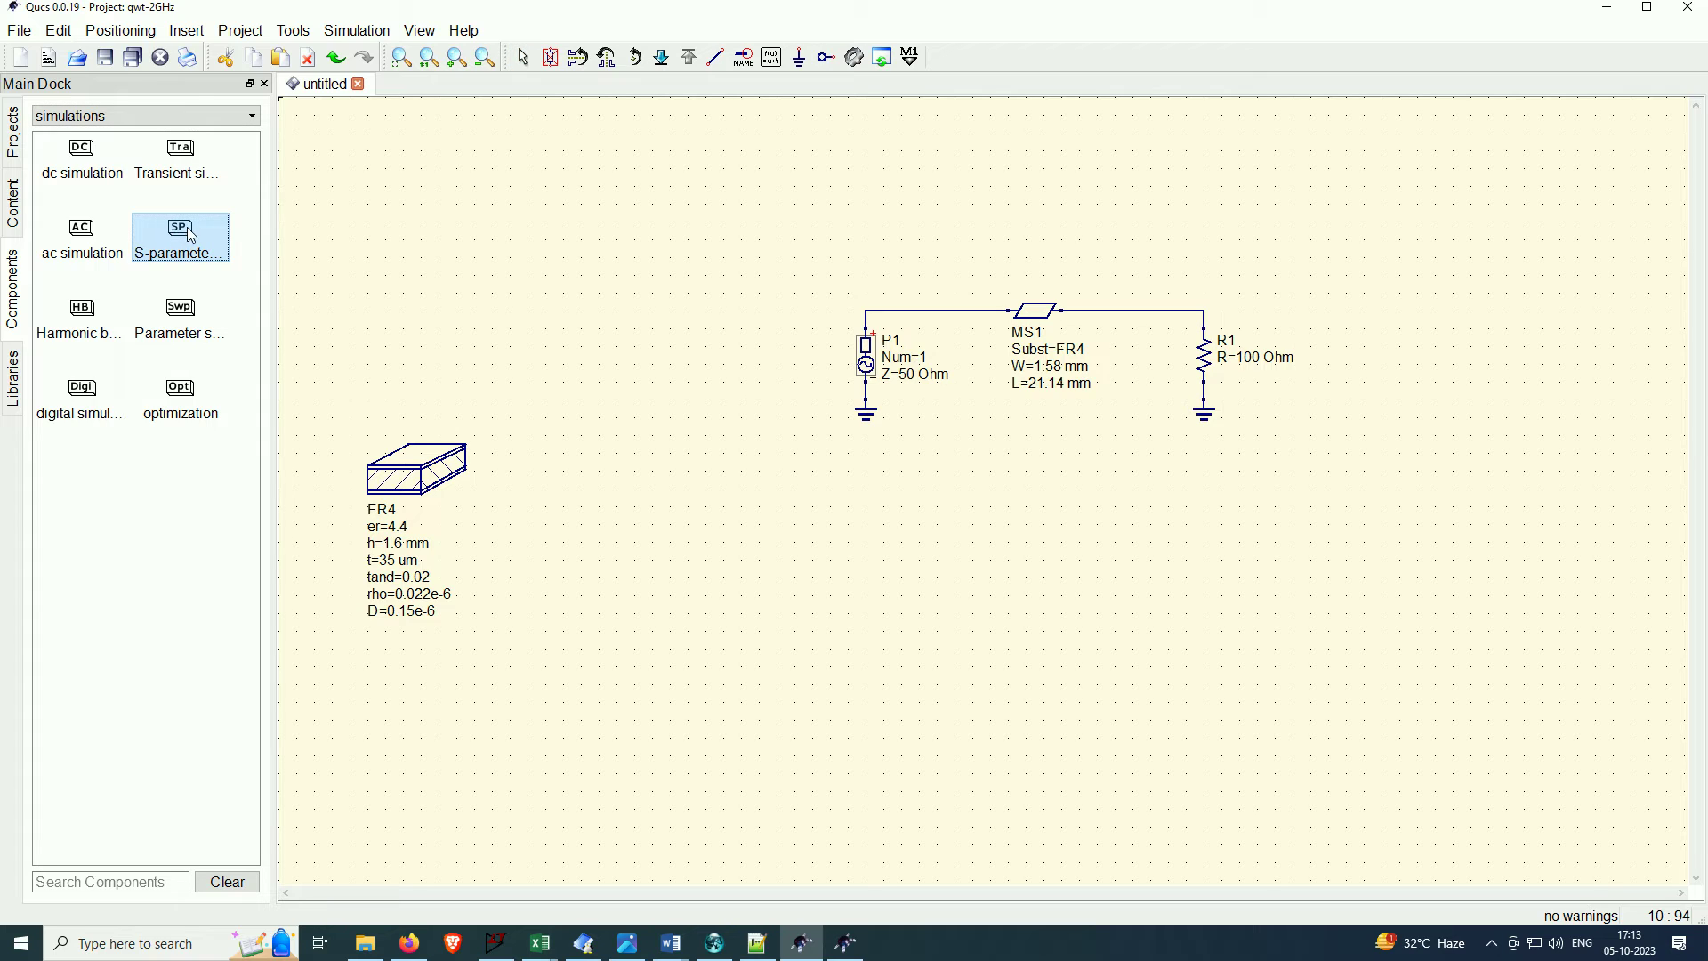
pyautogui.click(590, 559)
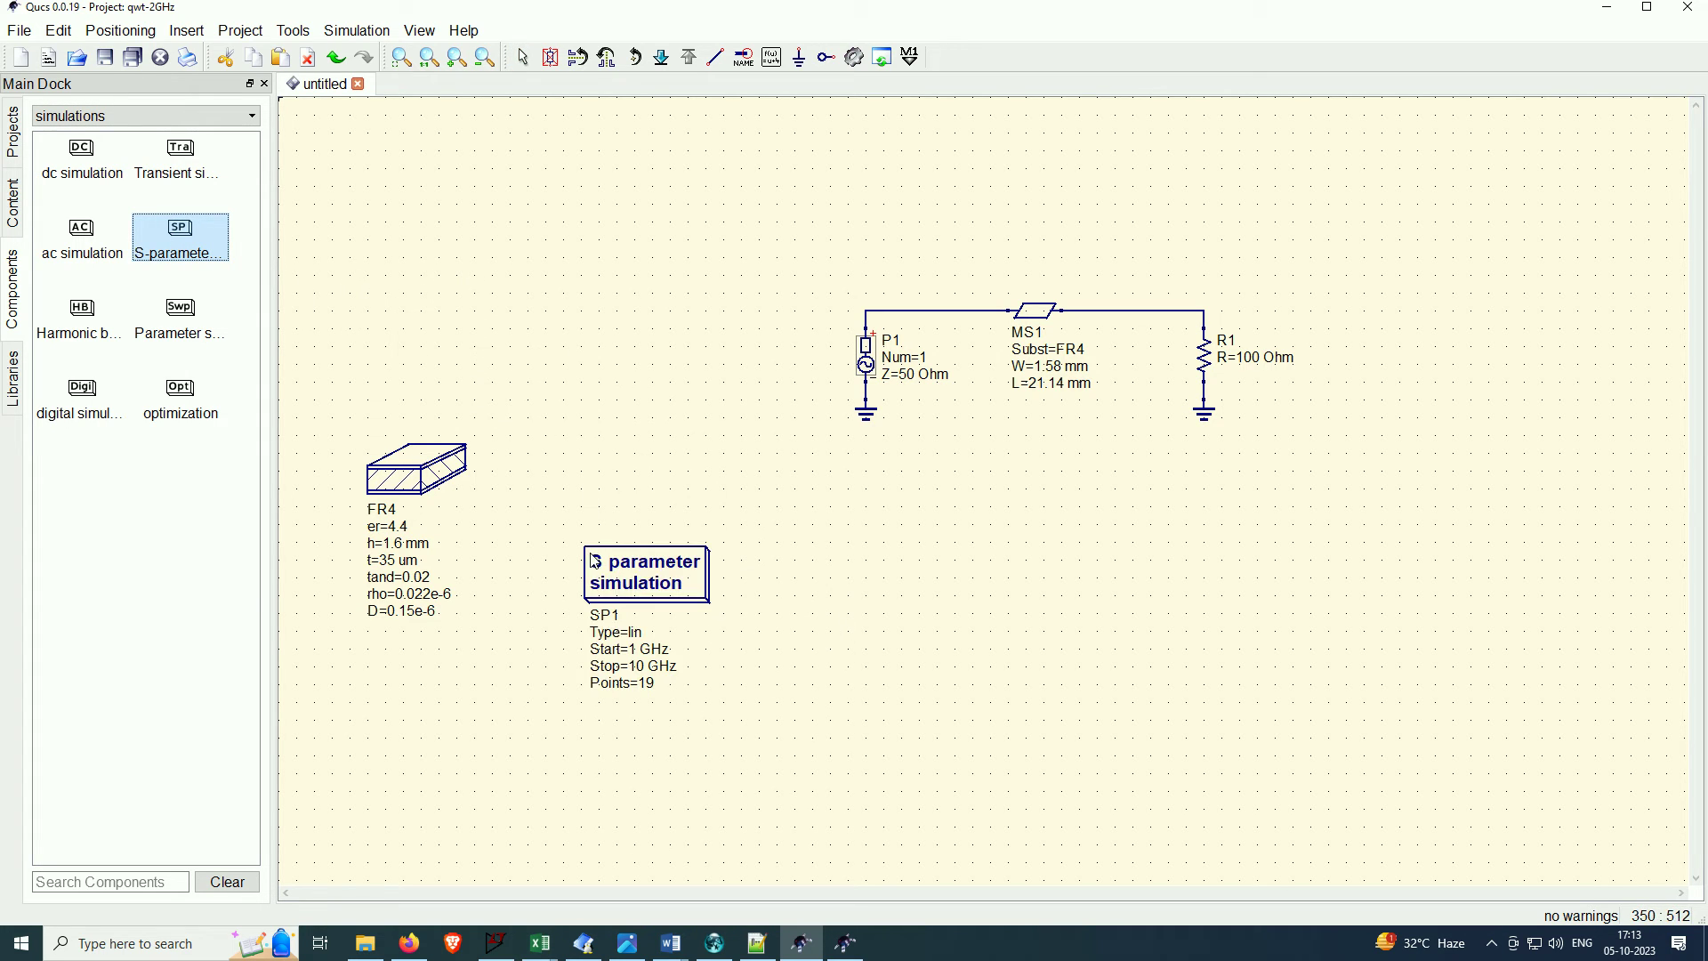
pyautogui.press('Escape')
# Set SP1's sweep to start at 0 and stop at 8 GHz
pyautogui.doubleClick(650, 593)
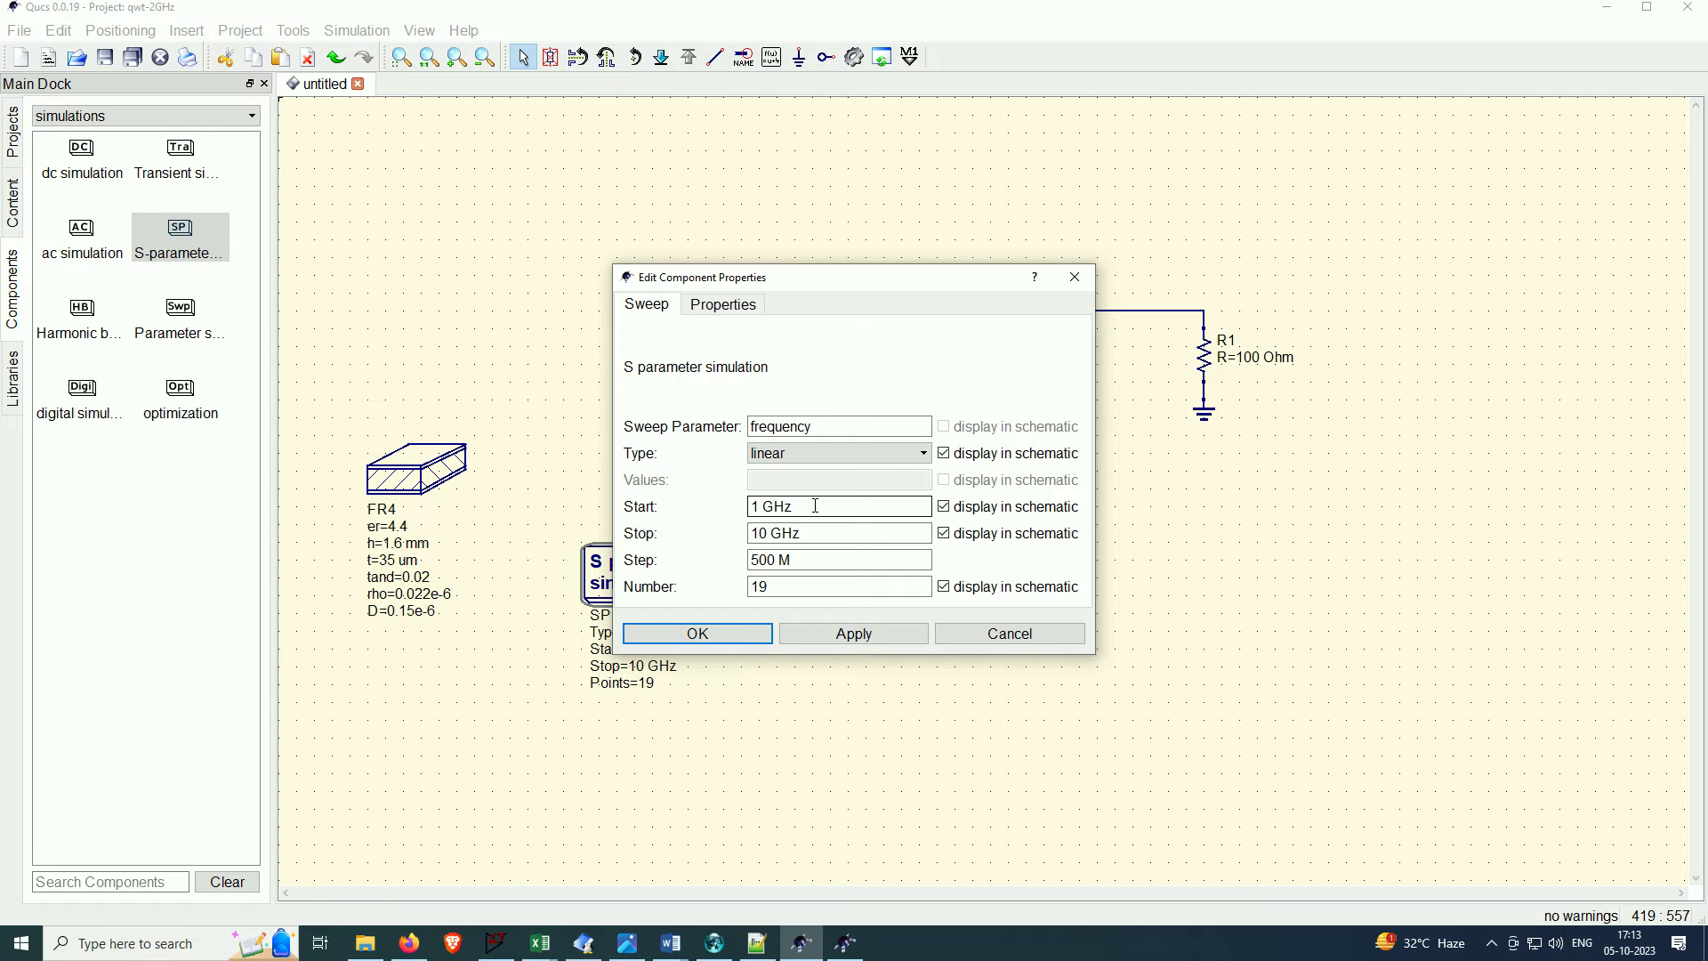
pyautogui.doubleClick(813, 505)
pyautogui.press('BackSpace')
pyautogui.press('BackSpace')
pyautogui.press('BackSpace')
pyautogui.write('0')
pyautogui.press('Tab')
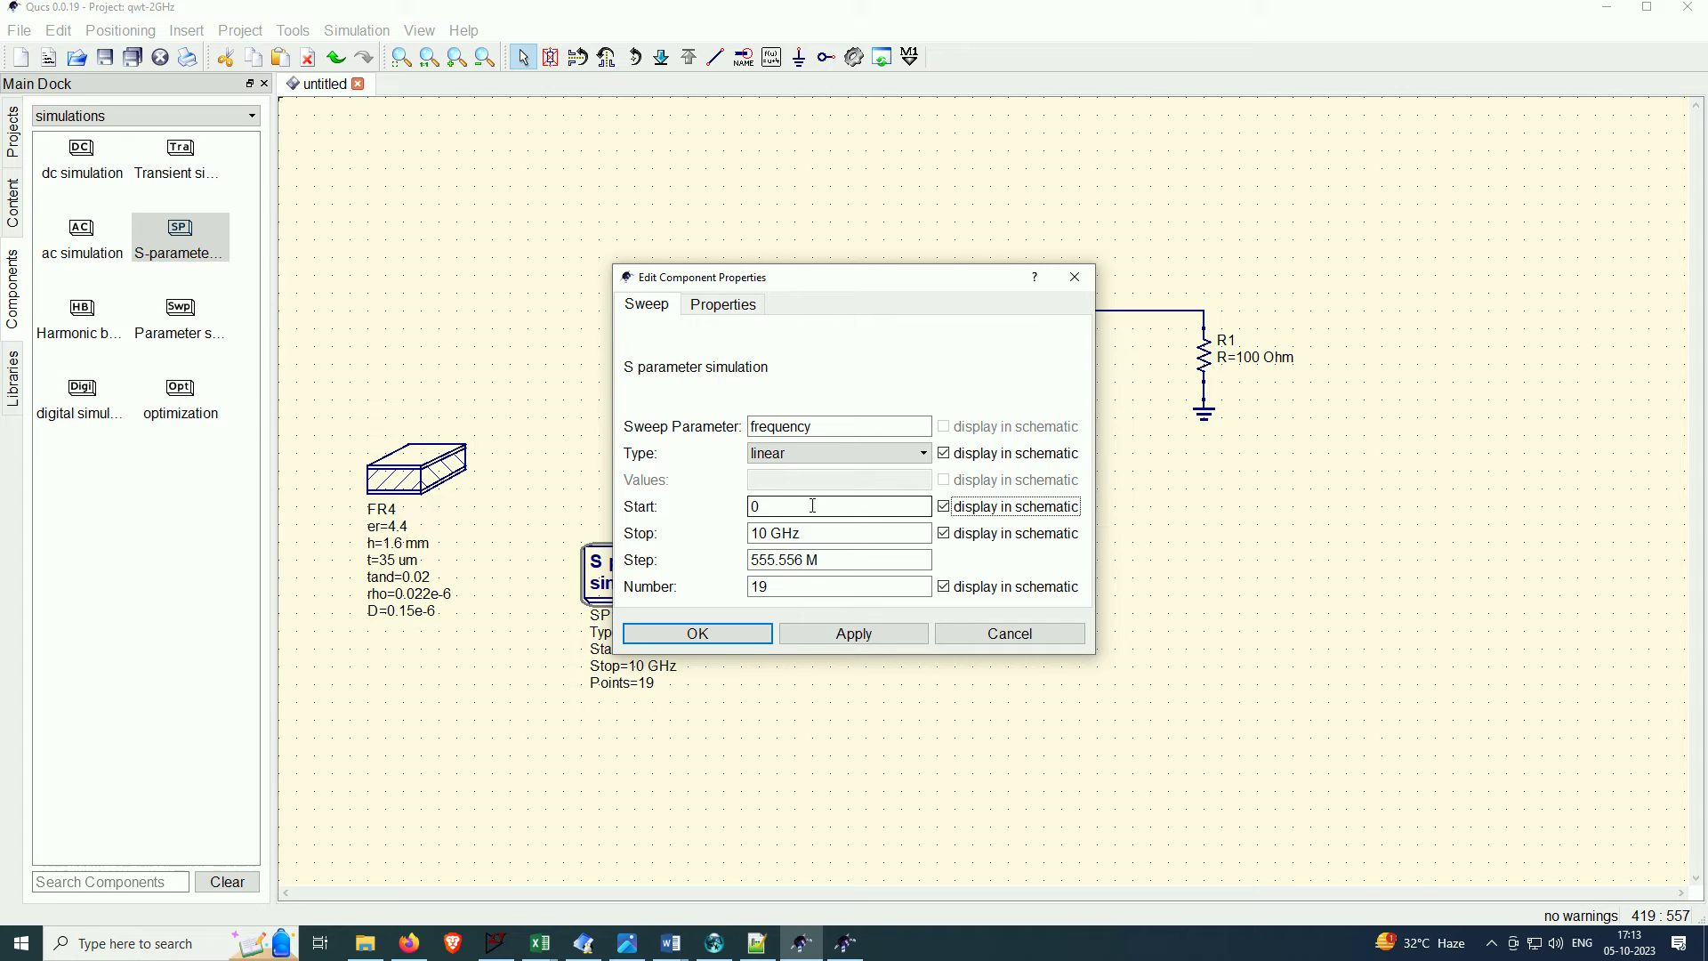
pyautogui.press('Tab')
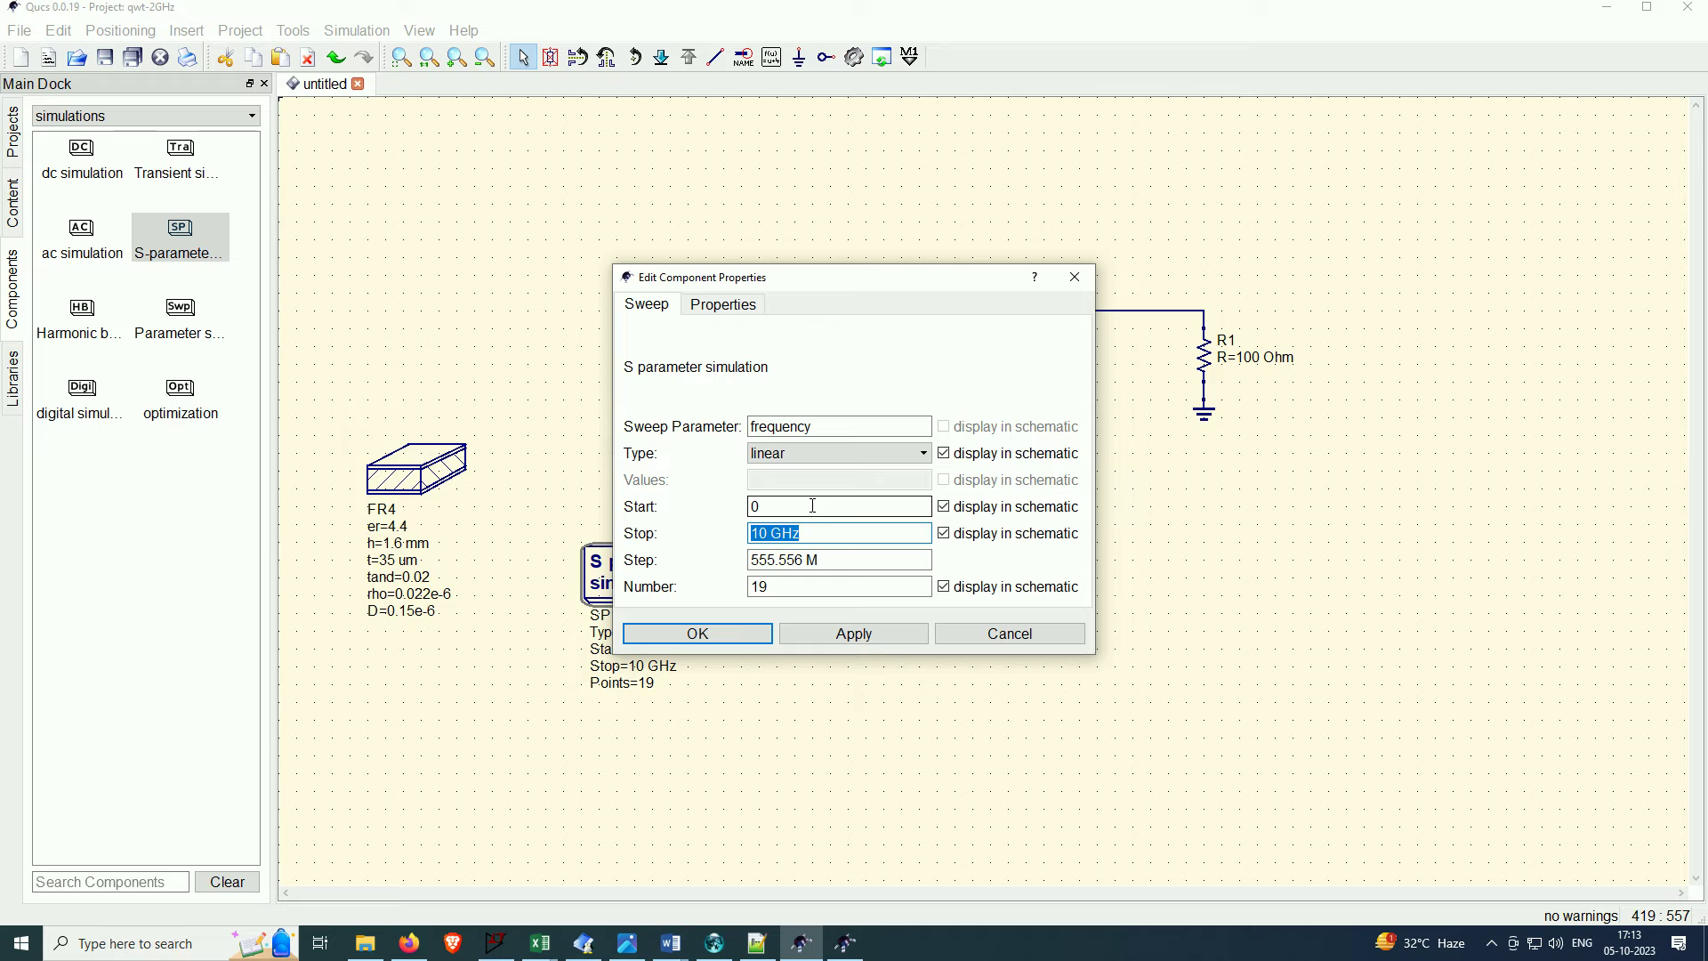
pyautogui.press('End')
pyautogui.press('BackSpace')
pyautogui.press('BackSpace')
pyautogui.write('8')
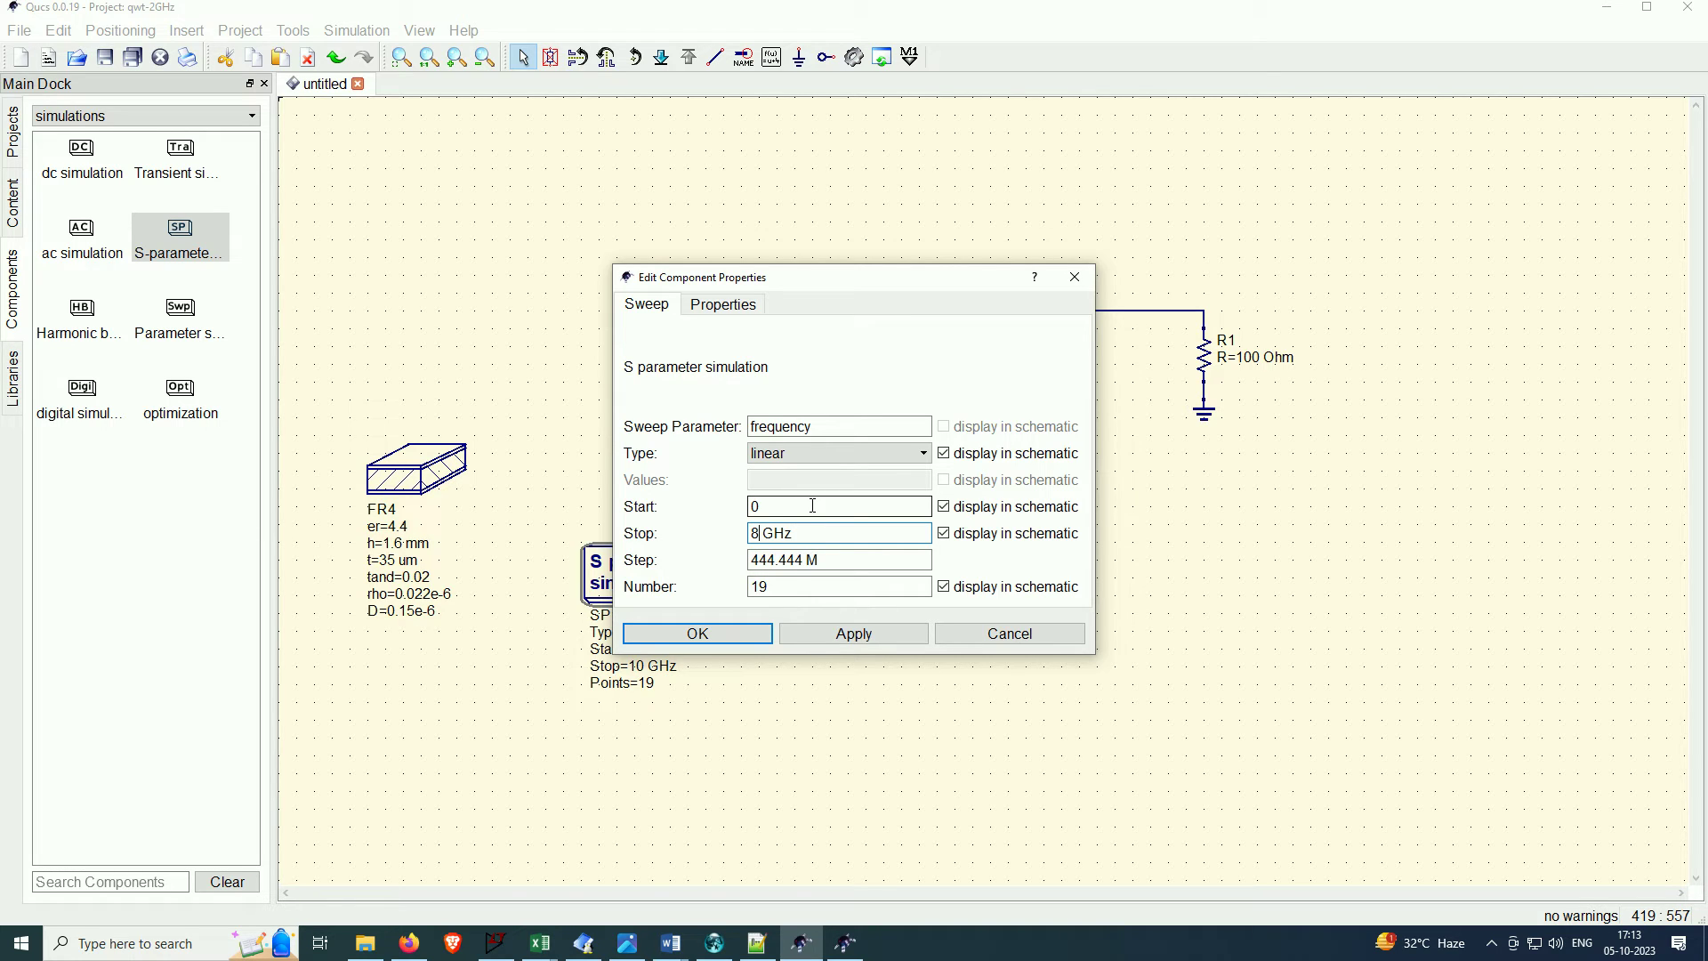
# Set the sweep to 201 points and confirm the SP1 settings
pyautogui.doubleClick(792, 586)
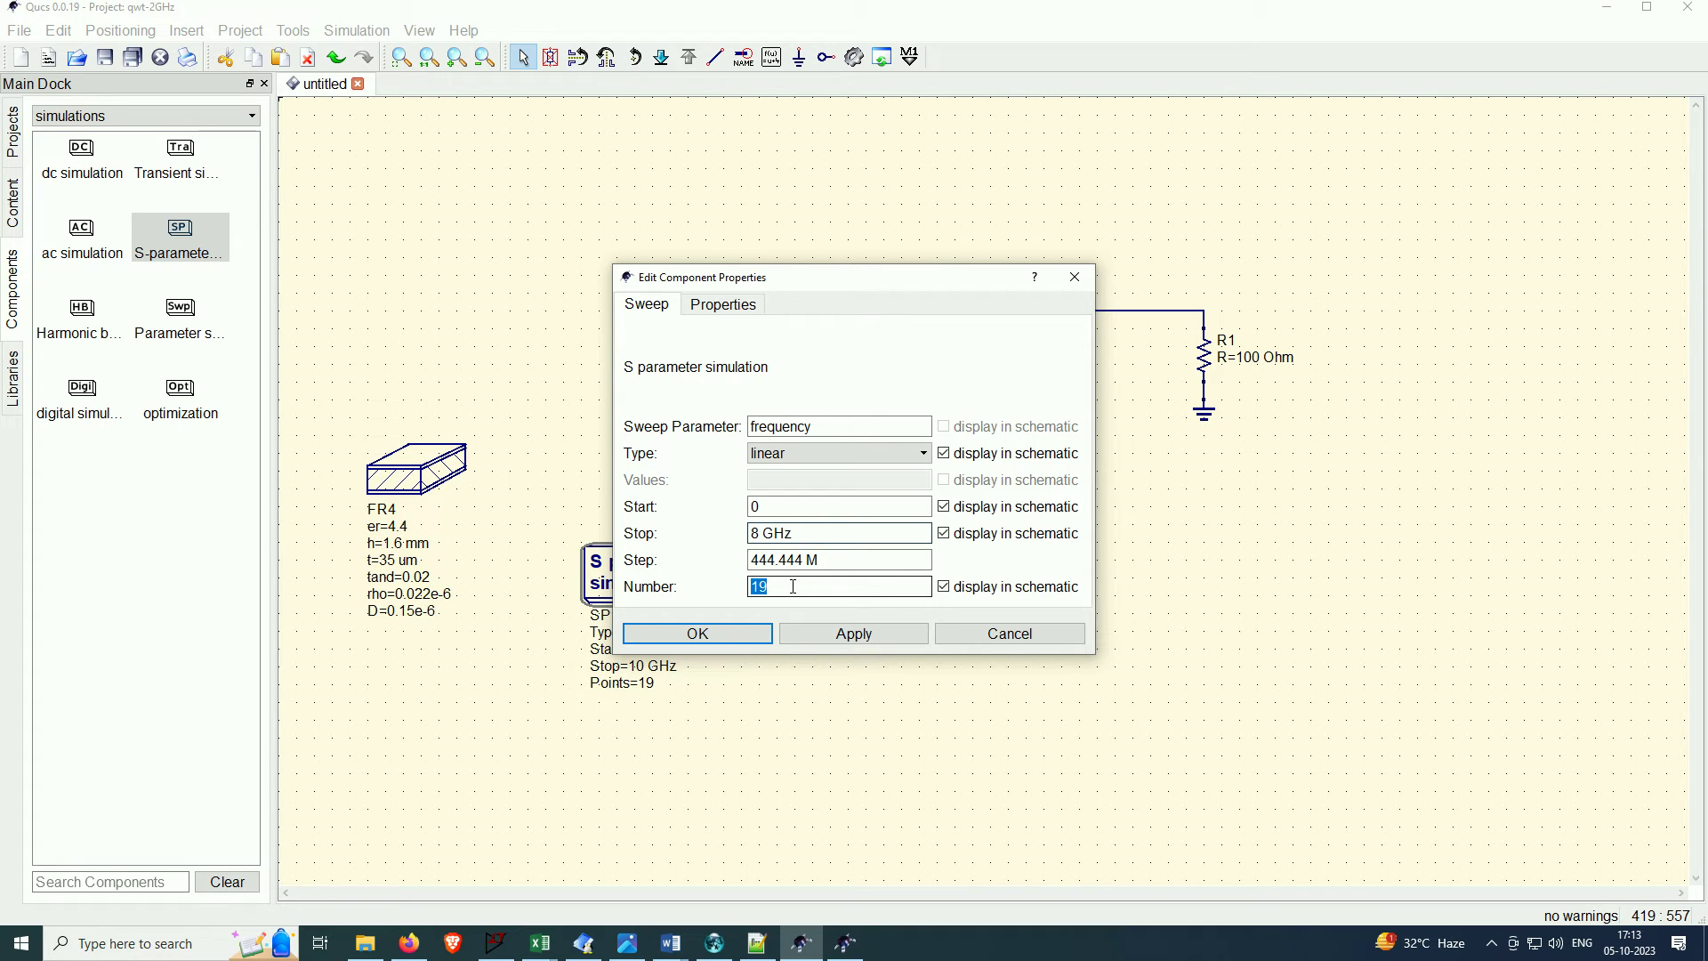
pyautogui.write('201')
pyautogui.click(770, 566)
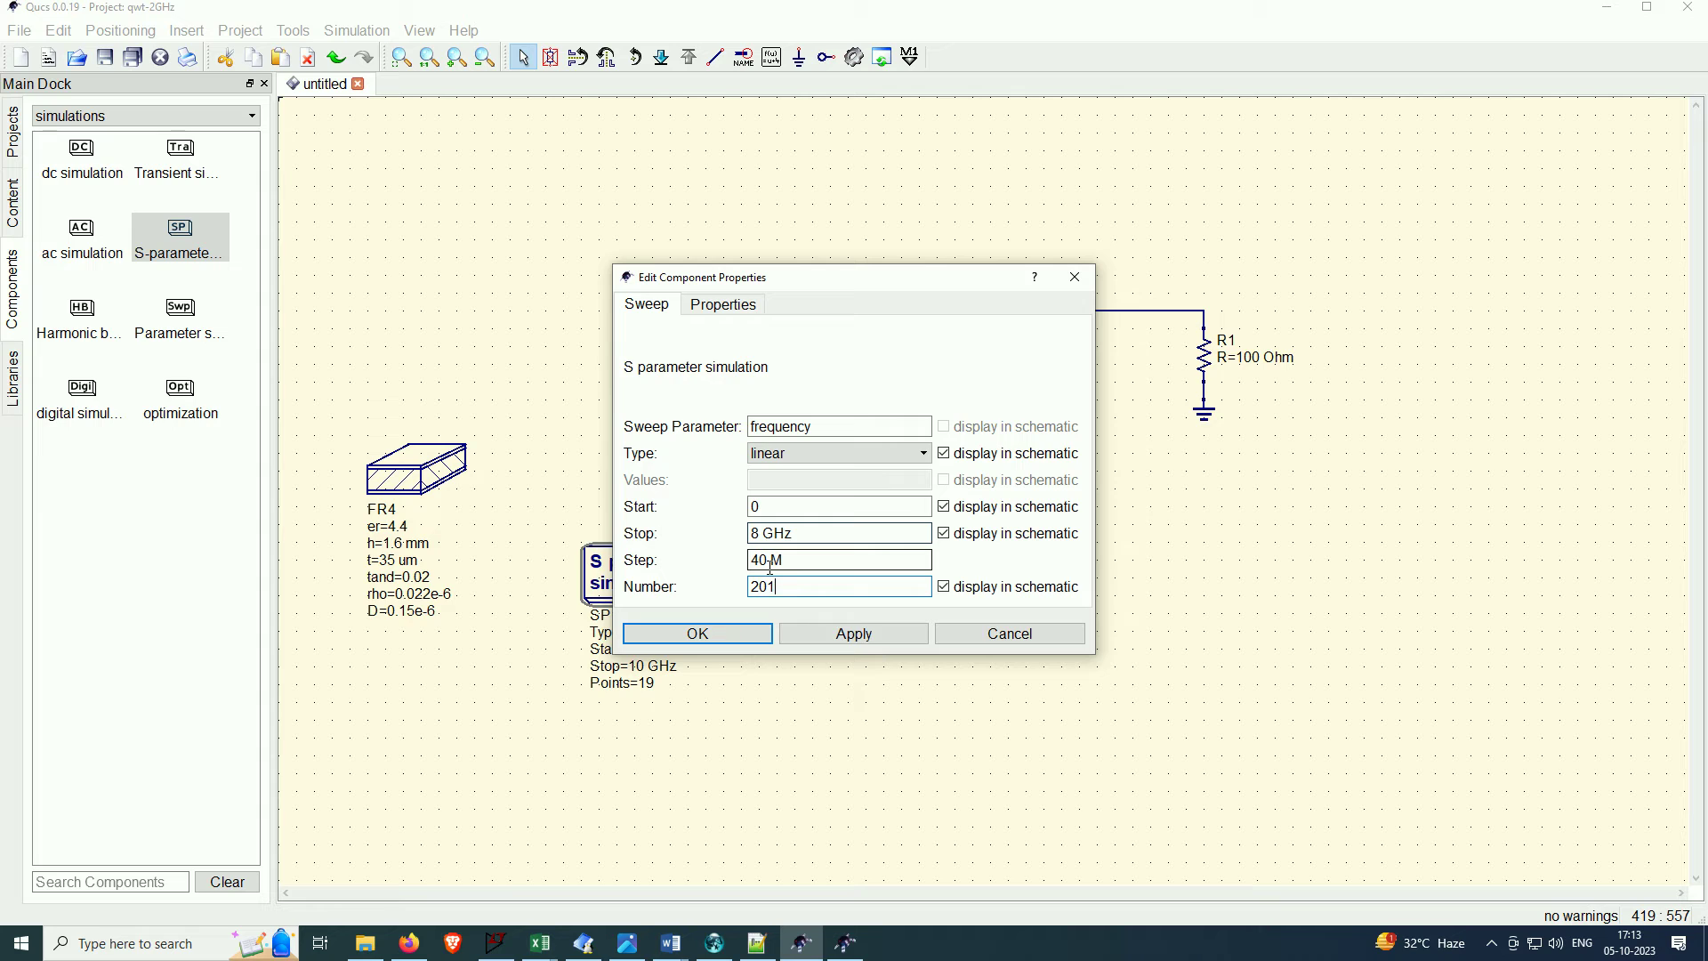
pyautogui.click(728, 637)
pyautogui.click(794, 625)
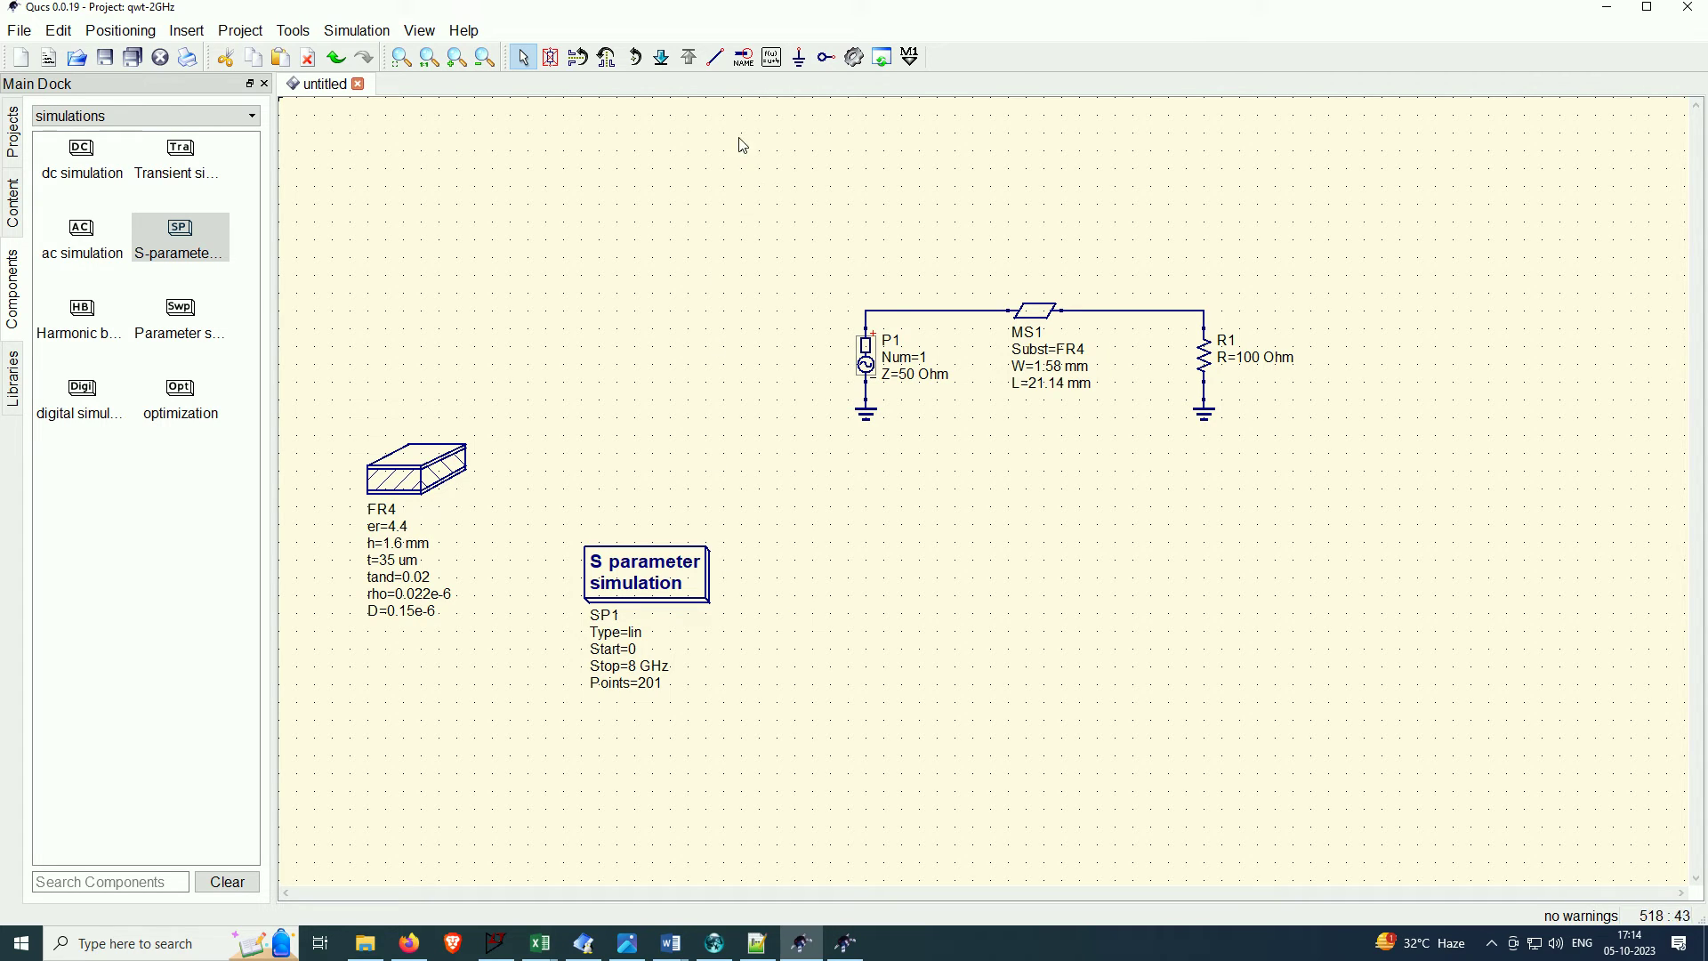
# Place an equation block below R1
pyautogui.click(771, 57)
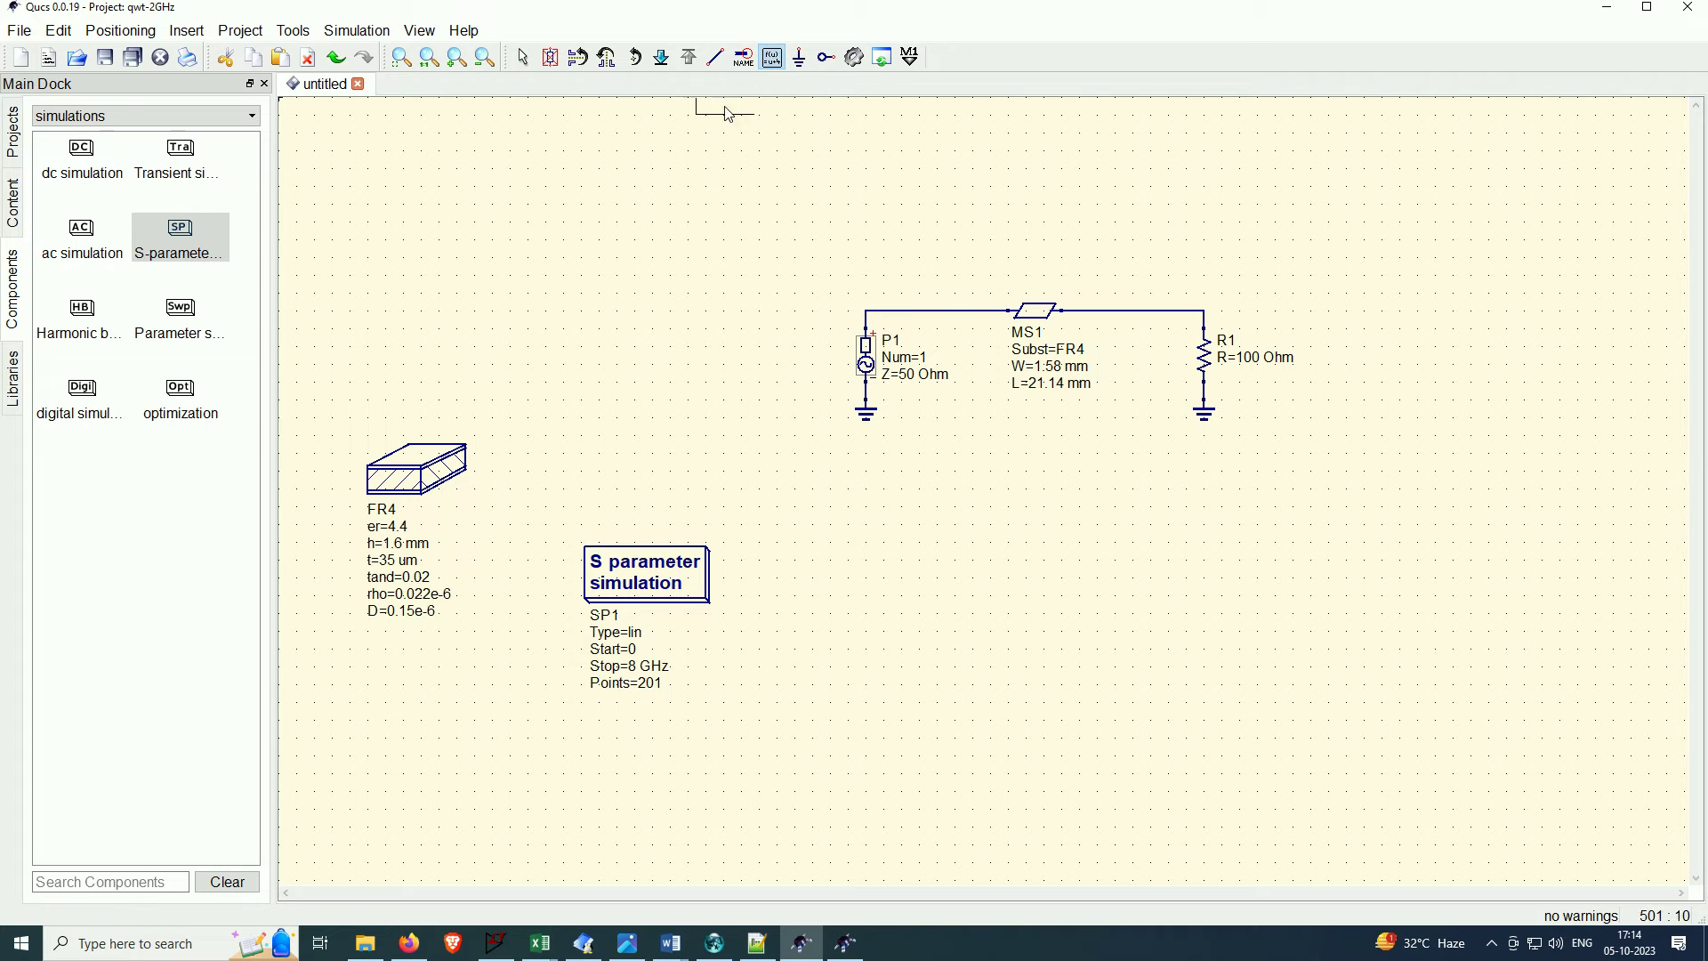
pyautogui.click(1252, 597)
pyautogui.press('Escape')
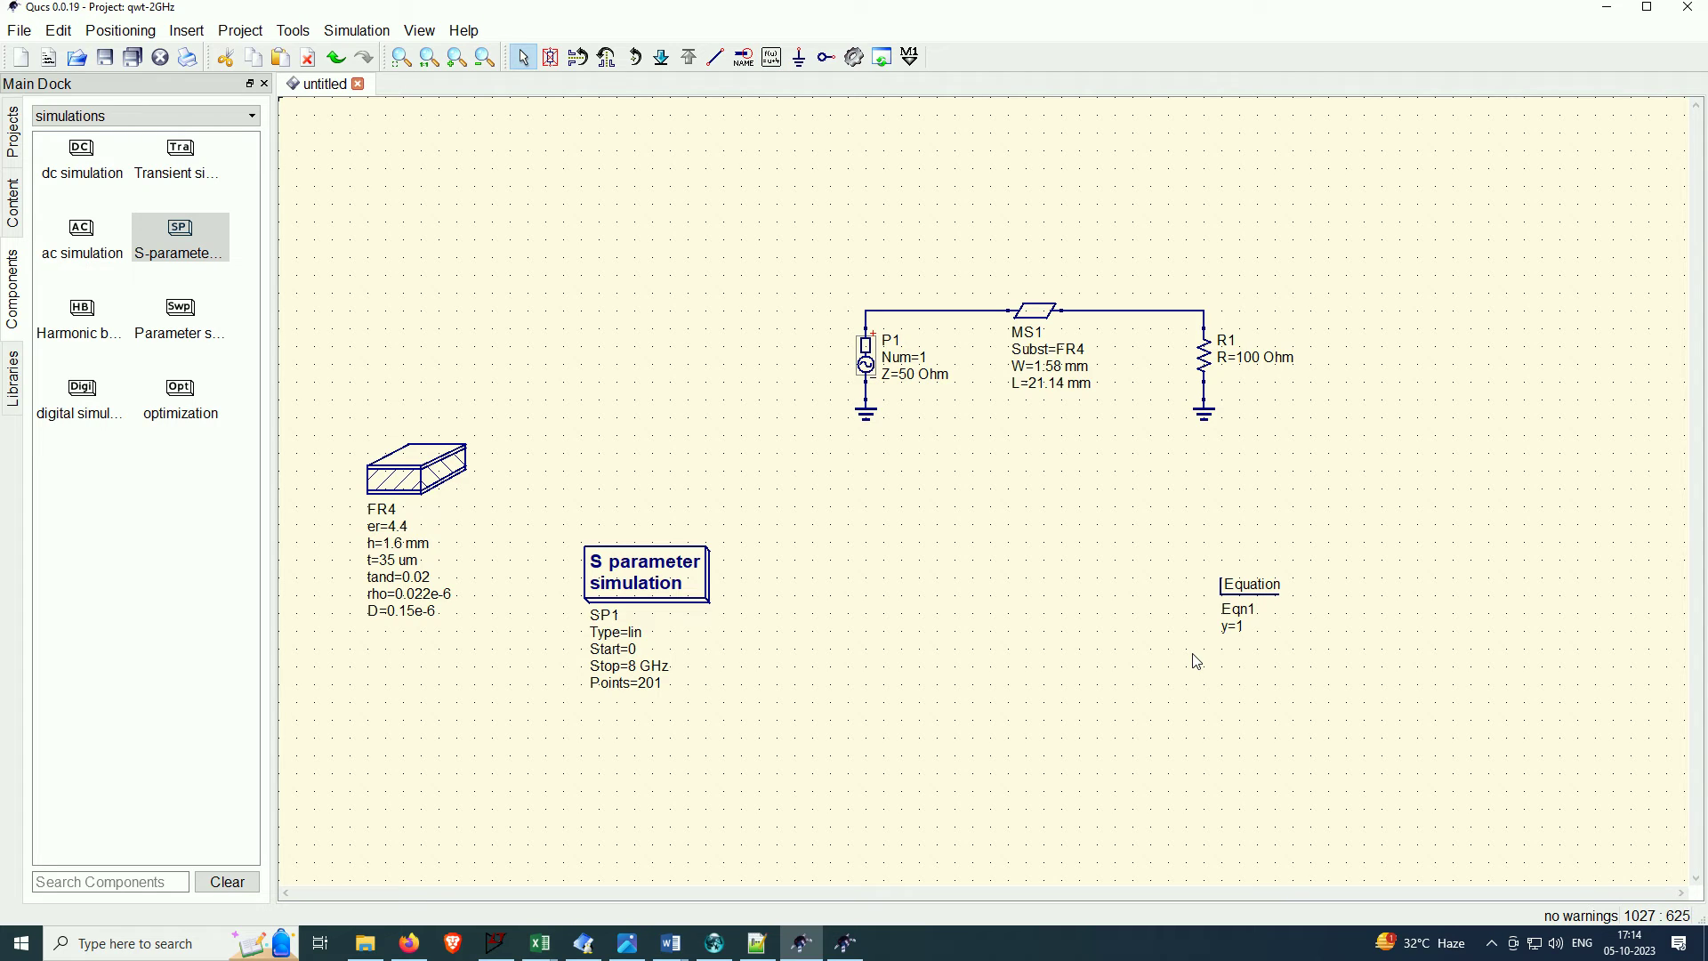
# Rename the equation variable from y to mag_S11
pyautogui.doubleClick(1255, 605)
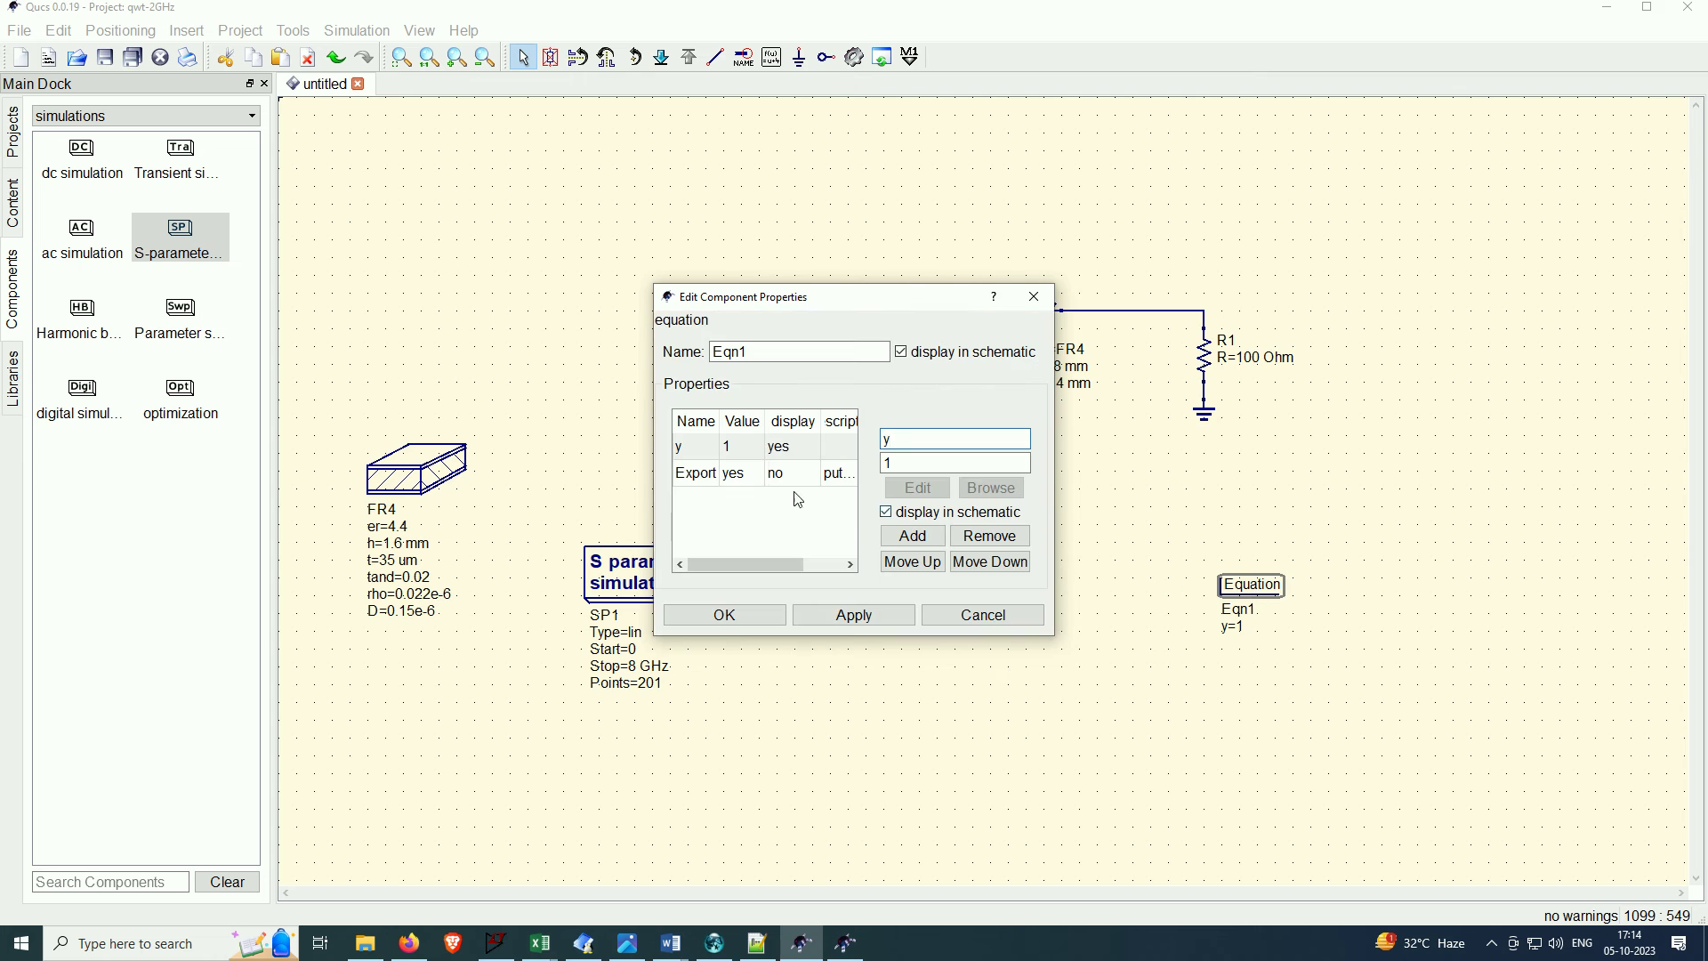
pyautogui.press('BackSpace')
pyautogui.write('mag(S11')
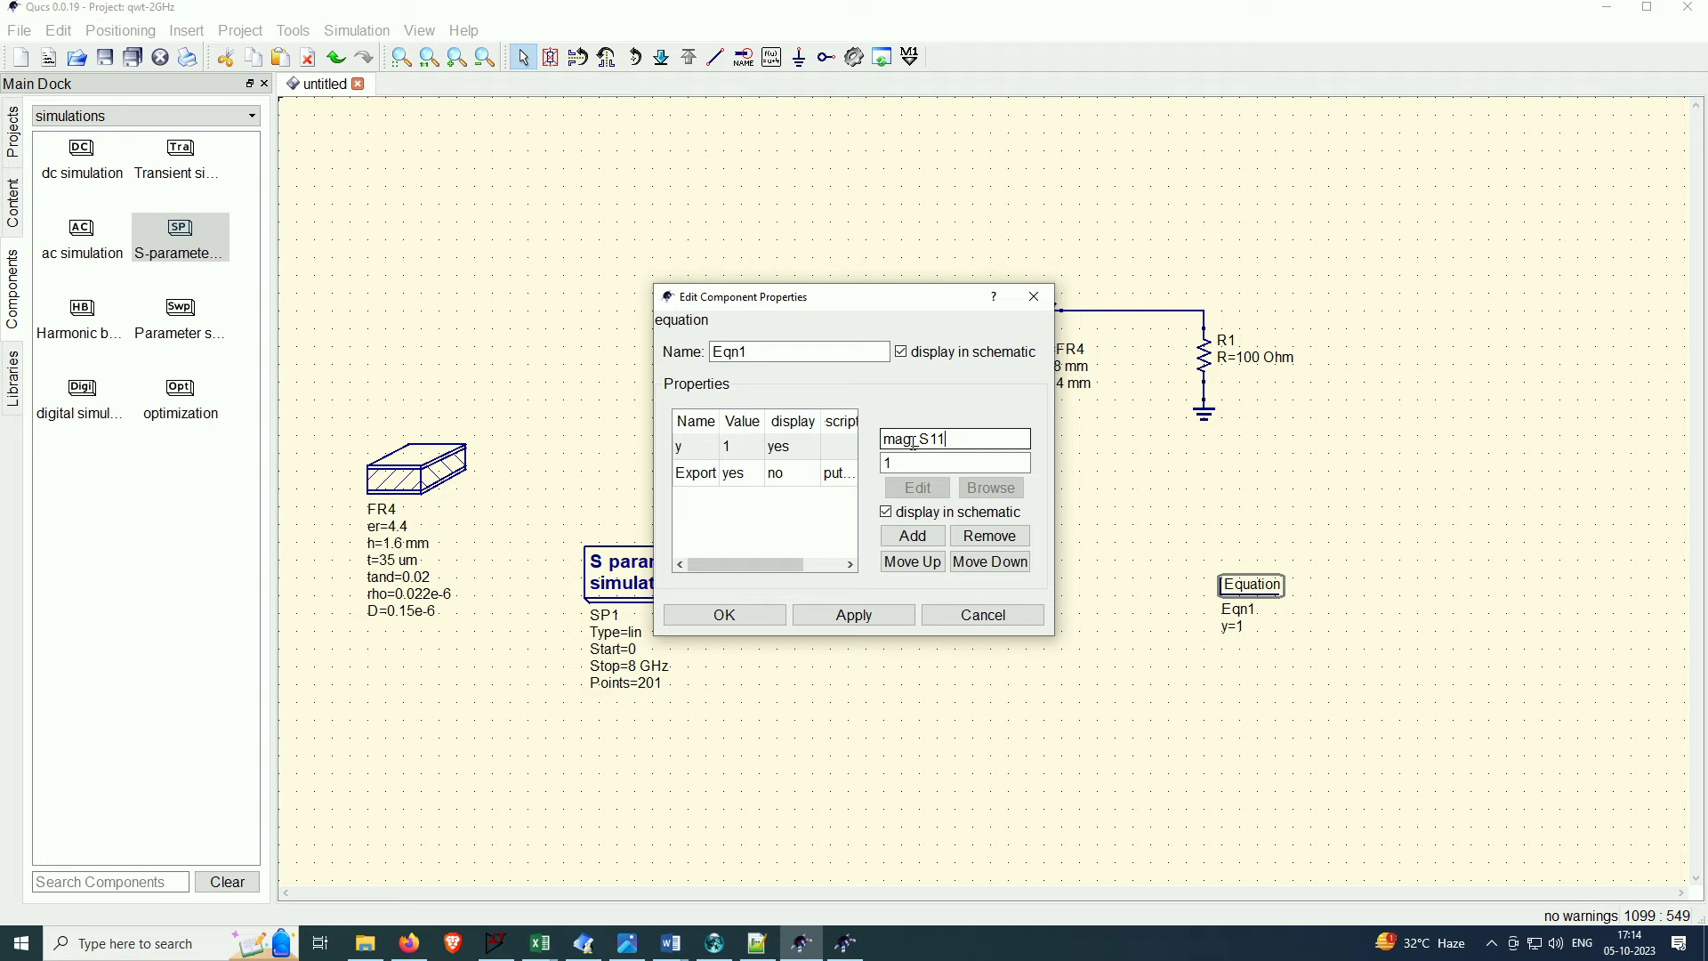
pyautogui.press('BackSpace')
pyautogui.press('BackSpace')
pyautogui.press('BackSpace')
pyautogui.press('BackSpace')
pyautogui.press('BackSpace')
pyautogui.press('BackSpace')
pyautogui.press('BackSpace')
pyautogui.write('mag(S')
pyautogui.press('BackSpace')
pyautogui.press('BackSpace')
pyautogui.press('BackSpace')
pyautogui.press('BackSpace')
pyautogui.press('BackSpace')
pyautogui.write('mag(S1')
pyautogui.press('BackSpace')
pyautogui.press('BackSpace')
pyautogui.press('BackSpace')
pyautogui.press('BackSpace')
pyautogui.press('BackSpace')
pyautogui.press('BackSpace')
pyautogui.press('BackSpace')
pyautogui.write('y')
pyautogui.press('BackSpace')
pyautogui.write('mag_S11')
pyautogui.press('Return')
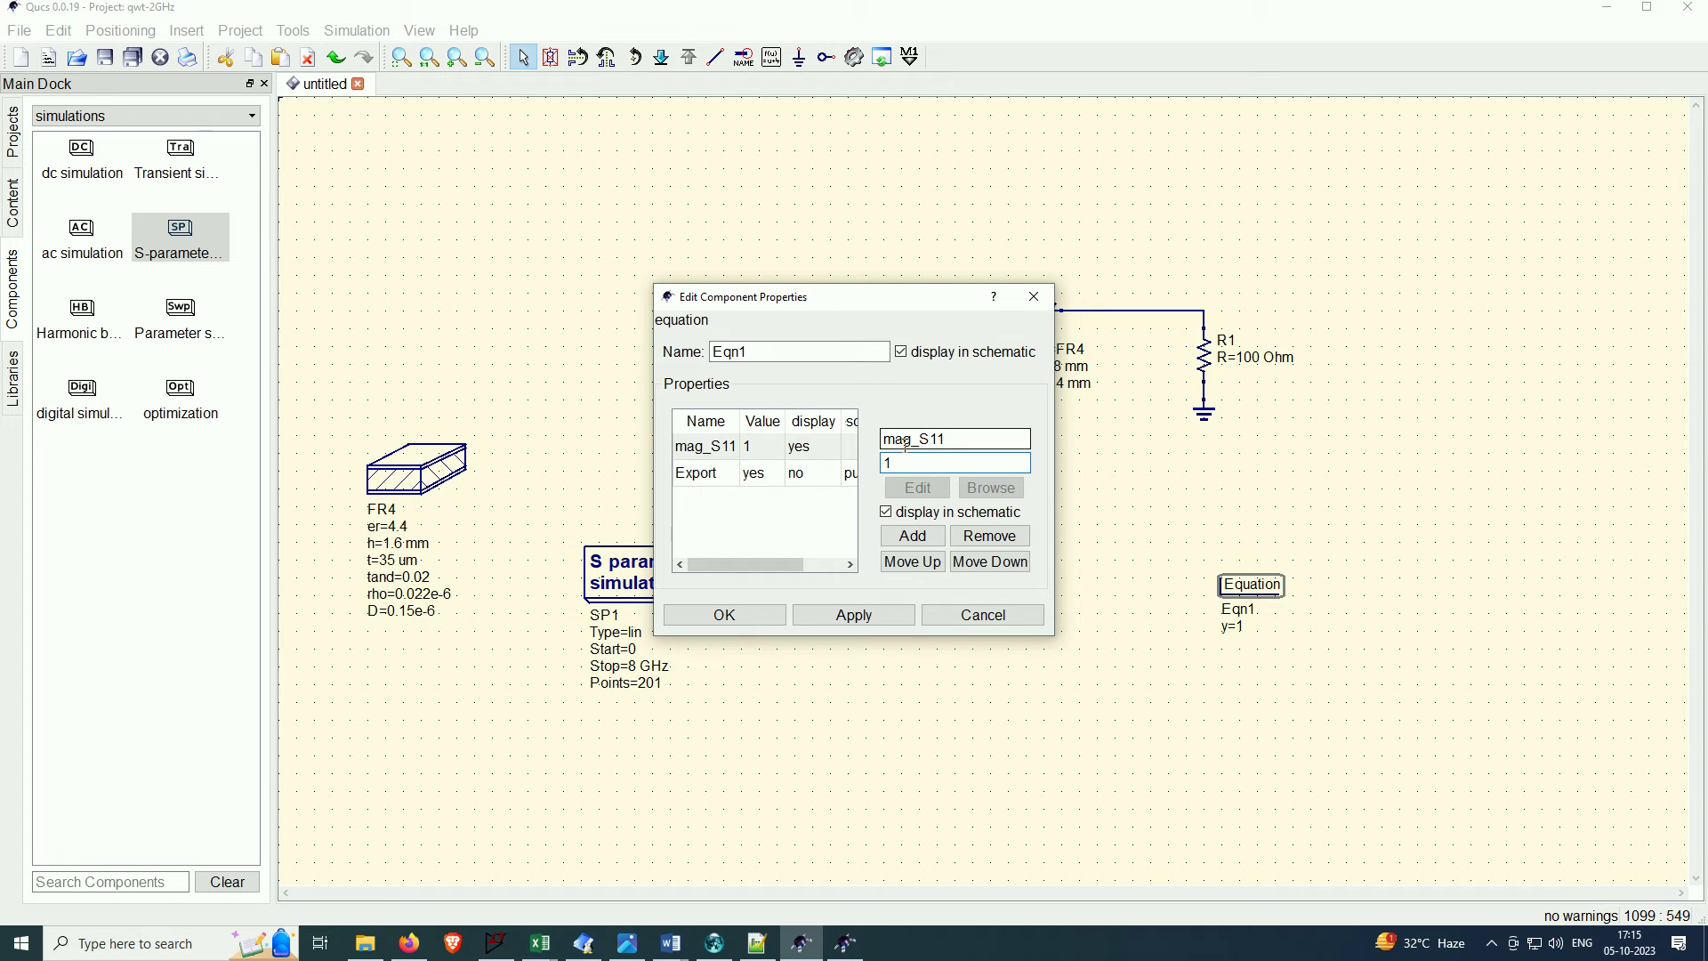
# Set the equation's value to abs(S[1,1]) and confirm
pyautogui.click(765, 452)
pyautogui.click(907, 464)
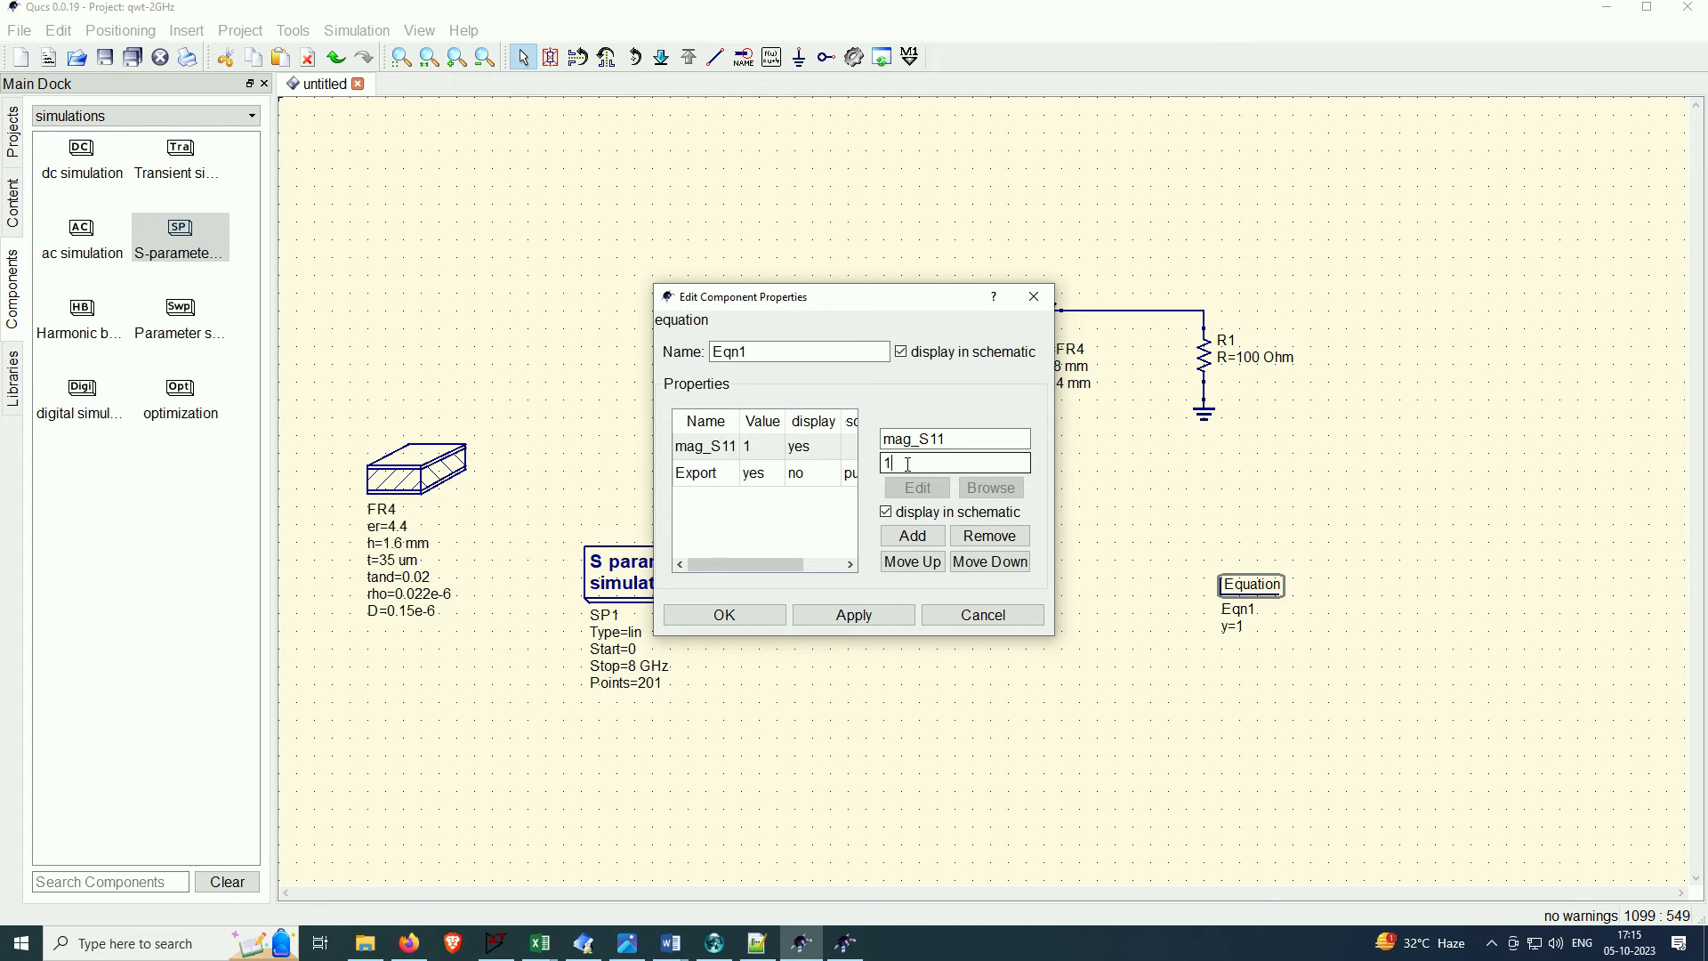
pyautogui.press('BackSpace')
pyautogui.write('mag')
pyautogui.press('BackSpace')
pyautogui.press('BackSpace')
pyautogui.press('BackSpace')
pyautogui.write('abs()S[1,1]')
pyautogui.press('Return')
pyautogui.click(779, 615)
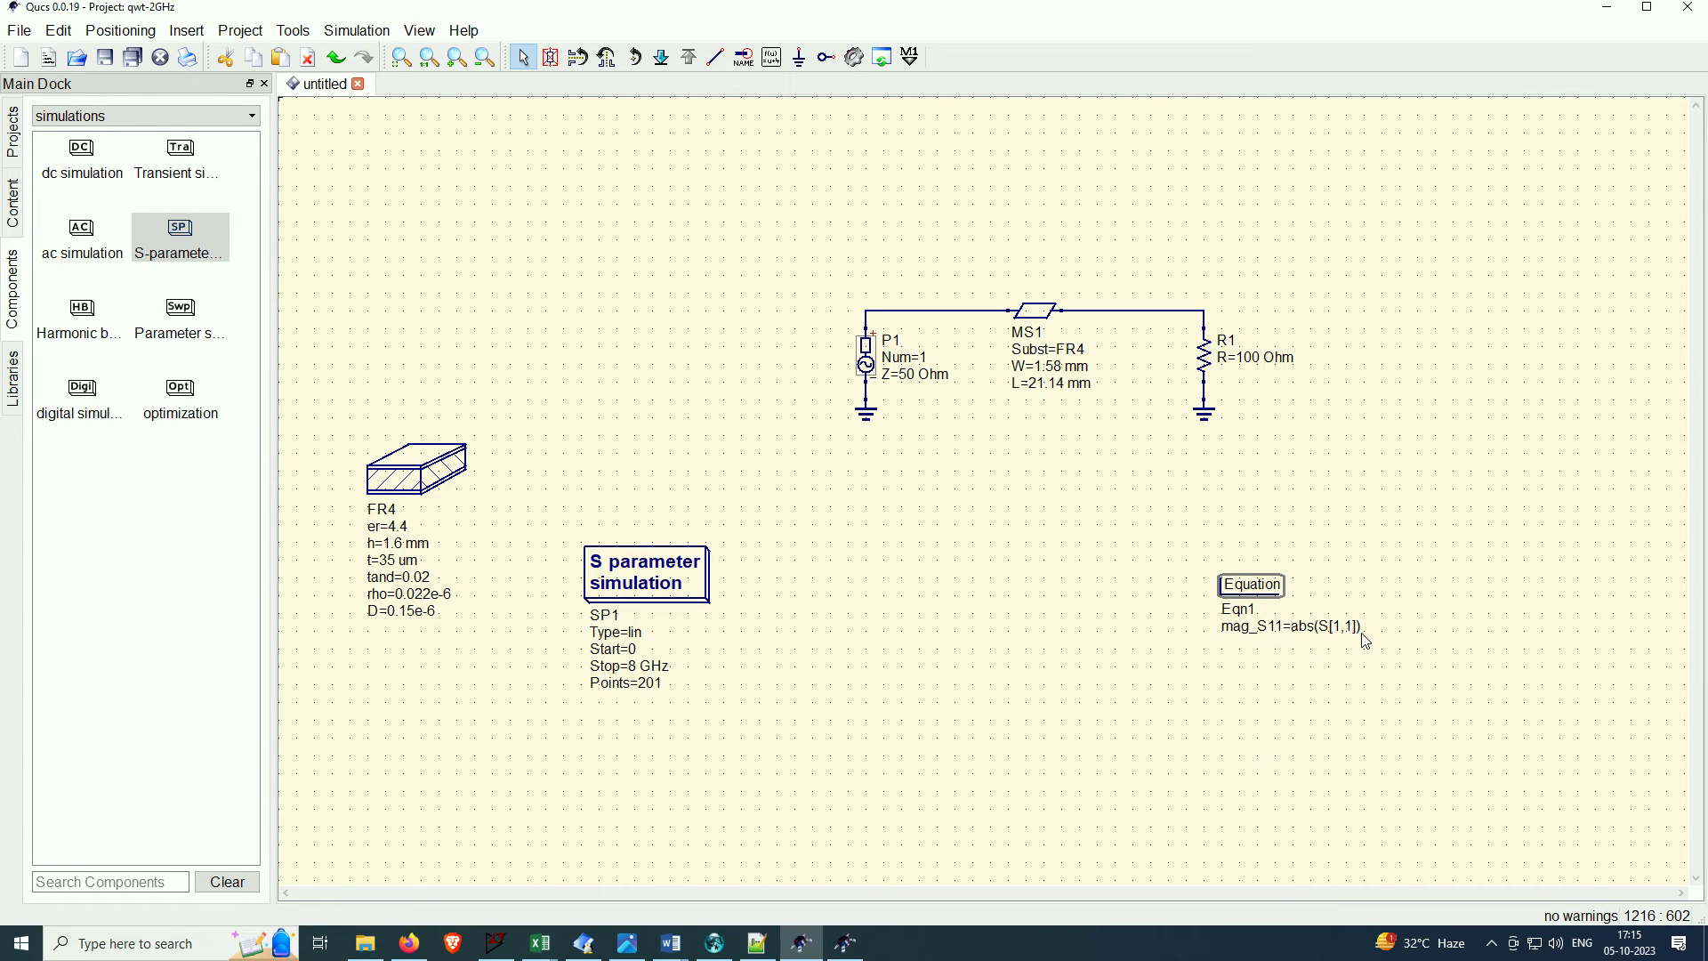
# Deselect everything on the schematic and launch the S-parameter simulation
pyautogui.click(904, 576)
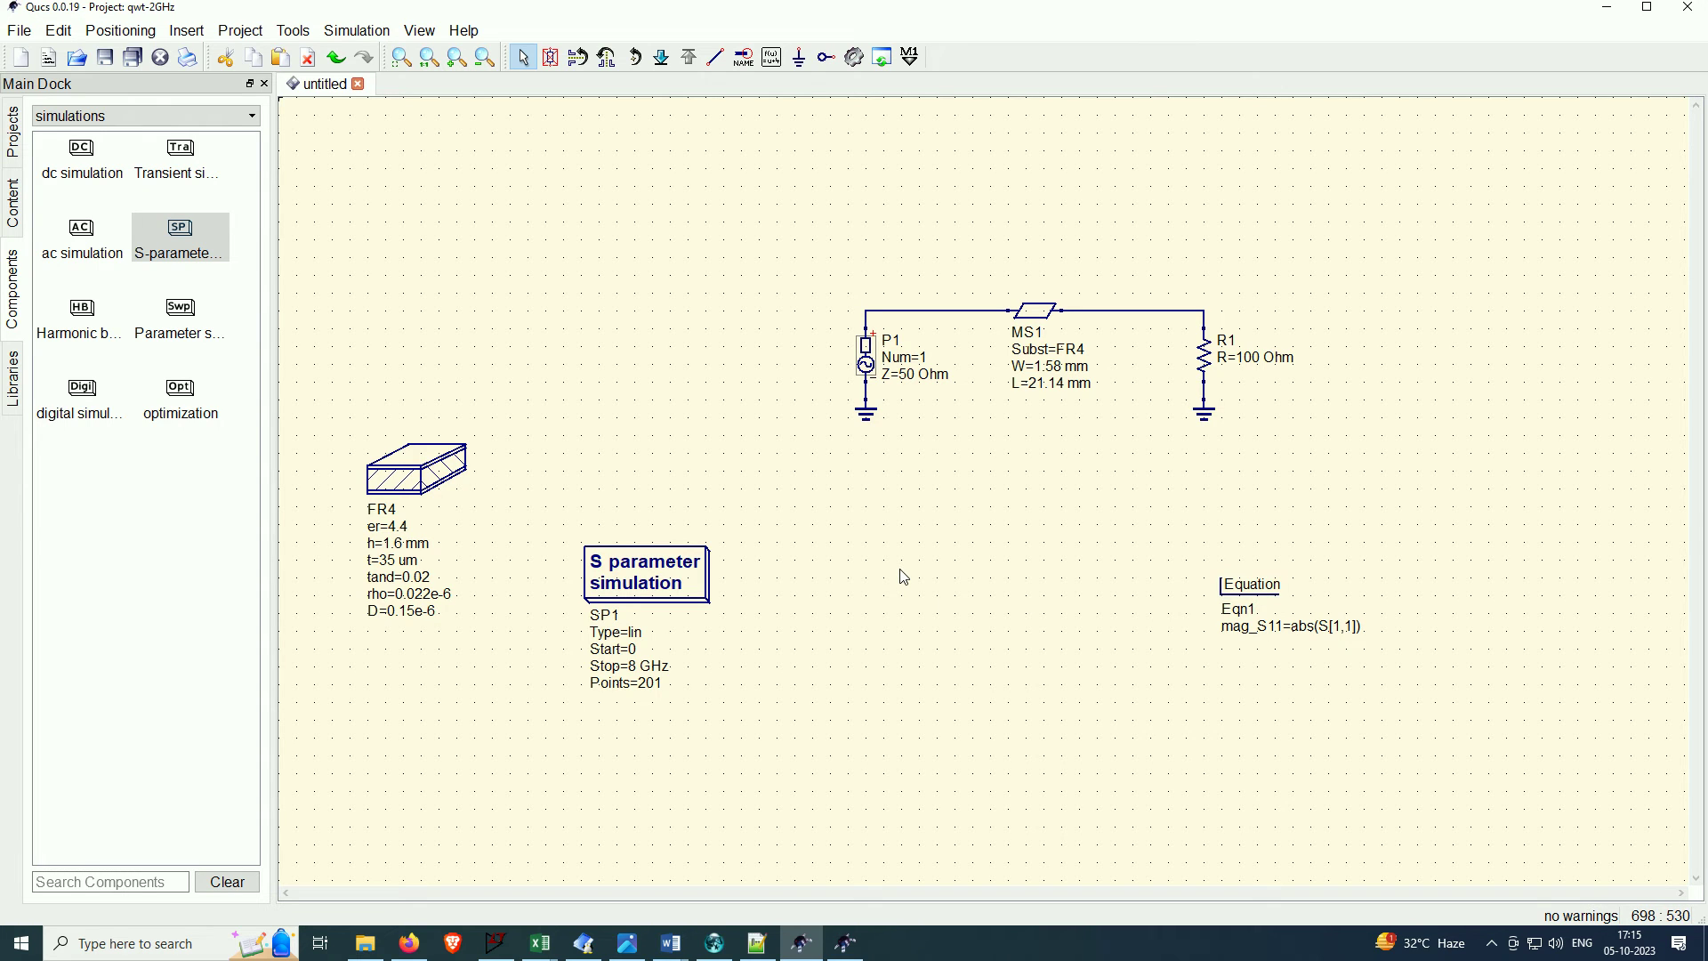
pyautogui.click(855, 59)
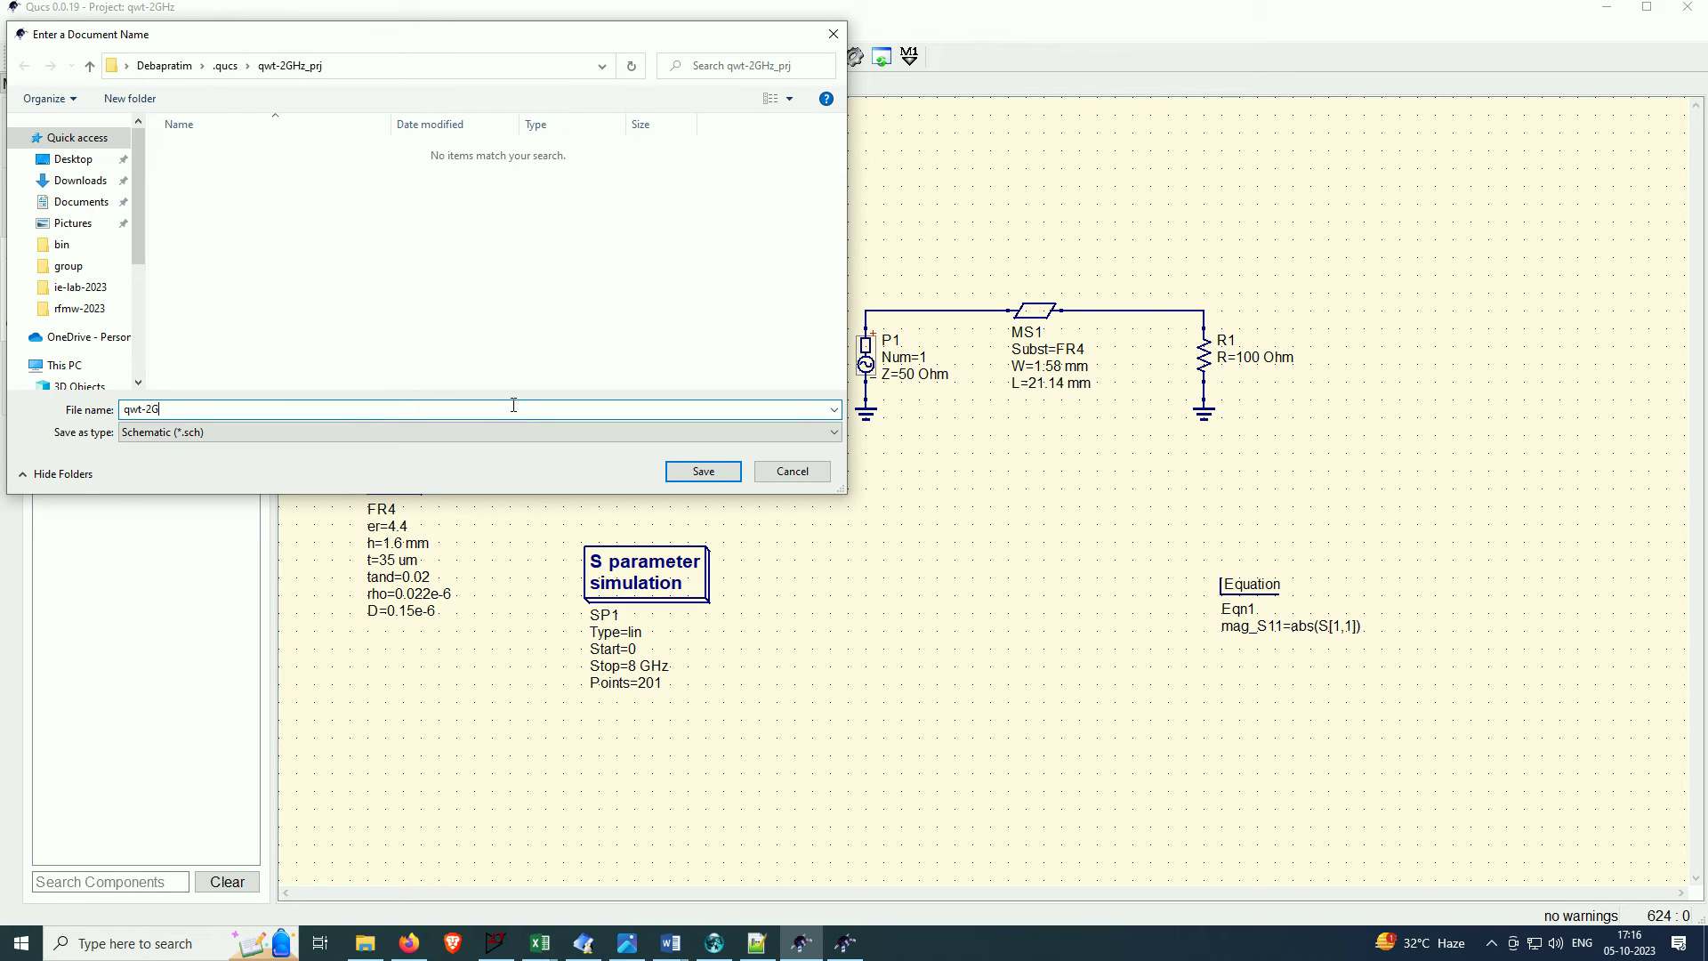
# Save the schematic as qwt-2GHz and return to the results page
pyautogui.press('Return')
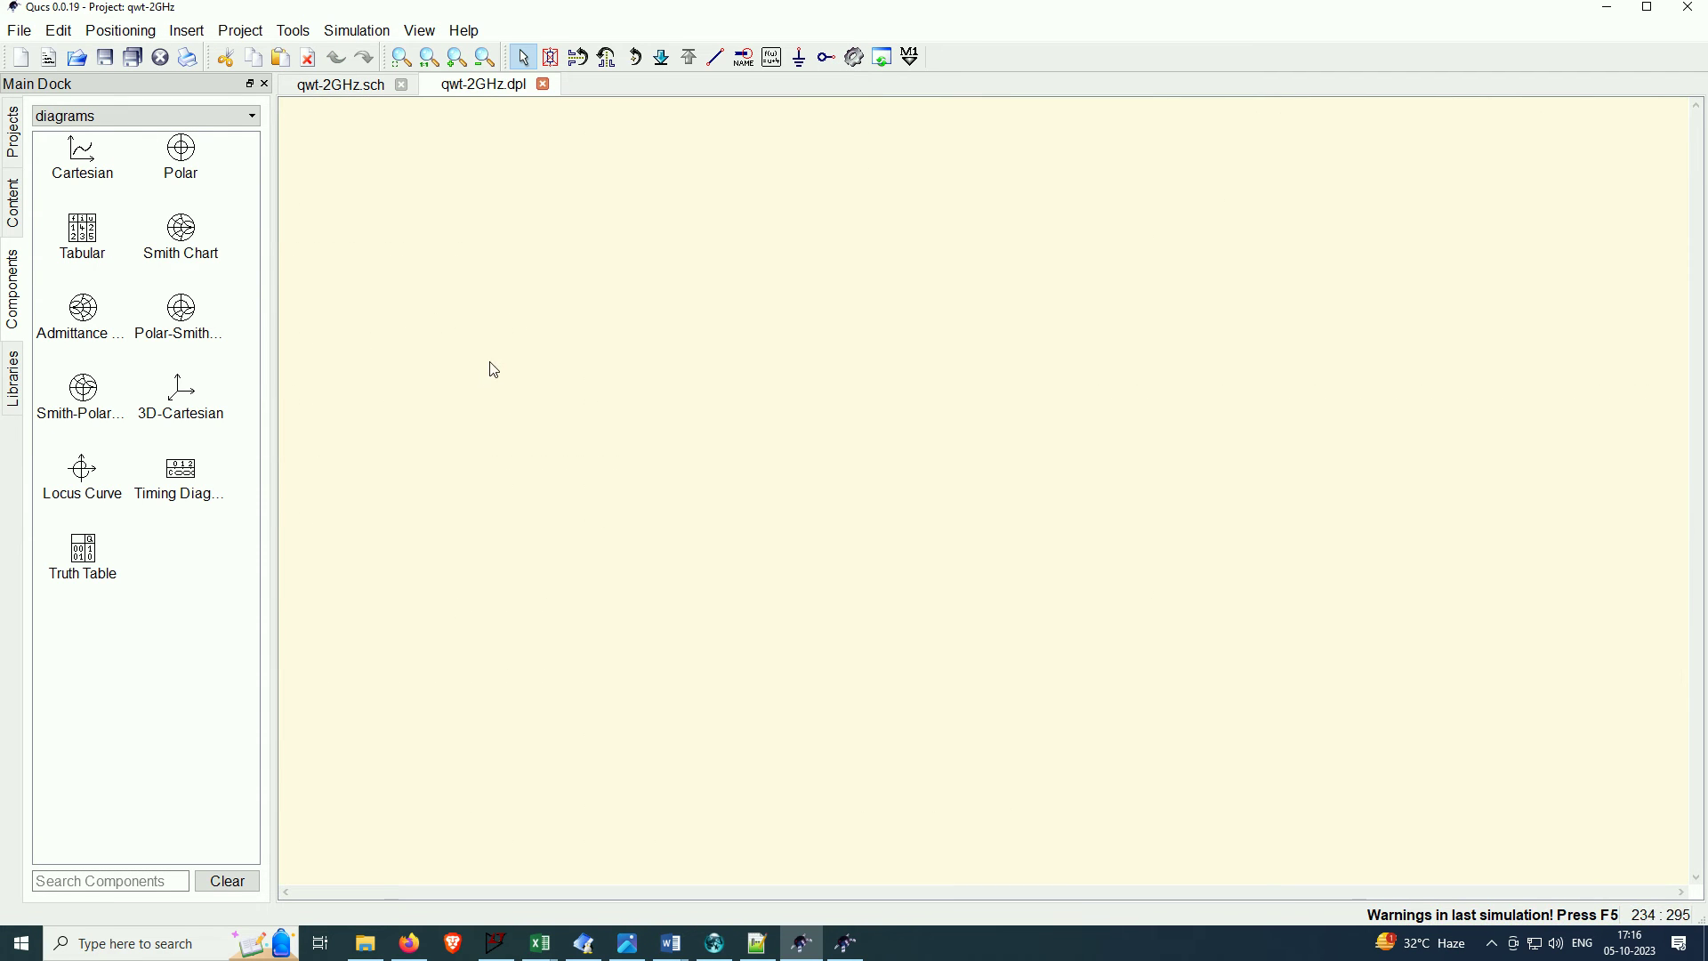
pyautogui.click(362, 89)
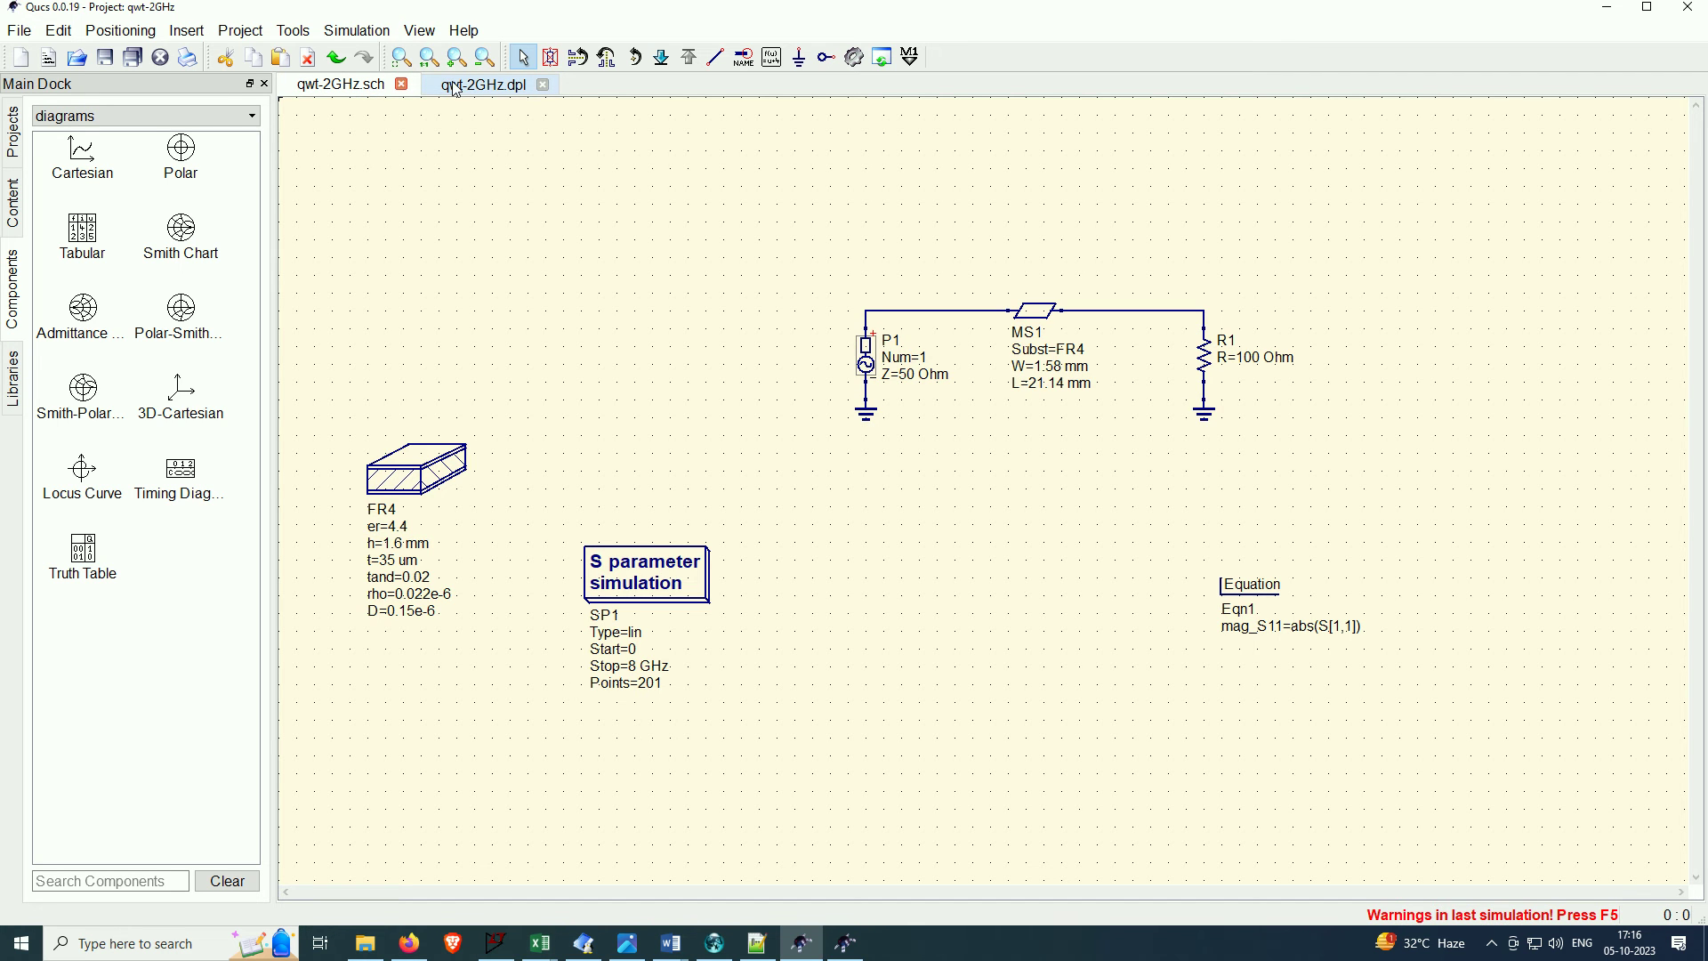
pyautogui.click(483, 86)
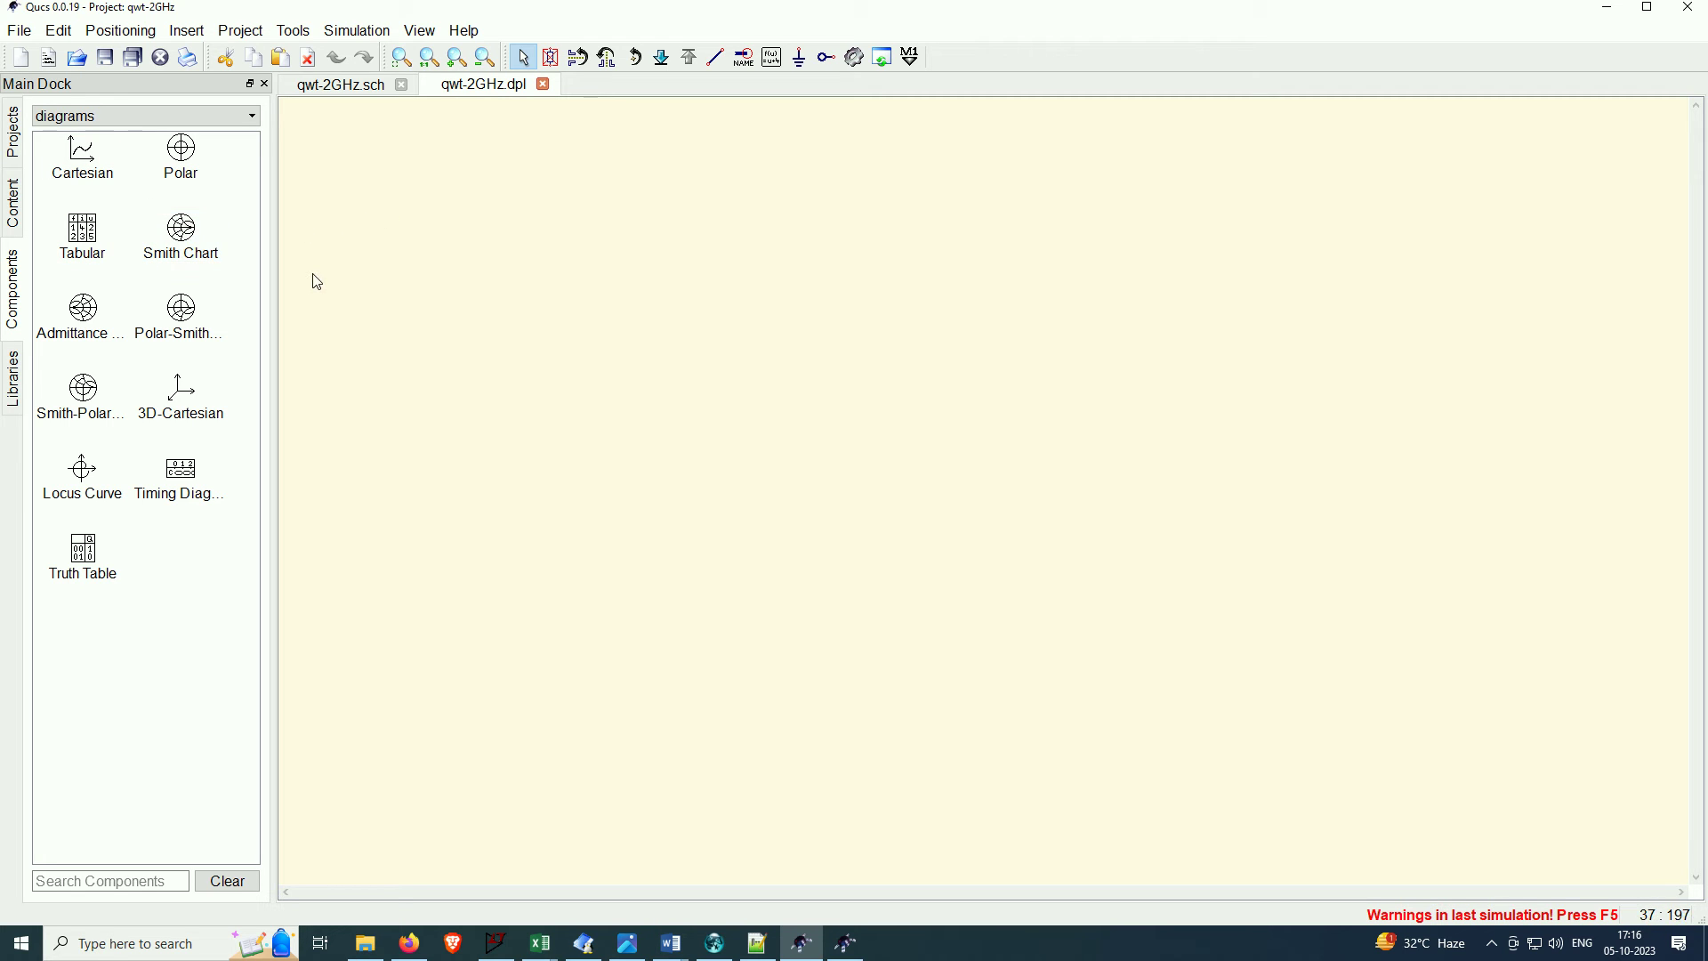
# Add a Cartesian diagram plotting mag_S11 versus frequency
pyautogui.click(86, 164)
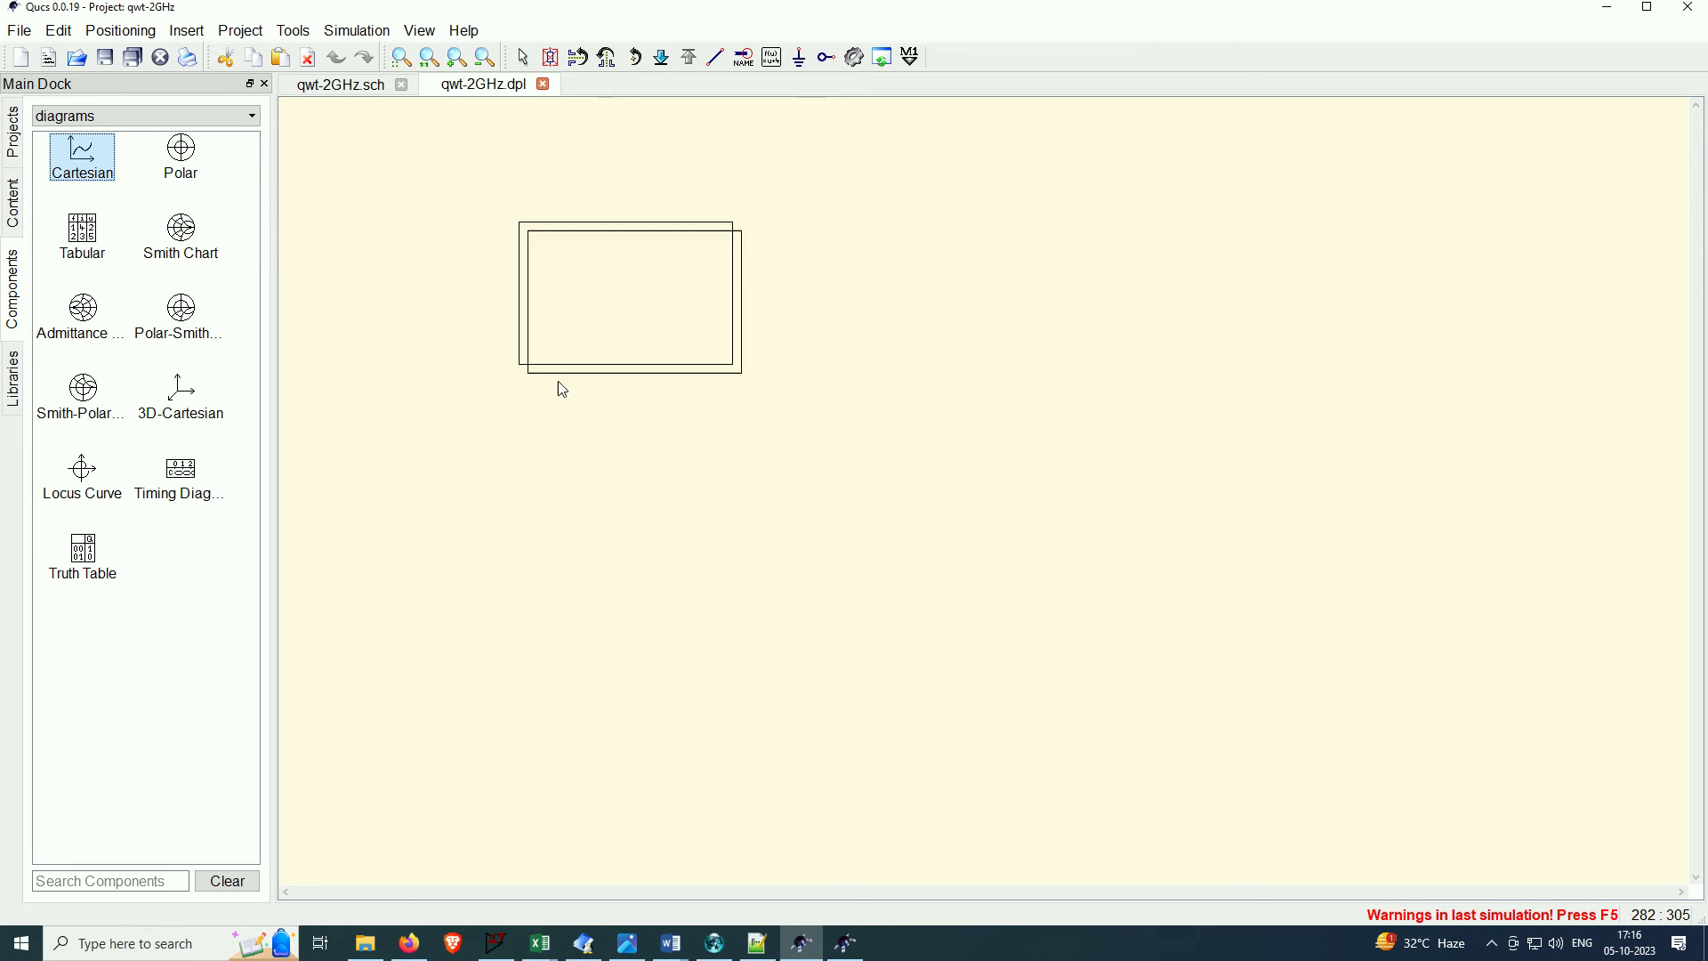
pyautogui.click(646, 449)
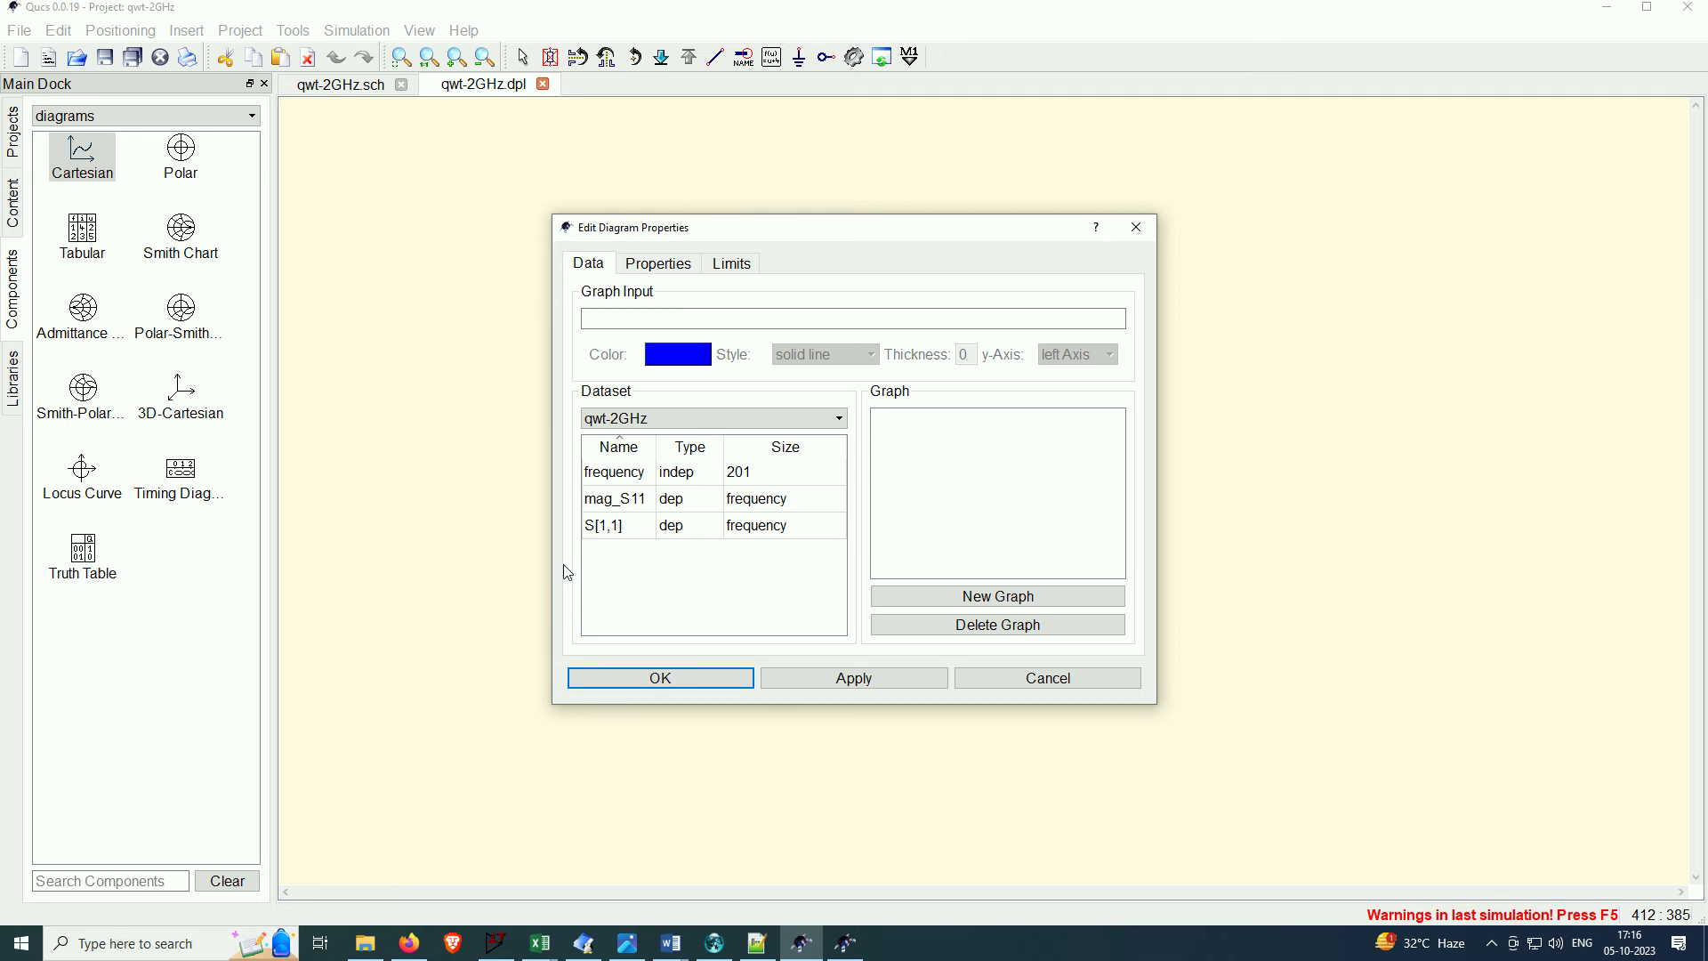
pyautogui.click(627, 506)
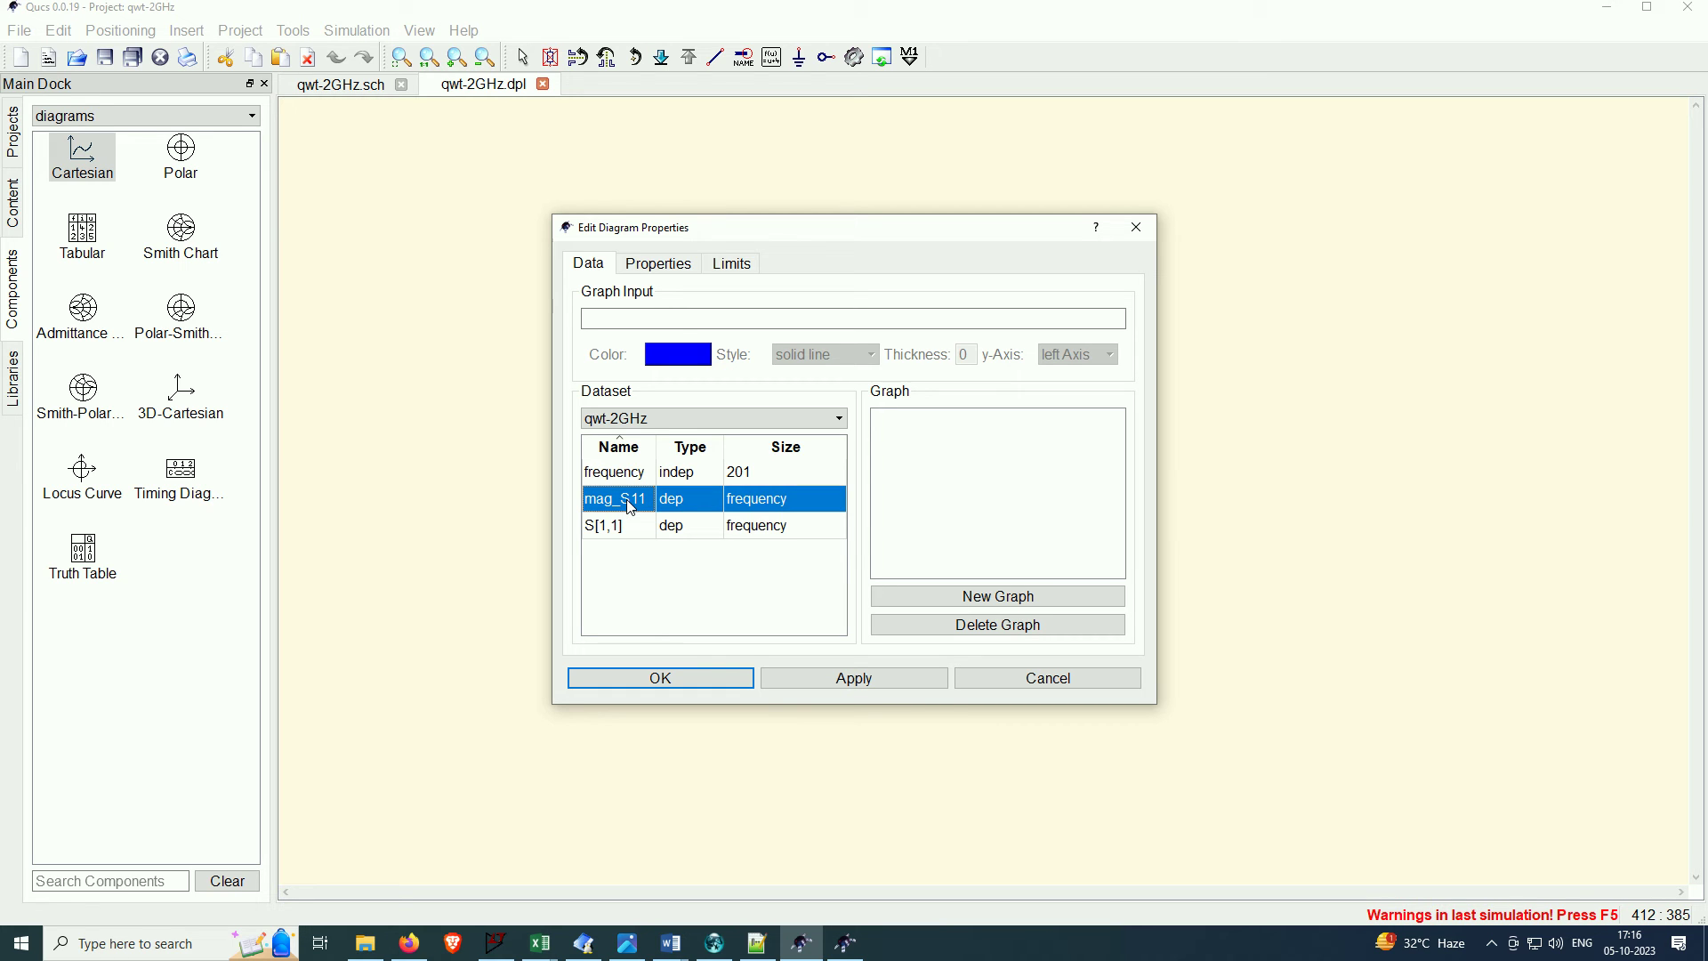
pyautogui.doubleClick(630, 507)
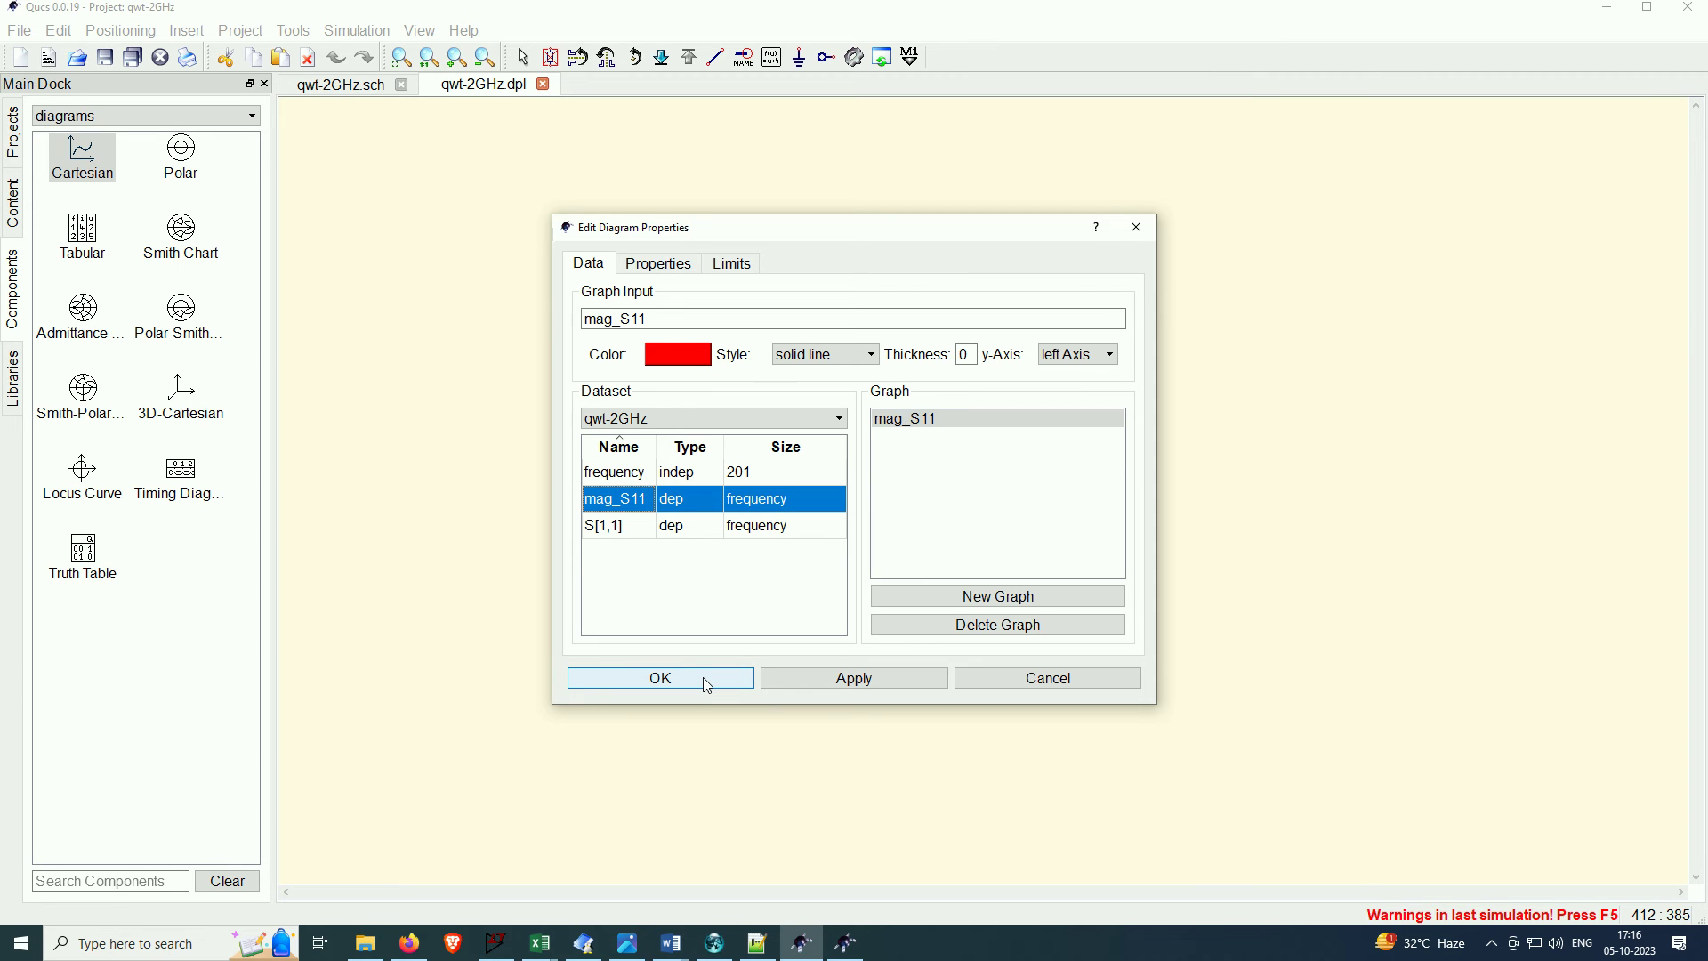
pyautogui.click(661, 678)
pyautogui.press('Escape')
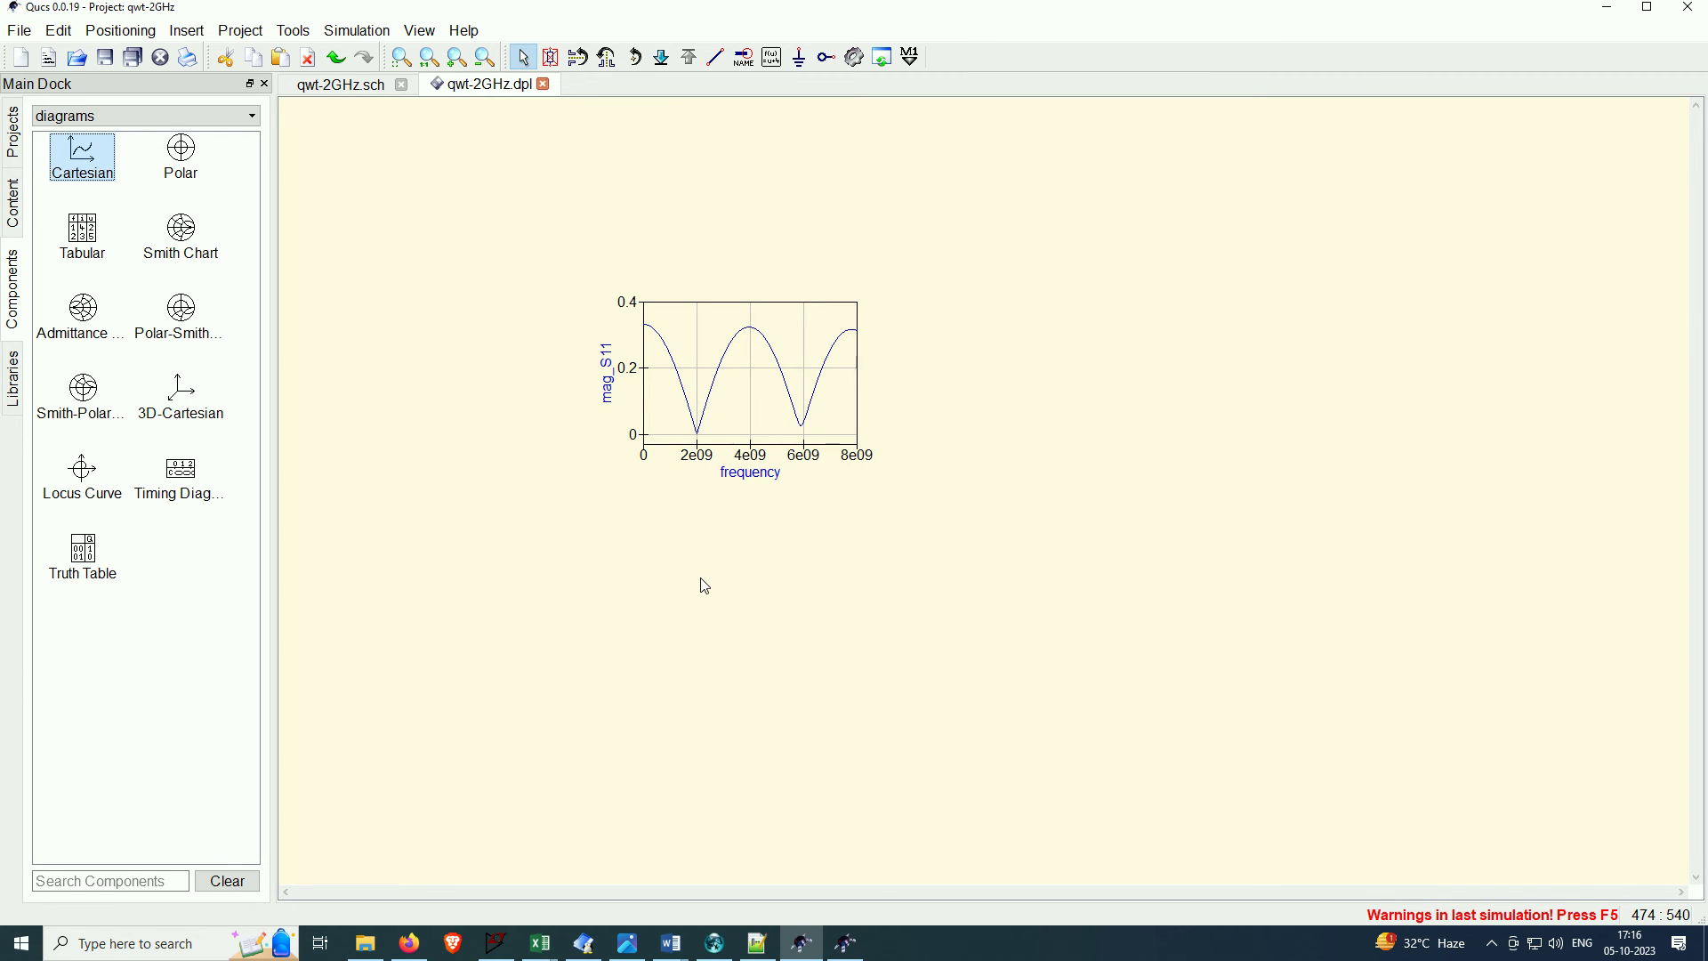
pyautogui.scroll(2, 709, 440)
pyautogui.scroll(1, 888, 442)
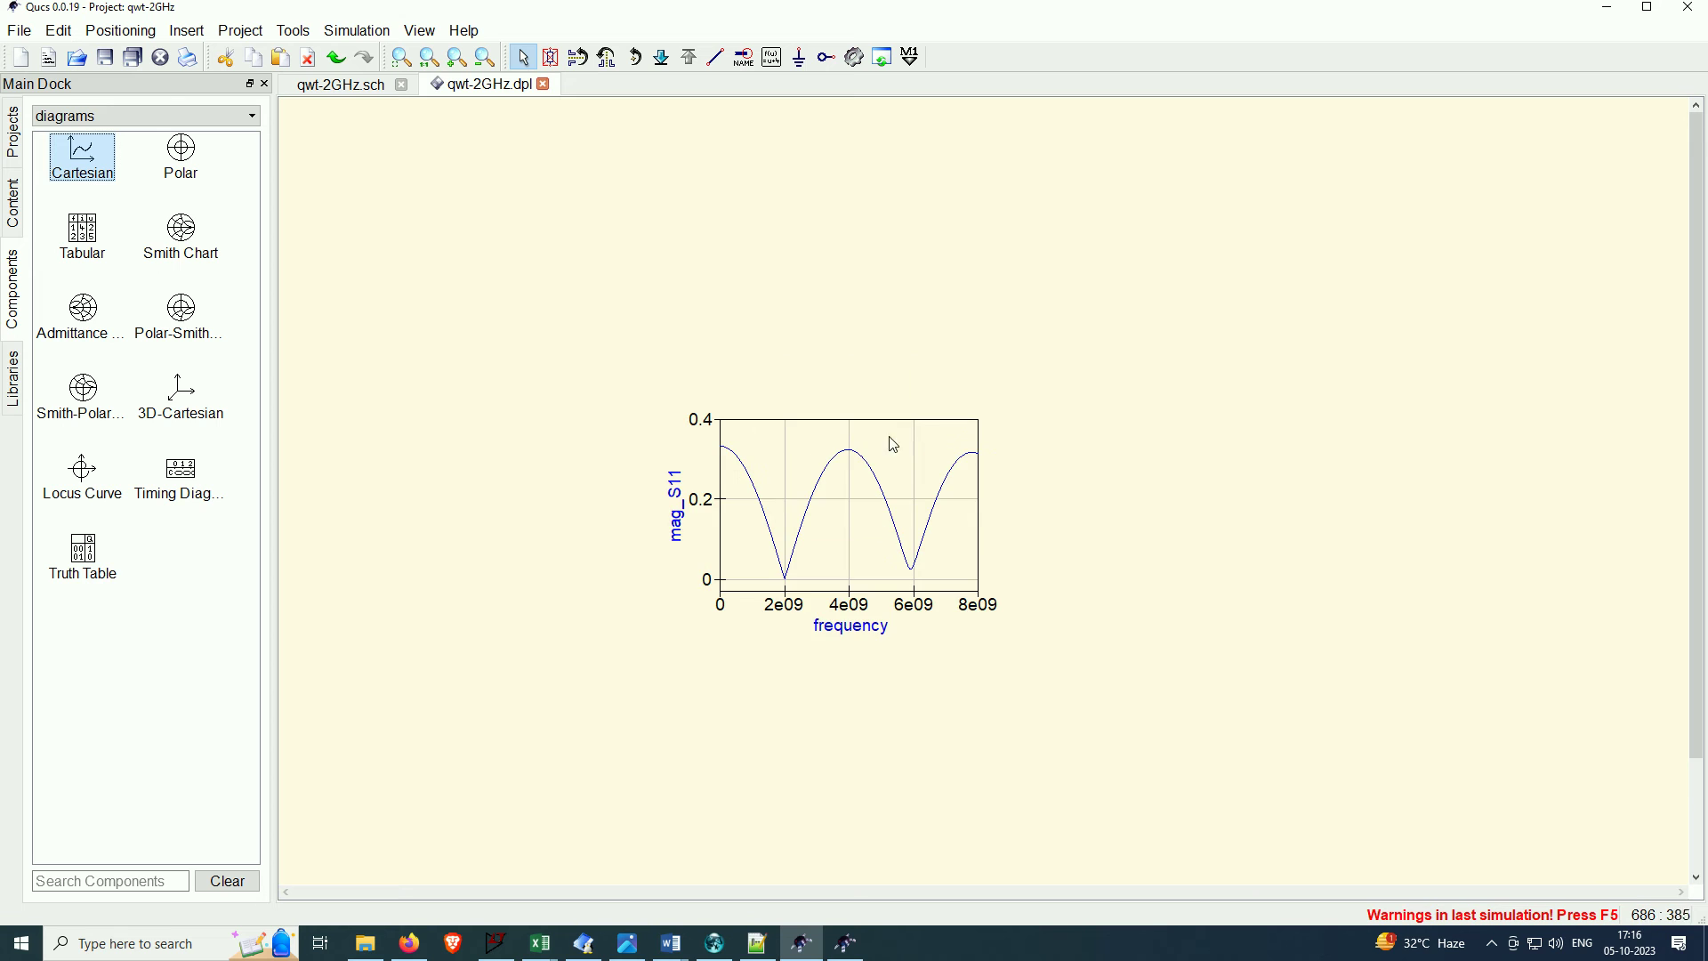
pyautogui.scroll(1, 857, 610)
pyautogui.scroll(1, 1072, 553)
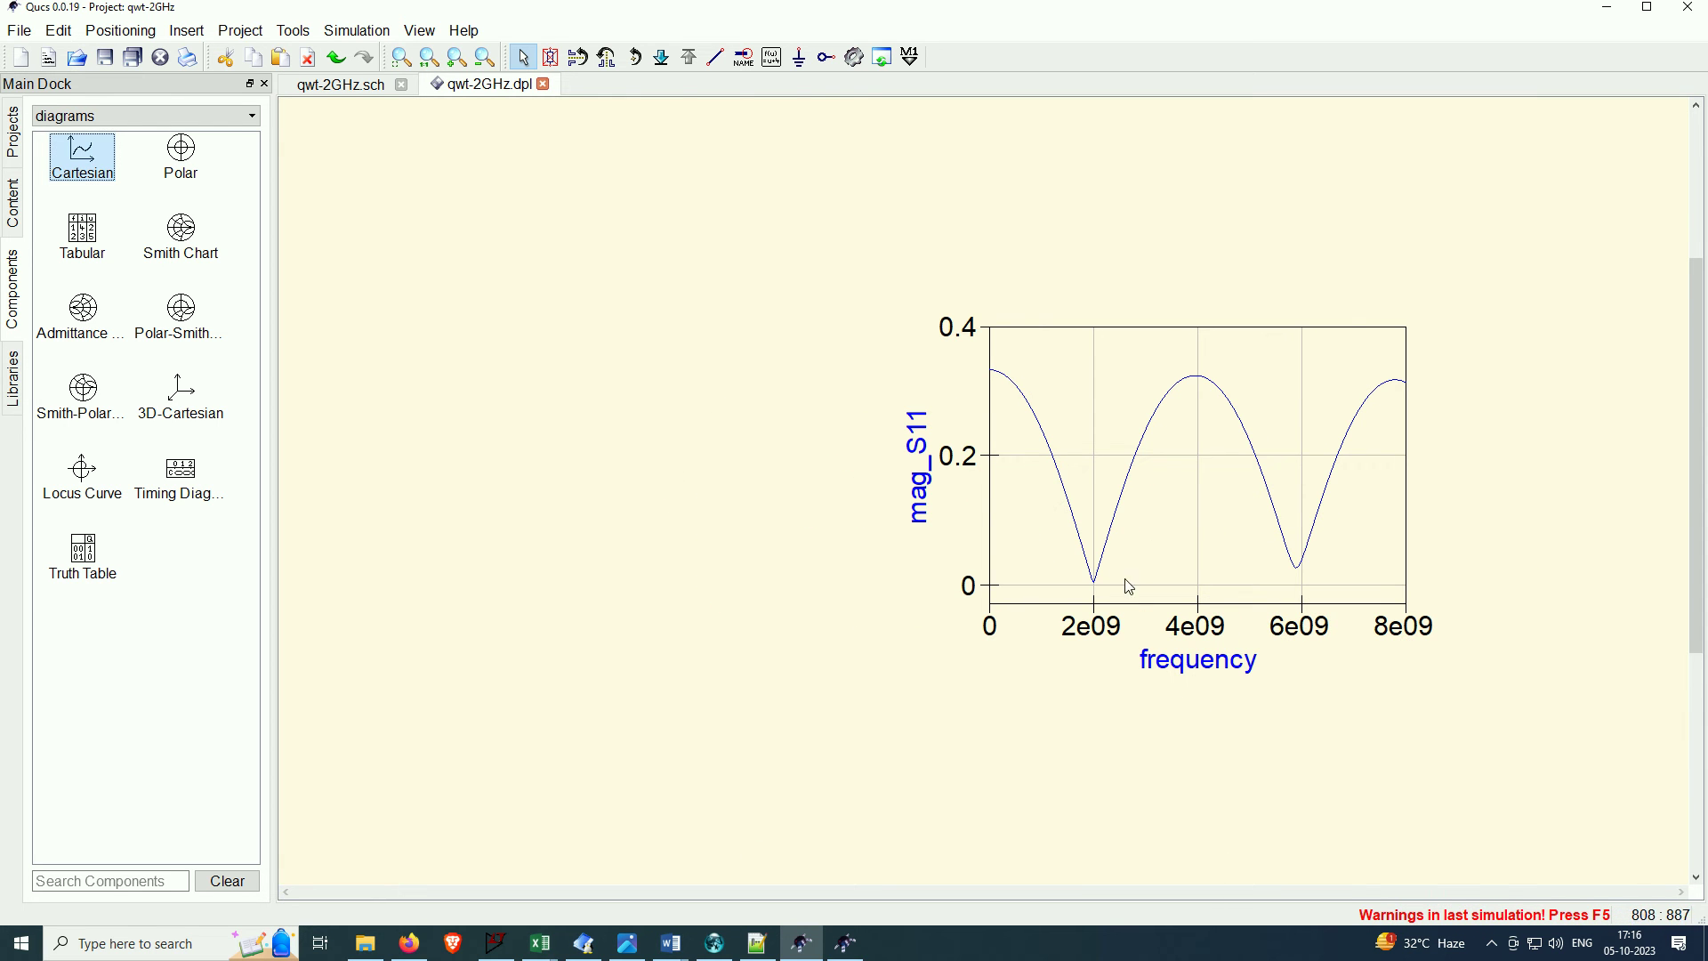
pyautogui.scroll(-2, 1130, 587)
pyautogui.scroll(1, 1143, 545)
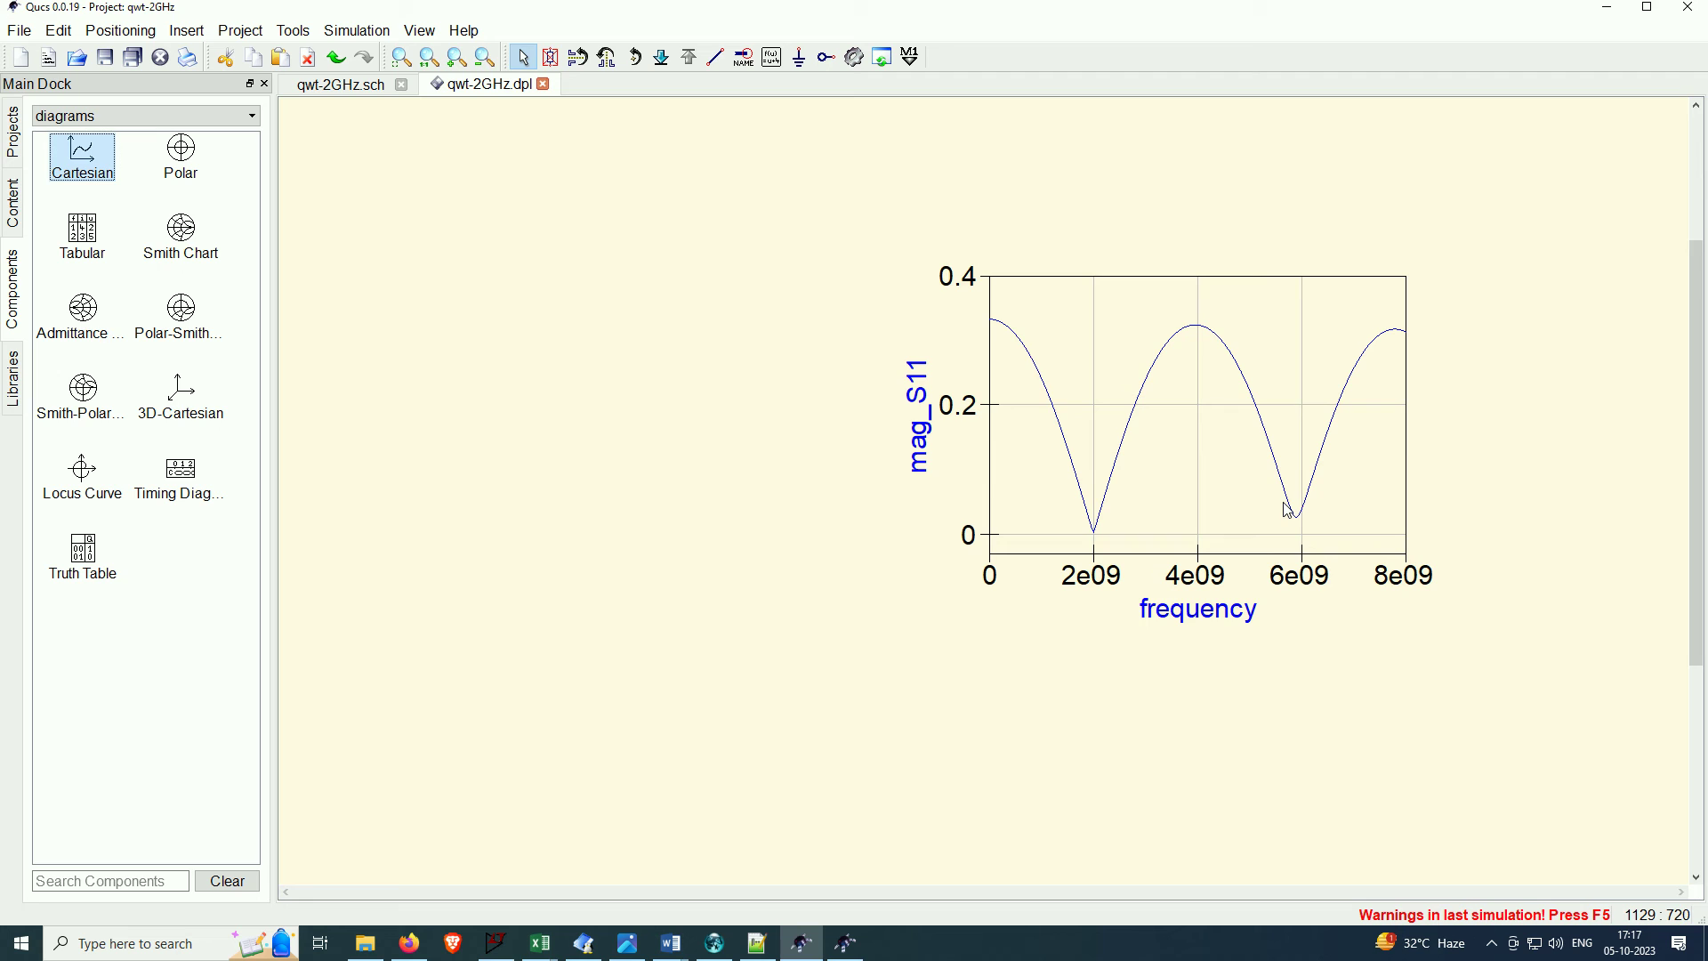
pyautogui.rightClick(1085, 383)
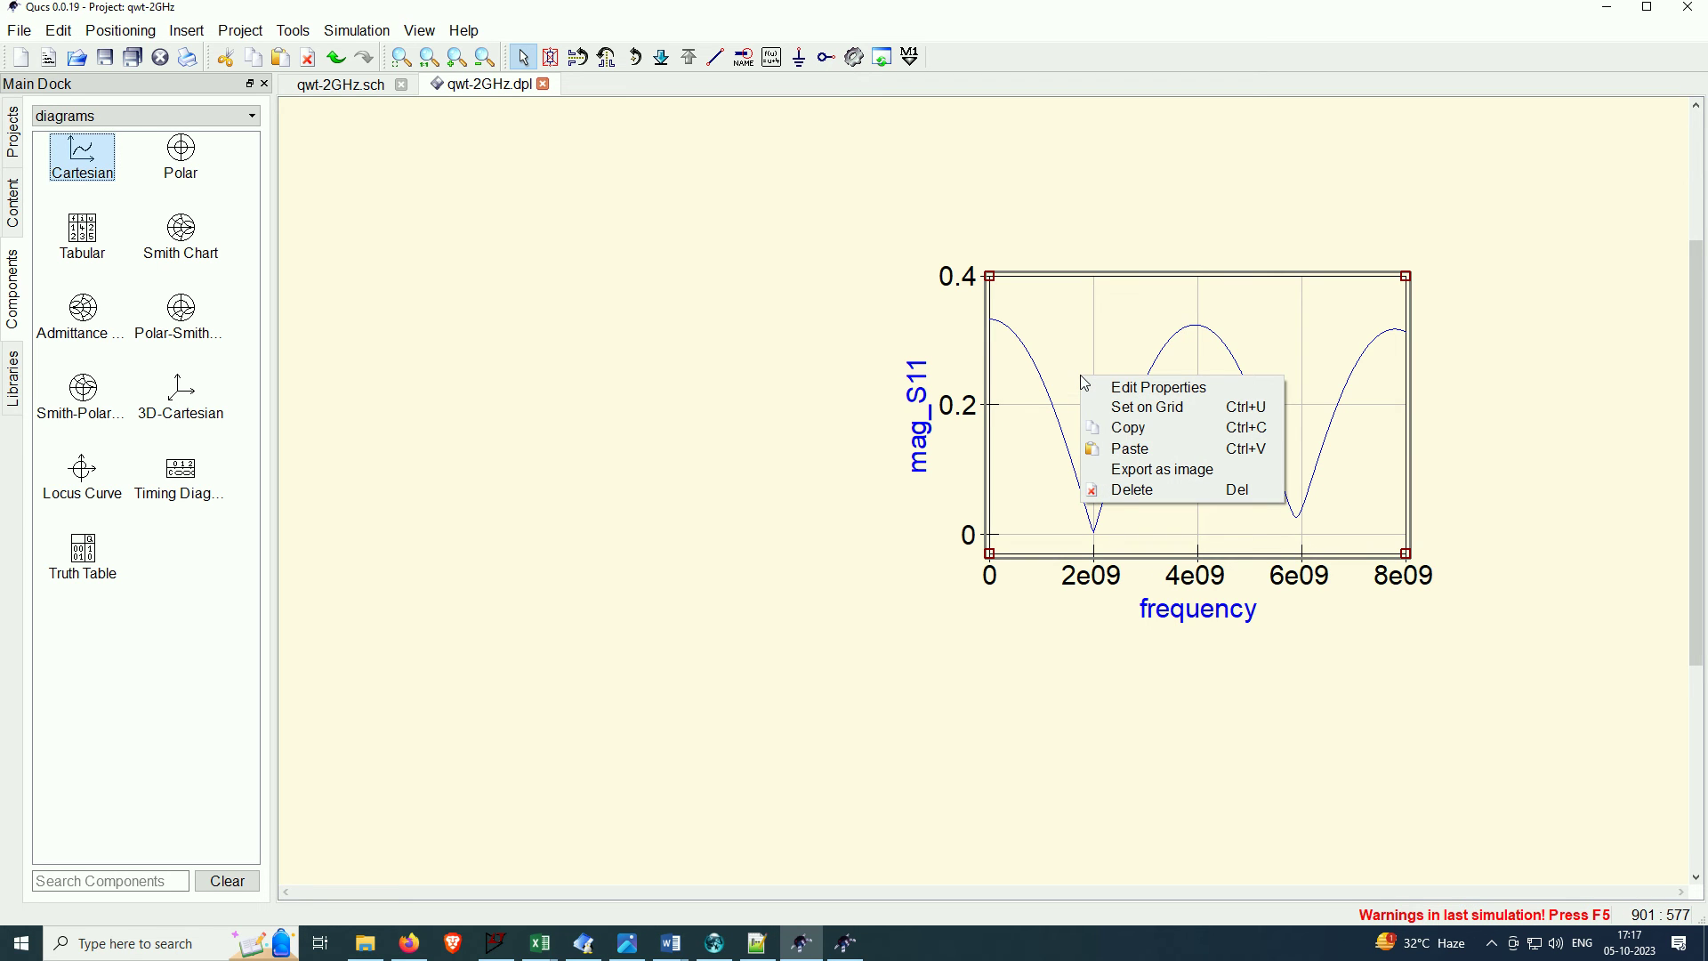
pyautogui.click(876, 406)
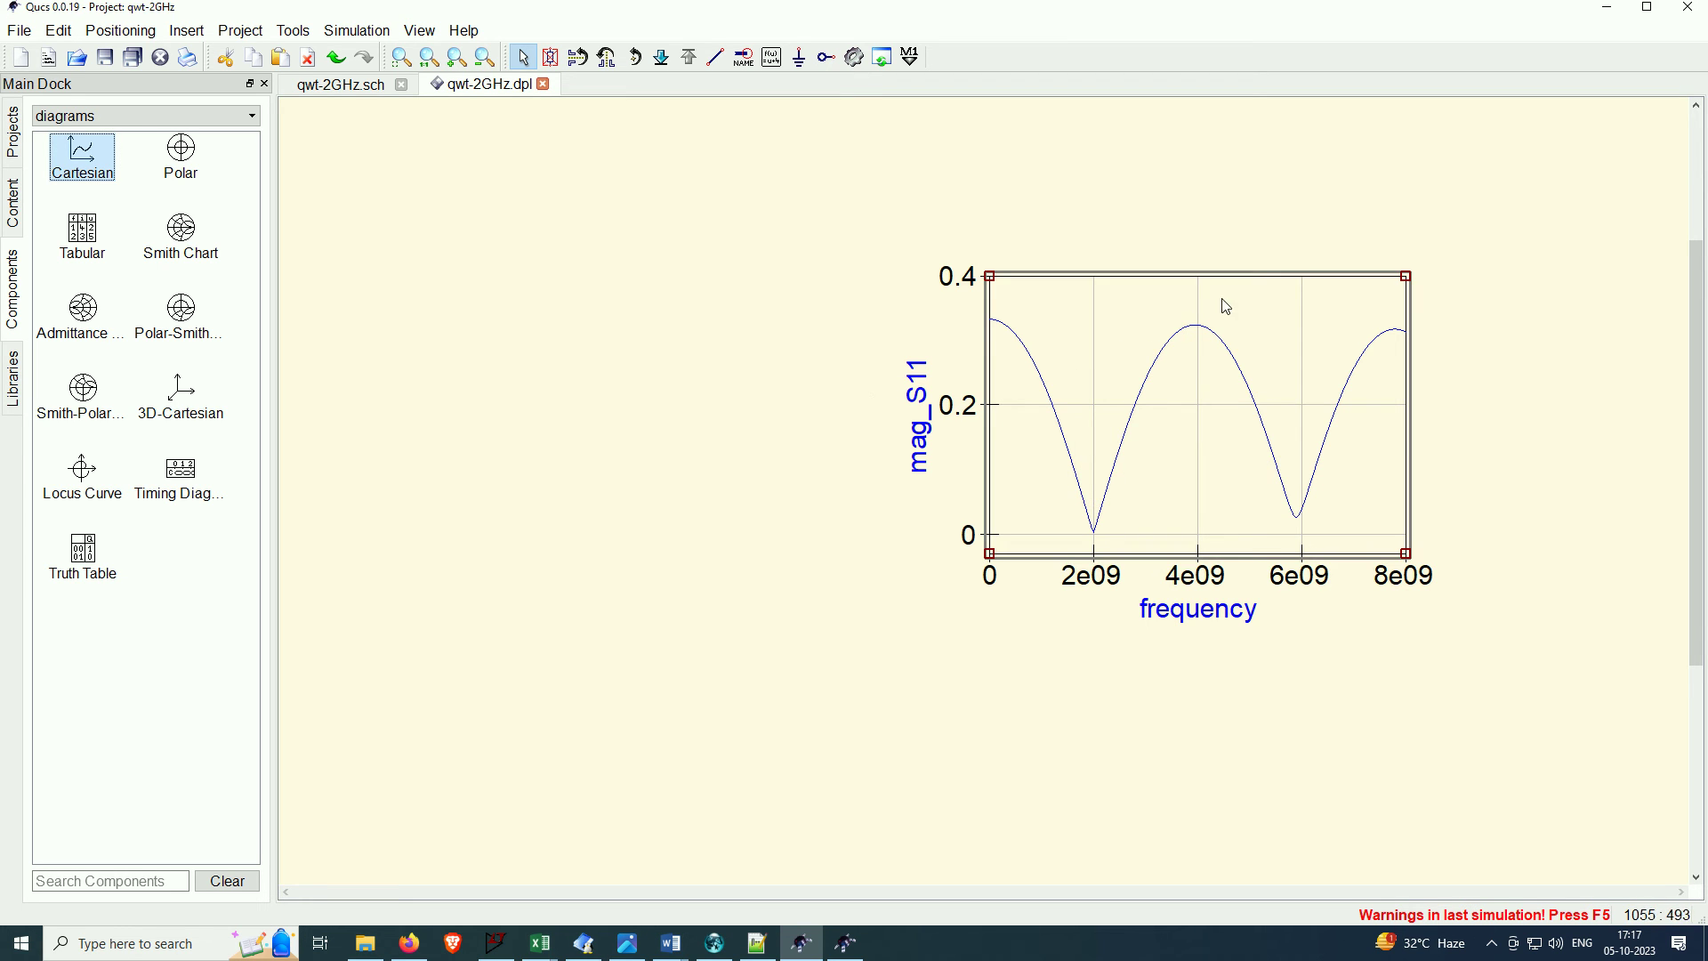
pyautogui.click(194, 35)
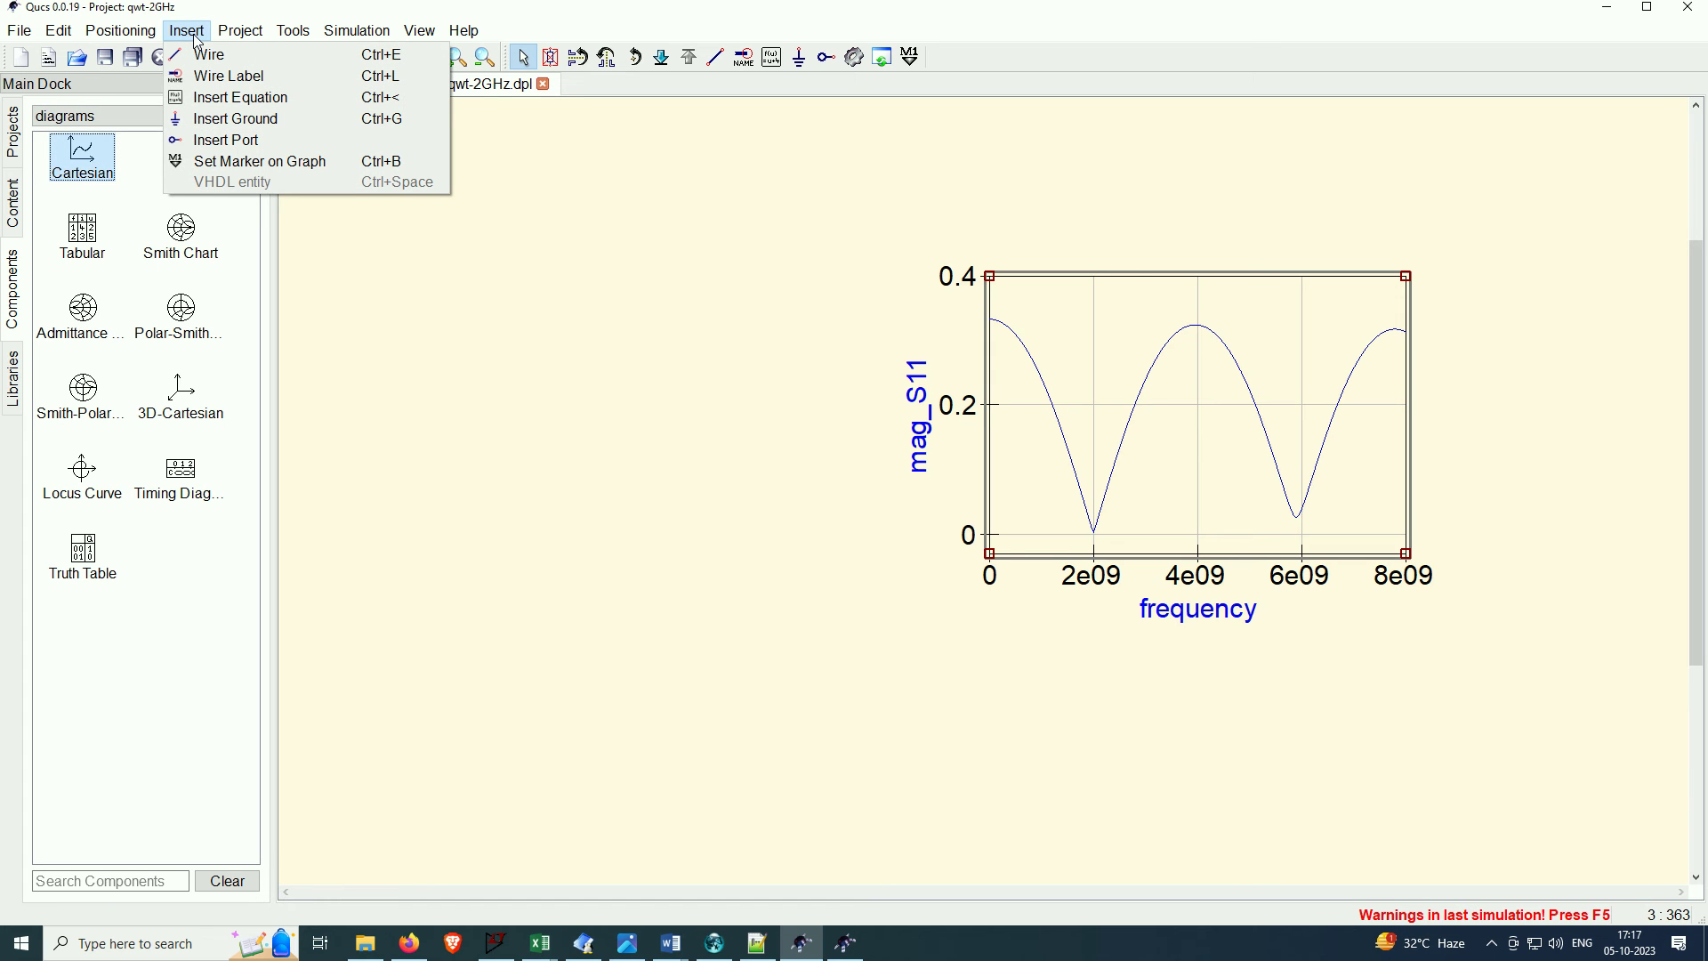
pyautogui.click(641, 316)
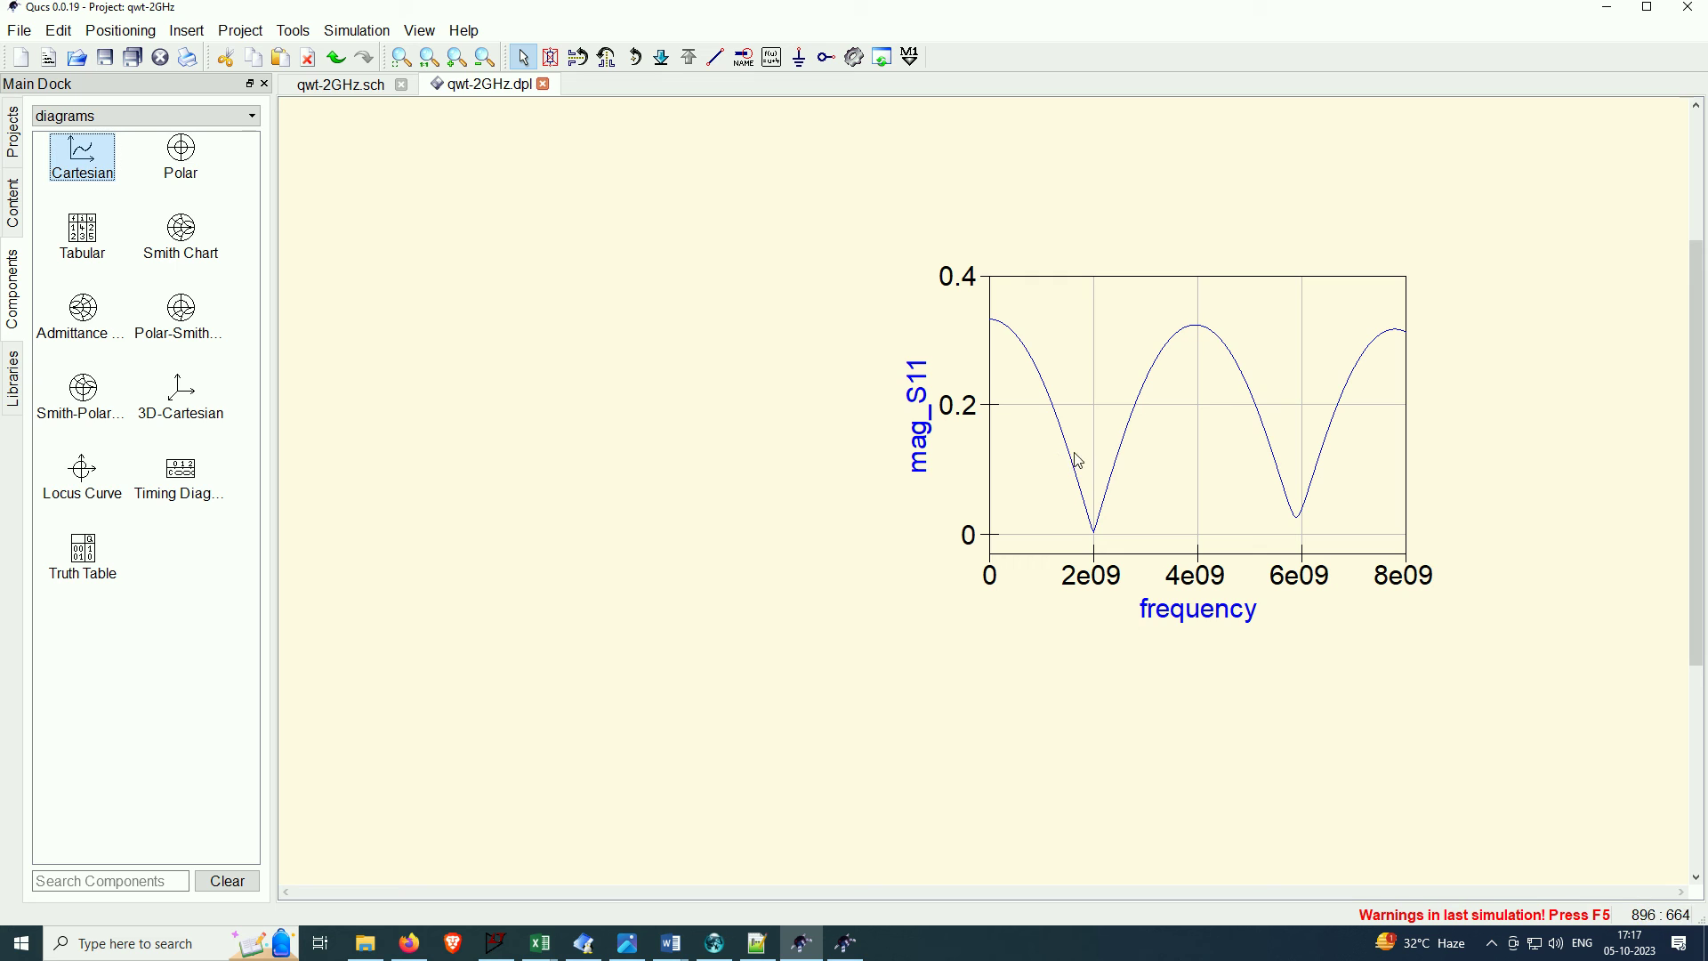
pyautogui.click(1100, 538)
pyautogui.doubleClick(1100, 538)
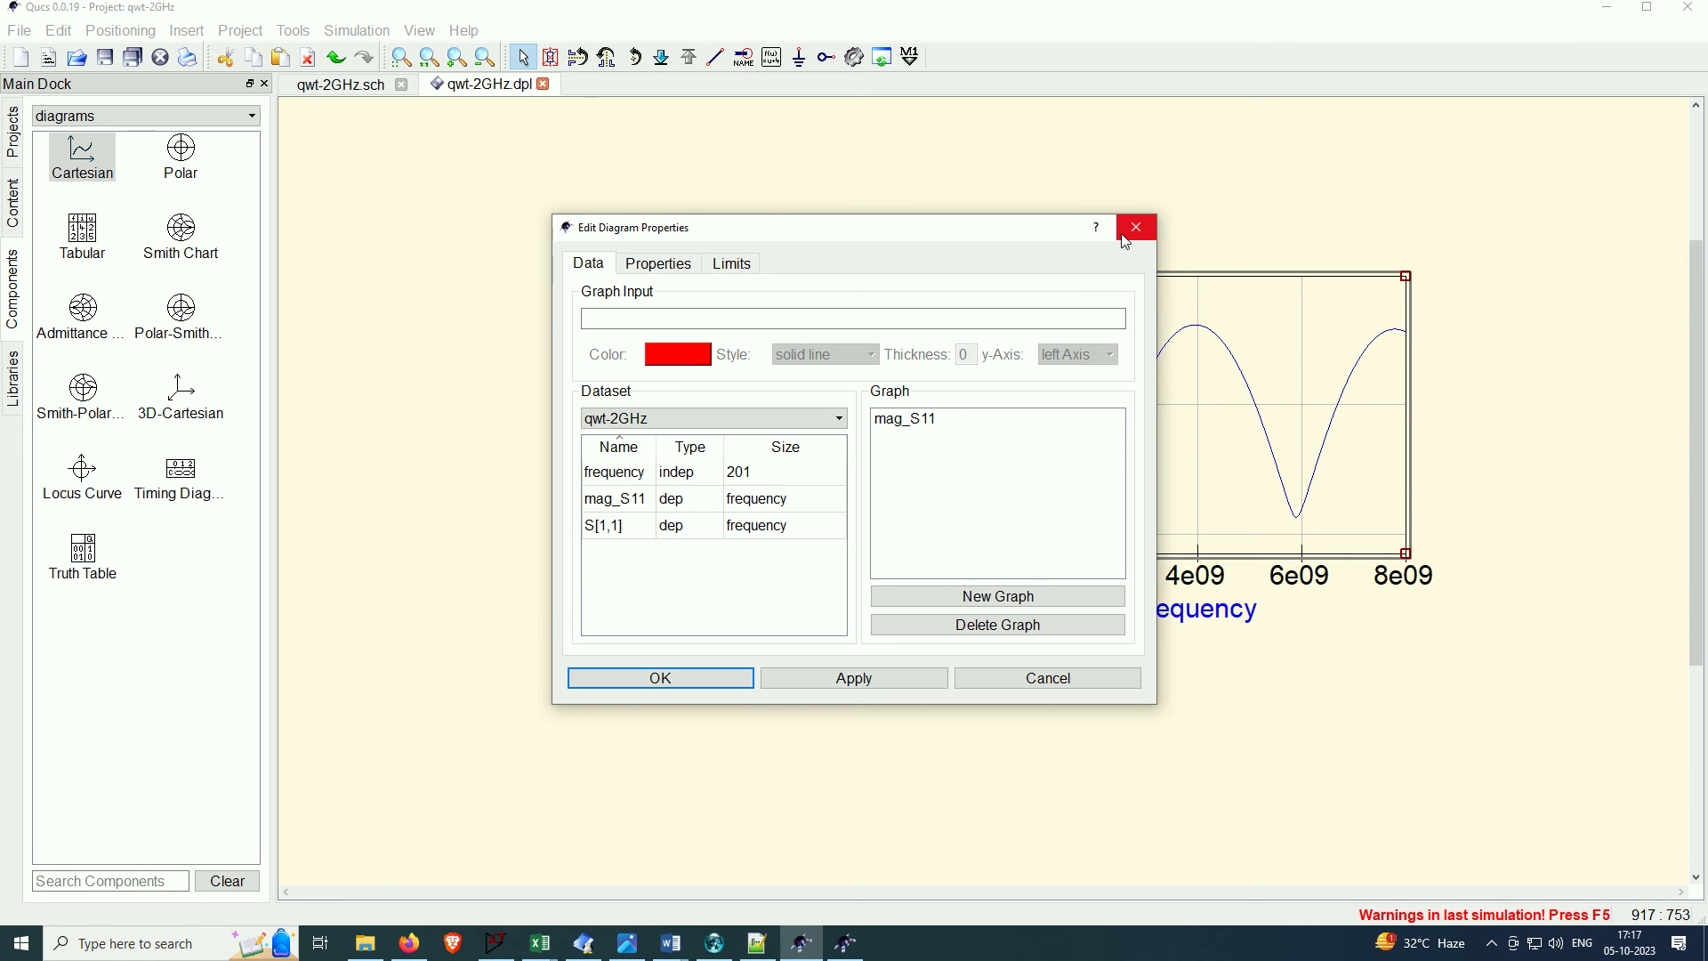
pyautogui.click(1136, 229)
pyautogui.rightClick(1129, 498)
pyautogui.rightClick(1096, 532)
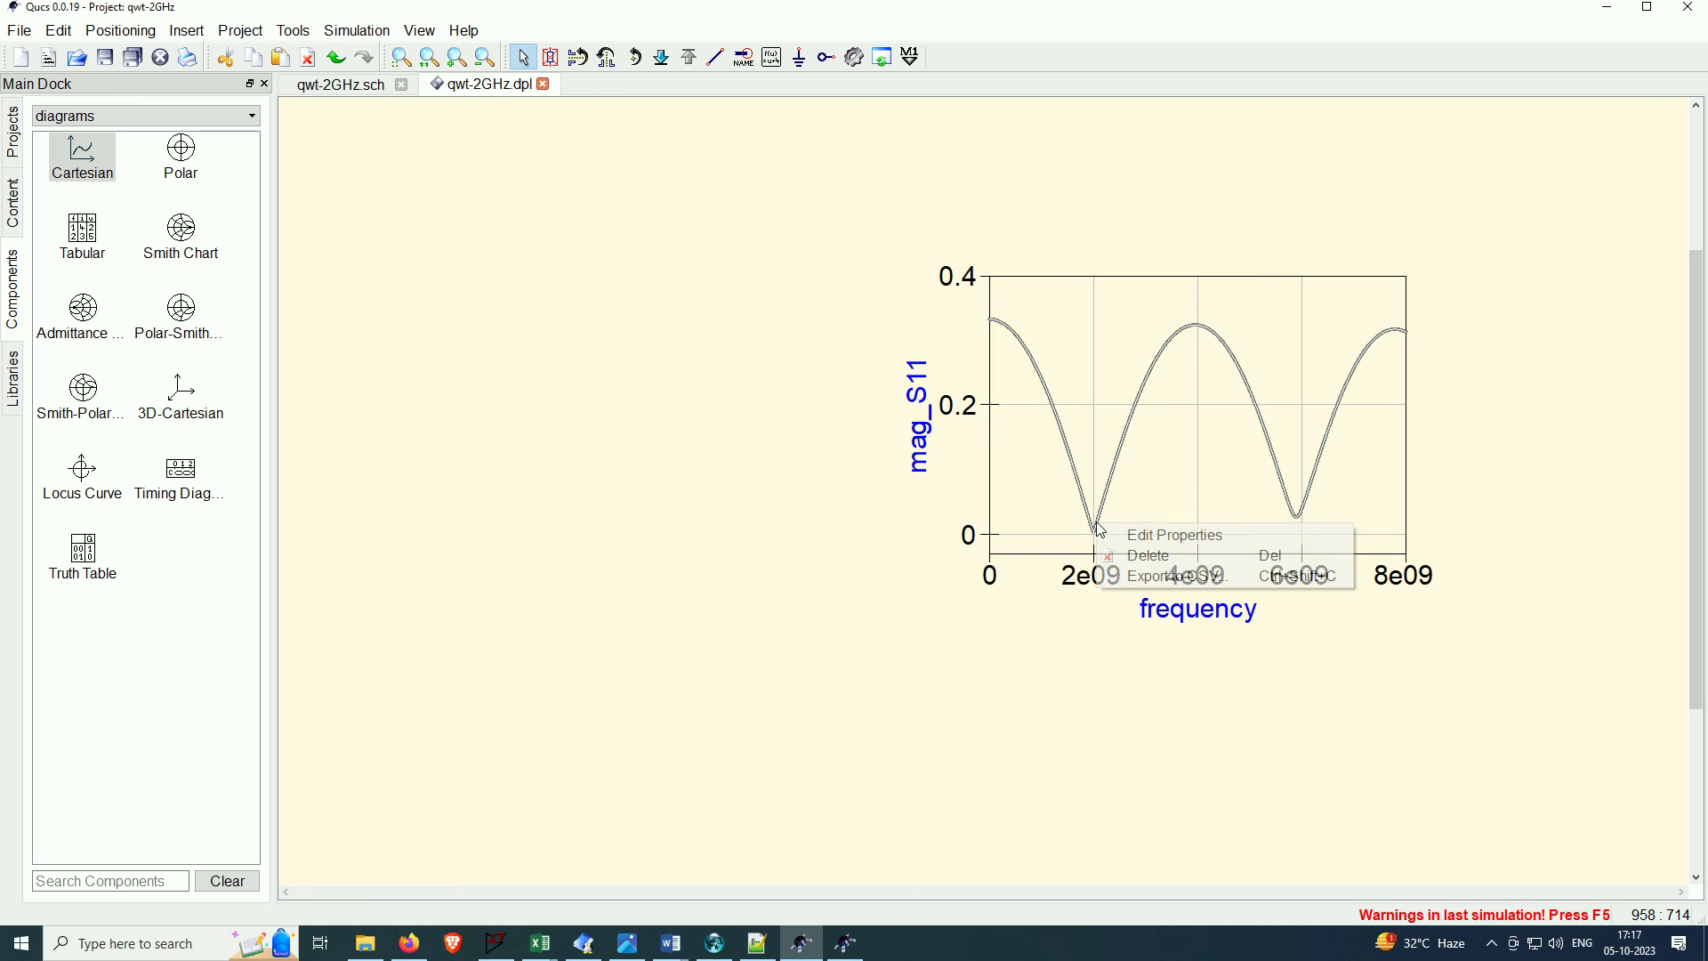
pyautogui.click(1216, 505)
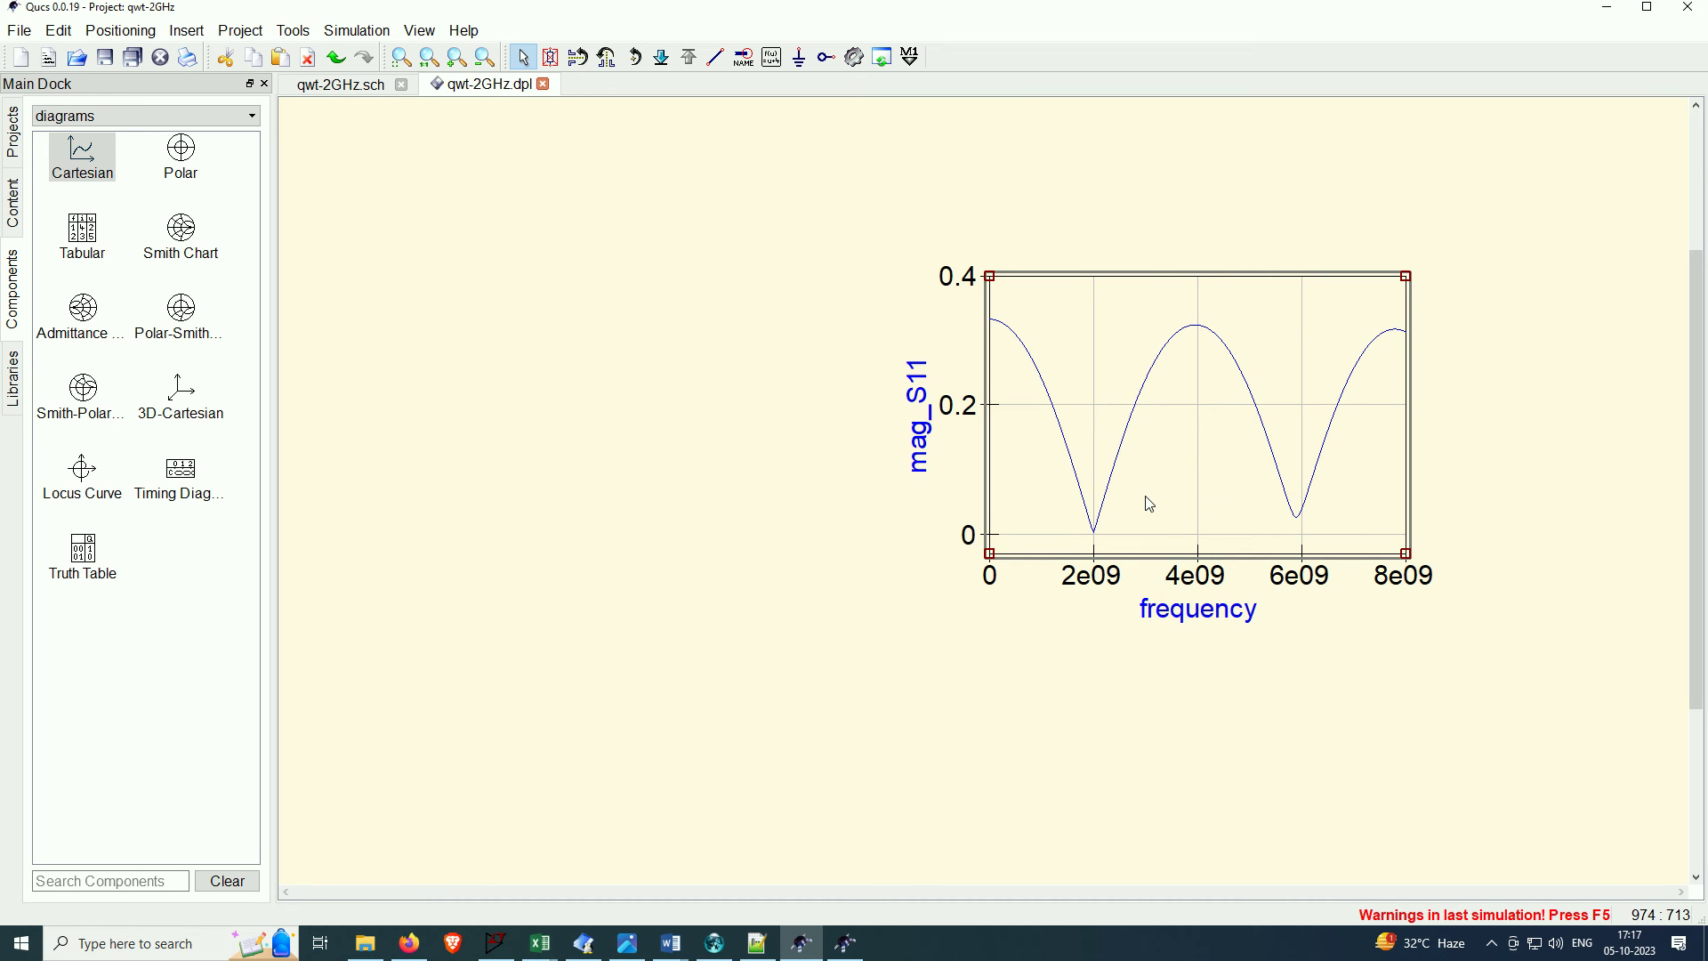
pyautogui.click(805, 444)
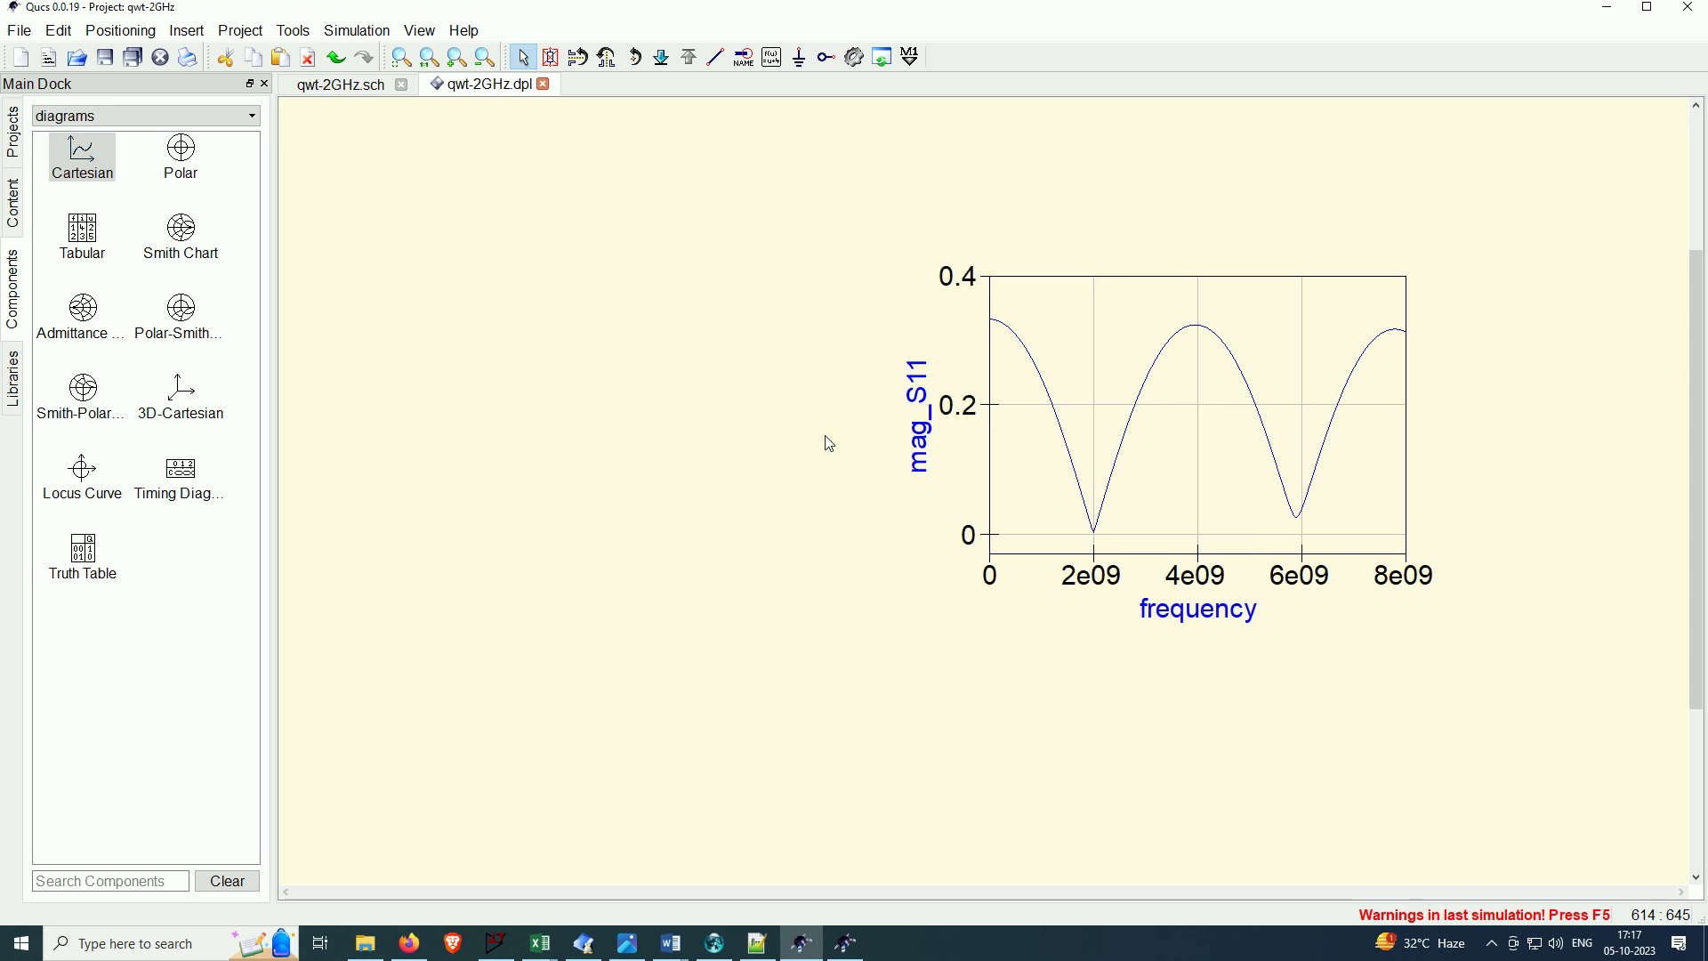
# Mark the mag_S11 dips: 0.00265 at 2e+09 and 0.0259 at 5.88e+09
pyautogui.click(912, 68)
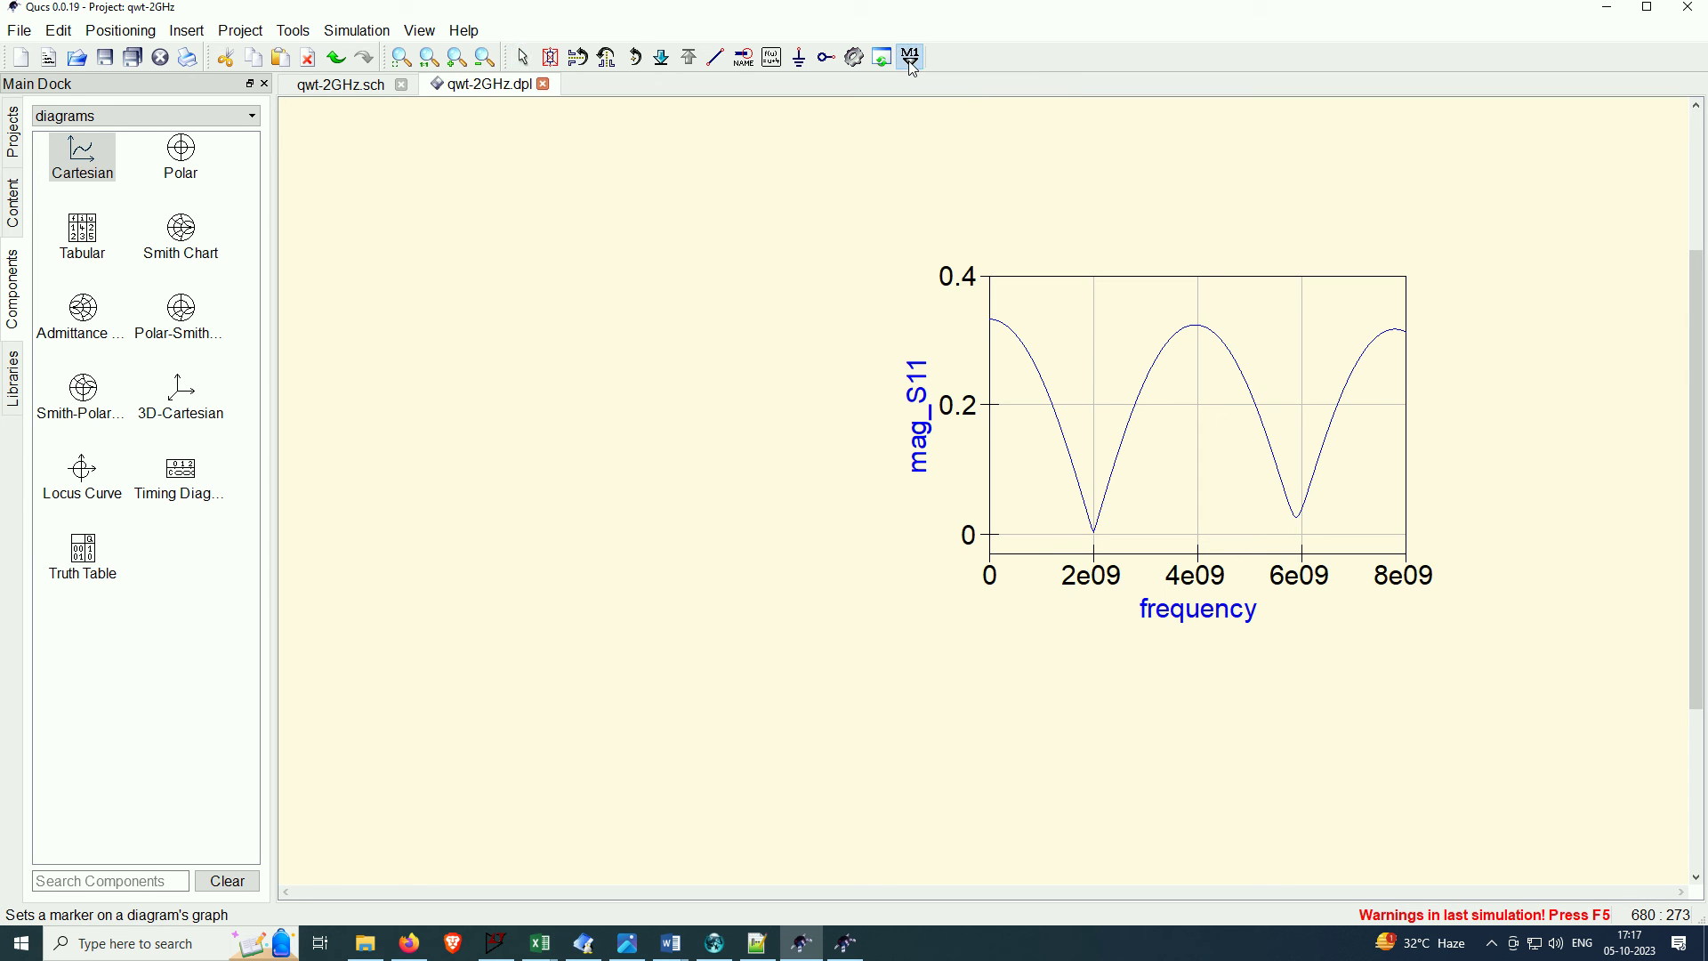
pyautogui.click(1095, 530)
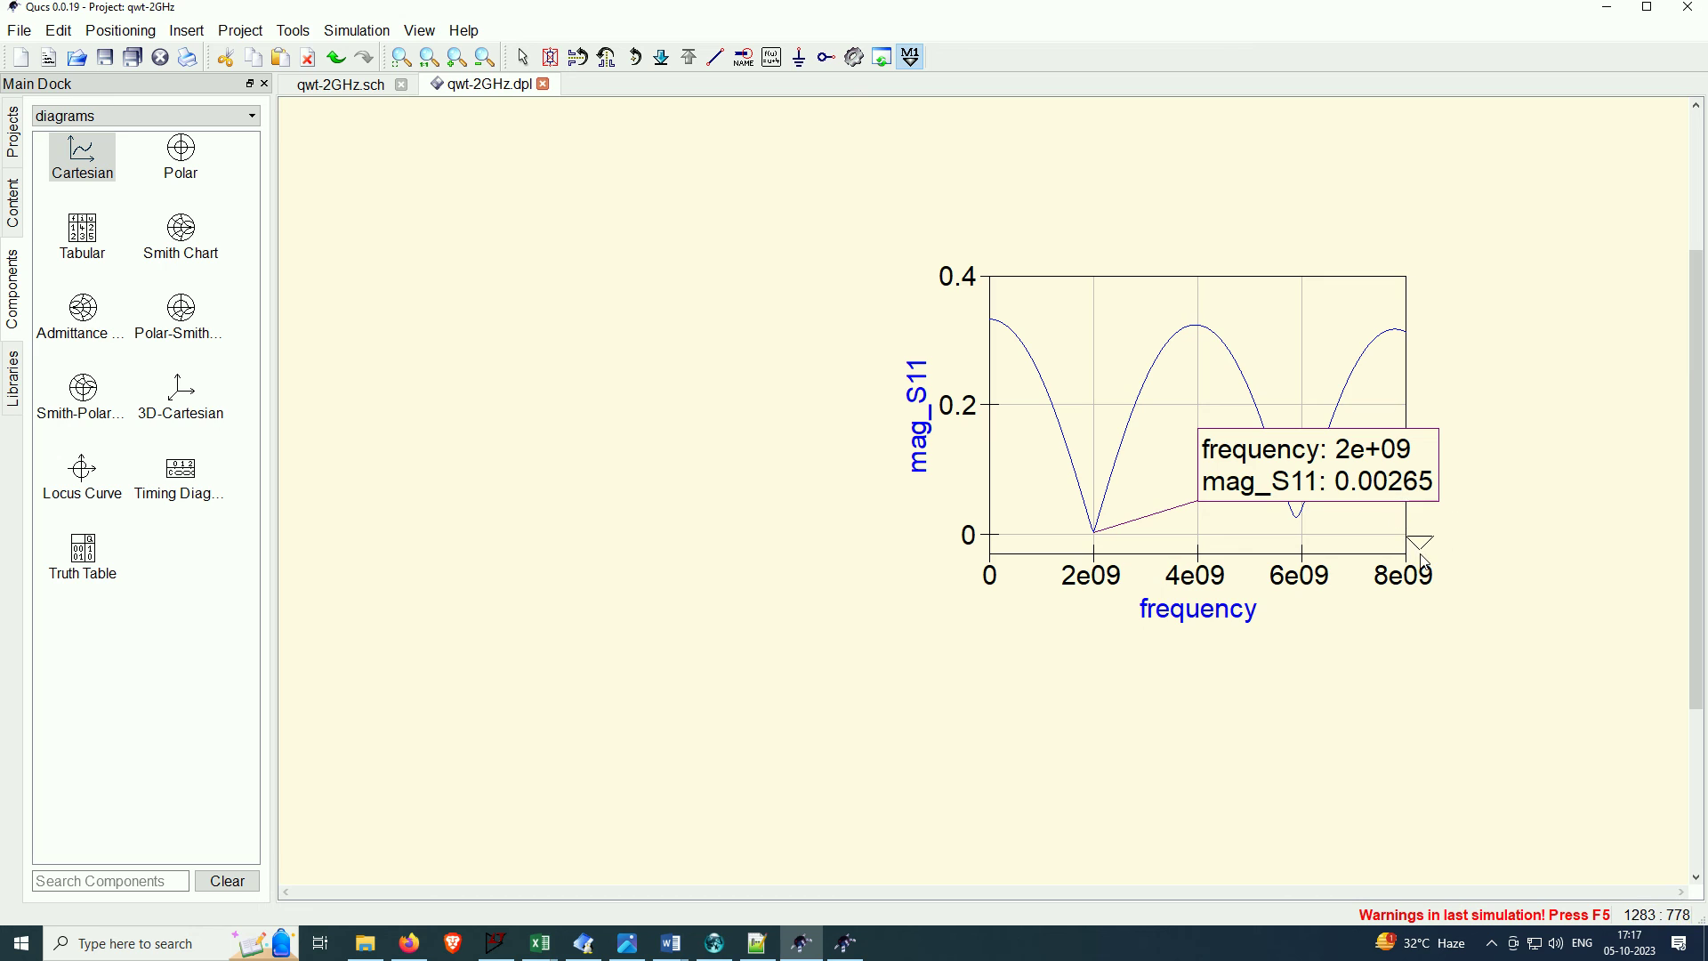
pyautogui.click(1300, 530)
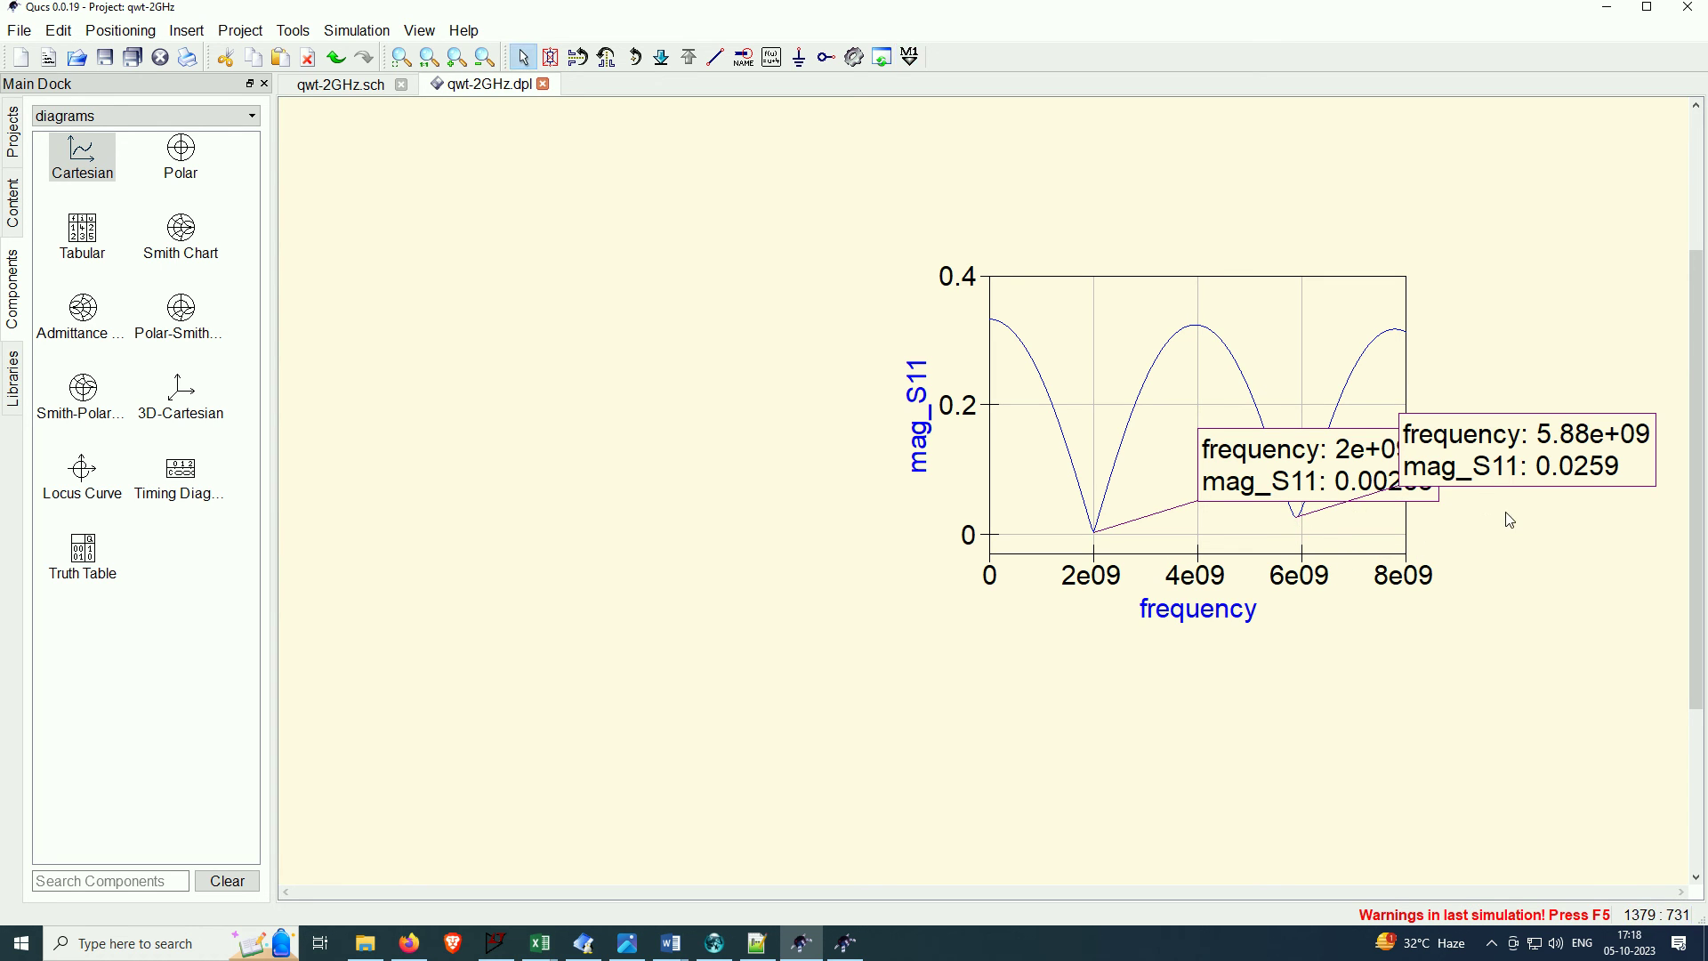
pyautogui.press('Escape')
pyautogui.click(1025, 474)
pyautogui.rightClick(1024, 474)
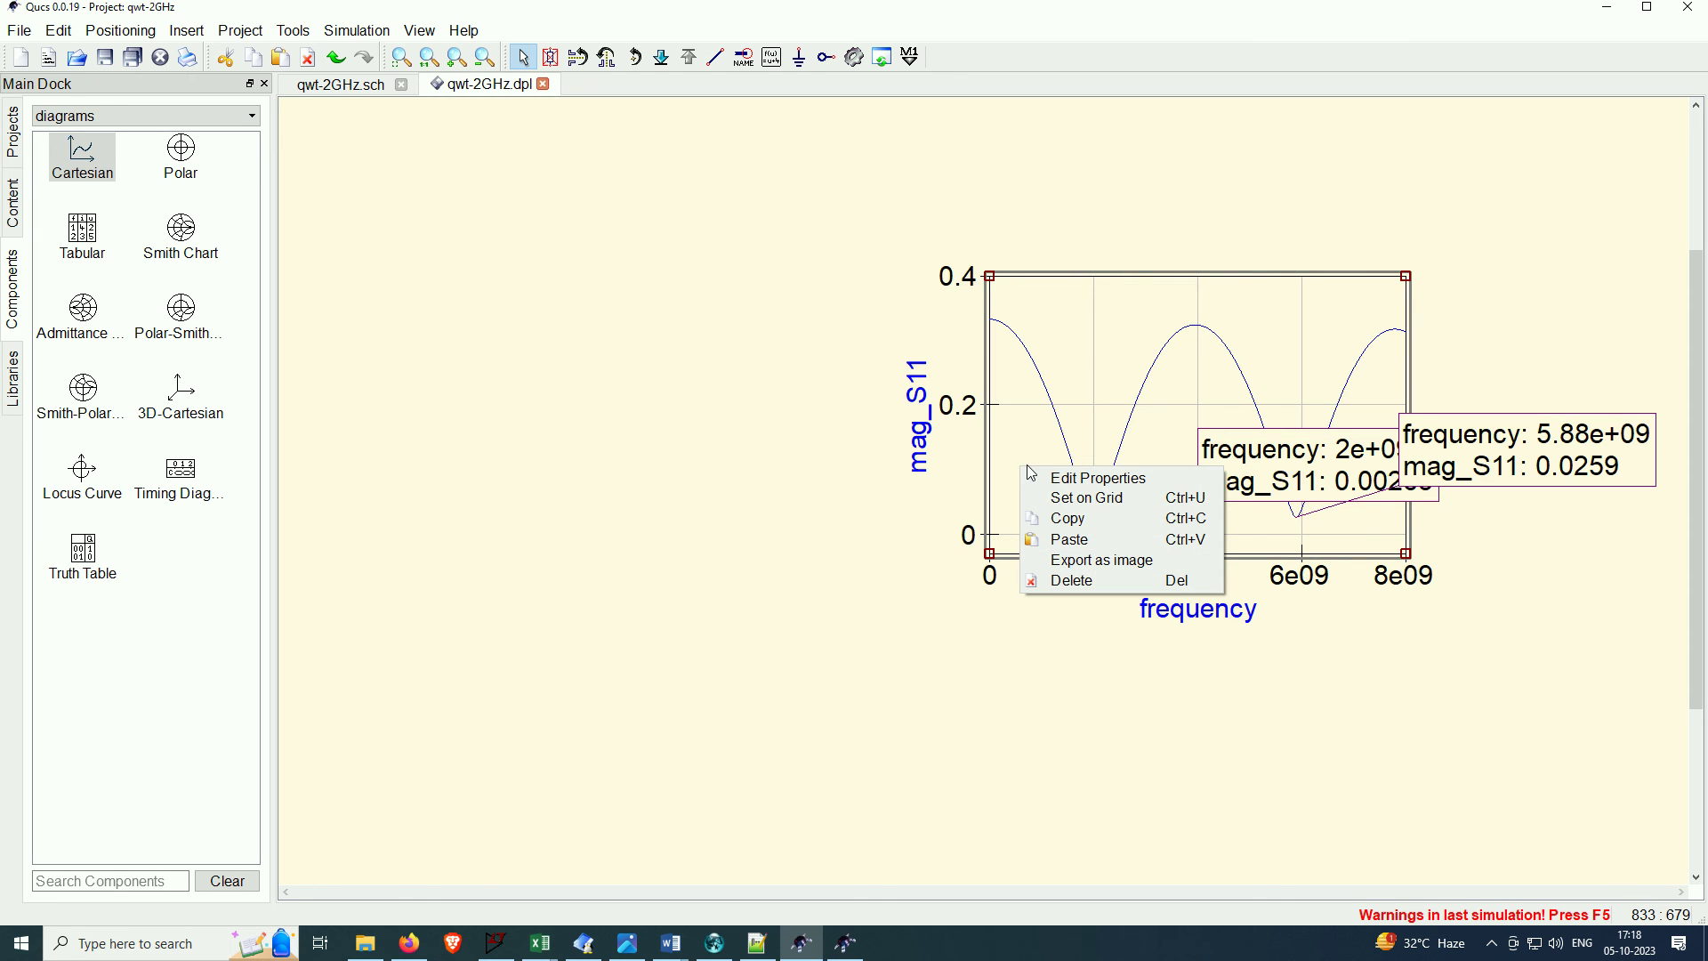
pyautogui.click(1055, 405)
pyautogui.rightClick(1055, 405)
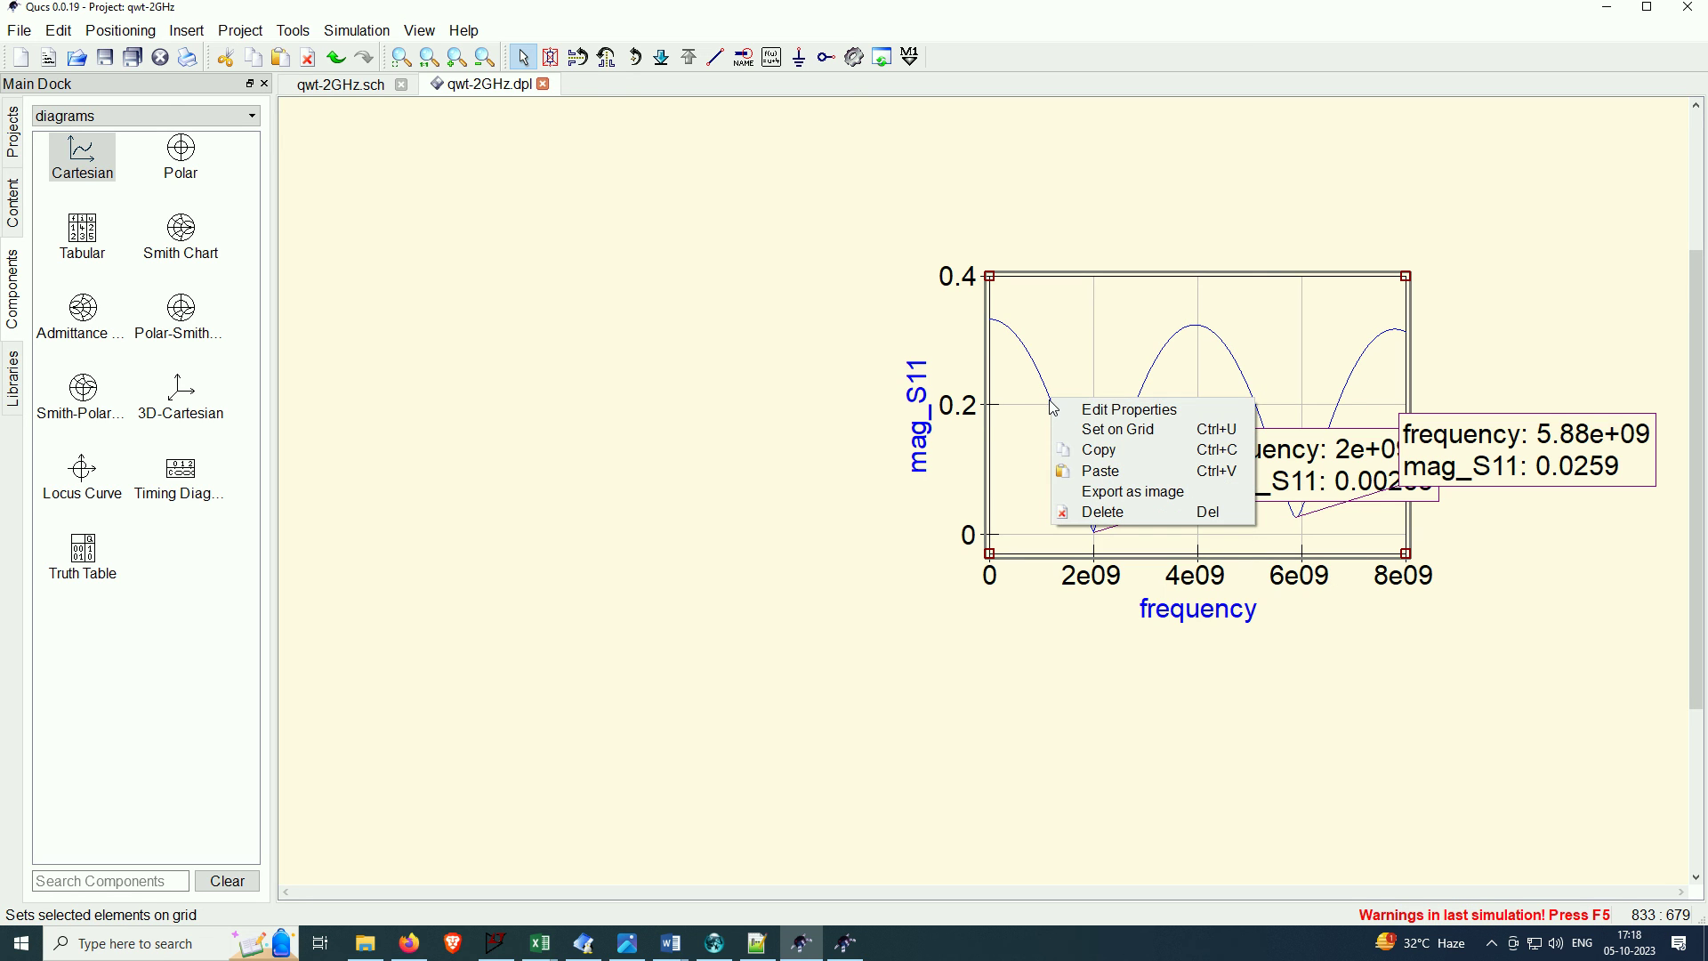
pyautogui.click(903, 499)
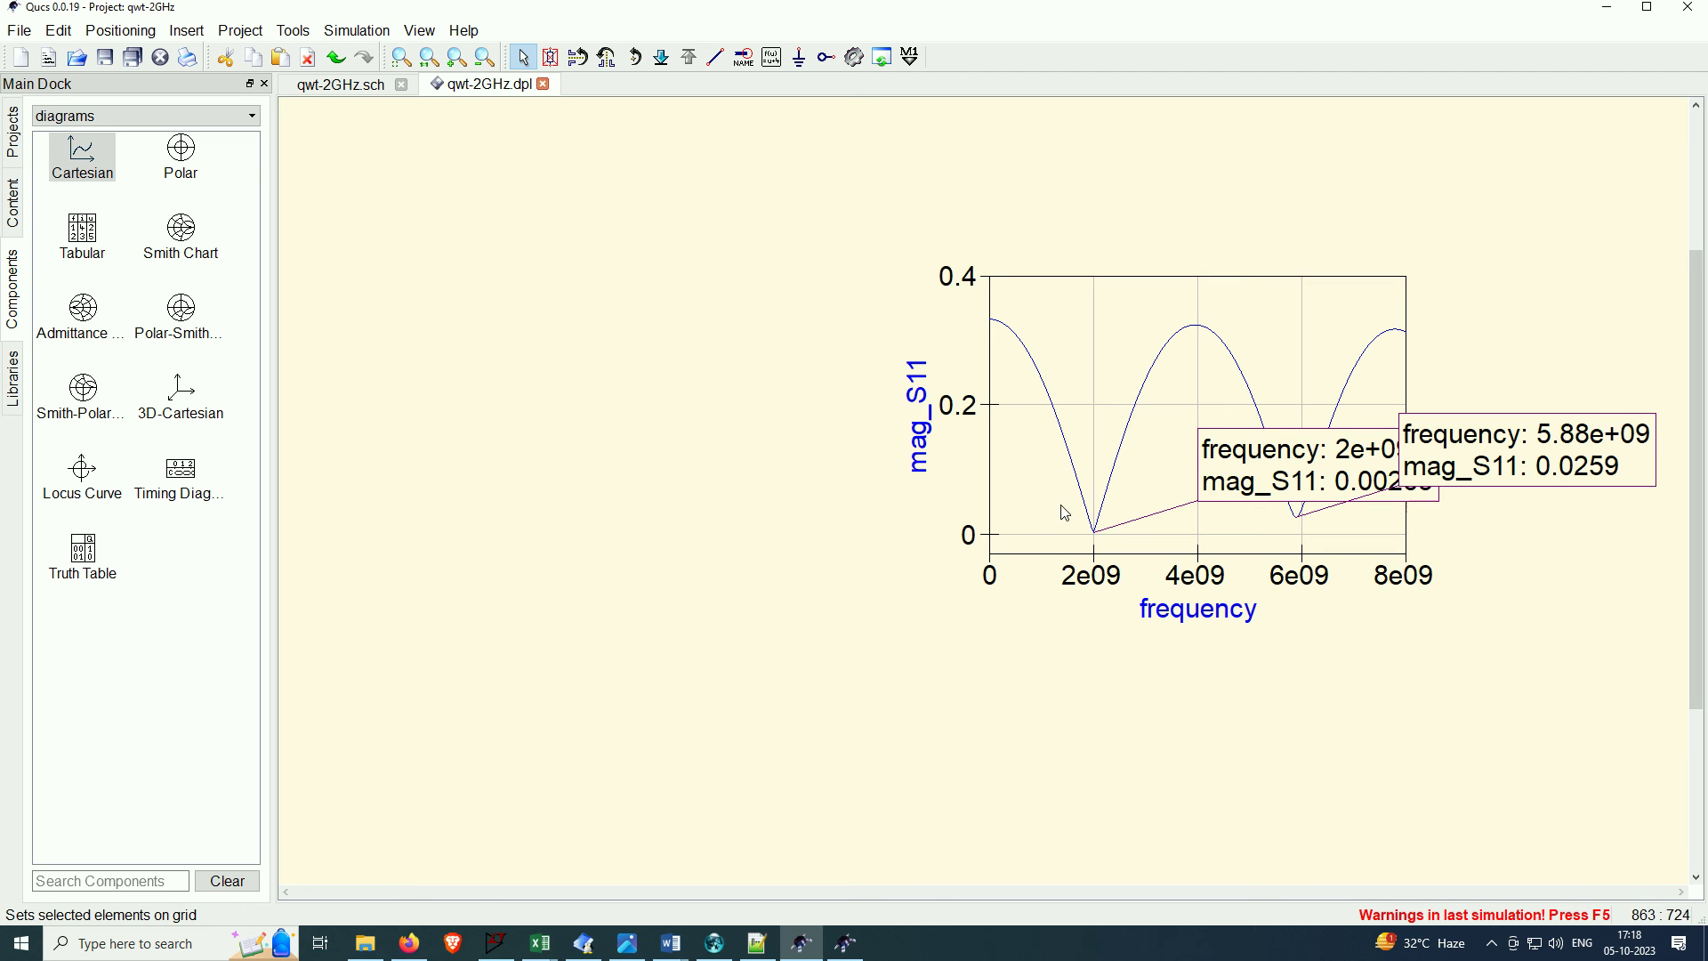
pyautogui.rightClick(1043, 513)
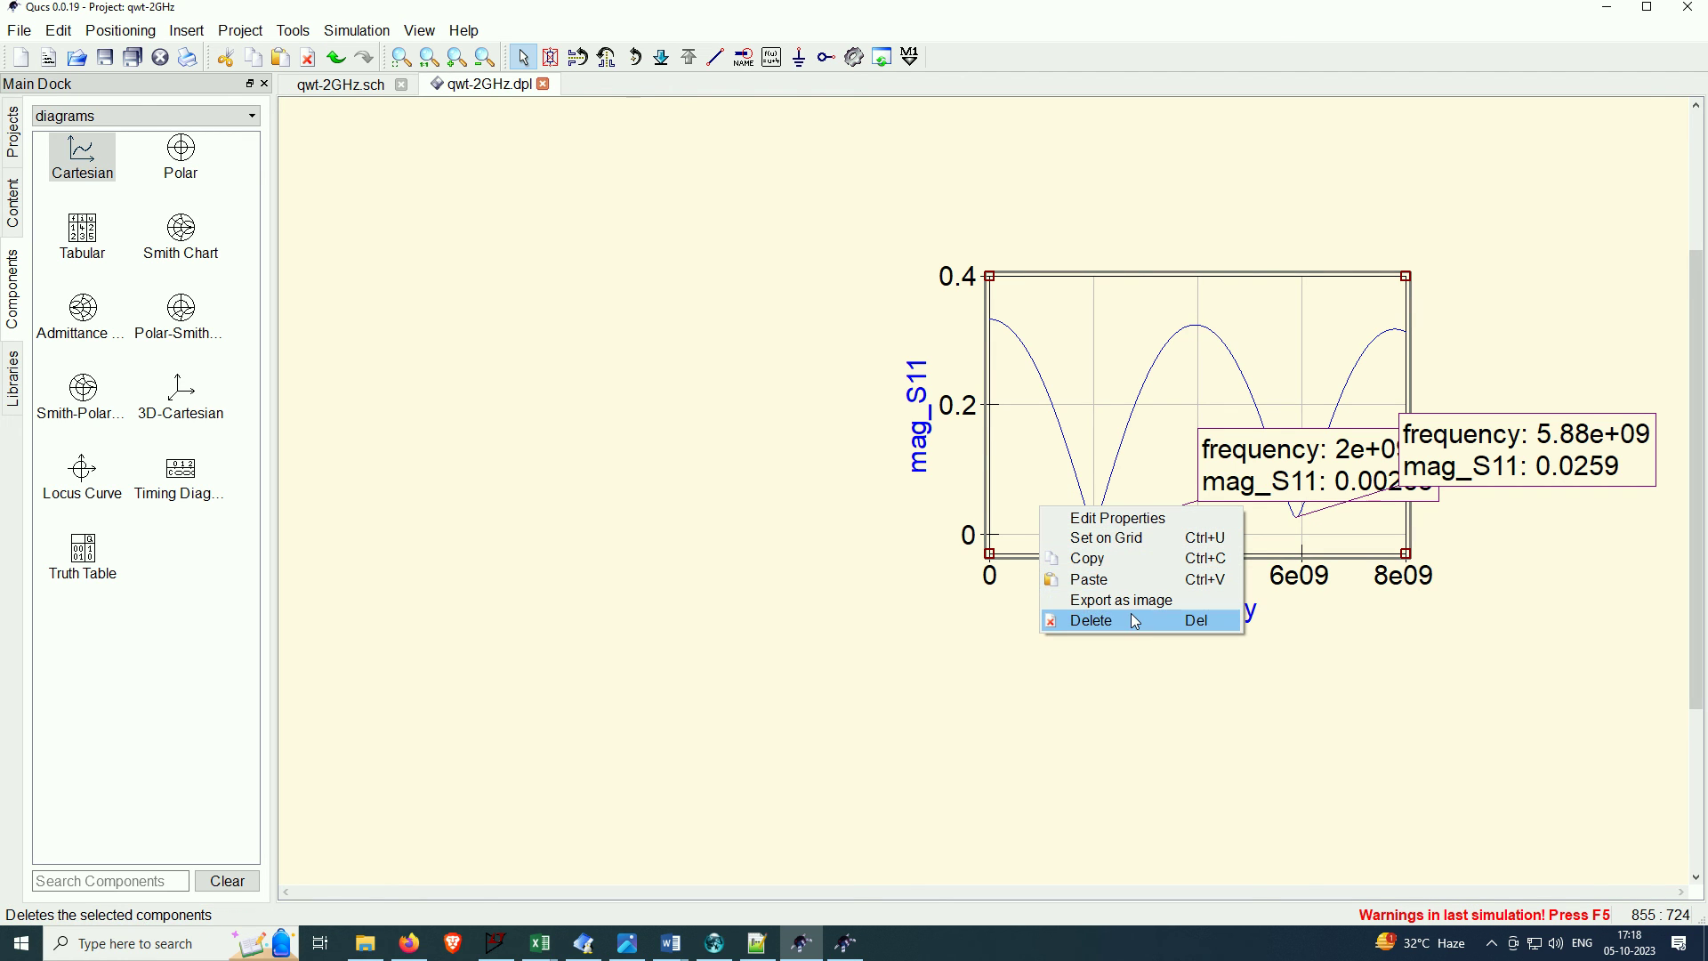
pyautogui.click(1054, 518)
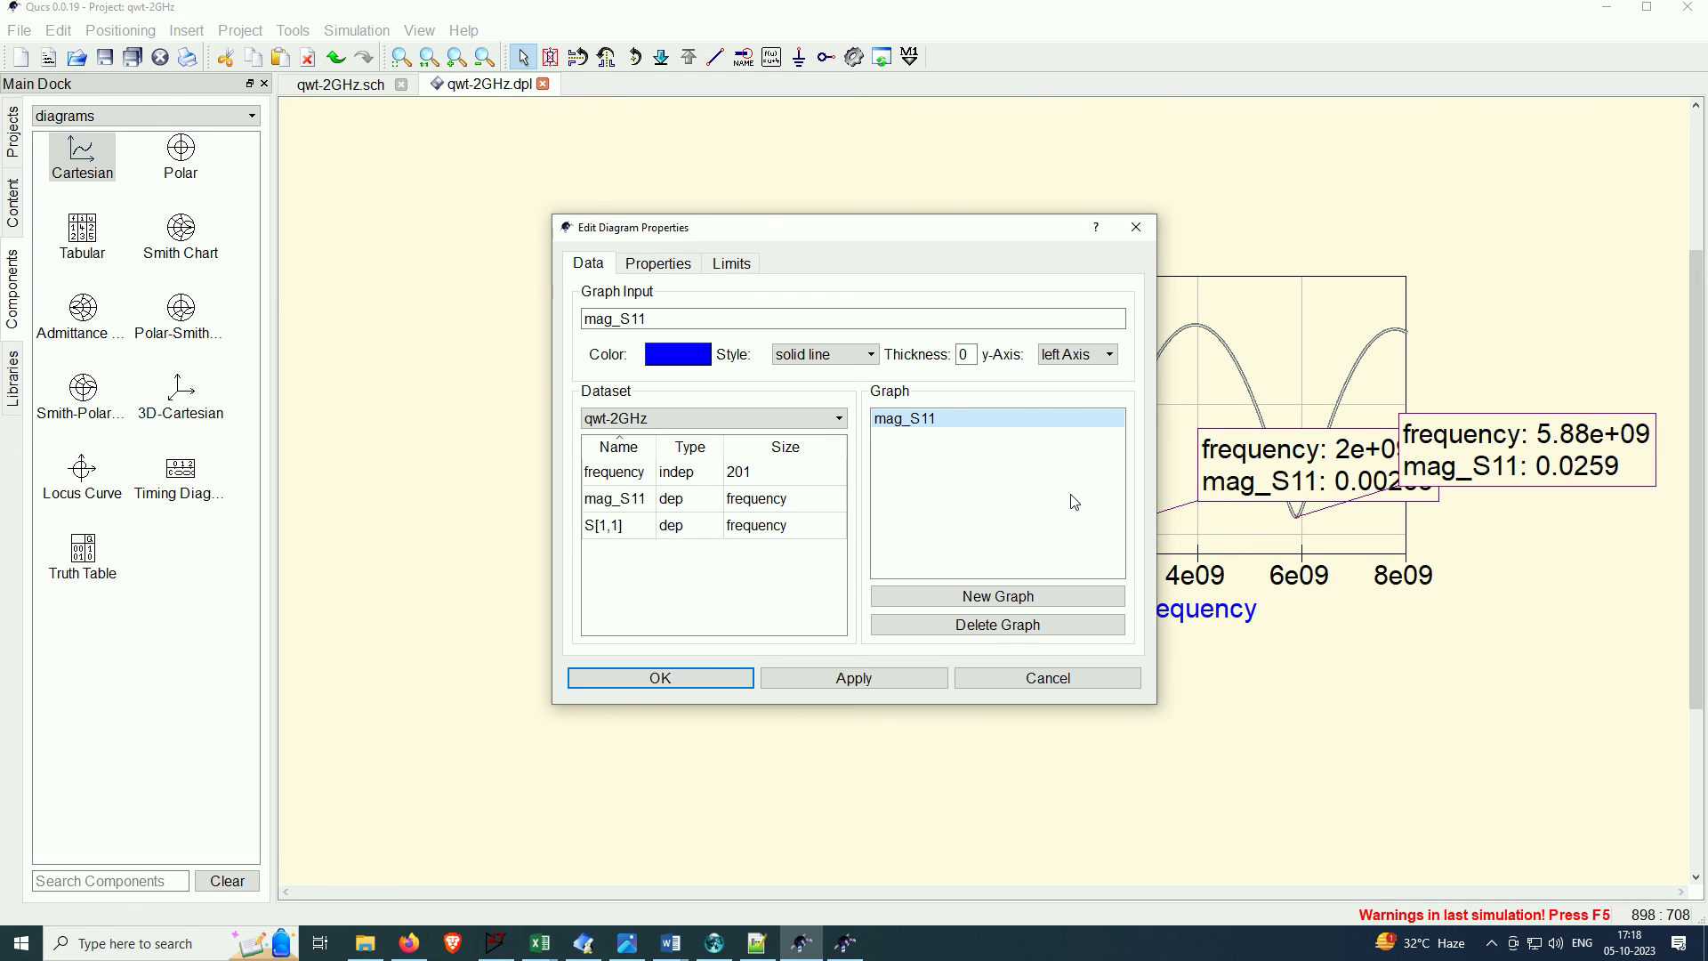
pyautogui.press('Return')
pyautogui.rightClick(1087, 507)
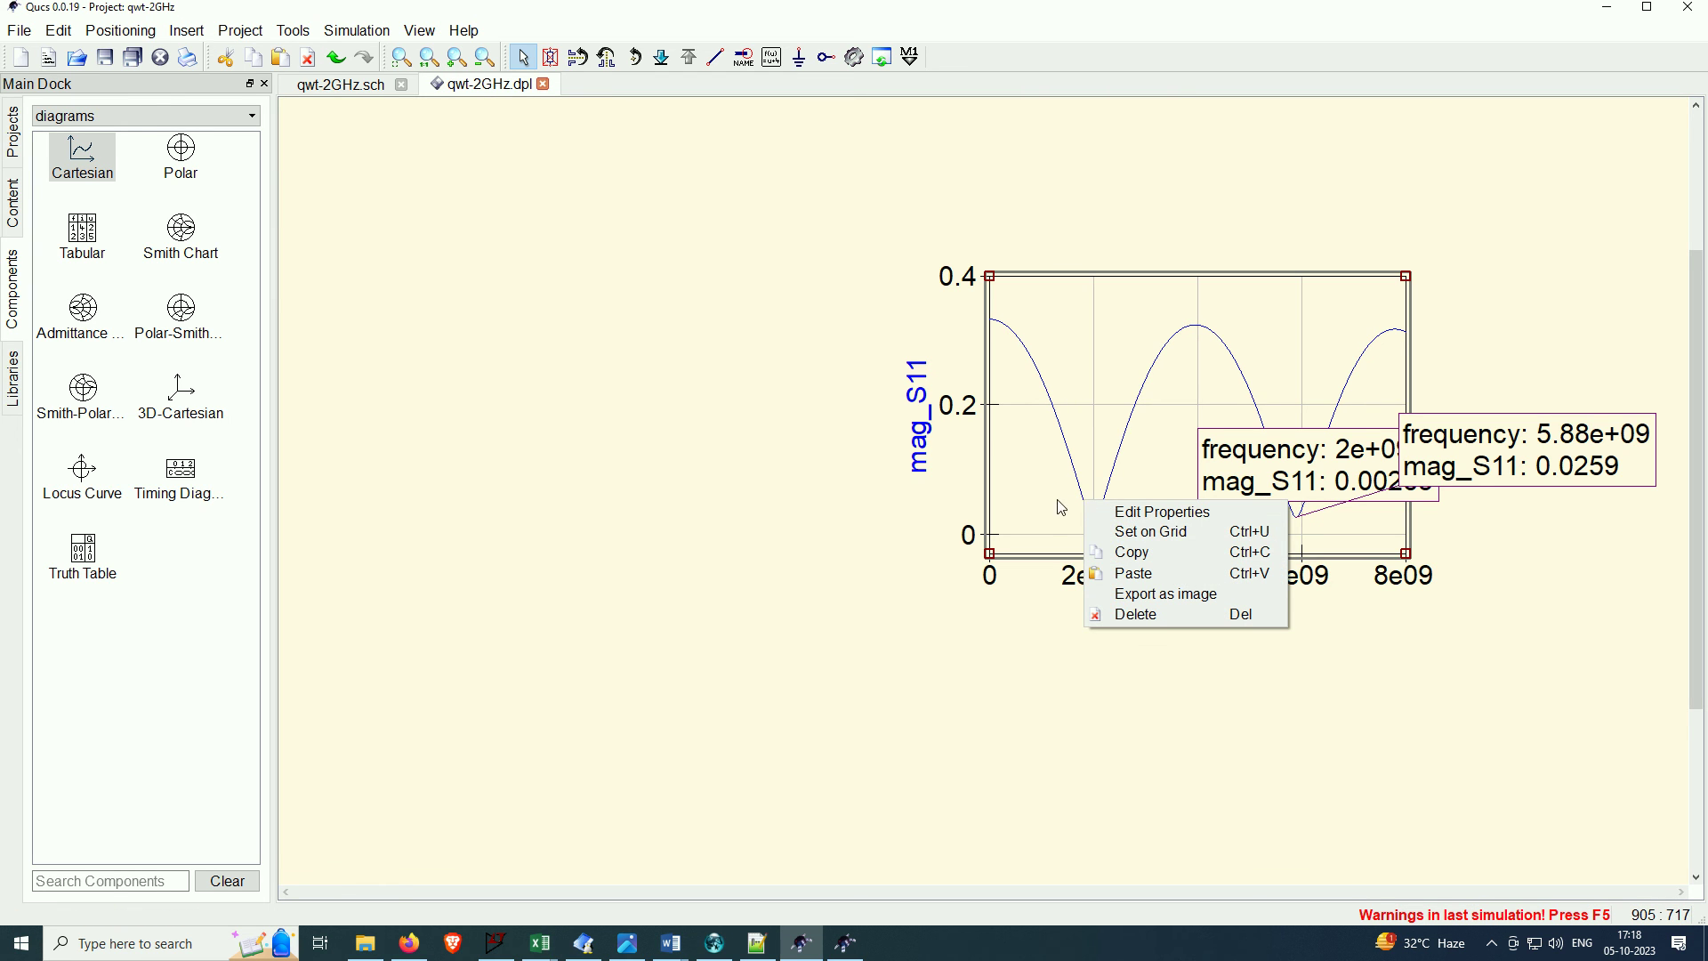
pyautogui.click(938, 520)
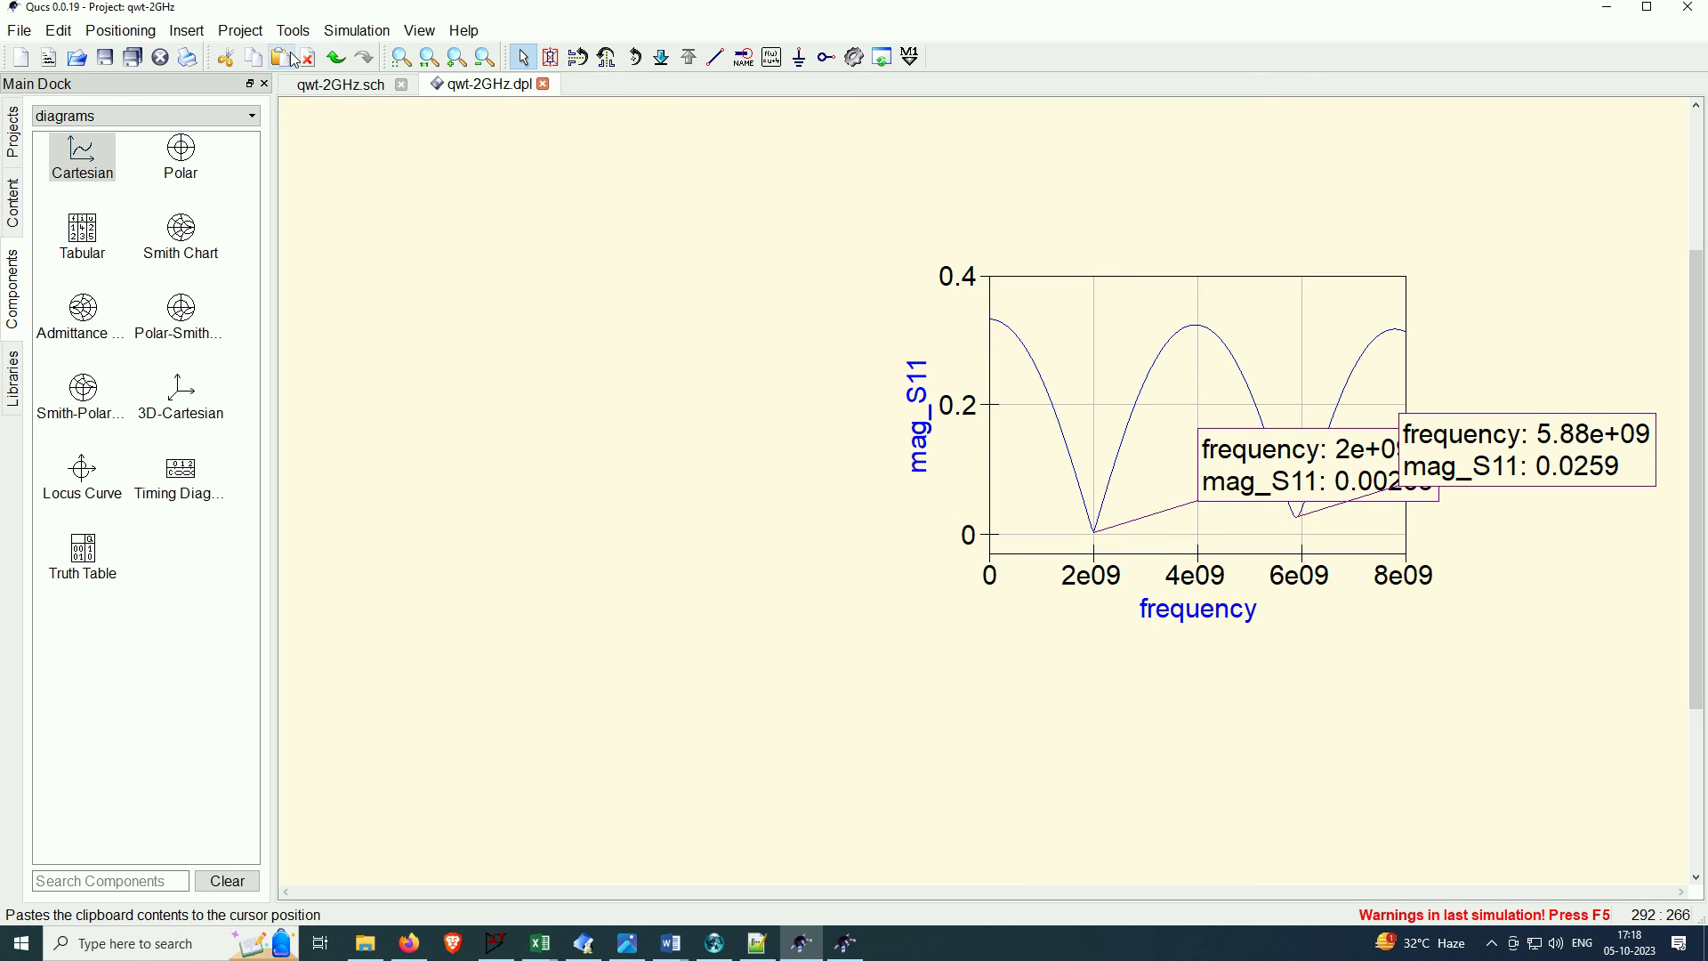
pyautogui.click(251, 34)
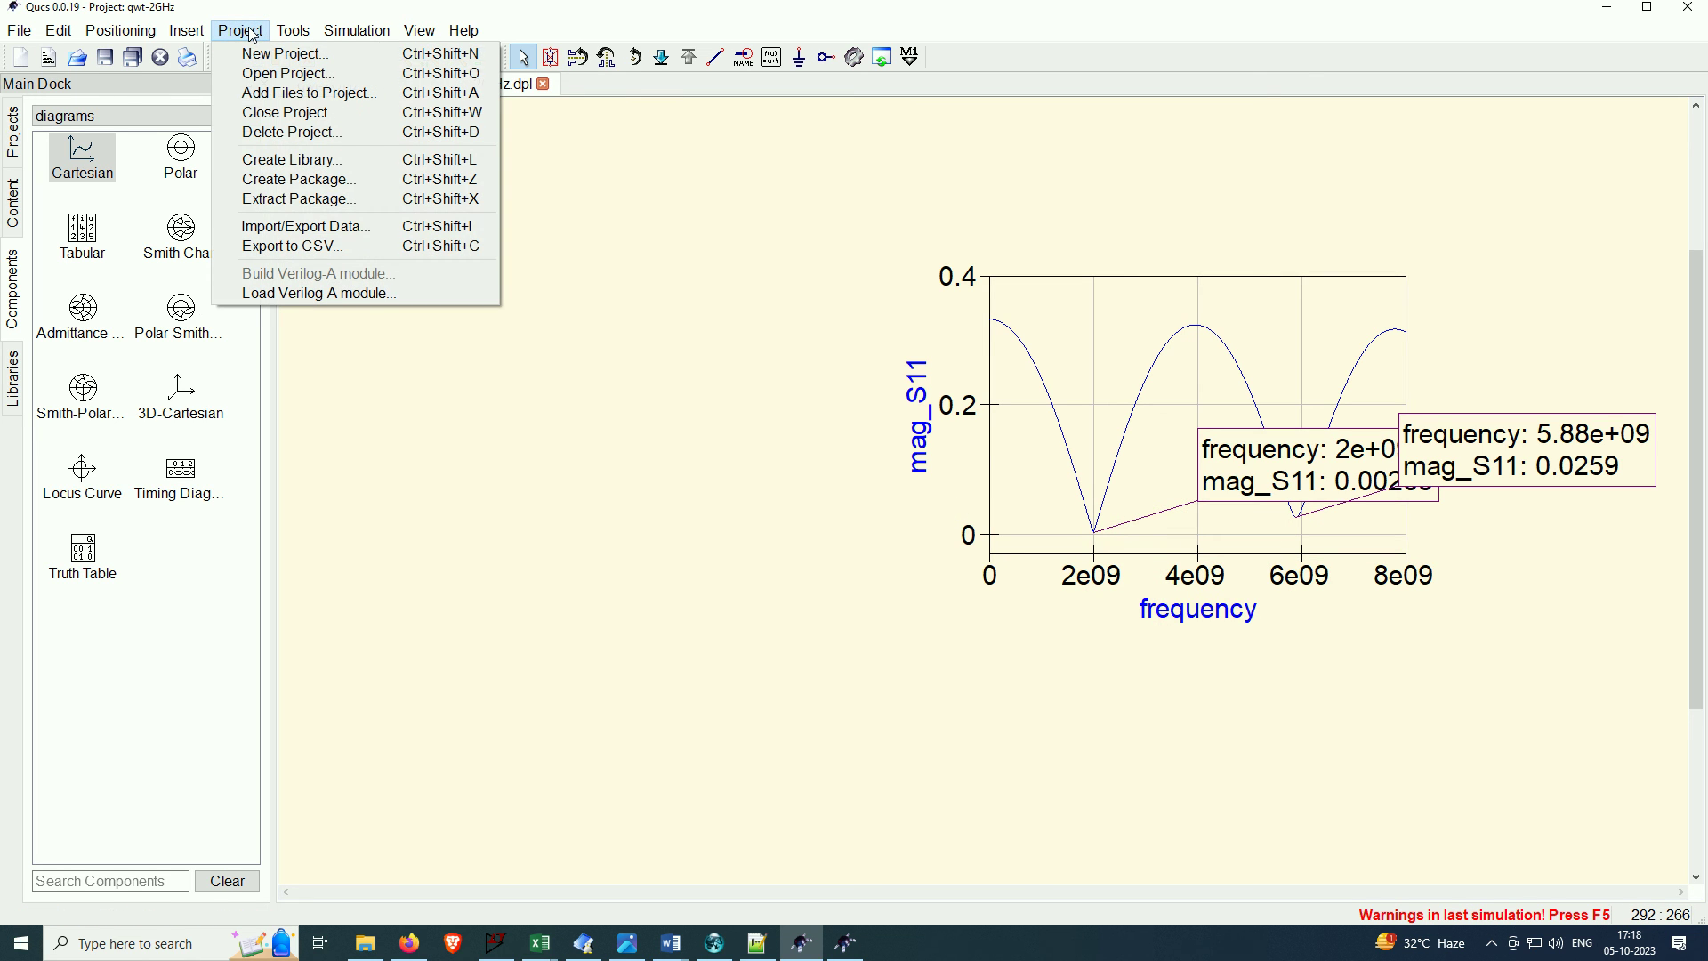
pyautogui.click(339, 252)
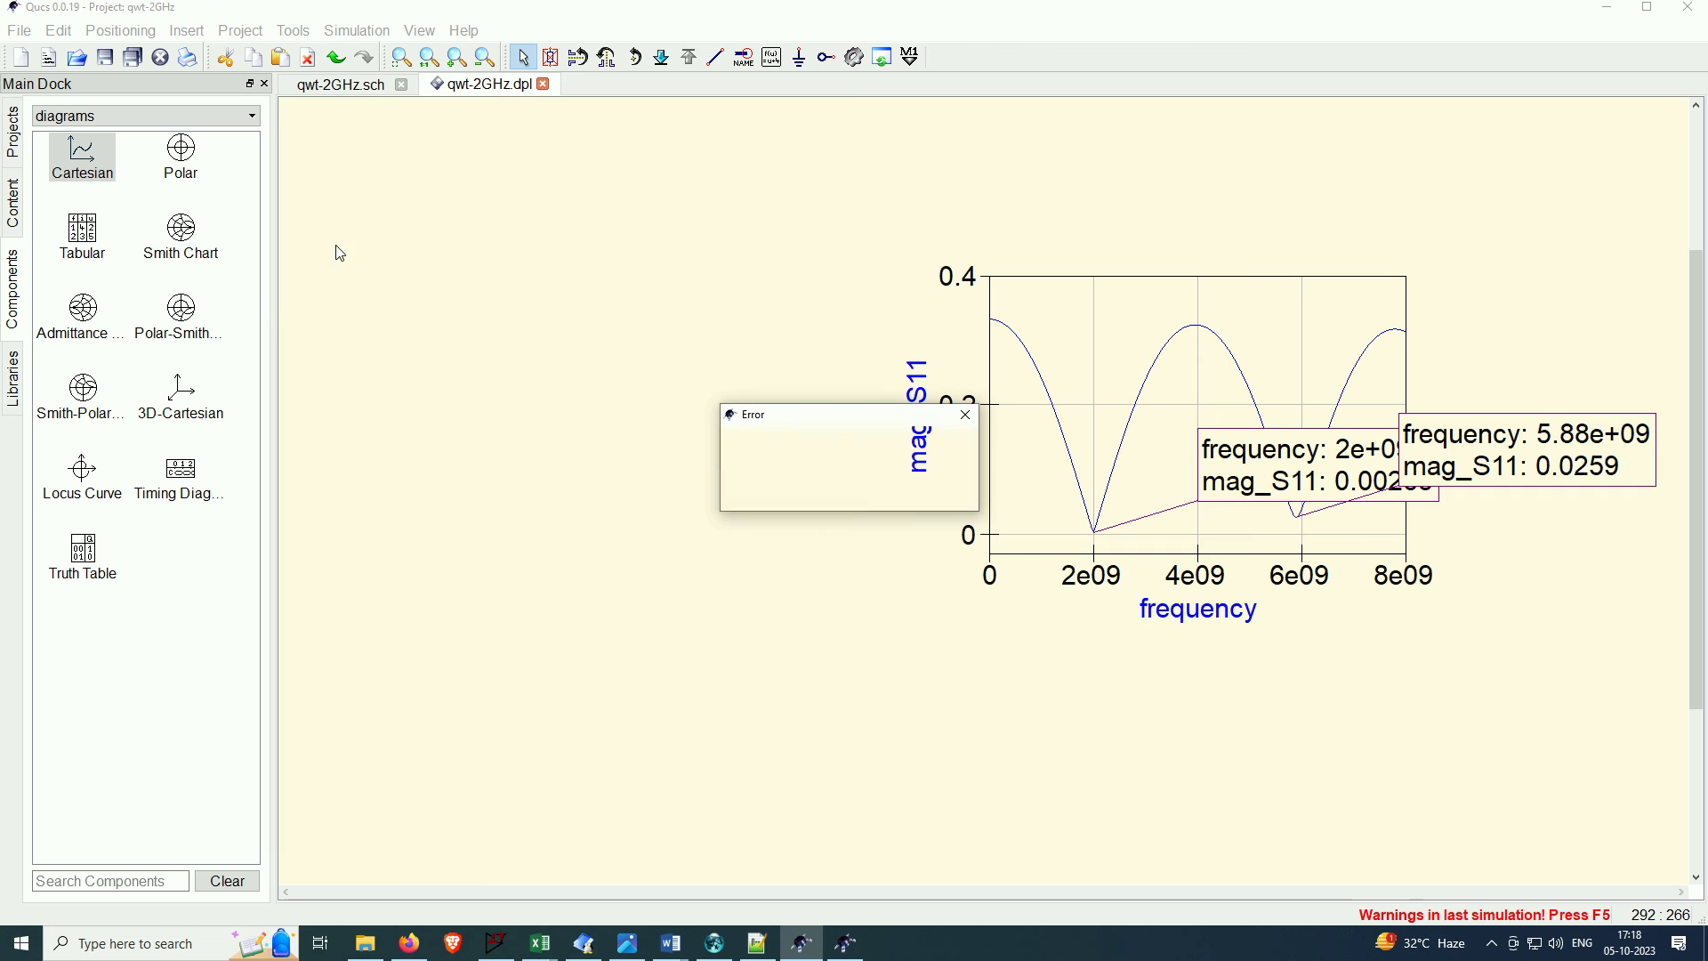
pyautogui.click(931, 487)
pyautogui.click(1044, 380)
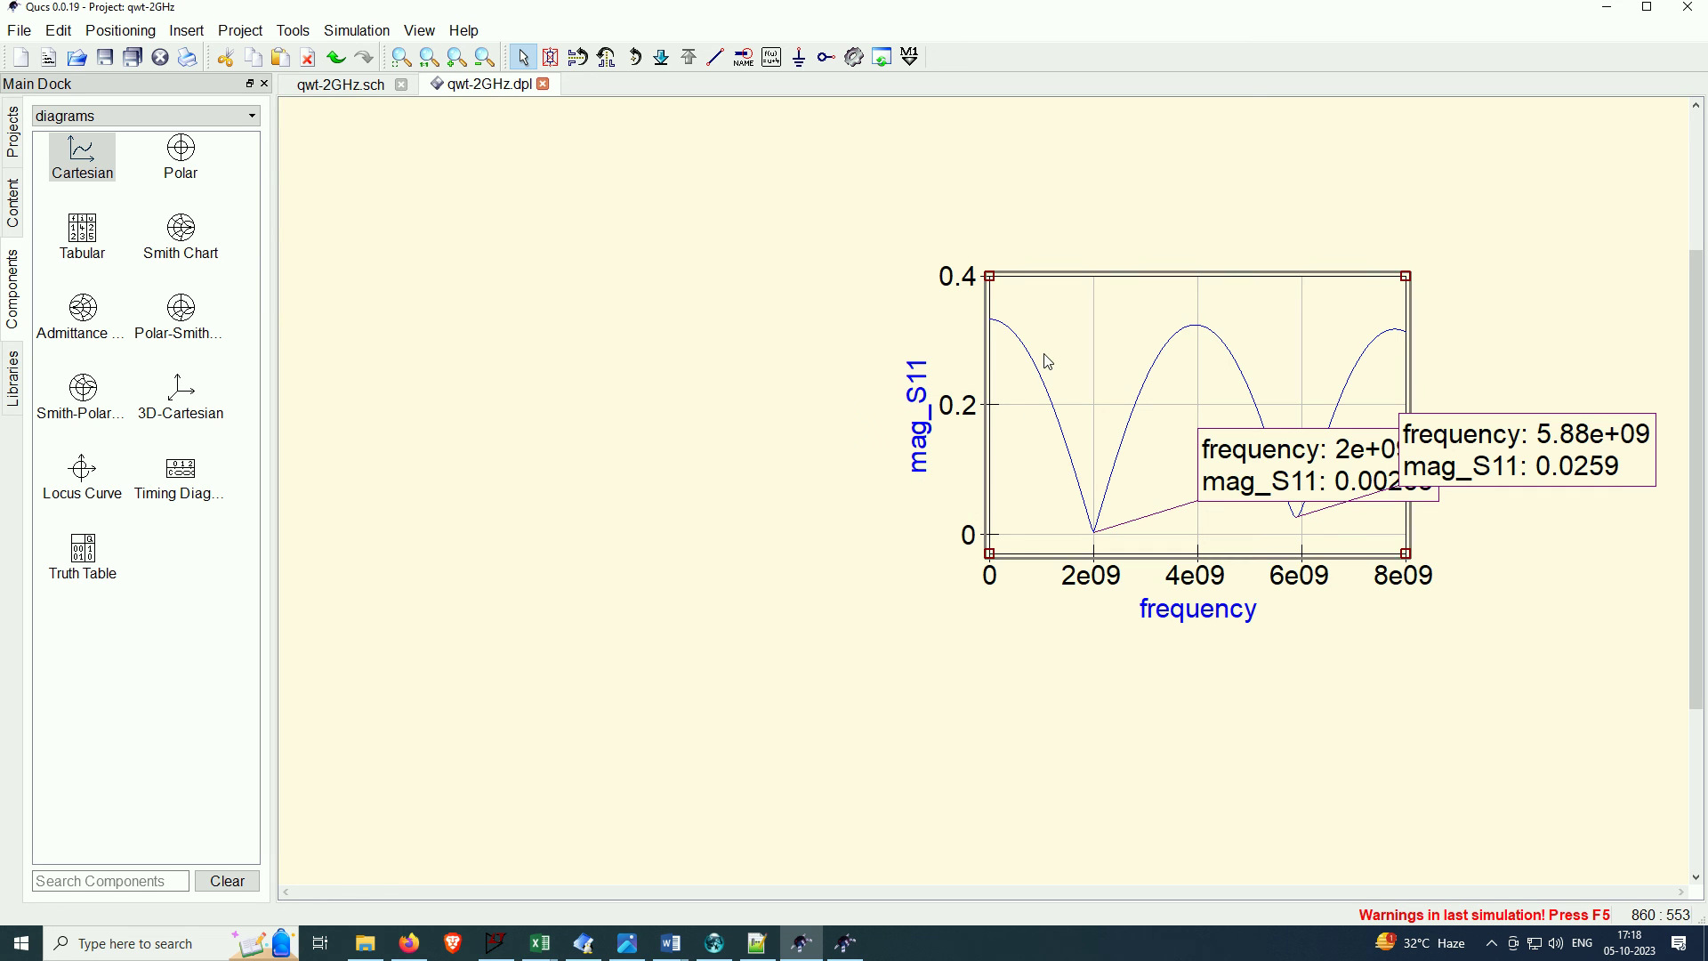
pyautogui.click(237, 31)
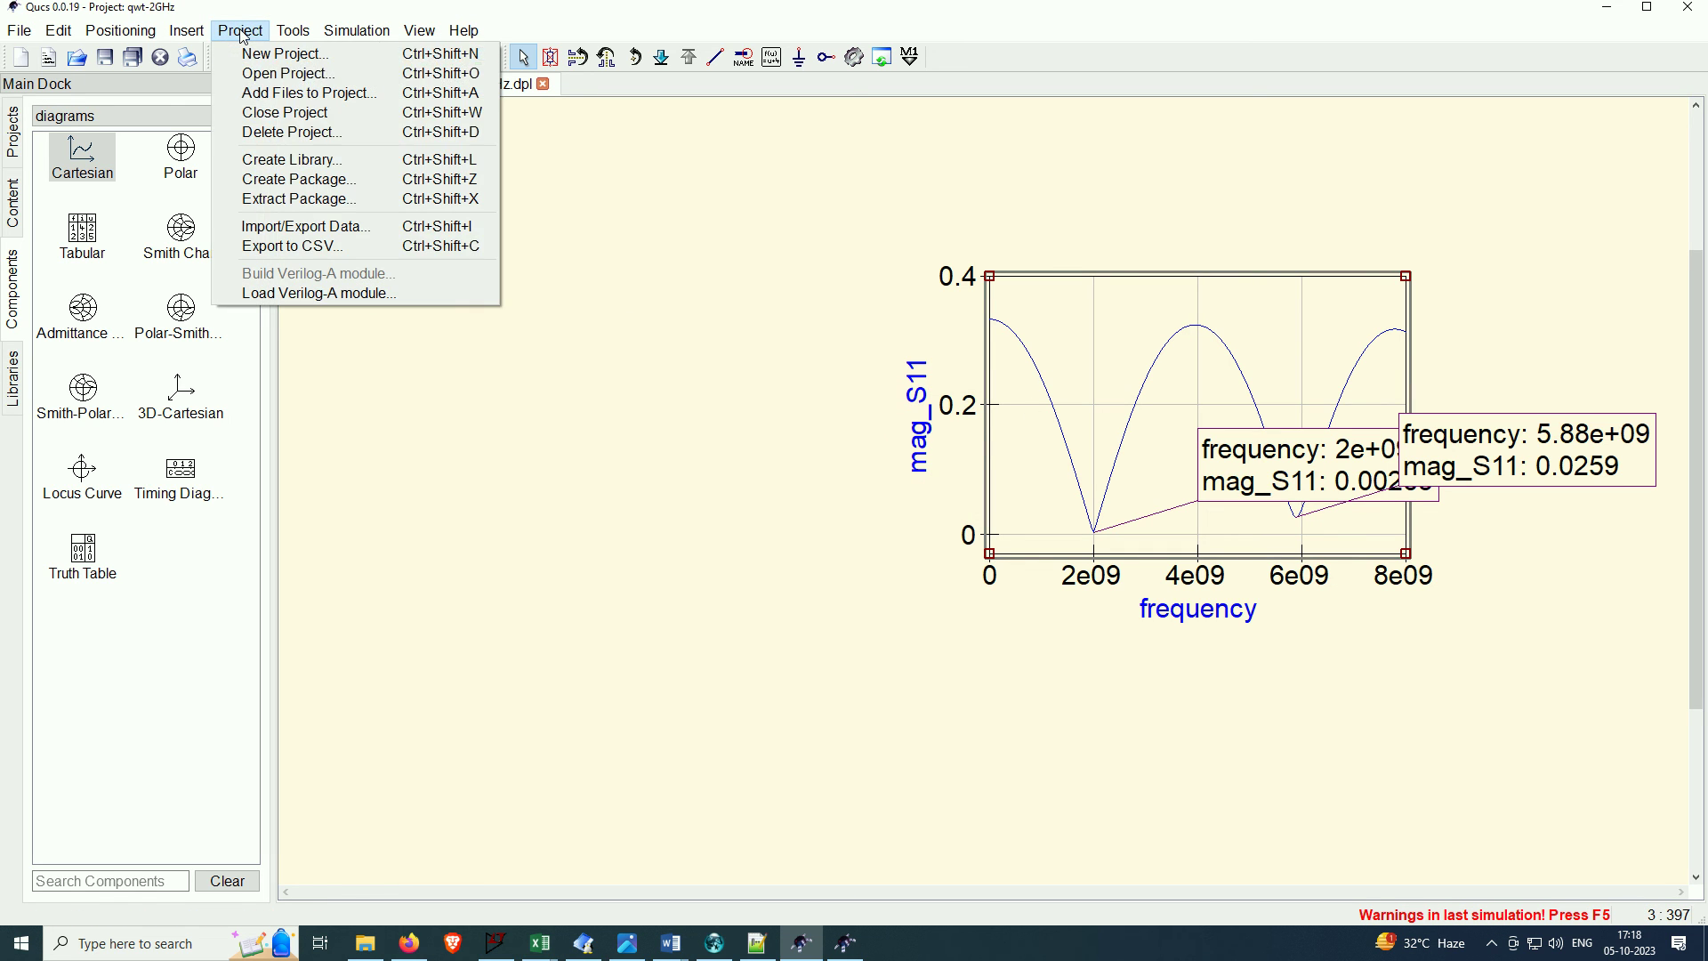
pyautogui.click(334, 251)
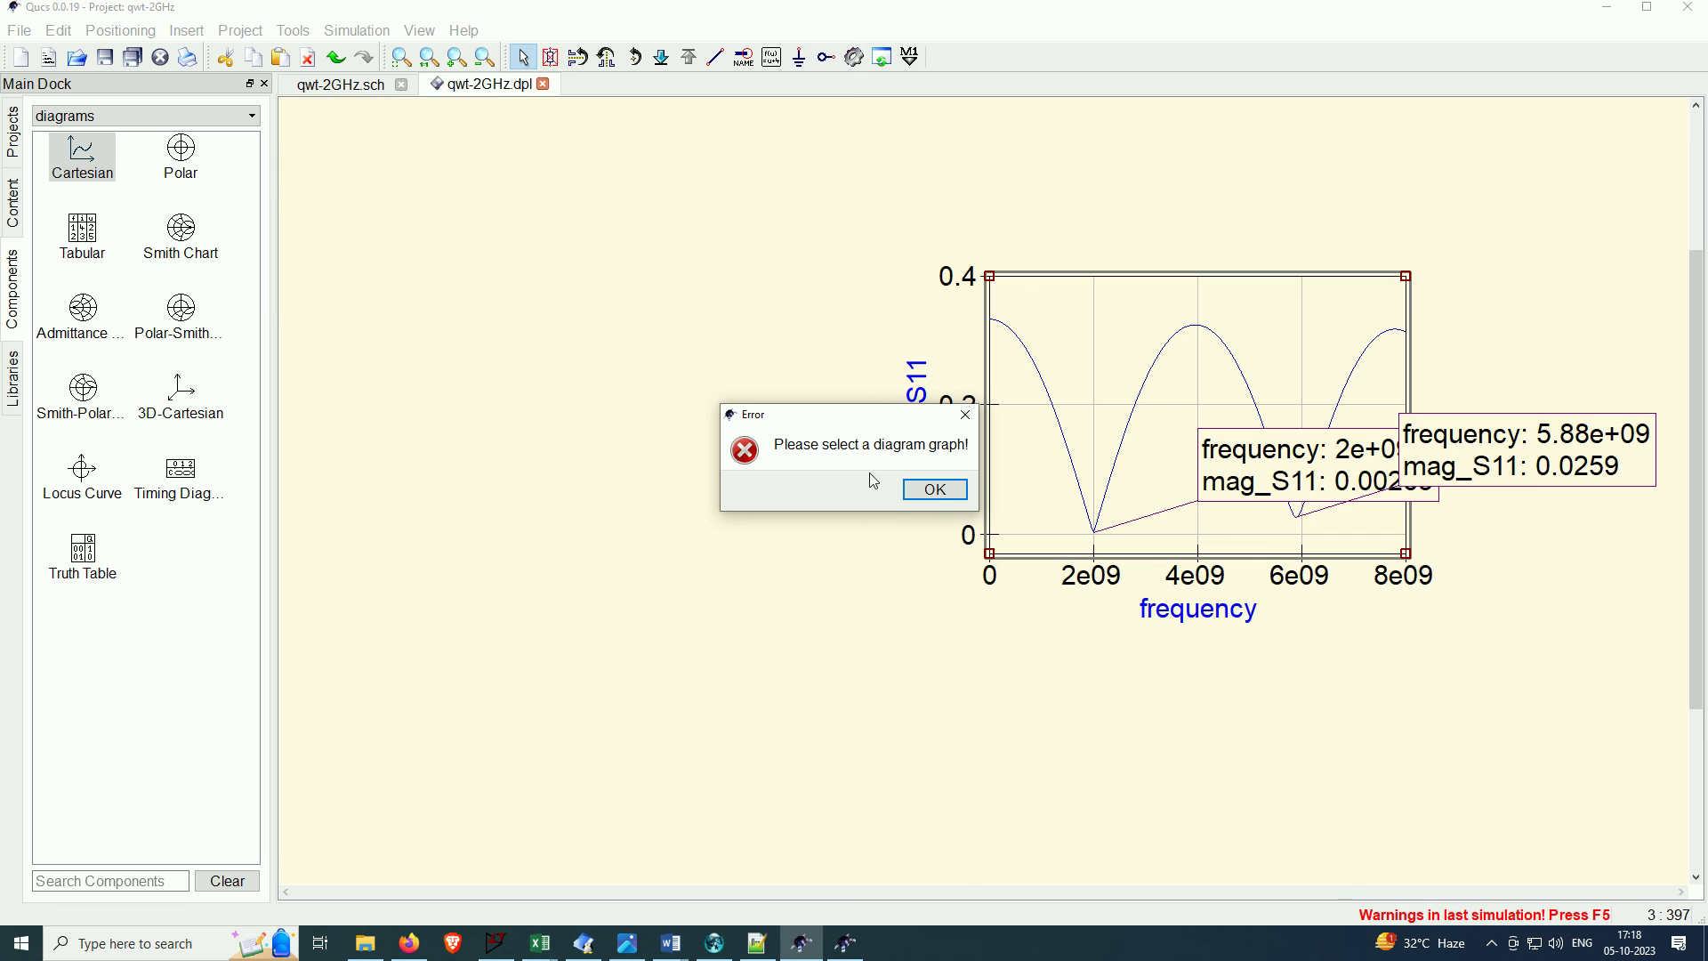
pyautogui.click(934, 491)
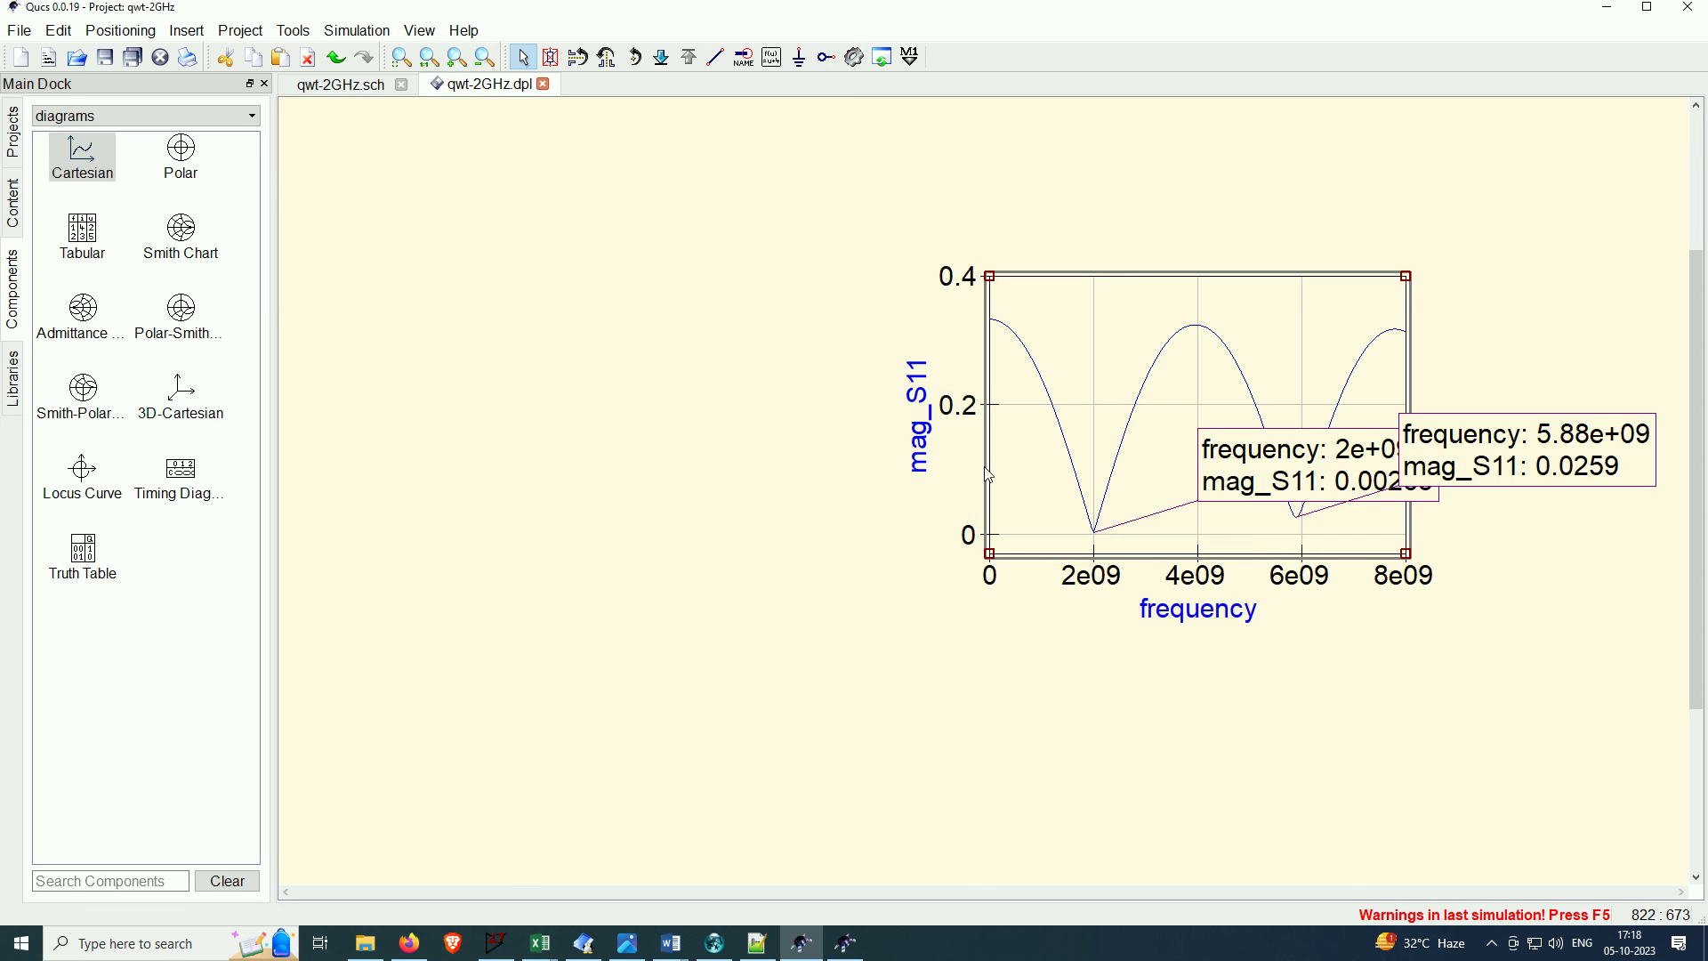
pyautogui.doubleClick(1071, 448)
pyautogui.press('Escape')
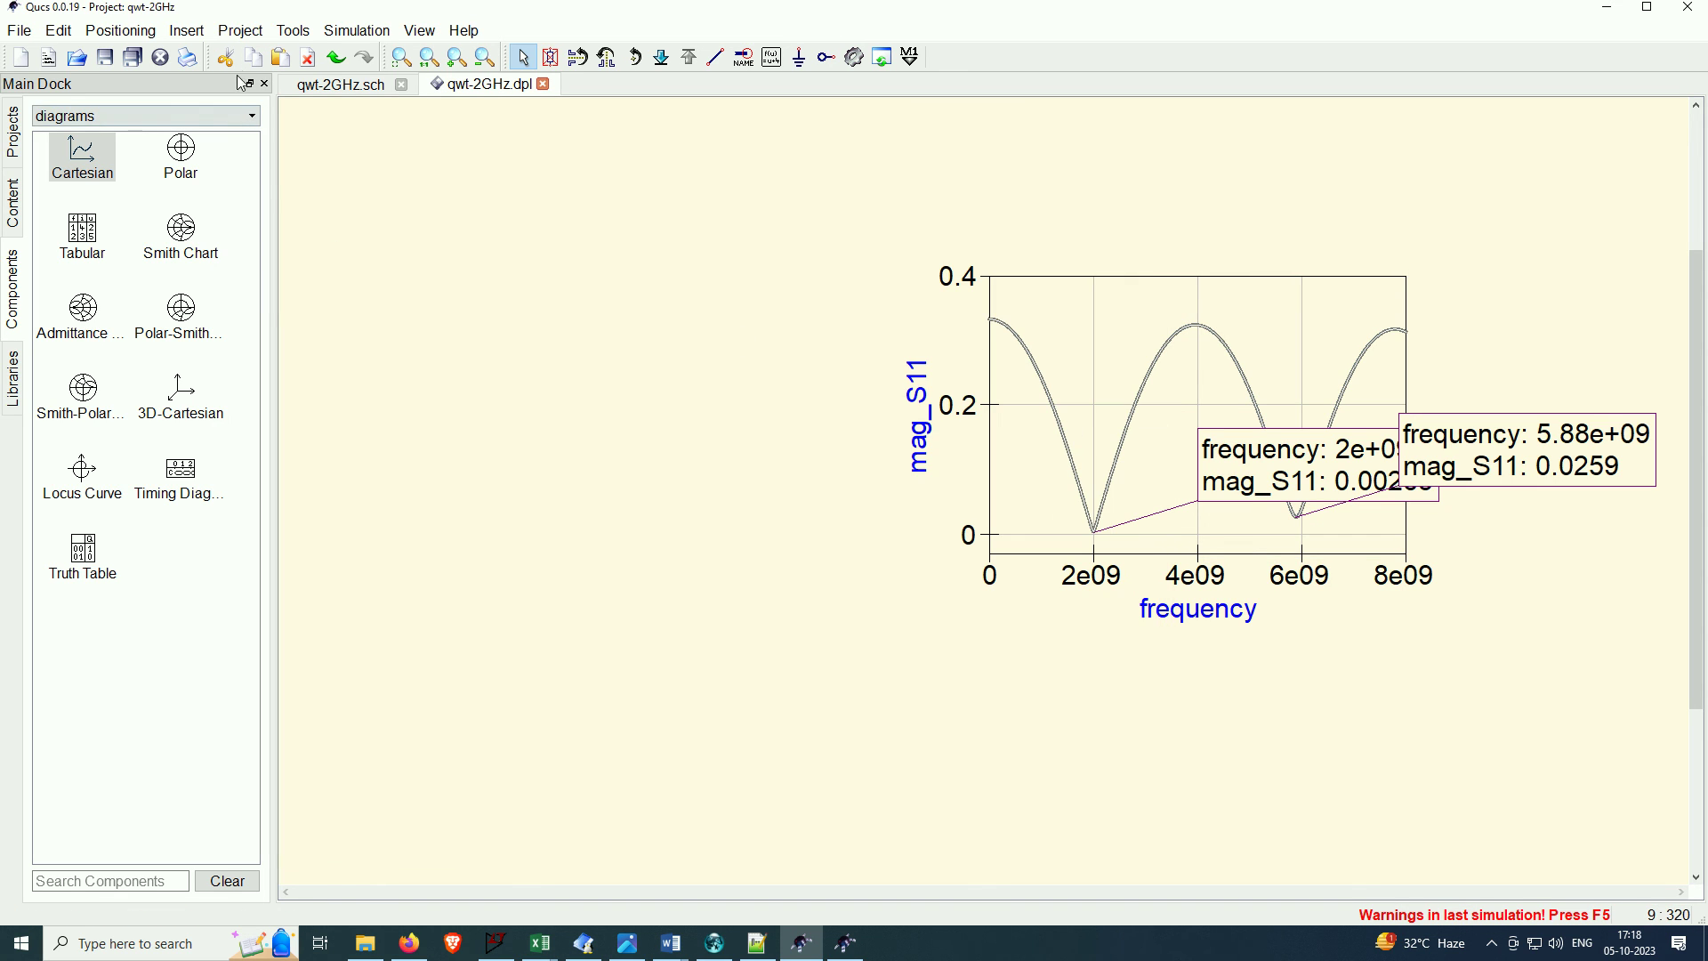
pyautogui.click(240, 32)
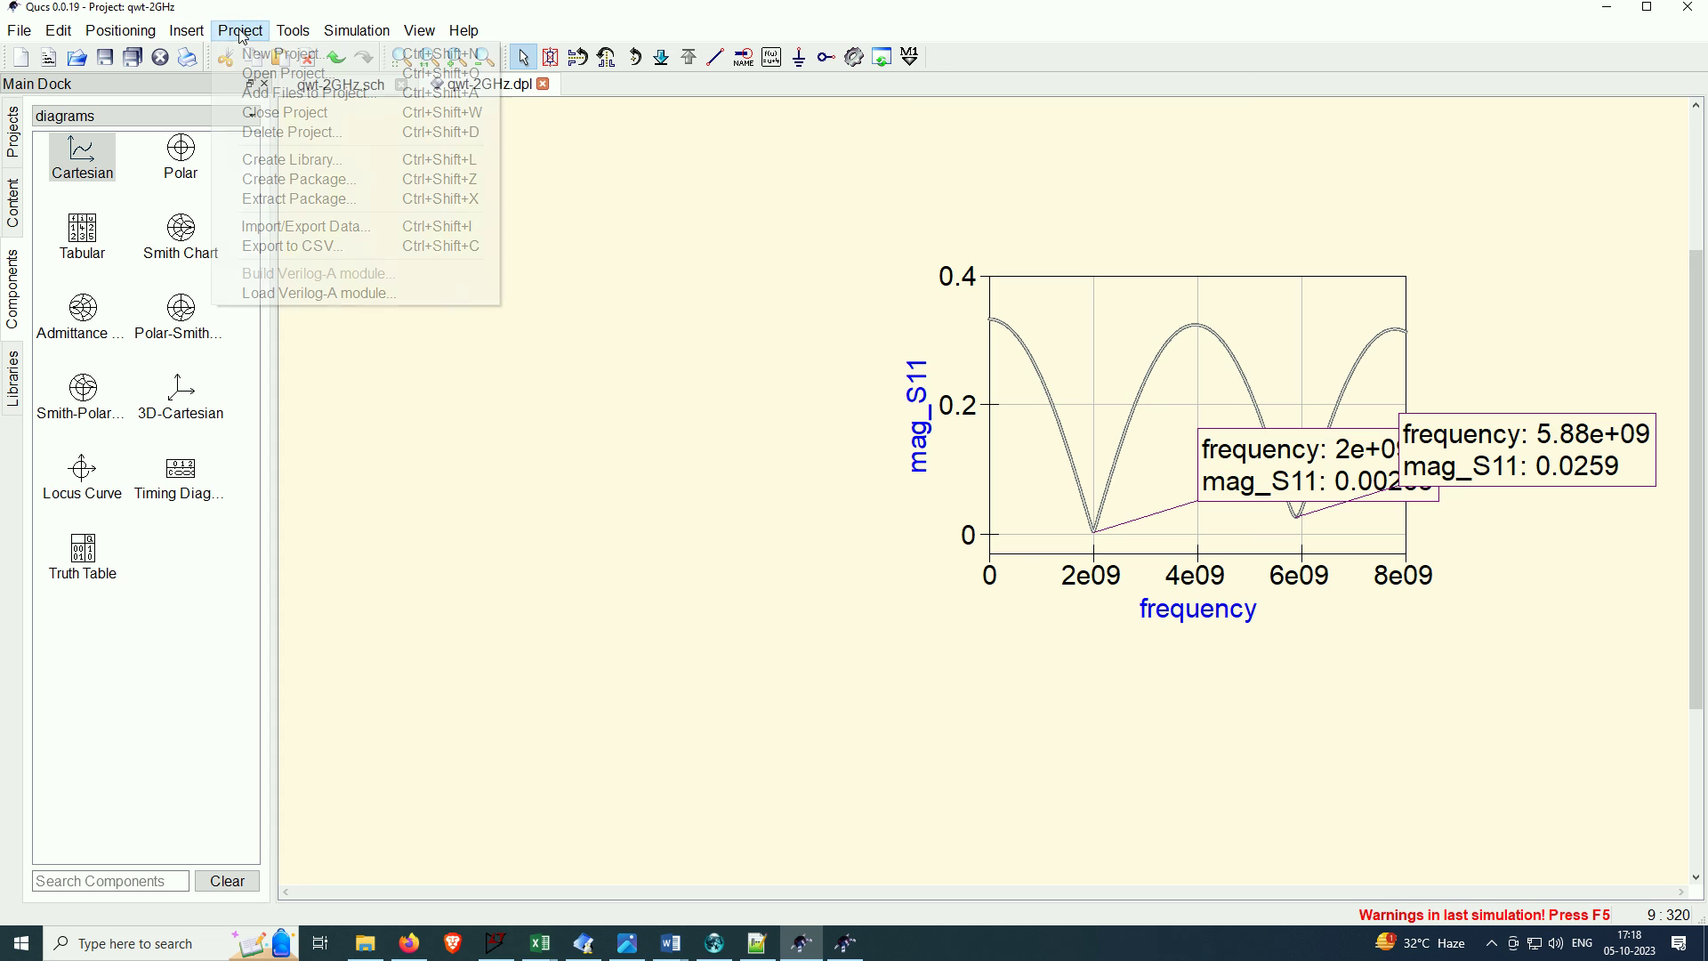
pyautogui.click(337, 247)
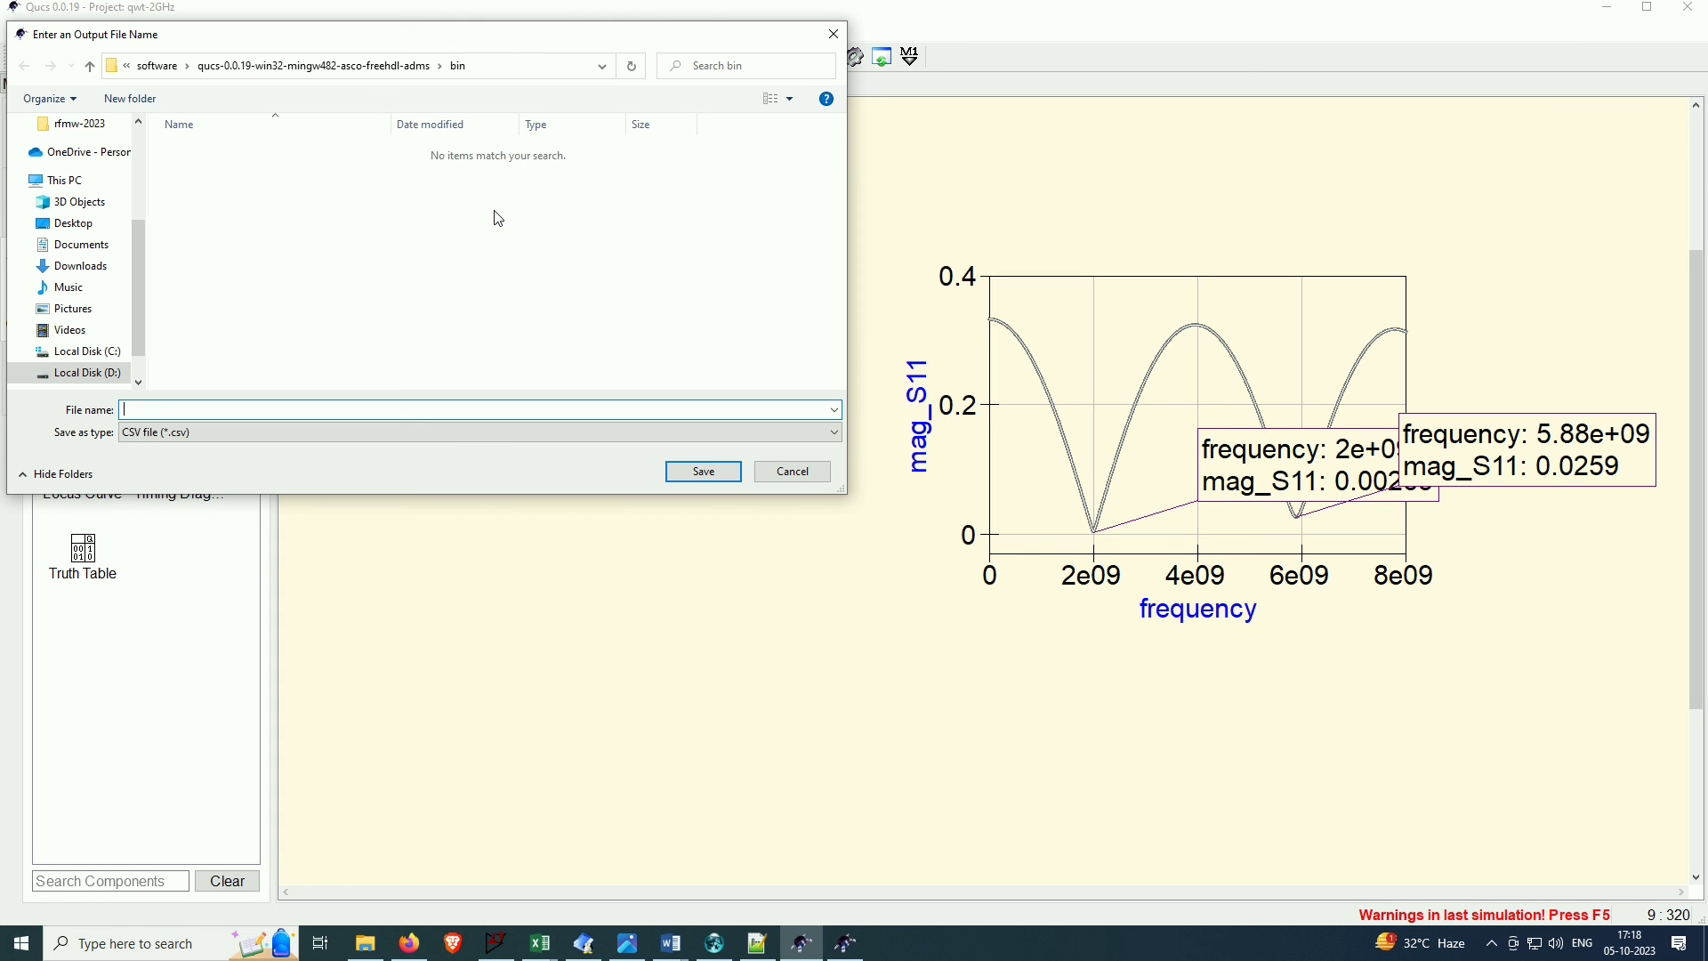
pyautogui.click(834, 34)
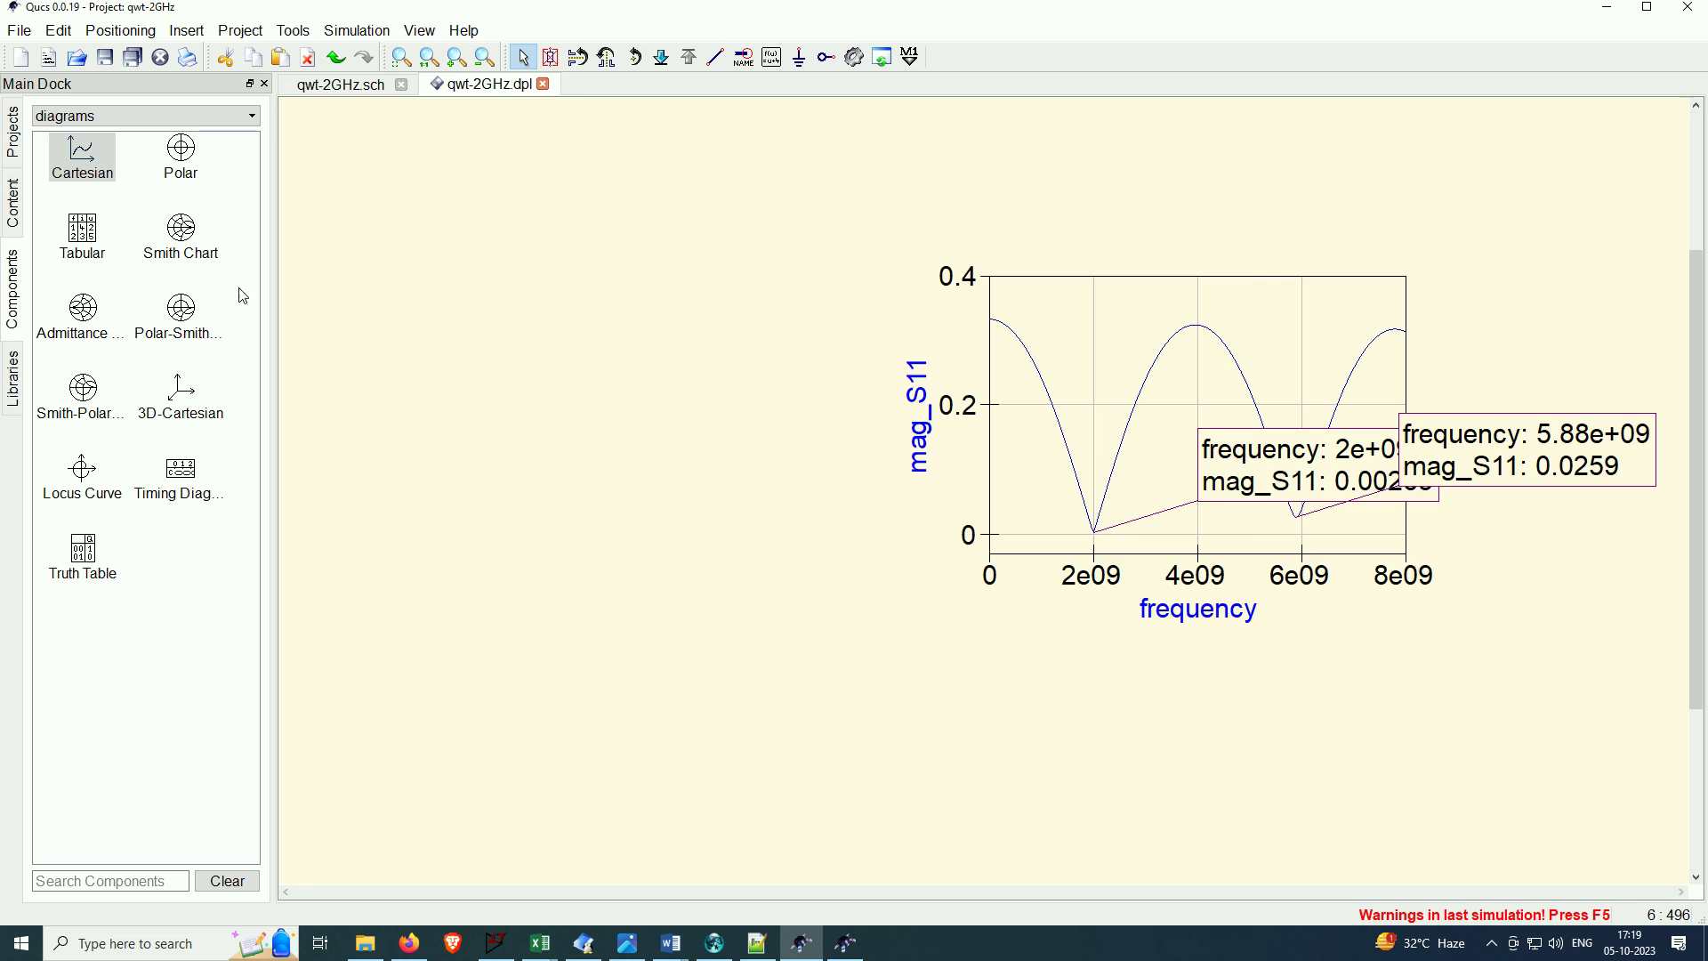
# Place a Smith chart left of the mag_S11 plot with S[1,1] as its graph
pyautogui.click(182, 229)
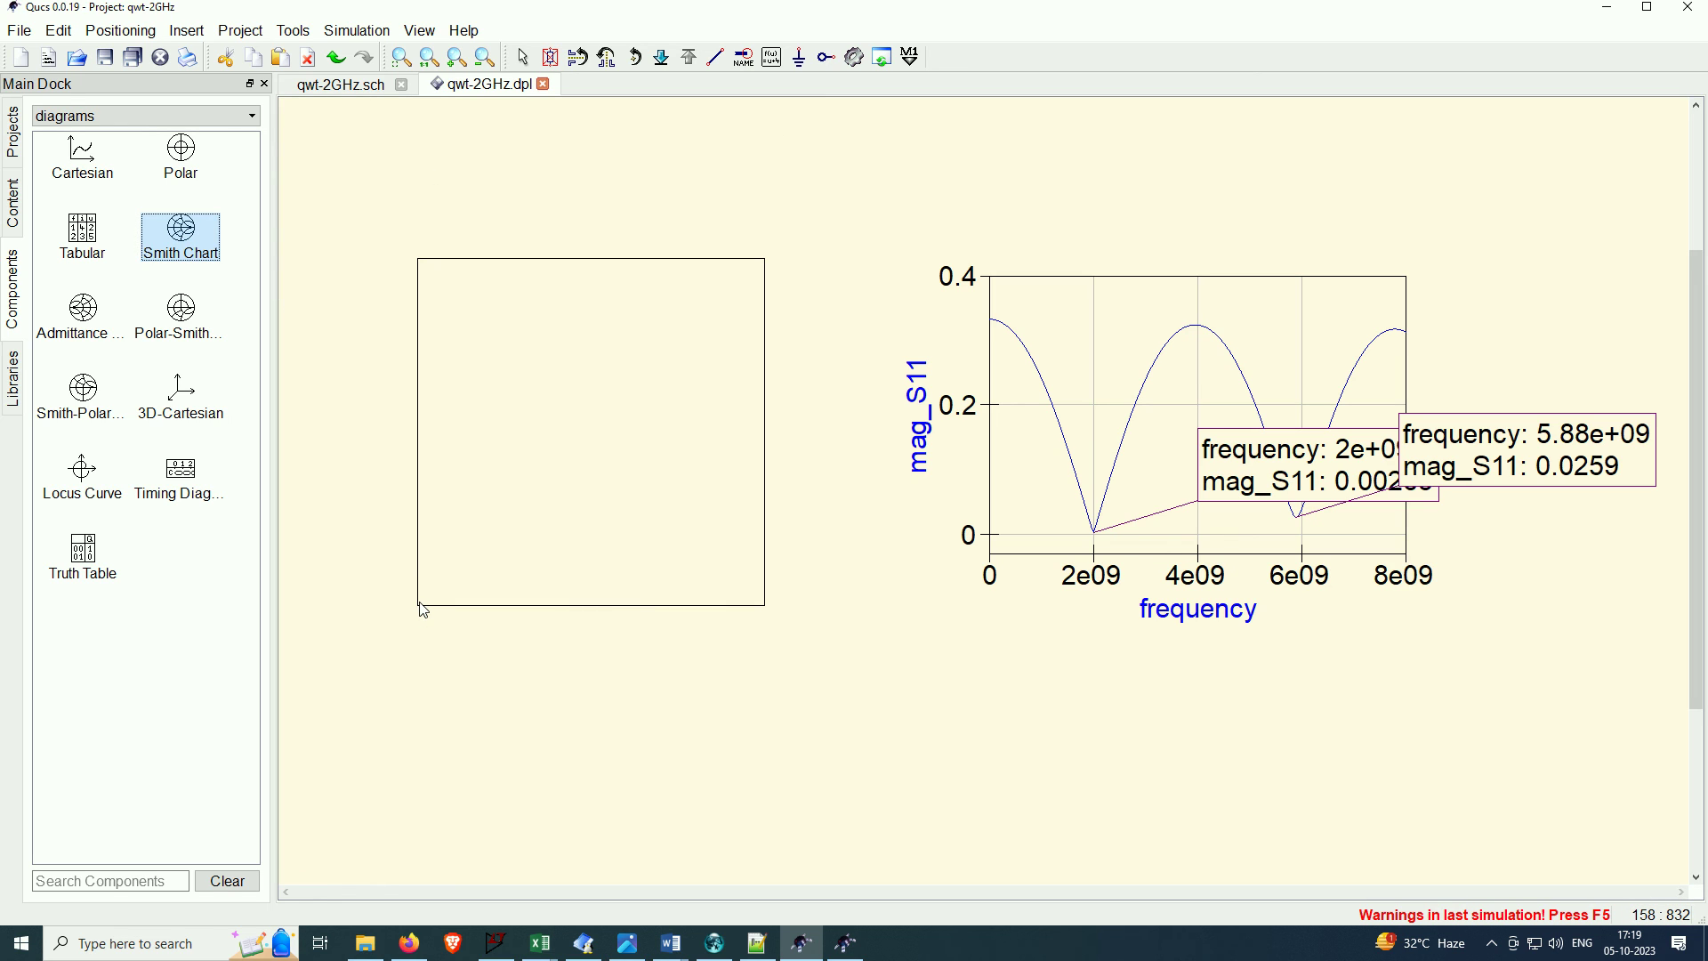
pyautogui.click(420, 604)
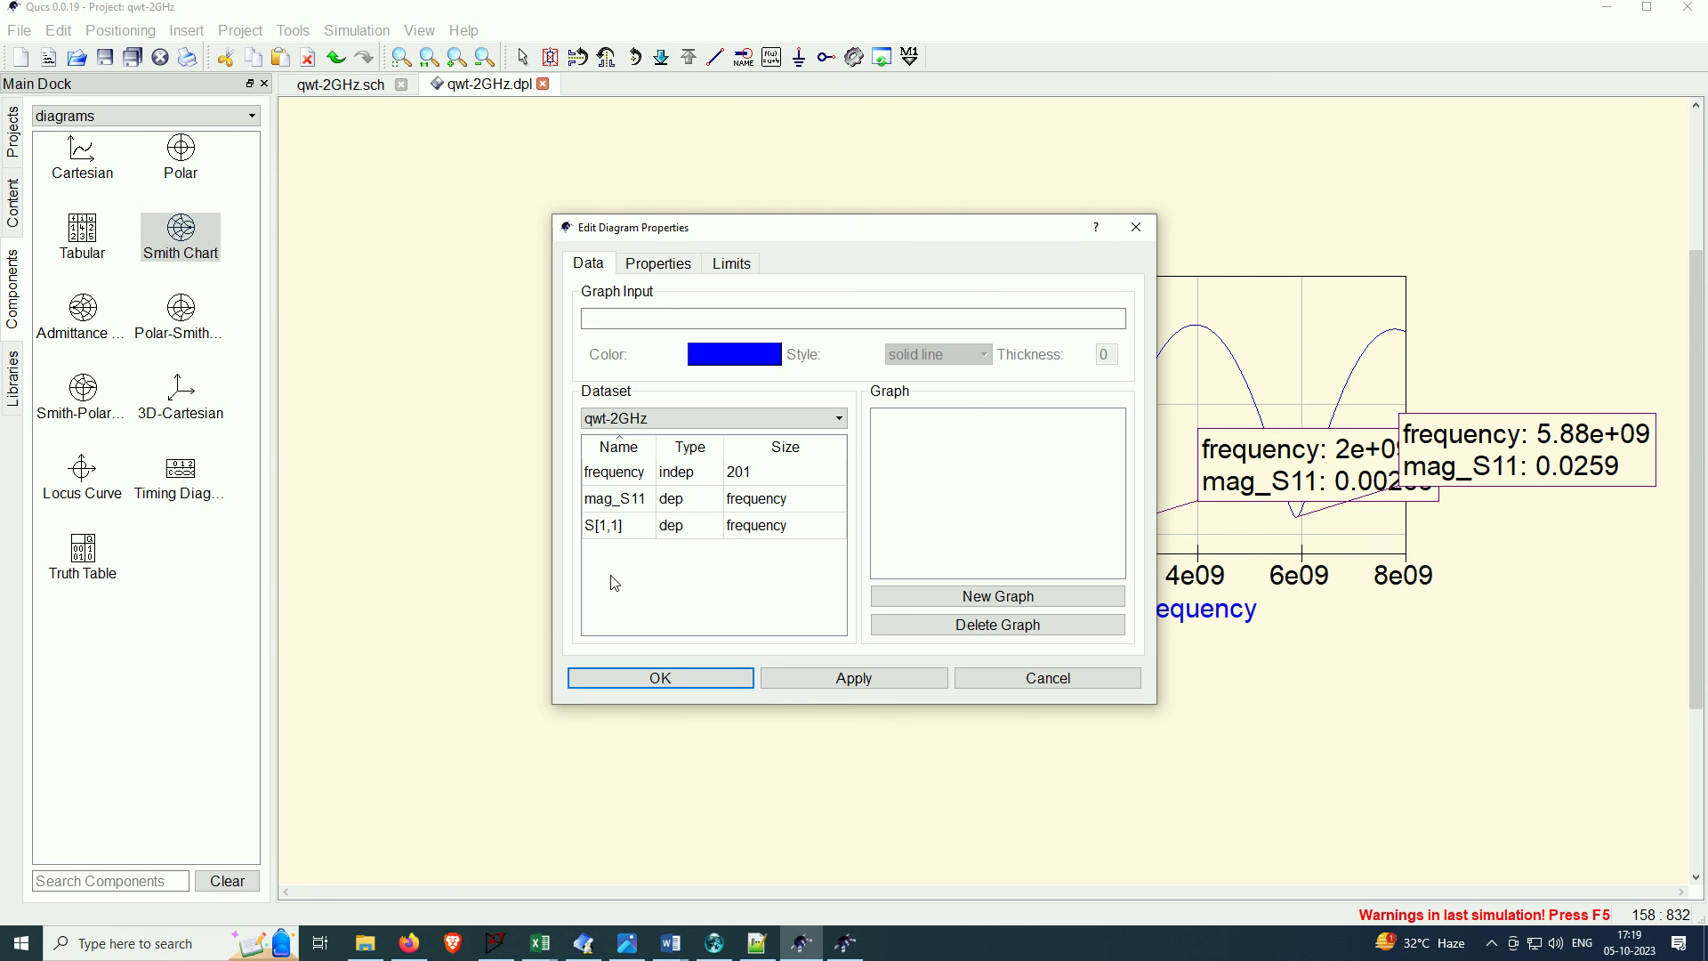
pyautogui.click(617, 531)
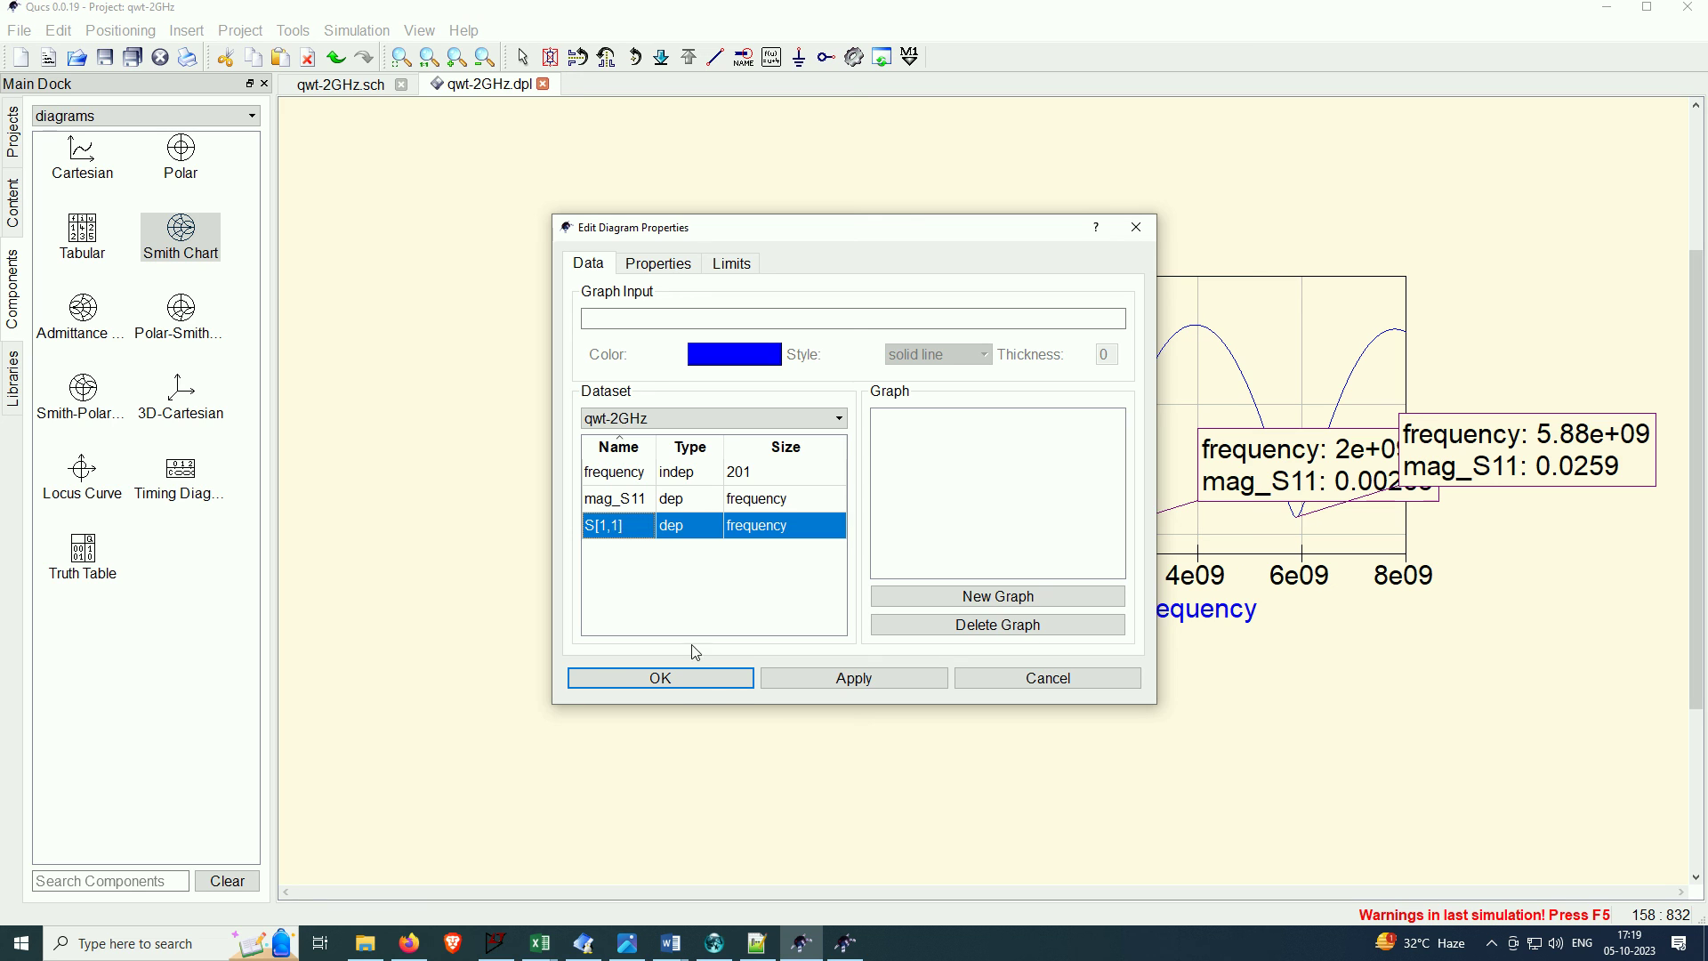
pyautogui.click(724, 687)
pyautogui.click(382, 638)
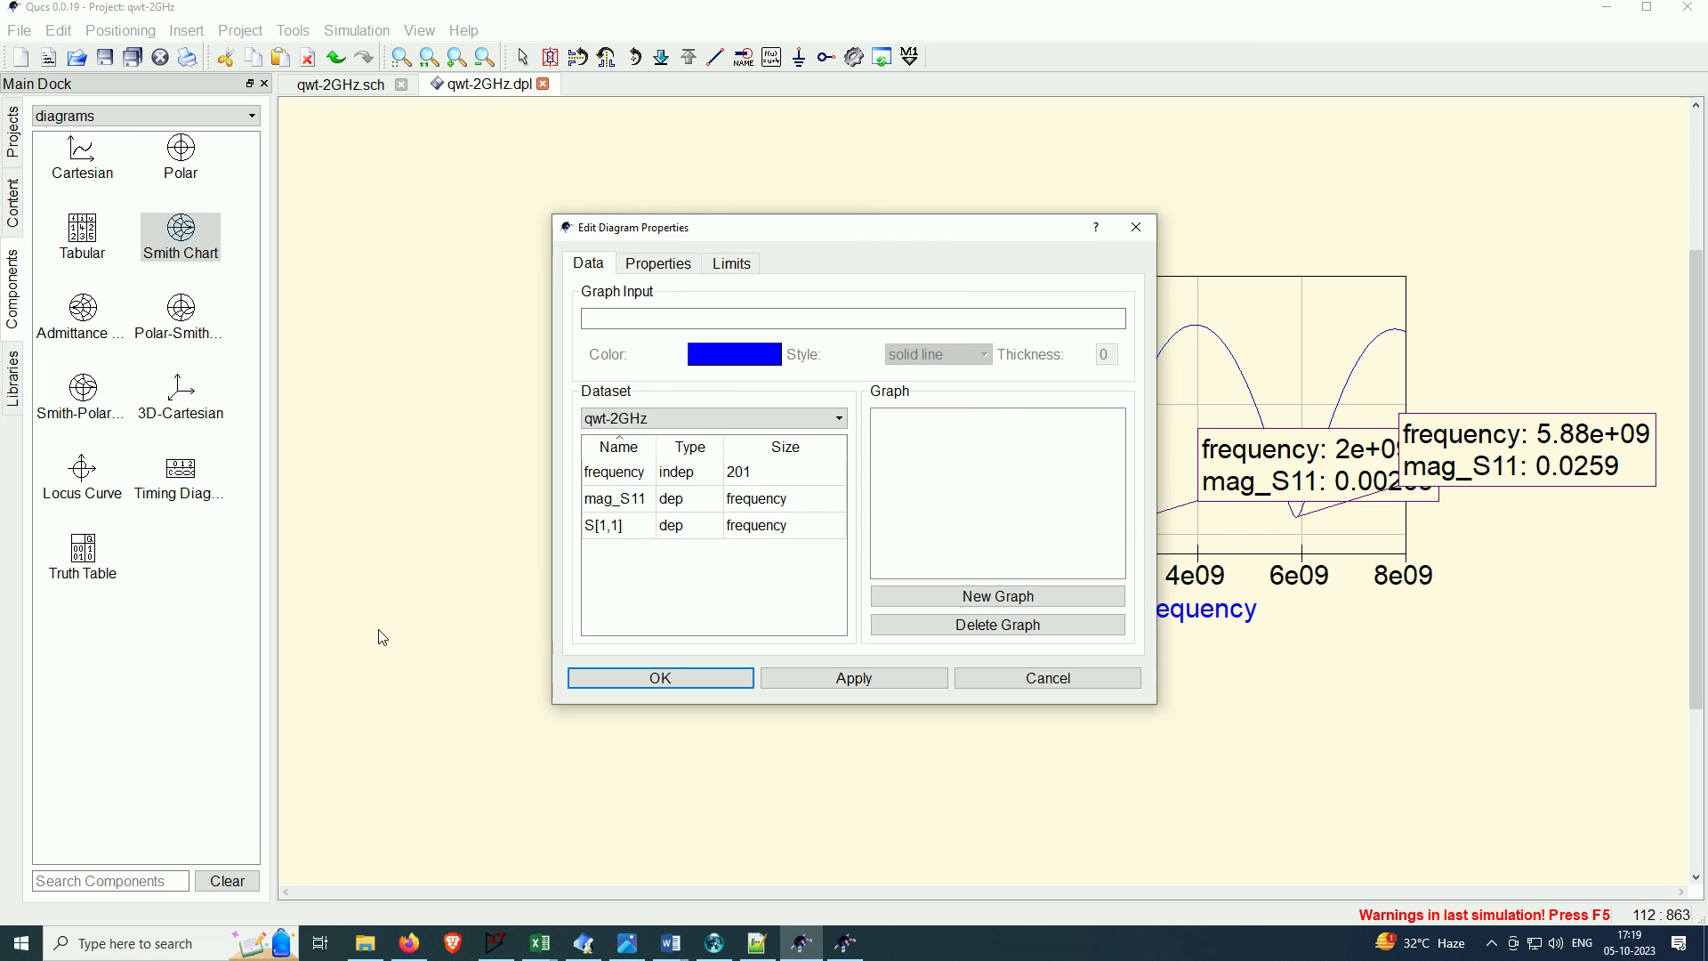
pyautogui.doubleClick(616, 531)
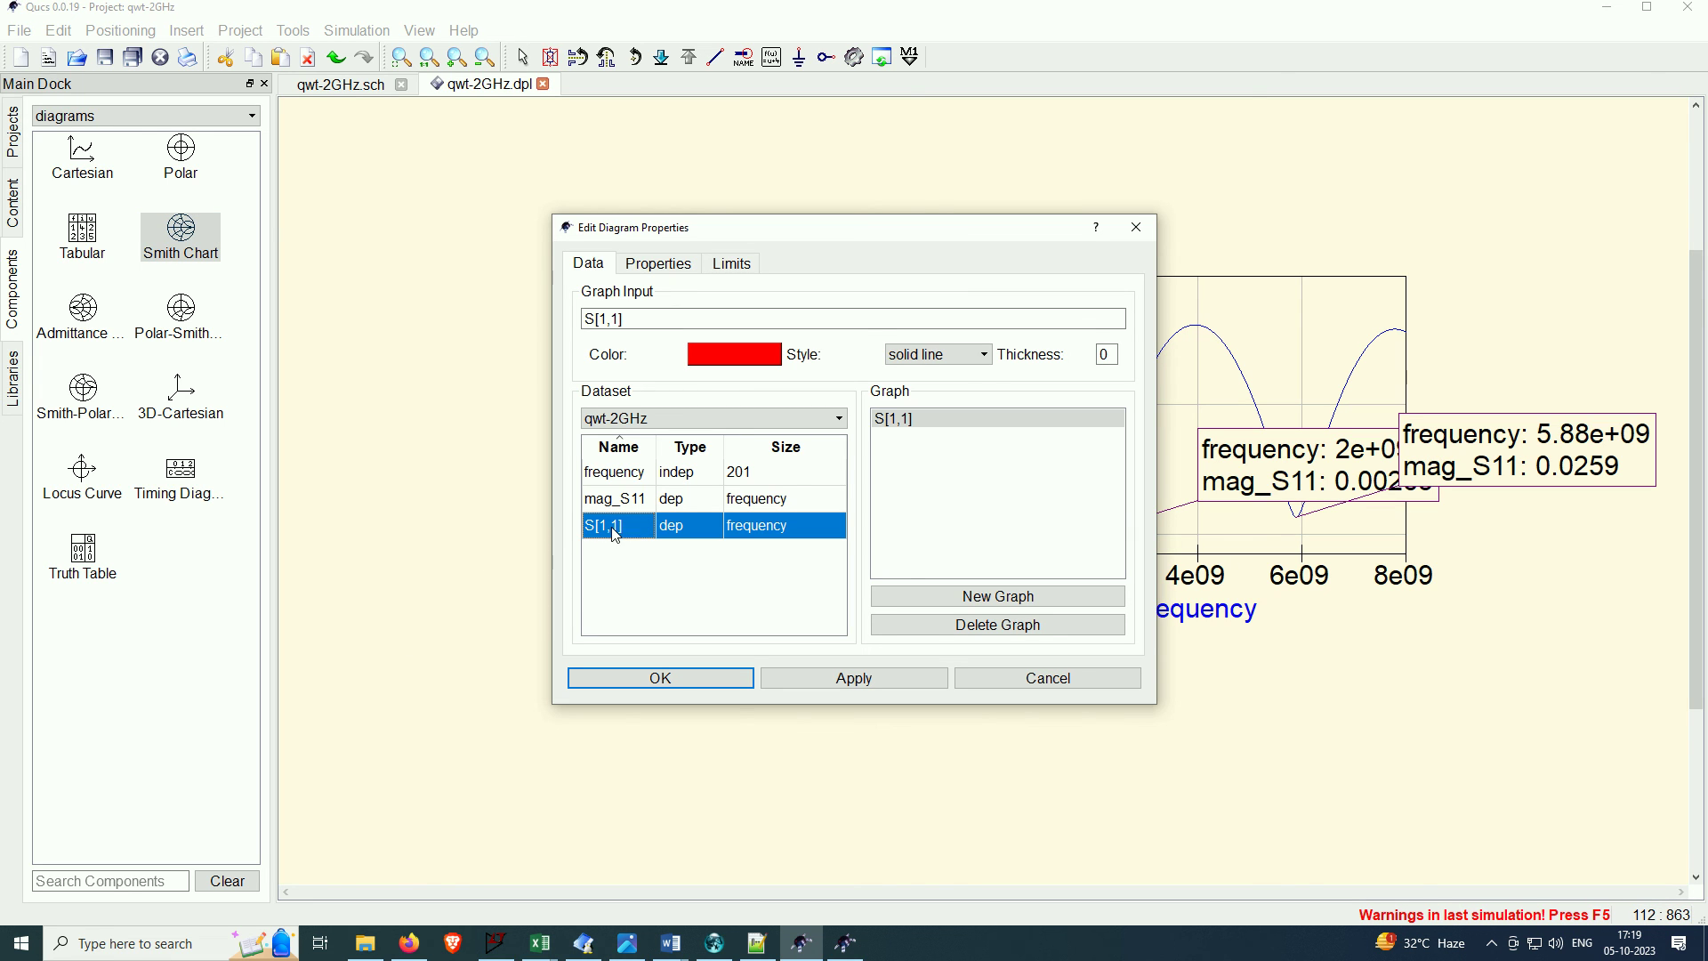
pyautogui.click(675, 680)
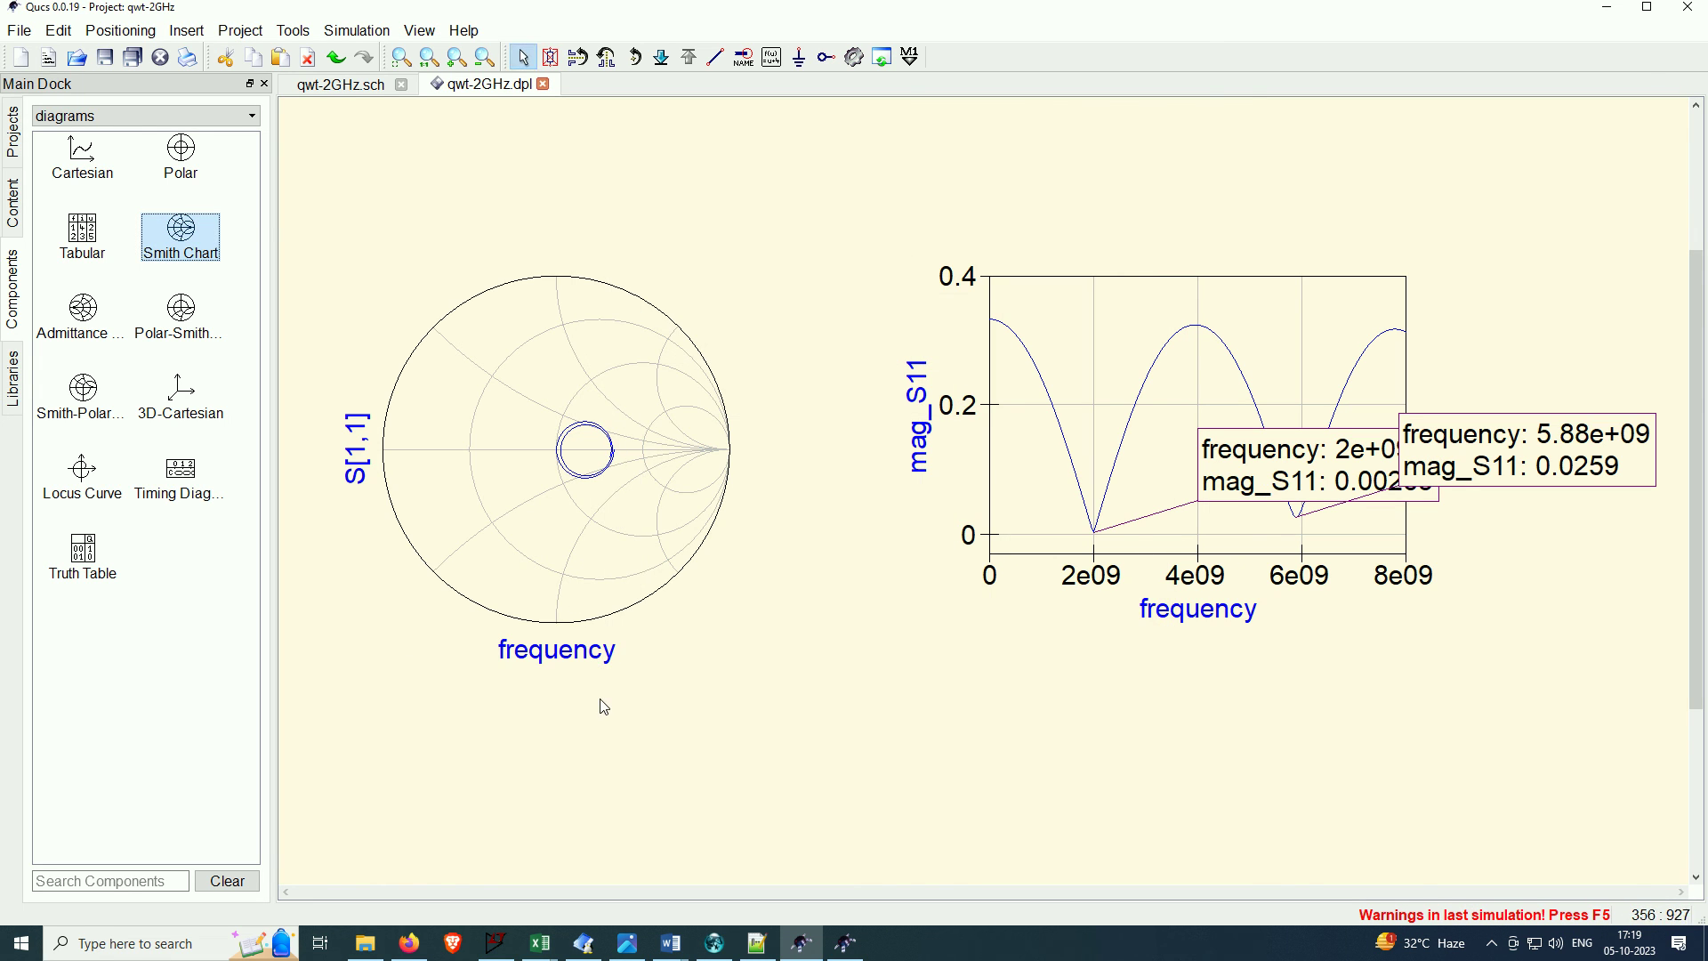
# Add a marker on the Smith chart's S[1,1] curve at 1.92e+09, reading Z[1,1] 50.3-j2.07
pyautogui.scroll(1, 572, 472)
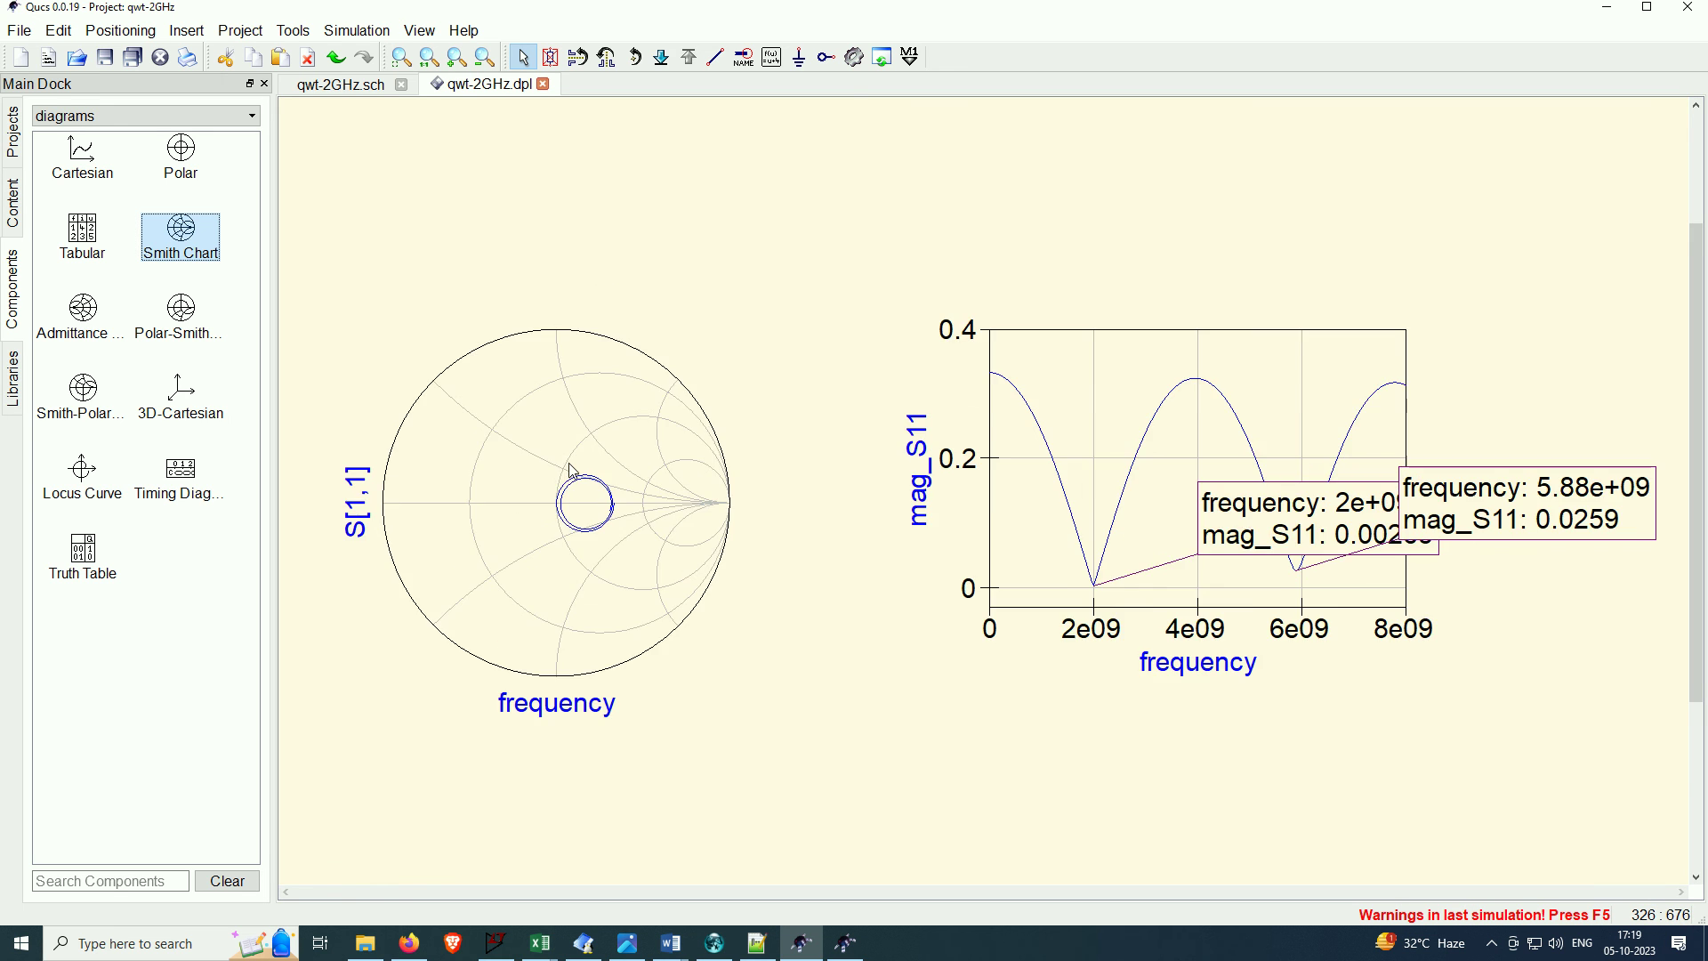
pyautogui.scroll(-3, 572, 453)
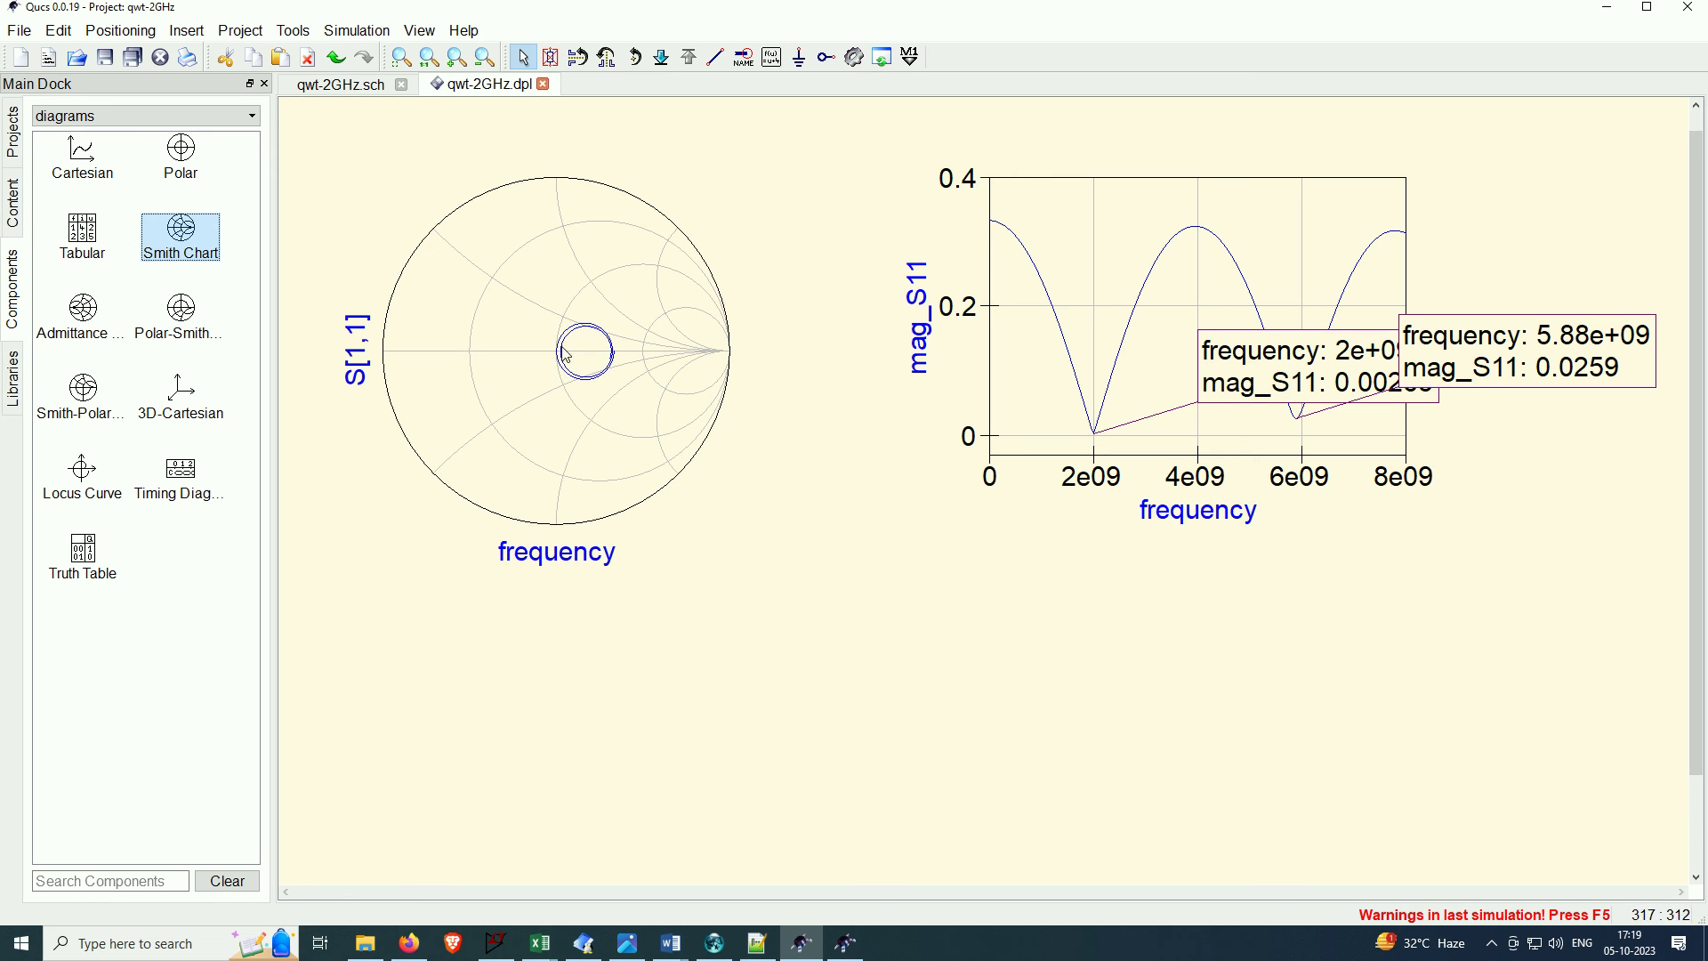
pyautogui.click(910, 57)
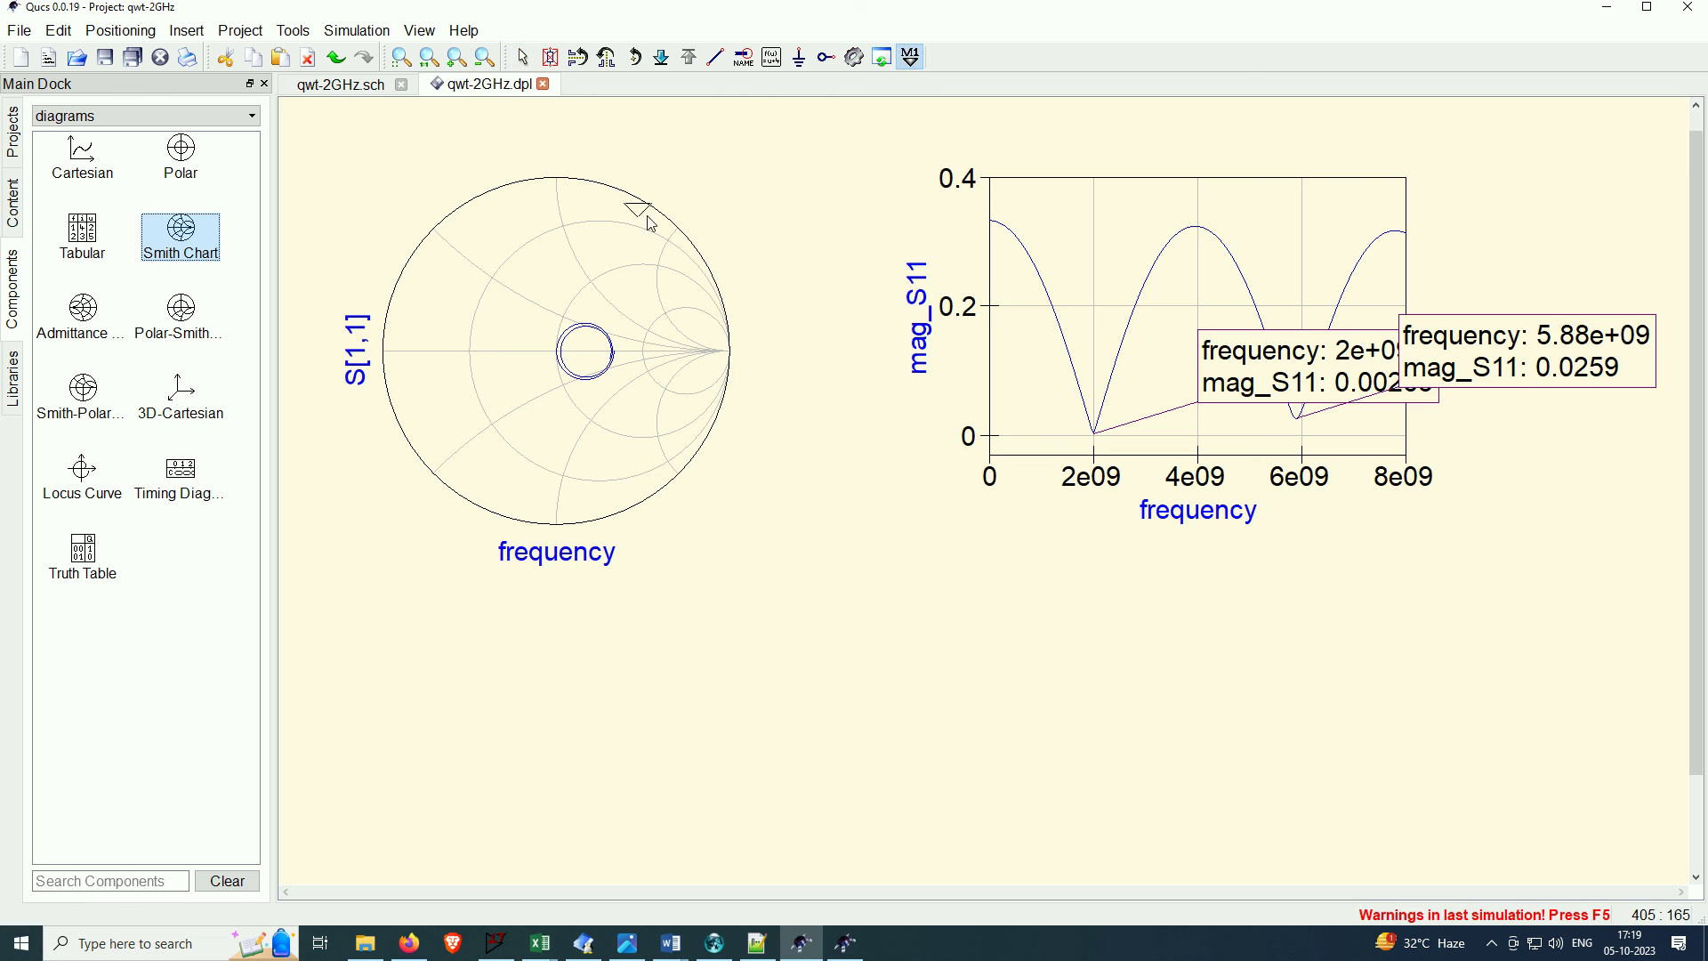
pyautogui.click(559, 355)
pyautogui.press('Escape')
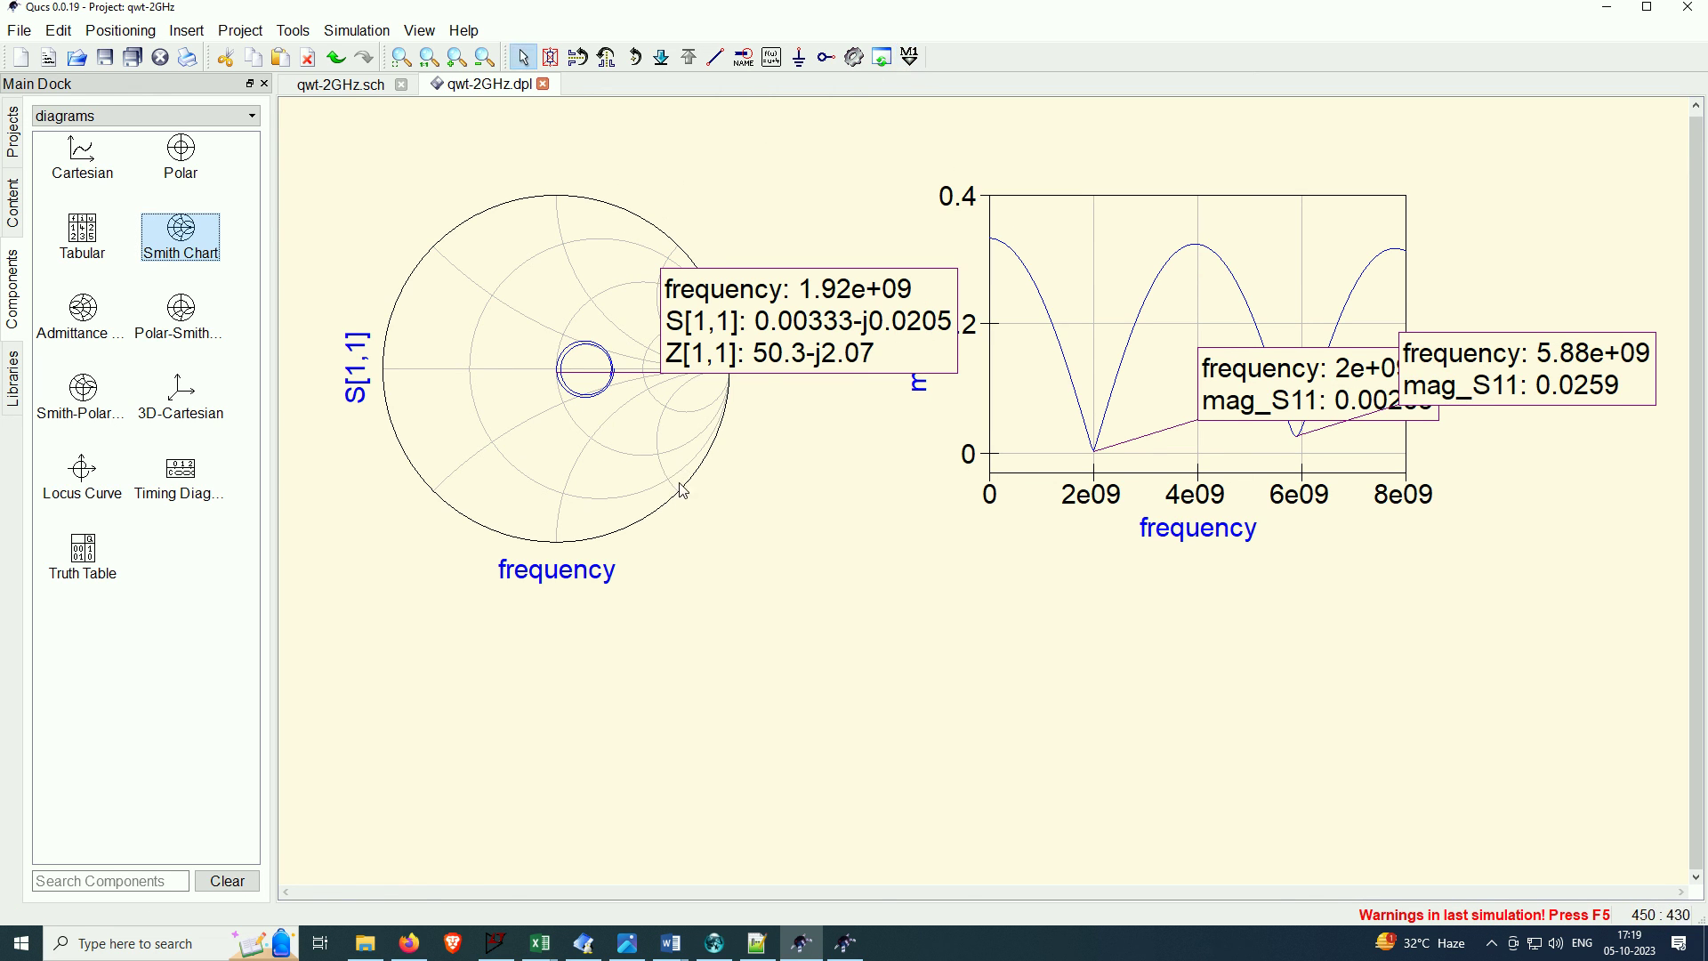